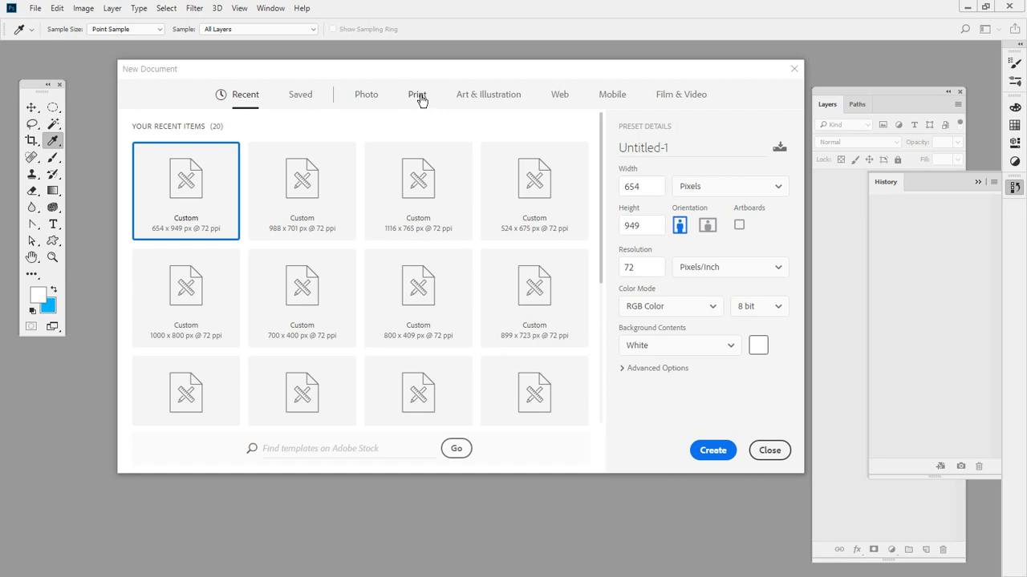
Show the blank document presets for print in the new document dialog.
click(418, 95)
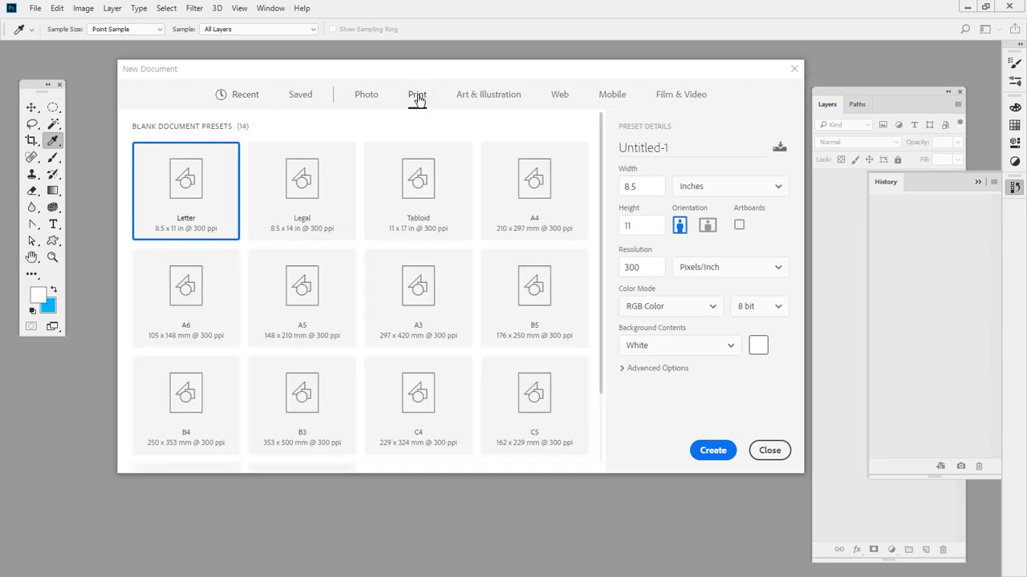
drag(311, 110, 279, 107)
drag(377, 113, 354, 113)
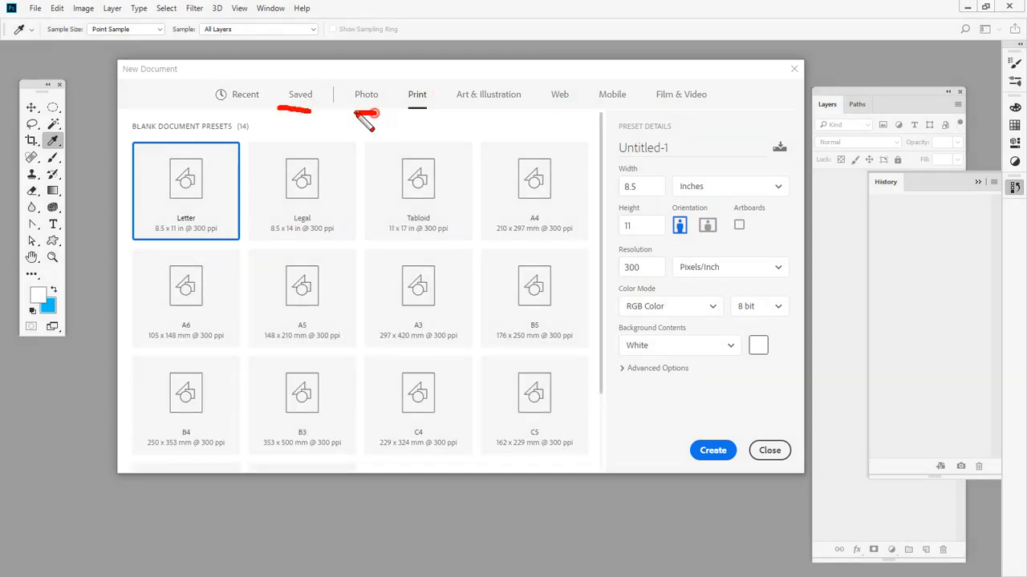
drag(437, 115, 410, 114)
drag(517, 116, 469, 116)
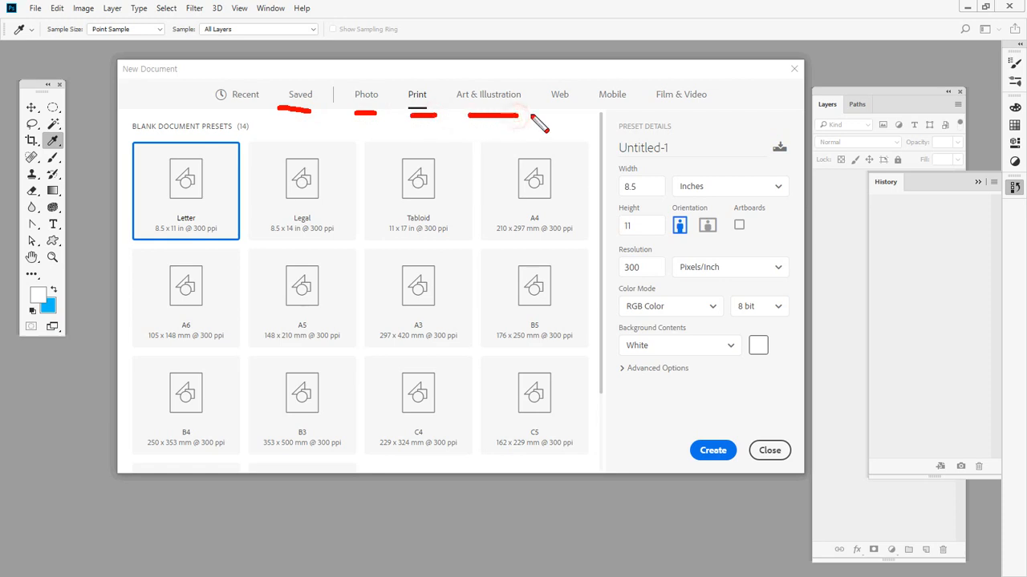
drag(594, 107, 536, 110)
drag(642, 105, 618, 106)
drag(713, 104, 665, 105)
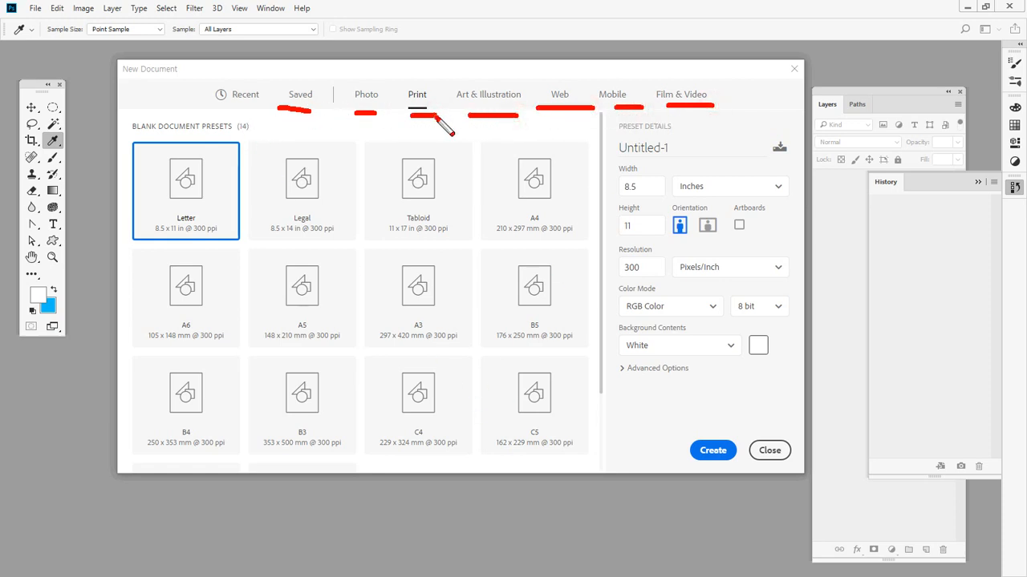
mouse_move(438, 121)
mouse_down()
mouse_move(397, 115)
mouse_move(395, 74)
mouse_move(430, 78)
mouse_move(446, 109)
mouse_move(433, 122)
mouse_move(392, 123)
mouse_move(423, 84)
mouse_up()
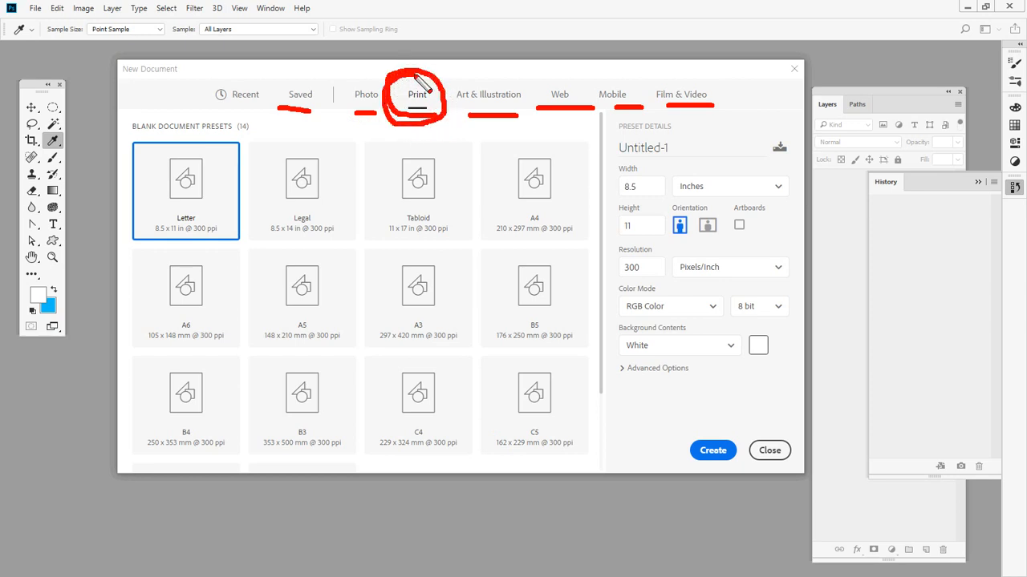
mouse_move(364, 182)
mouse_down()
mouse_move(344, 231)
mouse_move(392, 228)
mouse_move(403, 209)
mouse_move(441, 232)
mouse_move(345, 245)
mouse_up()
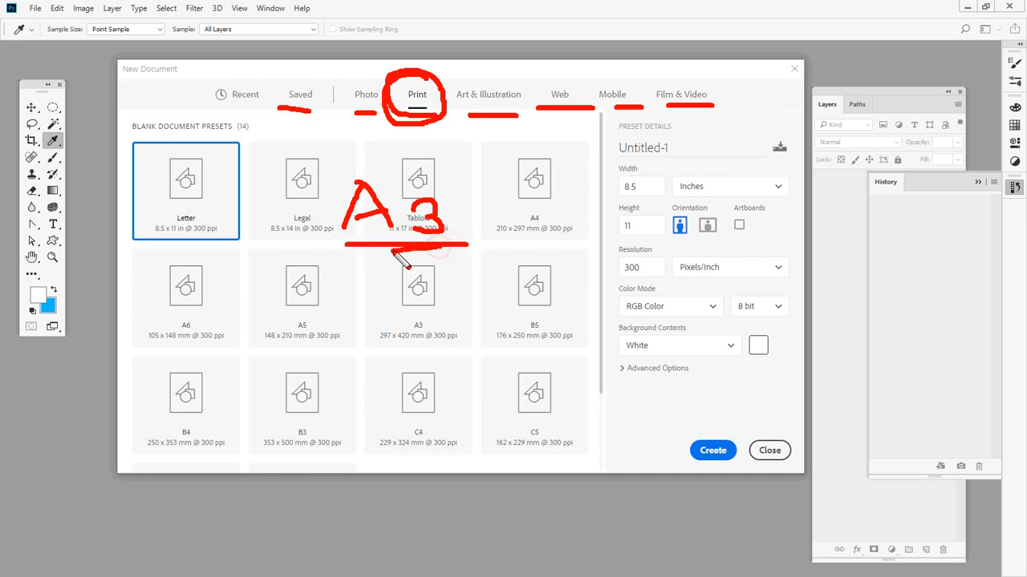
mouse_move(405, 357)
mouse_down()
mouse_move(402, 251)
mouse_move(430, 344)
mouse_up()
key(Escape)
Select the A3 preset and set the new document's resolution to 150 pixels/inch.
click(424, 336)
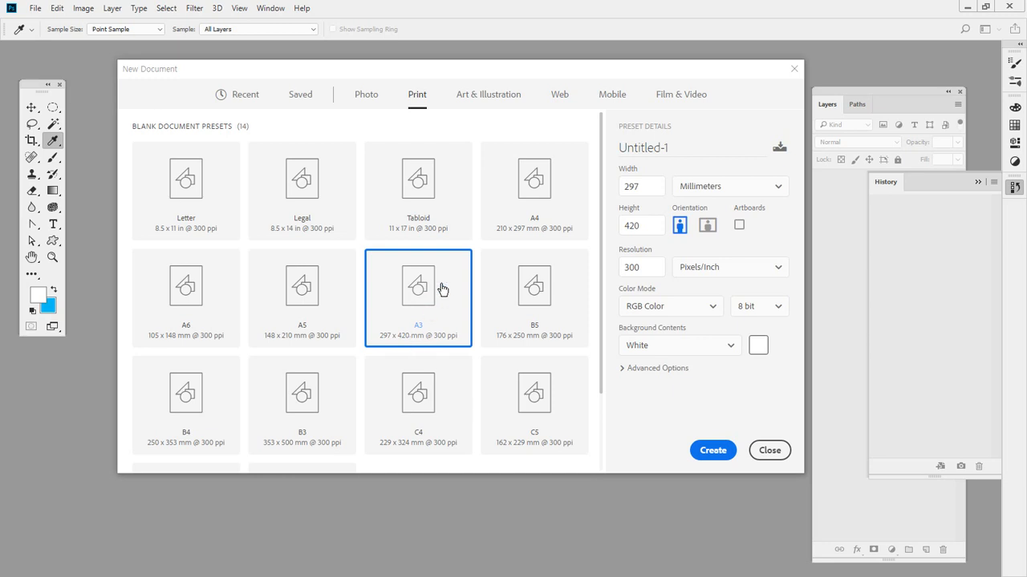
mouse_move(440, 282)
mouse_down()
mouse_move(425, 273)
mouse_move(437, 279)
mouse_move(583, 219)
mouse_move(591, 204)
mouse_up()
mouse_move(641, 290)
mouse_down()
mouse_move(606, 266)
mouse_move(638, 246)
mouse_move(672, 258)
mouse_move(669, 280)
mouse_move(640, 294)
mouse_up()
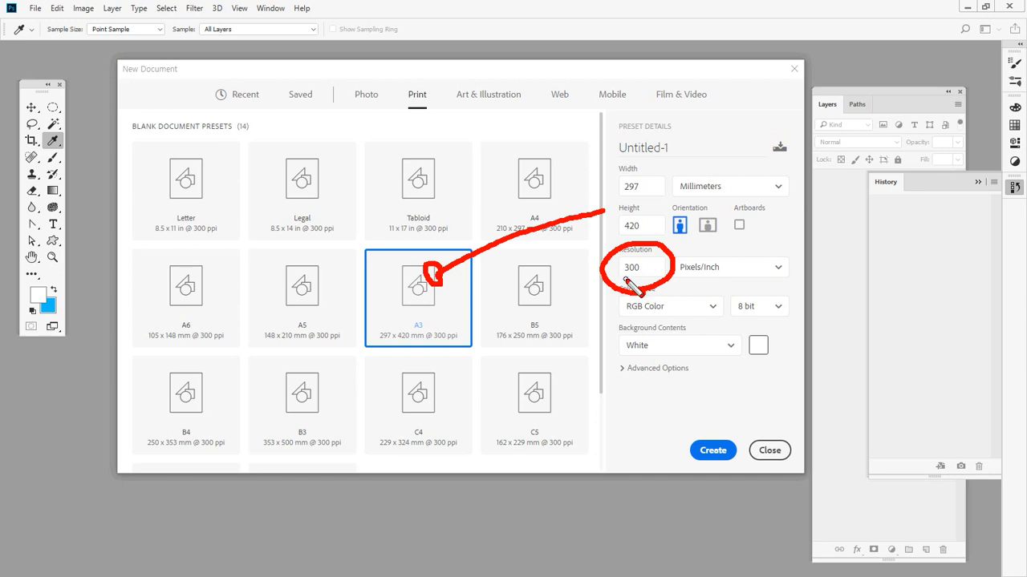
double_click(642, 267)
text(150)
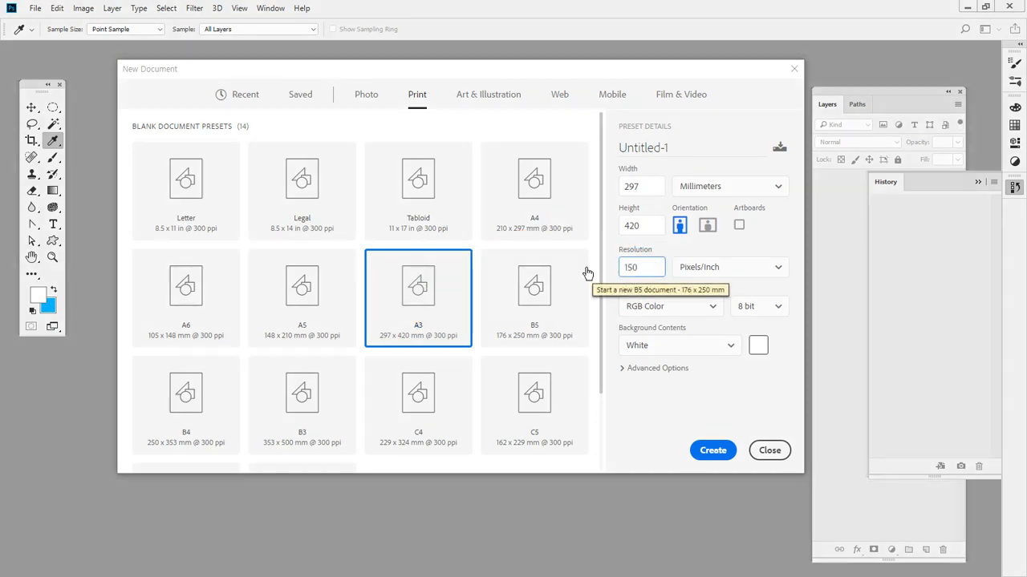
Switch to the interior design textbook PDF and check the panel board section for the required paper size and resolution.
drag(0, 67, 396, 67)
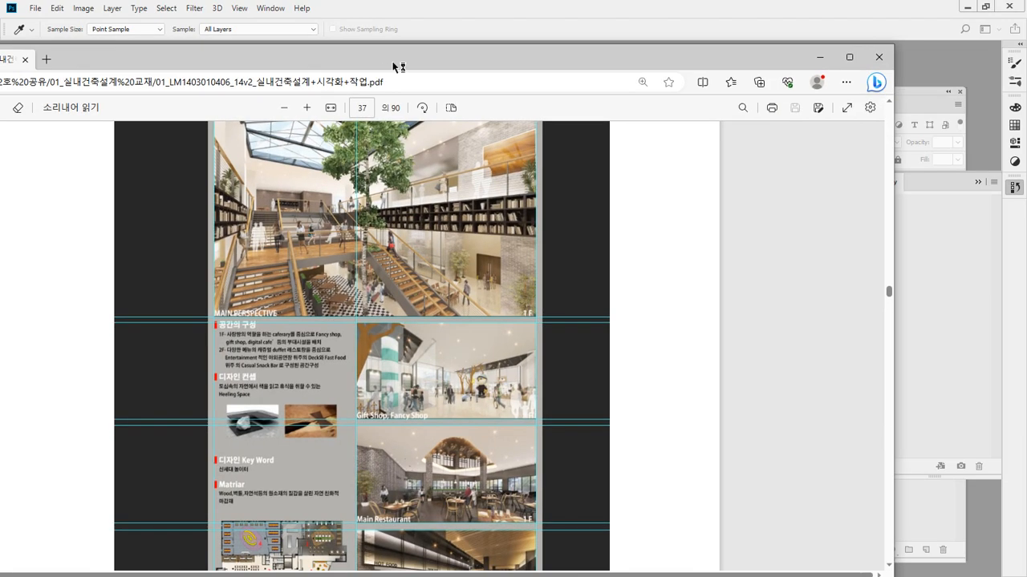
scroll(426, 355, up, 18)
scroll(425, 355, up, 10)
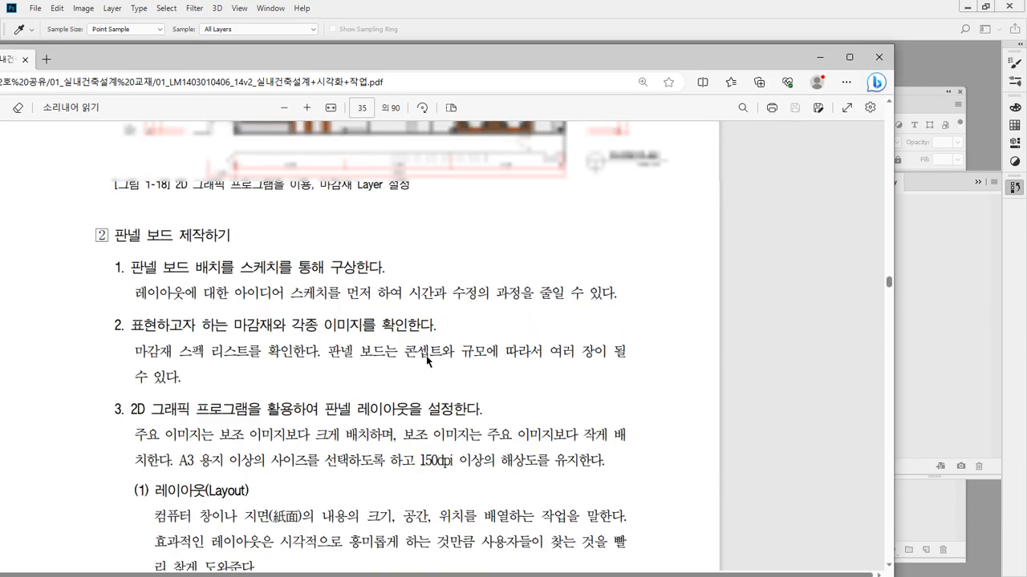
scroll(426, 355, down, 2)
scroll(469, 394, down, 1)
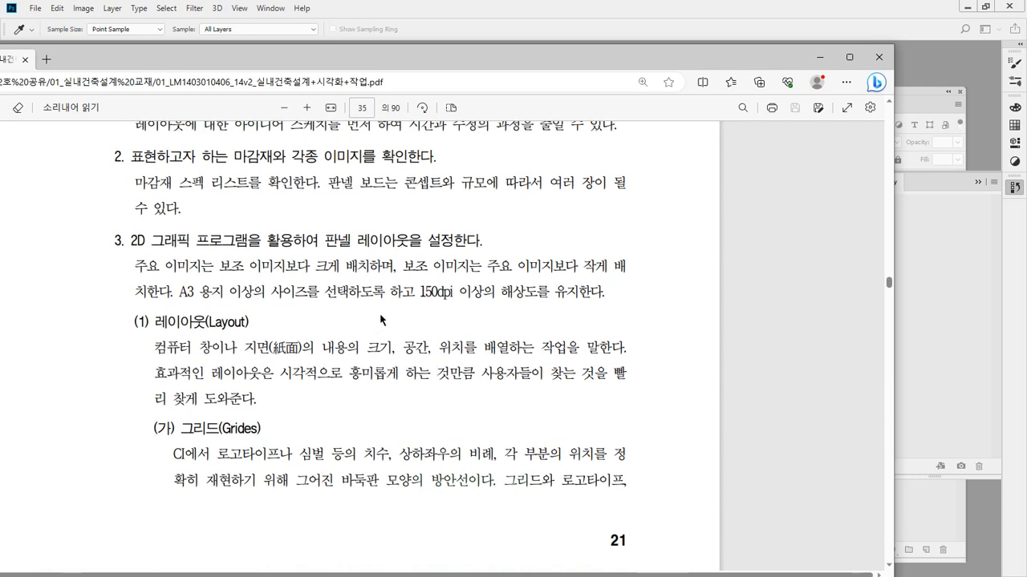
drag(187, 302, 606, 302)
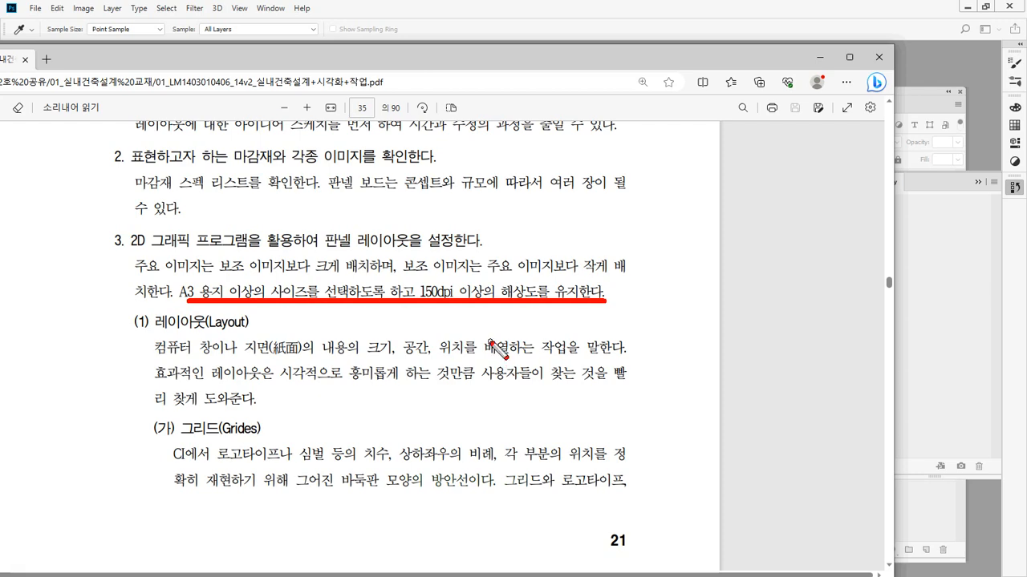
drag(577, 57, 0, 85)
Return to Photoshop and create the A3 document with these settings.
key(ctrl+2)
mouse_move(439, 352)
mouse_down()
mouse_move(371, 336)
mouse_move(402, 240)
mouse_move(486, 279)
mouse_move(465, 345)
mouse_move(425, 362)
mouse_up()
drag(670, 280, 603, 286)
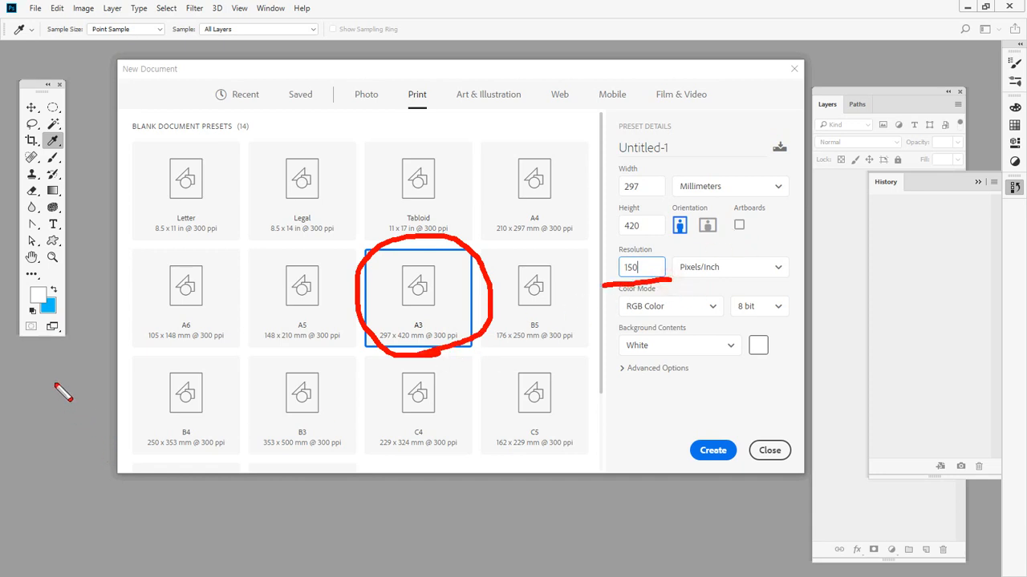
click(711, 450)
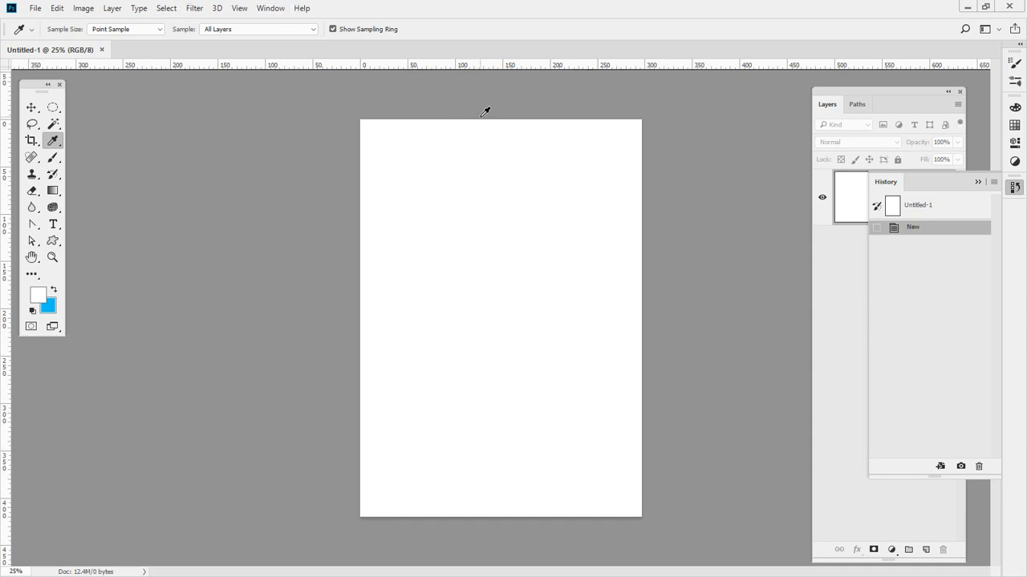
drag(435, 106, 434, 137)
drag(522, 102, 521, 129)
drag(574, 102, 575, 120)
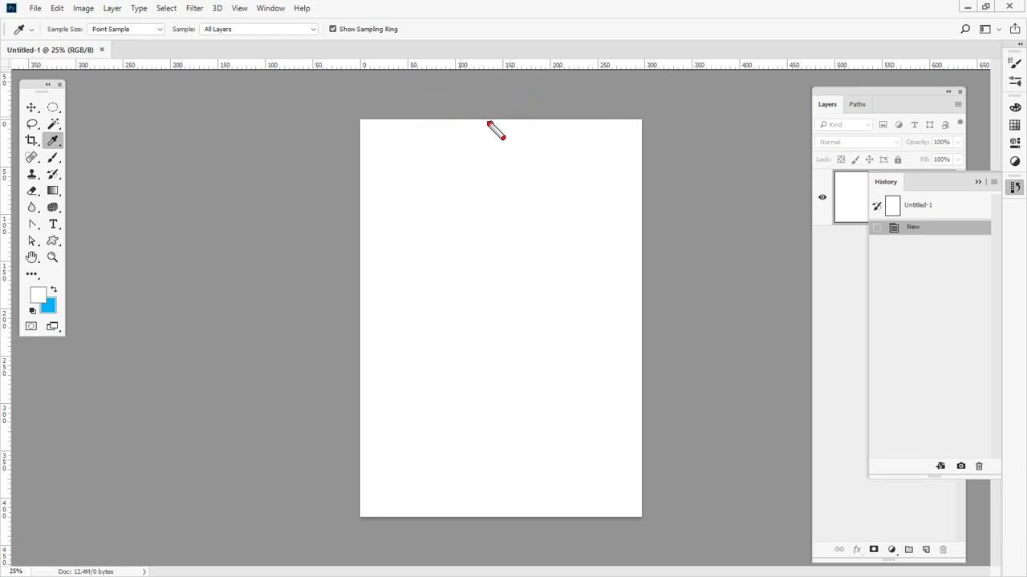
drag(439, 107, 439, 136)
drag(569, 113, 569, 158)
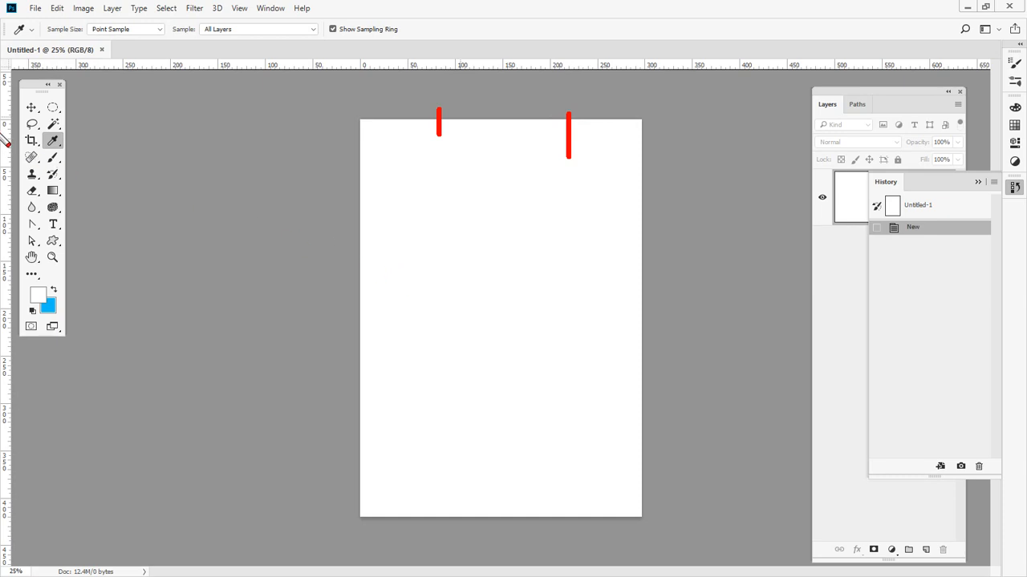
Place a vertical guide at the horizontal centre of the page, at about 148 mm.
drag(6, 146, 499, 142)
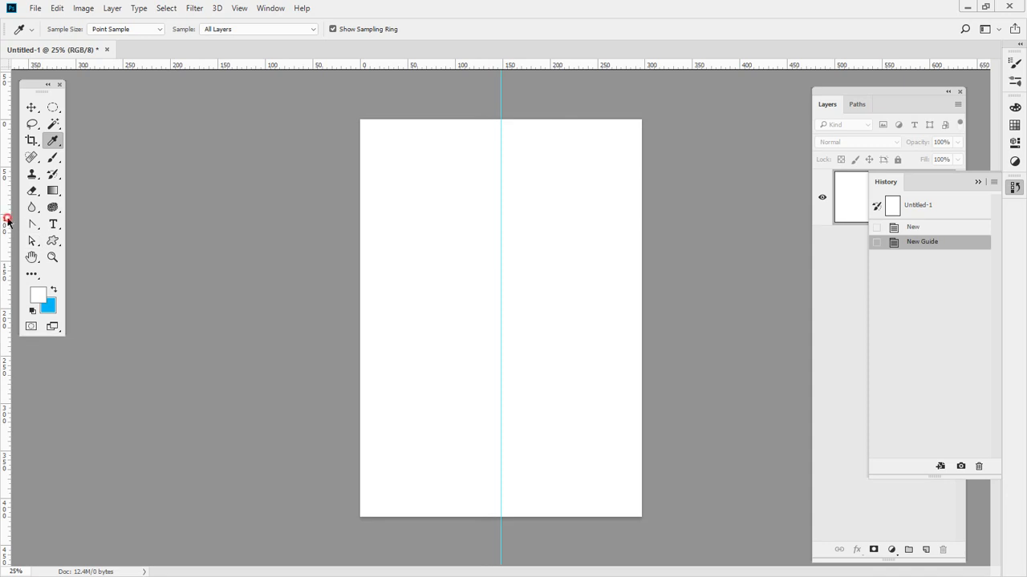
drag(7, 218, 160, 187)
mouse_move(362, 118)
mouse_down()
mouse_move(394, 102)
mouse_move(482, 101)
mouse_move(501, 113)
mouse_move(464, 101)
mouse_move(395, 100)
mouse_move(374, 112)
mouse_move(445, 98)
mouse_move(531, 118)
mouse_up()
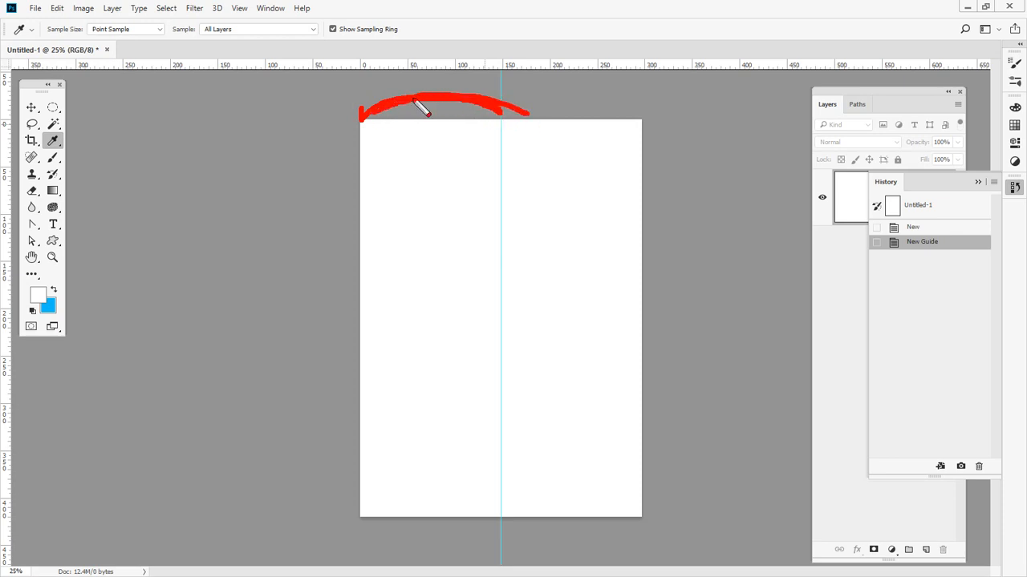
key(Escape)
Select the page's left half with the Rectangular Marquee tool and place a vertical guide at the selection's middle, at about 74 mm.
drag(53, 107, 84, 109)
mouse_move(356, 129)
mouse_down()
mouse_move(514, 220)
mouse_move(499, 227)
mouse_up()
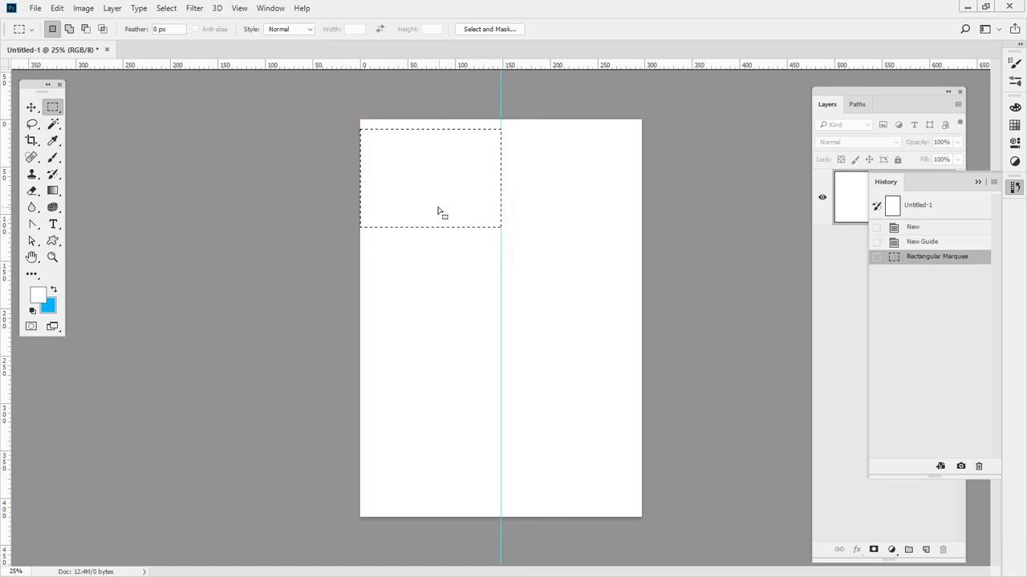
key(ctrl+2)
drag(425, 121, 427, 154)
mouse_move(6, 228)
mouse_down()
mouse_move(349, 225)
mouse_move(431, 239)
mouse_up()
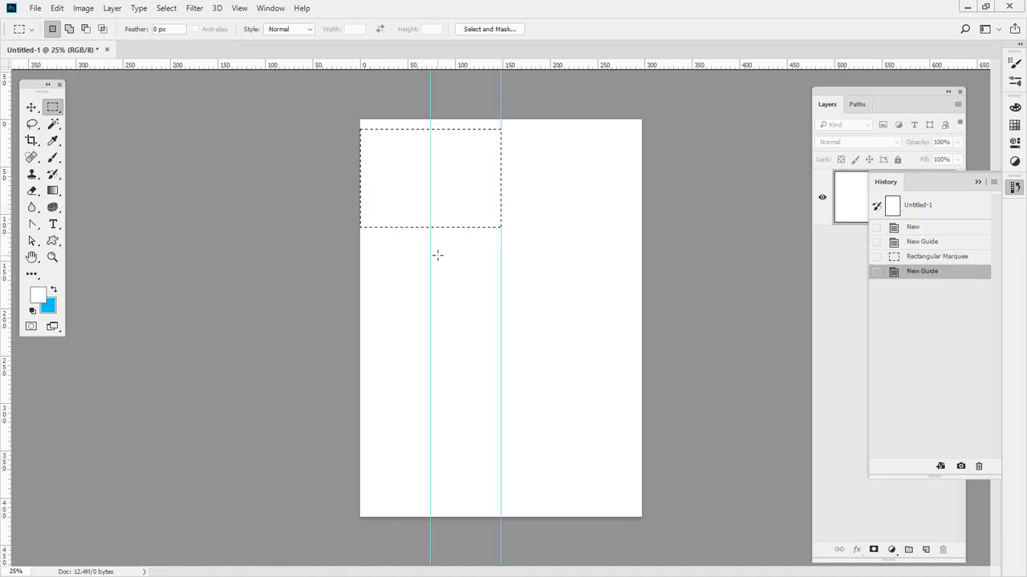
Place a vertical guide at about 222 mm, midway through the page's right half, using a rectangular selection, and deselect.
drag(676, 133, 500, 226)
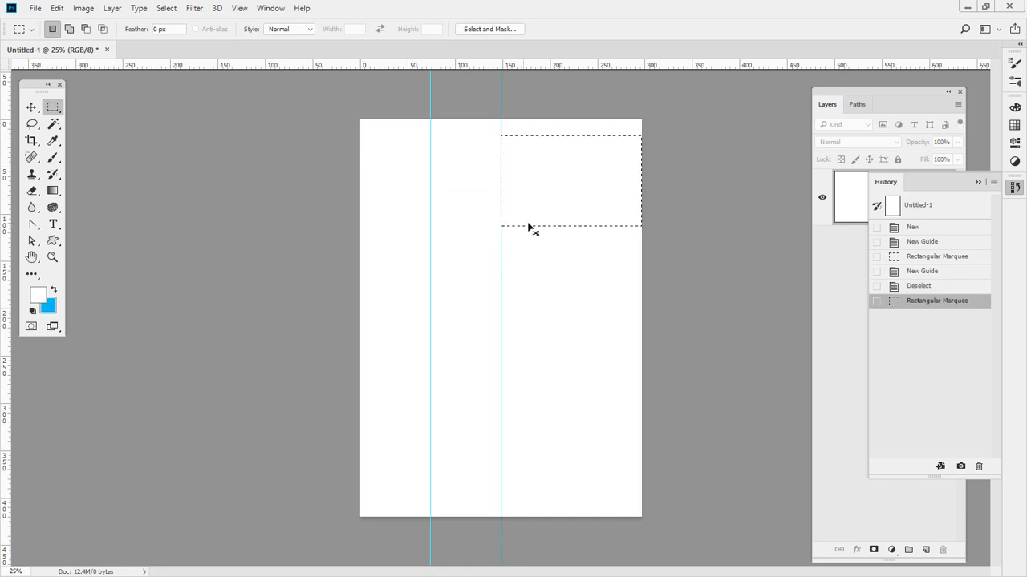
drag(499, 129, 498, 175)
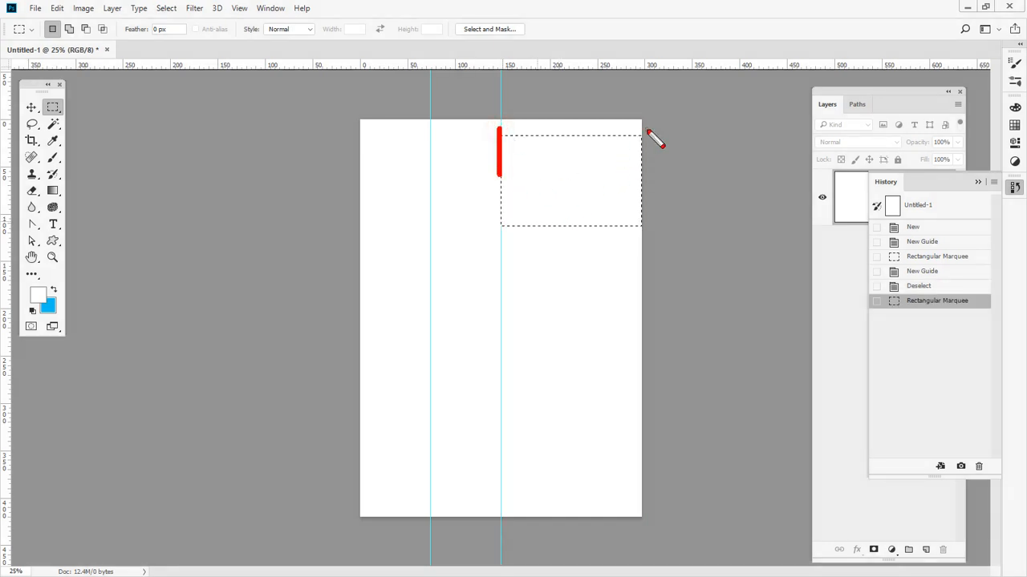
drag(640, 124, 640, 213)
key(Escape)
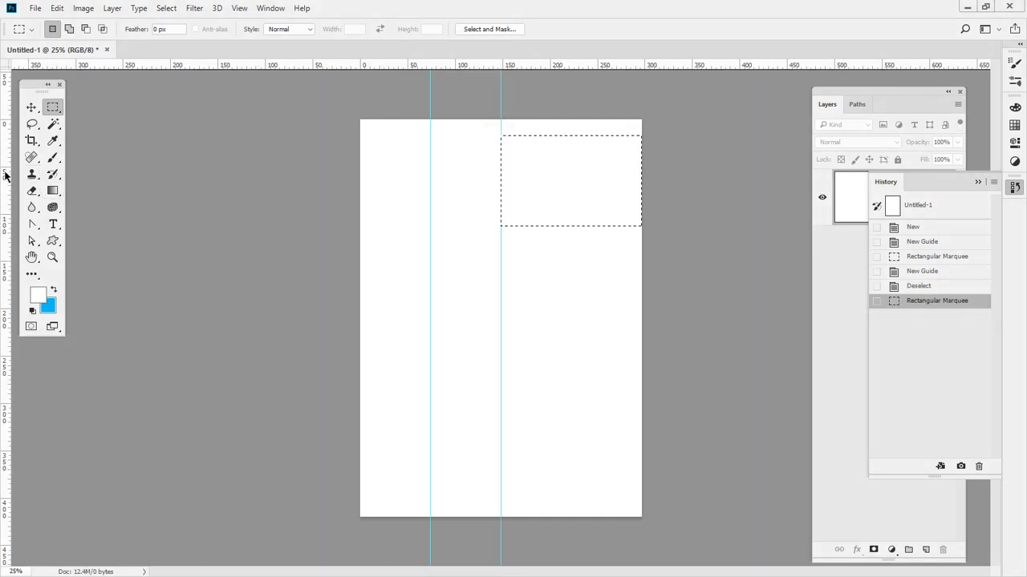
mouse_move(5, 171)
mouse_down()
mouse_move(596, 174)
mouse_move(548, 172)
mouse_move(572, 174)
mouse_up()
click(653, 184)
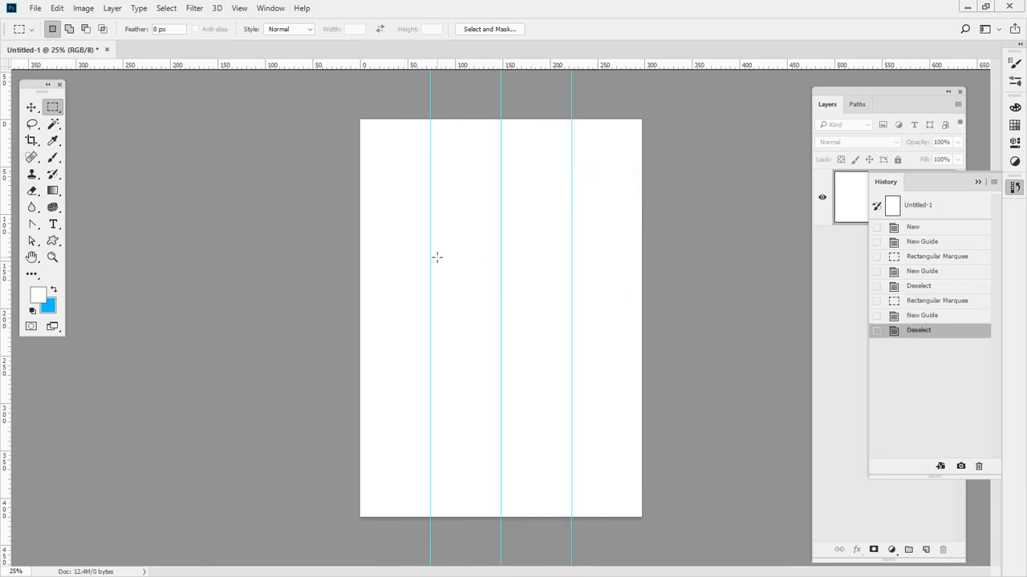
key(ctrl+shift+d)
mouse_move(397, 190)
mouse_down()
mouse_move(415, 174)
mouse_move(415, 215)
mouse_move(479, 208)
mouse_up()
key(Escape)
key(ctrl+shift+d)
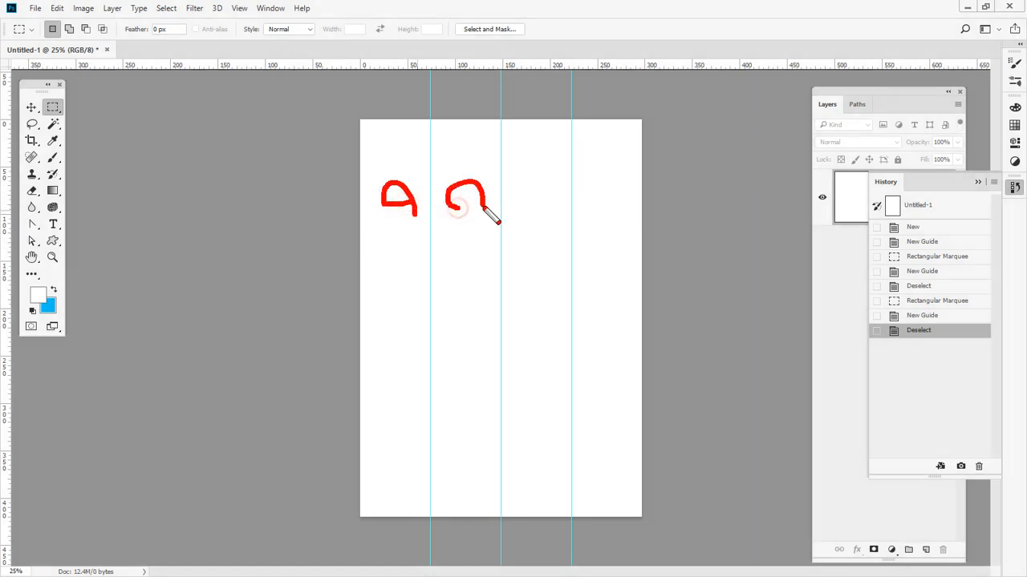
mouse_move(569, 215)
mouse_down()
mouse_move(544, 200)
mouse_move(548, 212)
mouse_up()
mouse_move(634, 232)
mouse_down()
mouse_move(622, 213)
mouse_move(634, 239)
mouse_up()
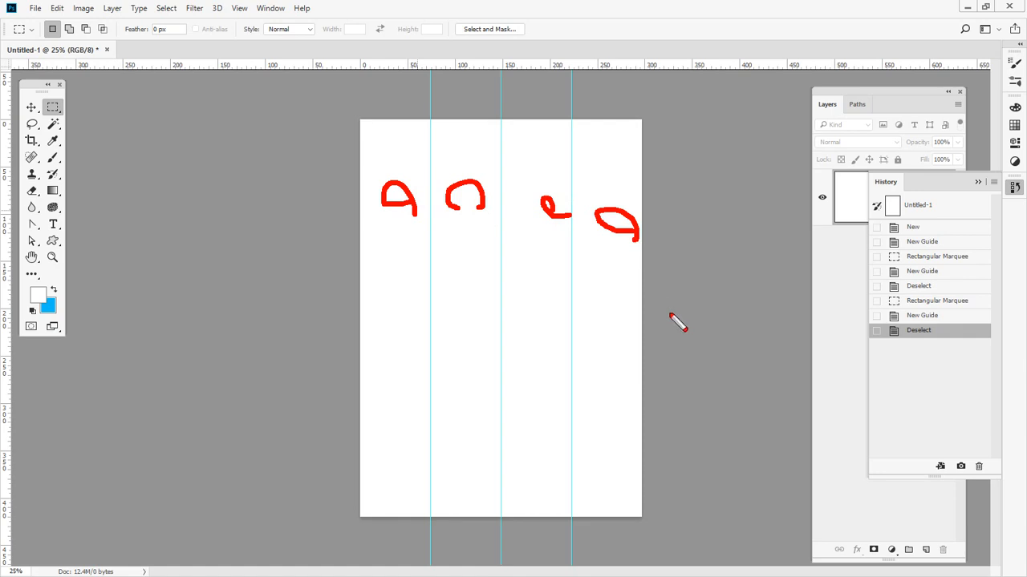
key(Escape)
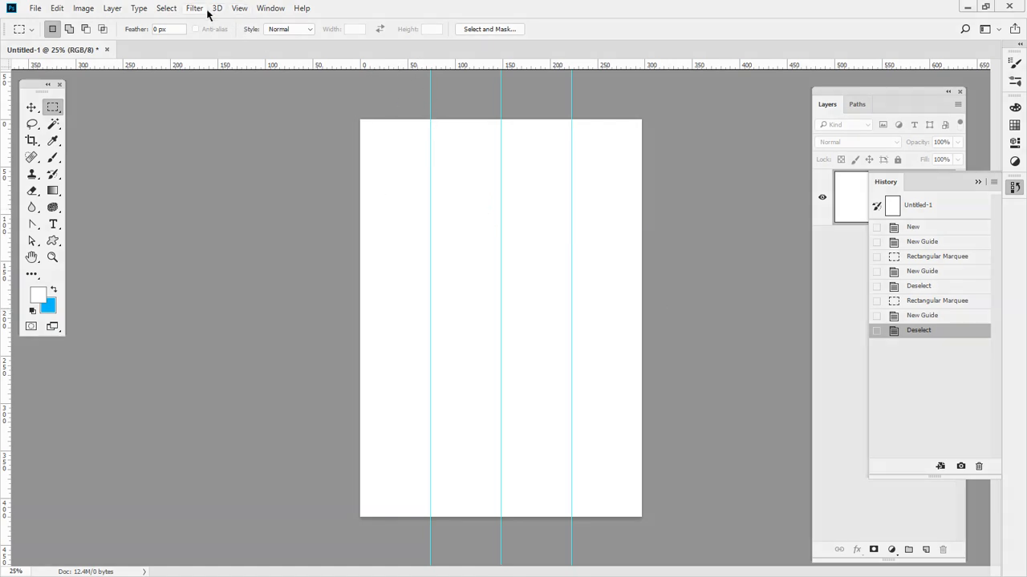
Clear all guides from the document.
click(239, 9)
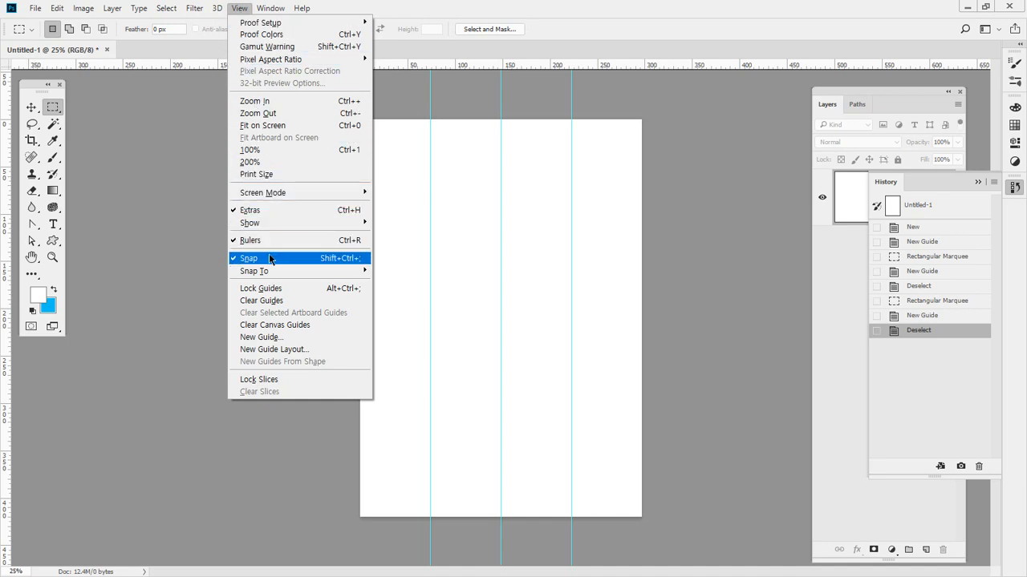
click(265, 301)
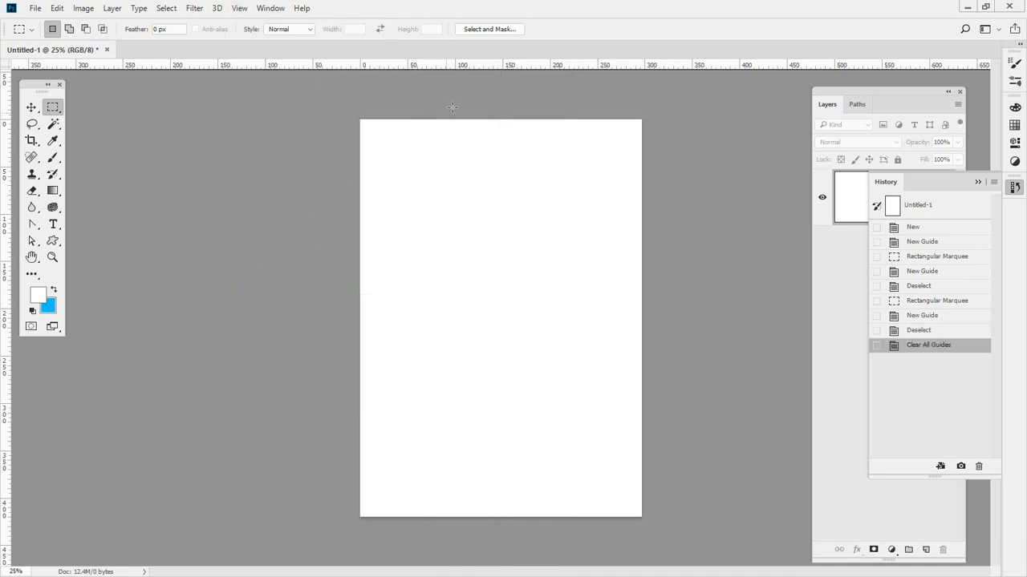
mouse_move(362, 107)
mouse_down()
mouse_move(361, 150)
mouse_move(491, 131)
mouse_move(636, 131)
mouse_move(636, 149)
mouse_up()
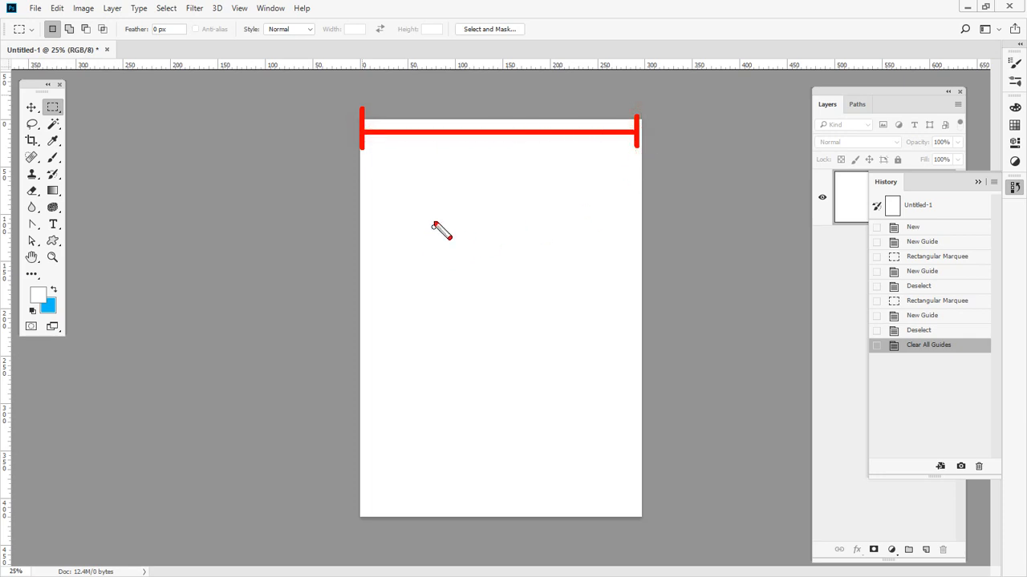
mouse_move(449, 76)
mouse_down()
mouse_move(484, 95)
mouse_move(492, 79)
mouse_move(505, 118)
mouse_move(555, 108)
mouse_move(557, 126)
mouse_up()
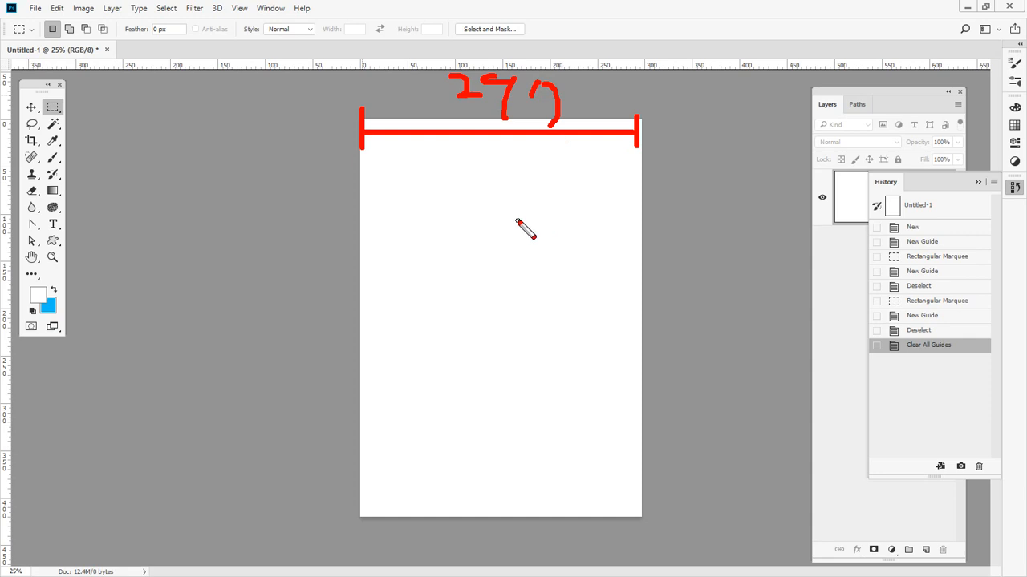
key(Escape)
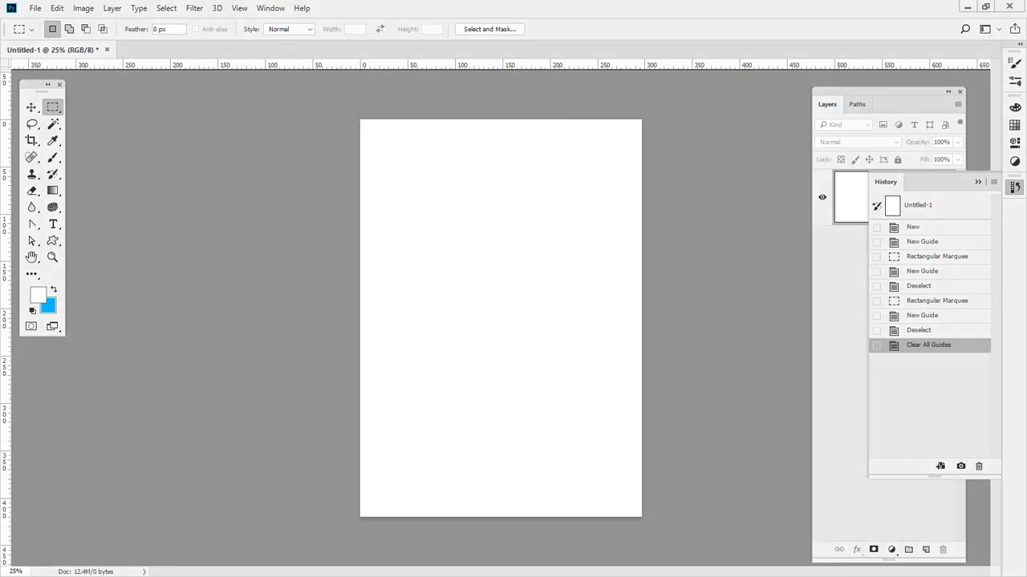
Switch to Calculator, divide the 297 mm page width by 3, and return to Photoshop.
drag(0, 200, 462, 197)
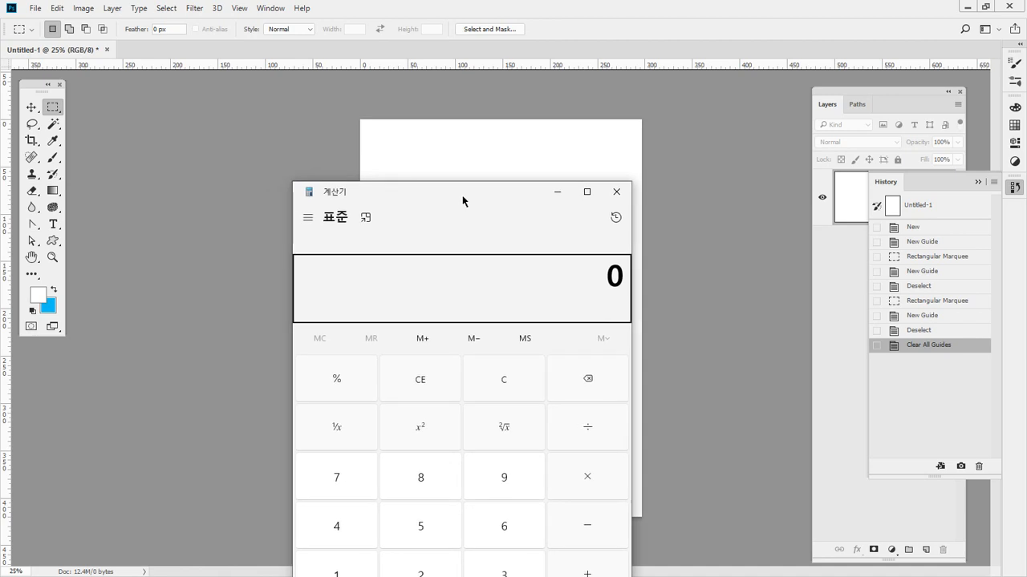
text(297/)
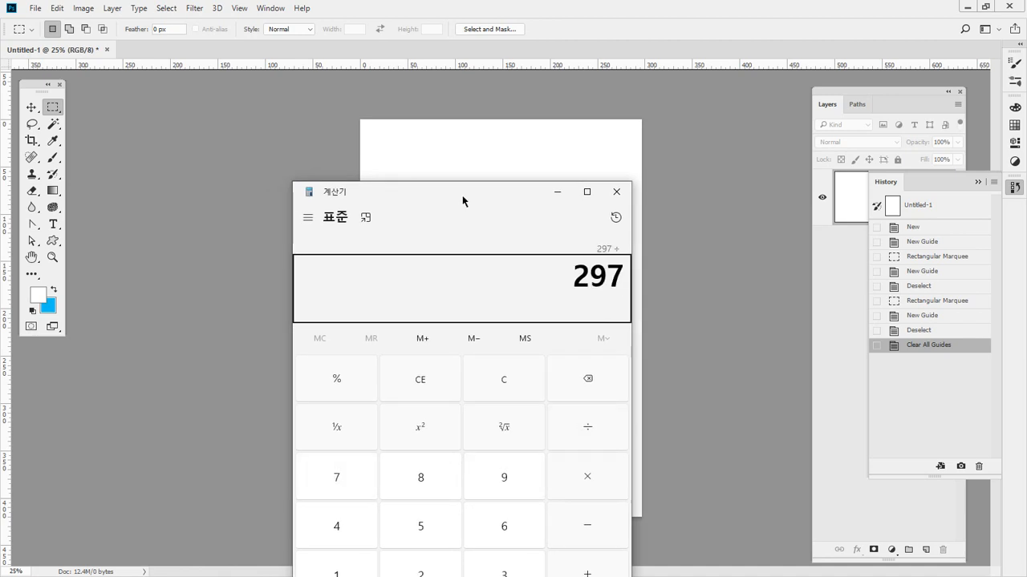
text(3)
key(Return)
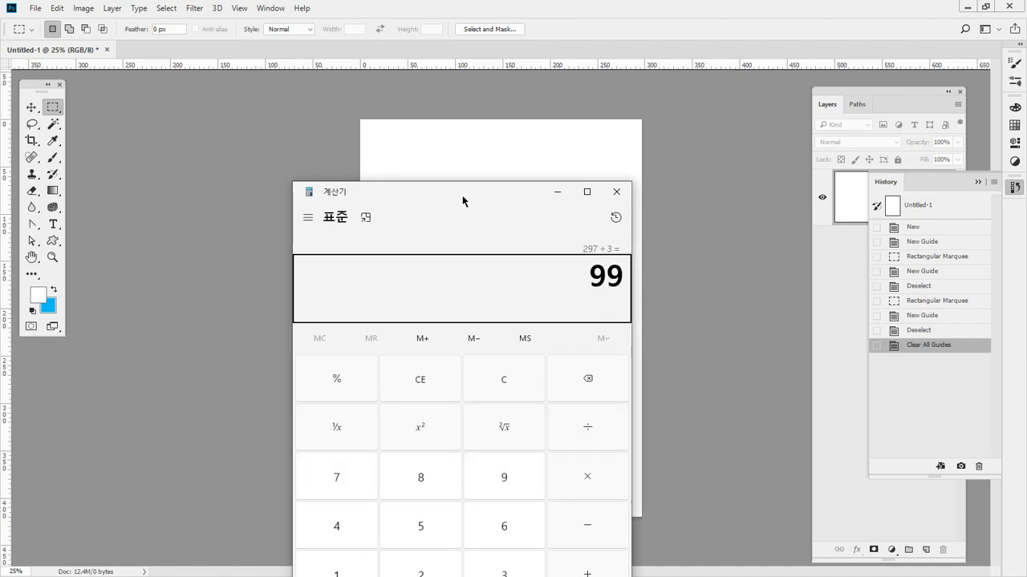
click(573, 12)
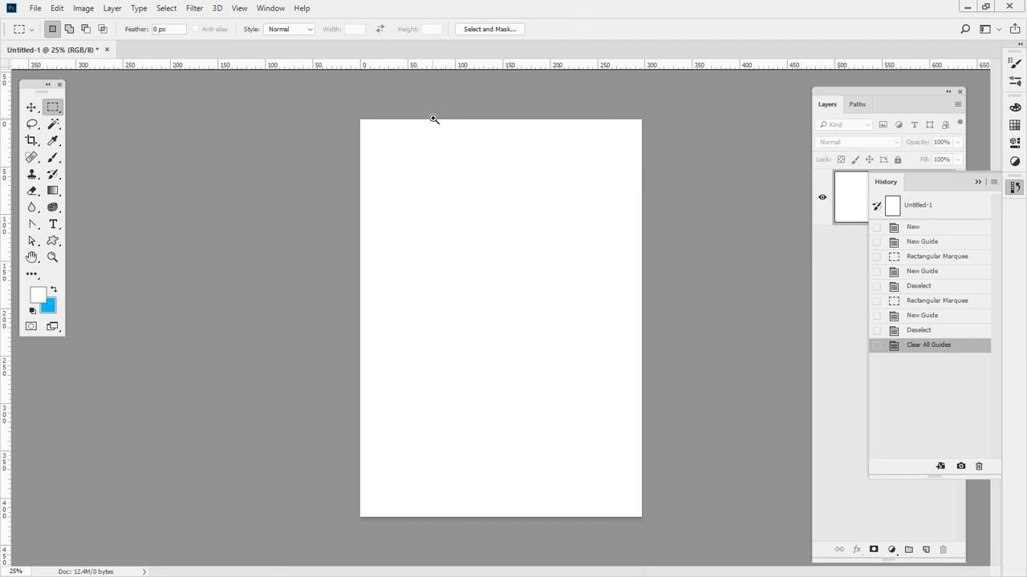
Place a vertical guide at 99 mm, working at high magnification near the page's upper edge.
drag(448, 118, 484, 176)
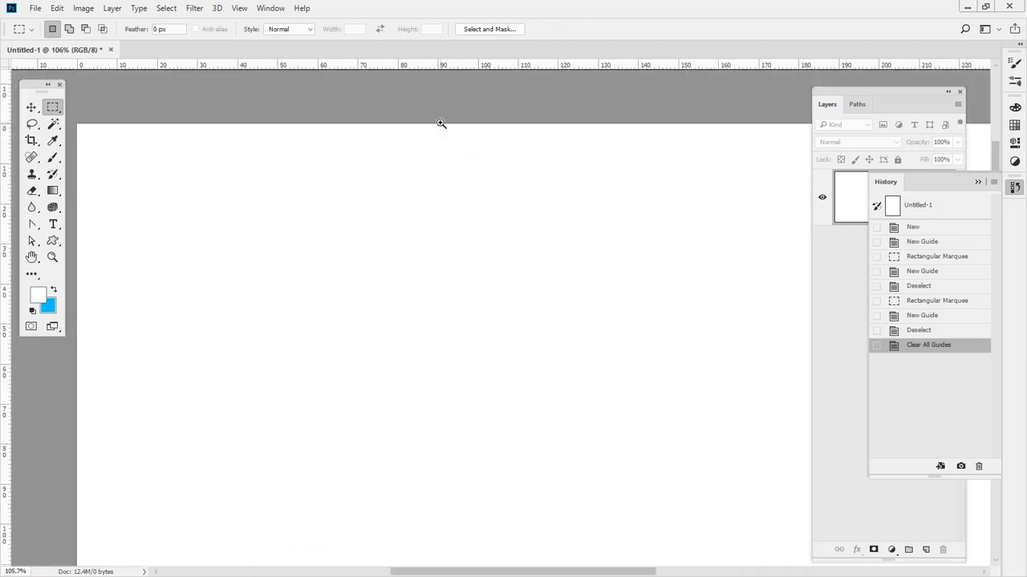
drag(440, 124, 504, 231)
drag(454, 148, 482, 190)
drag(633, 177, 383, 198)
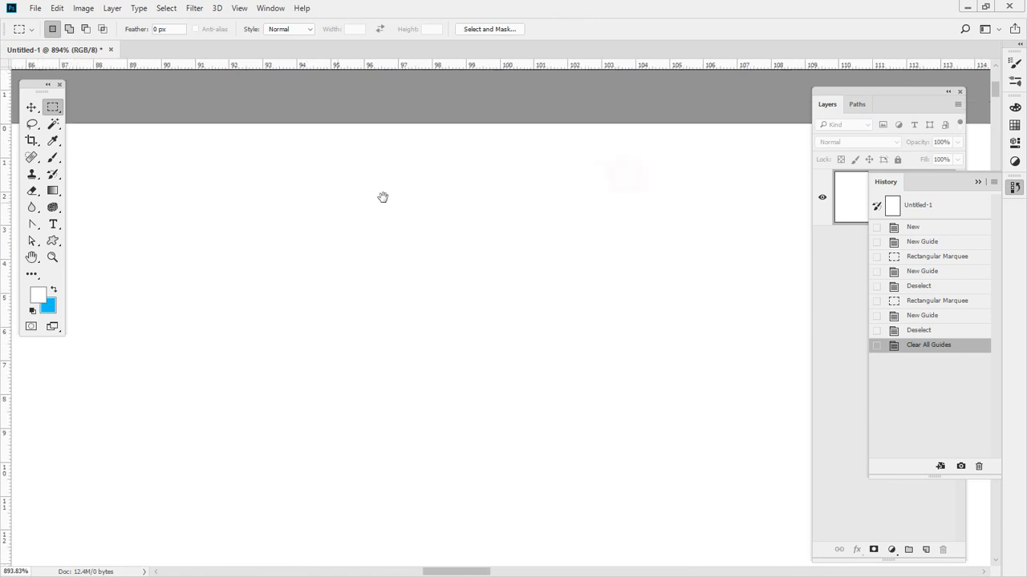
key(ctrl+shift+d)
drag(462, 63, 468, 195)
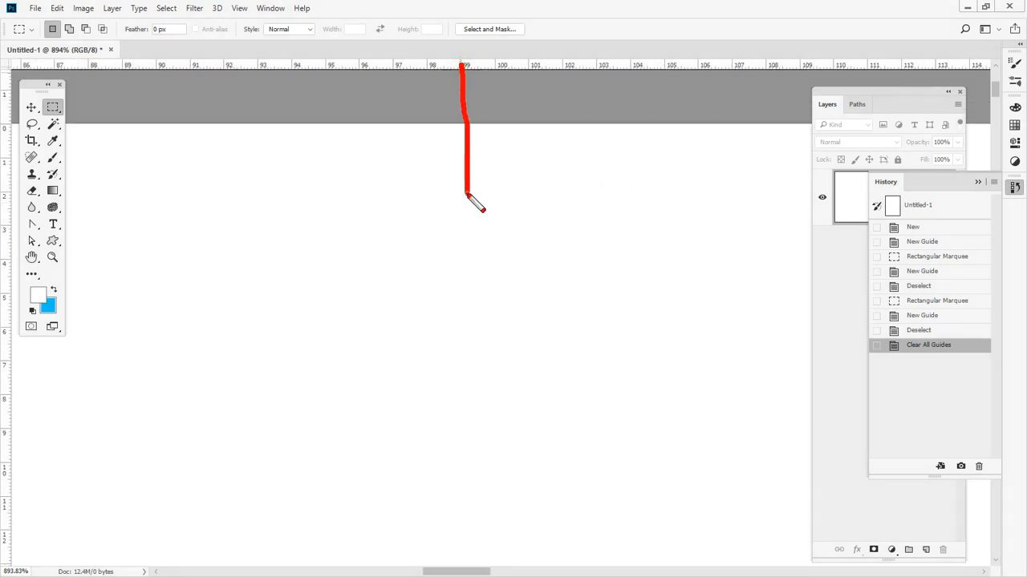
key(Escape)
drag(8, 133, 463, 167)
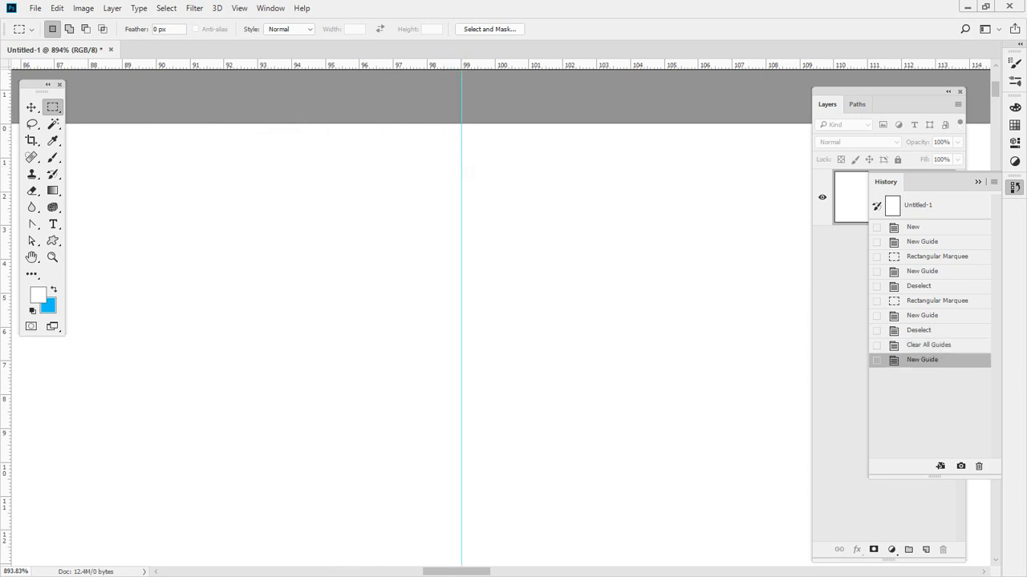
Add 99 and 99 in Calculator to get the second guide position, and return to Photoshop.
key(alt+Tab)
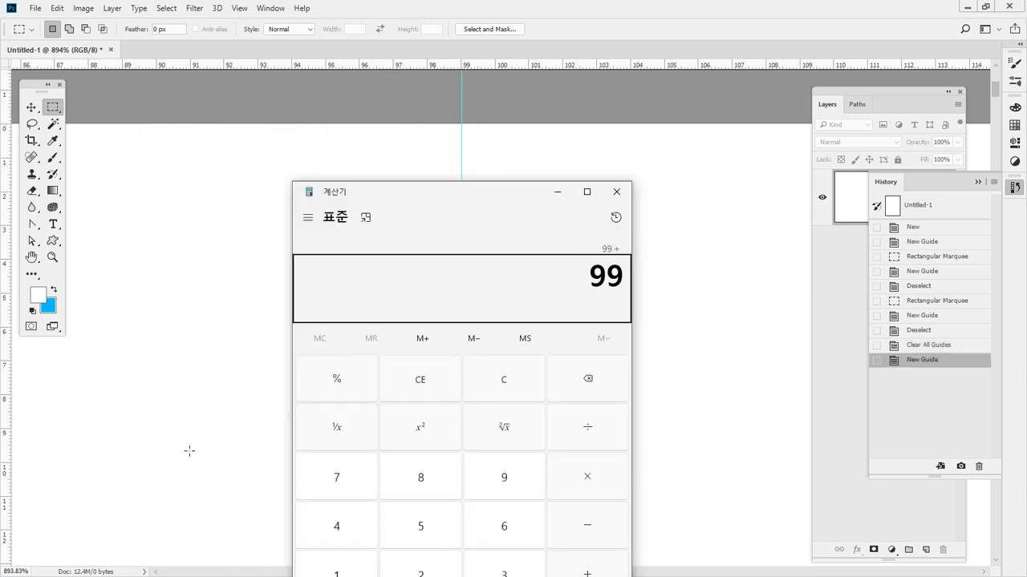
key(Return)
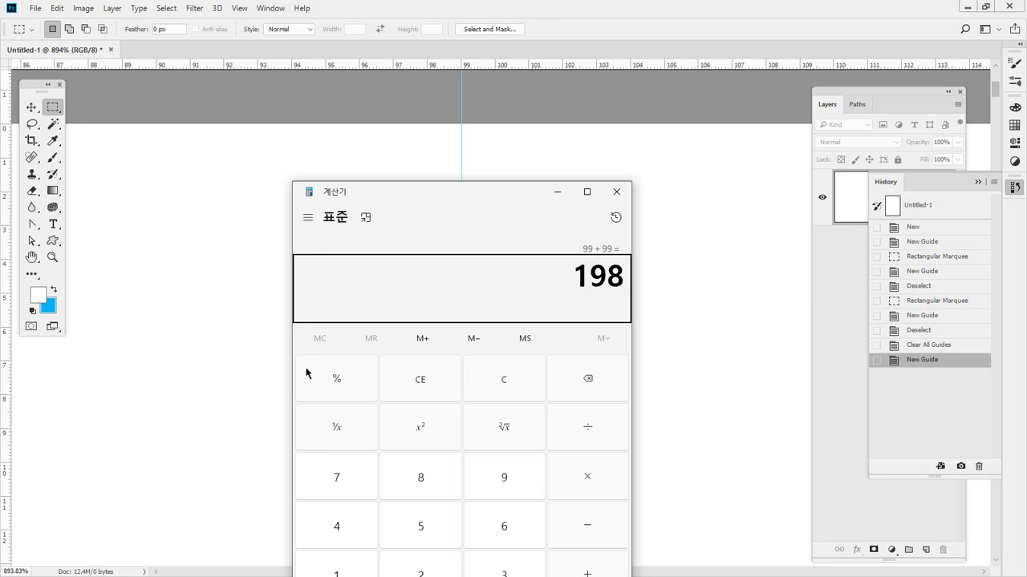
click(694, 24)
Place a second vertical guide at 198 mm, working at high magnification.
drag(687, 192, 161, 321)
drag(557, 250, 48, 112)
drag(528, 226, 358, 236)
drag(715, 217, 137, 217)
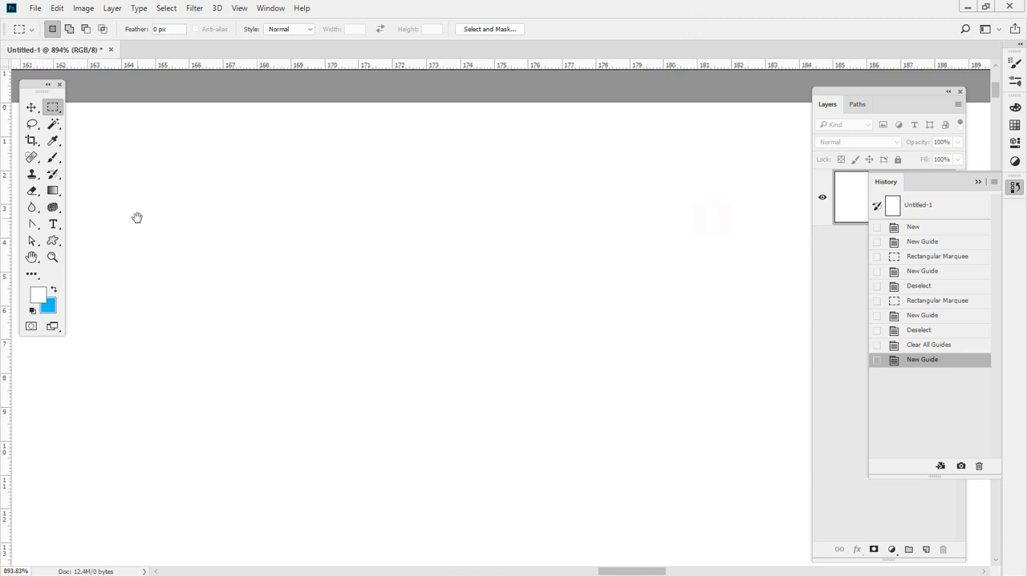
drag(562, 180, 644, 142)
drag(730, 169, 372, 168)
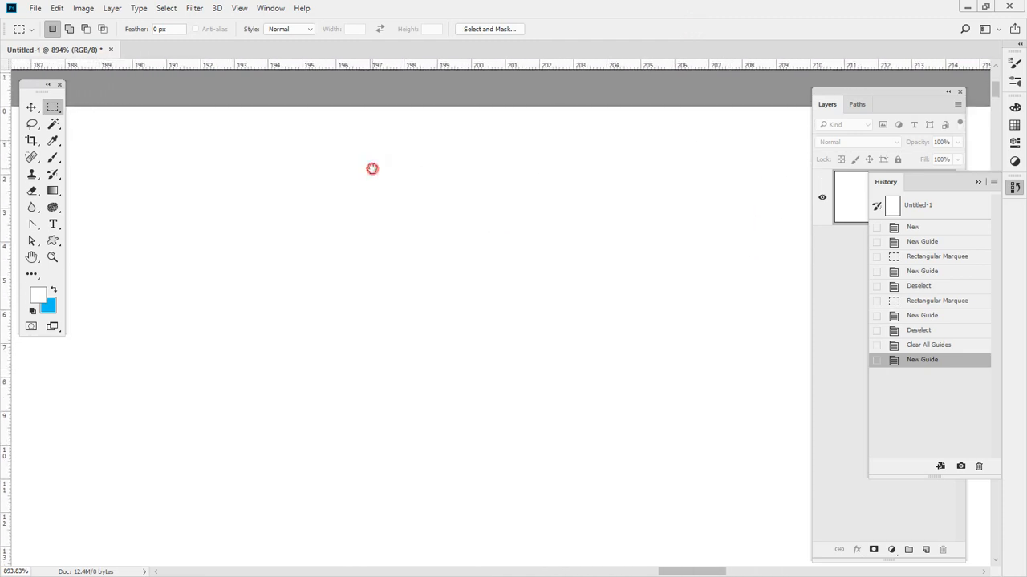
drag(6, 187, 404, 181)
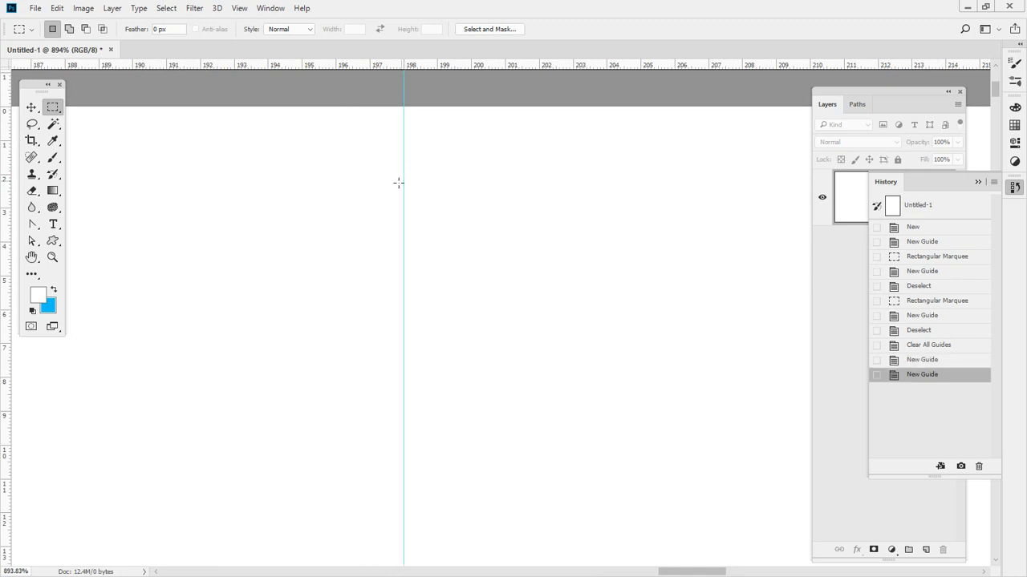
Fit the whole page in the window and delete both one-third guides with the Move tool.
double_click(53, 257)
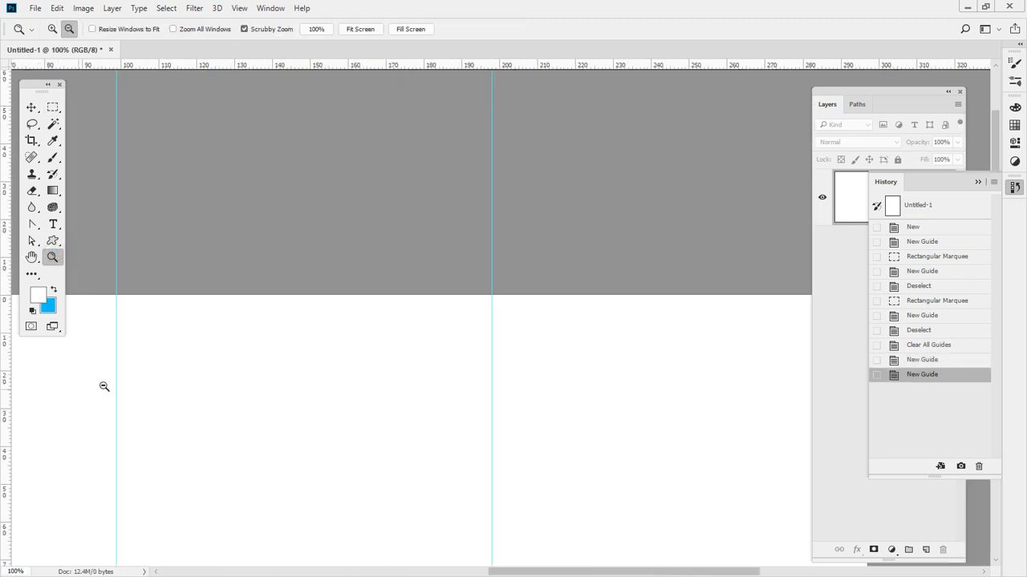
click(32, 257)
double_click(31, 257)
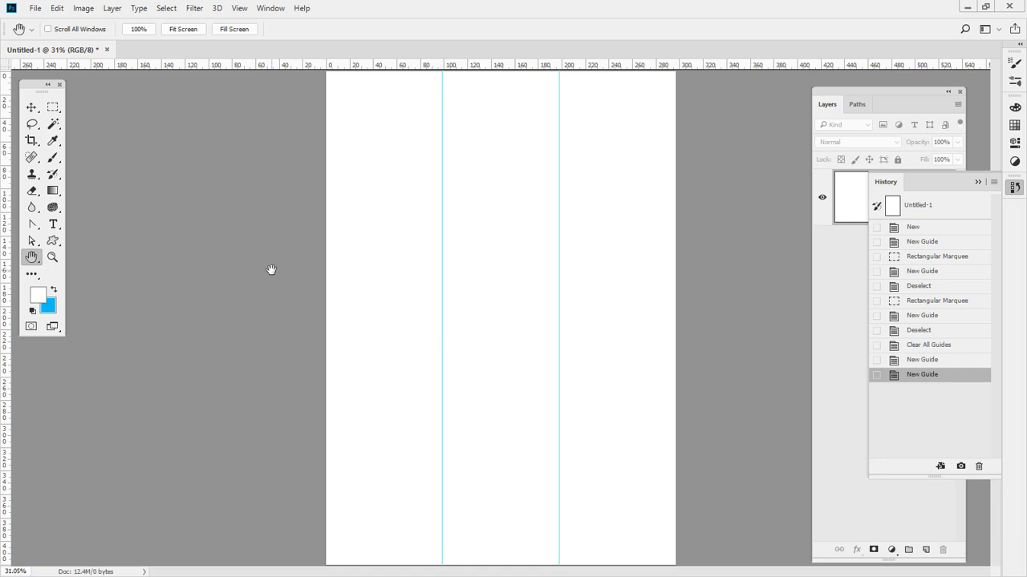
key(v)
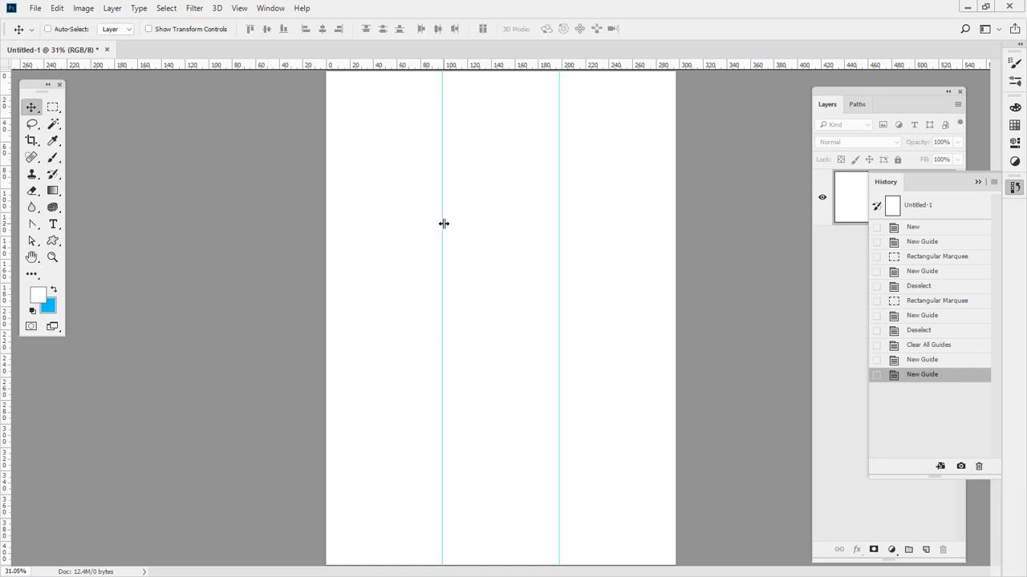
drag(442, 224, 265, 223)
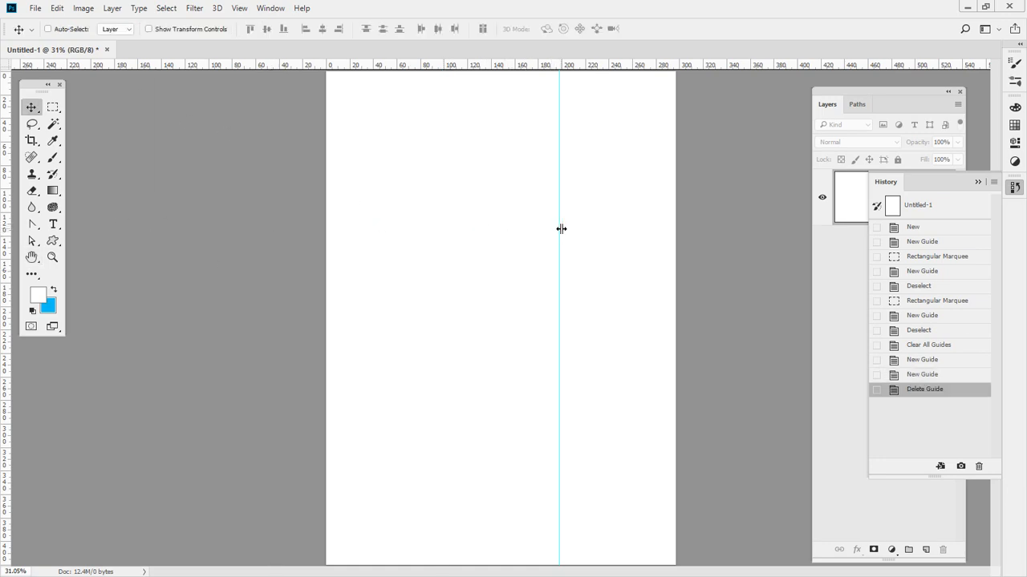
drag(560, 229, 251, 229)
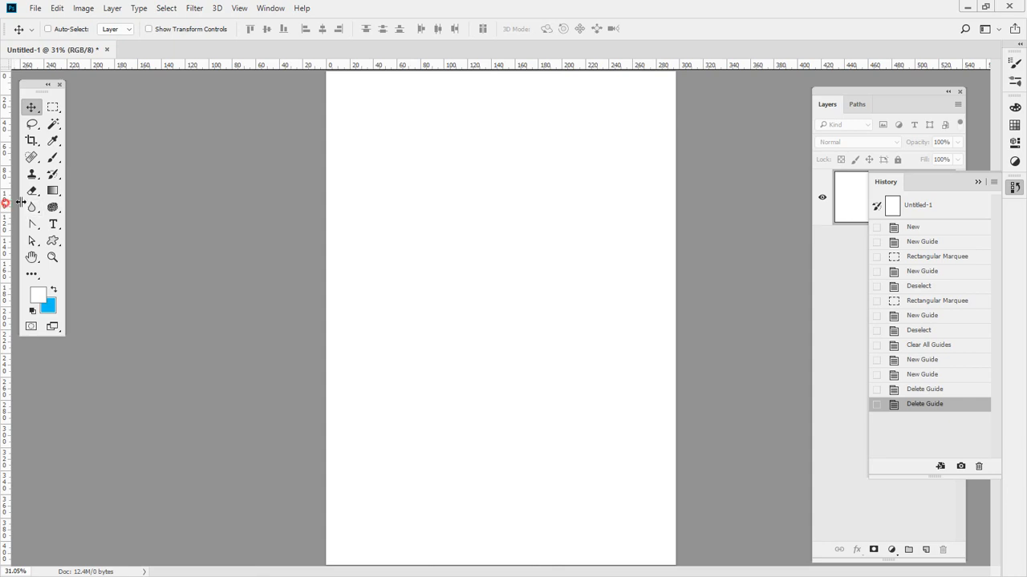
Place vertical guides at the page's horizontal centre and at about 74 mm, using a rectangular selection to find the left half's middle.
drag(5, 201, 502, 193)
key(m)
drag(317, 130, 501, 169)
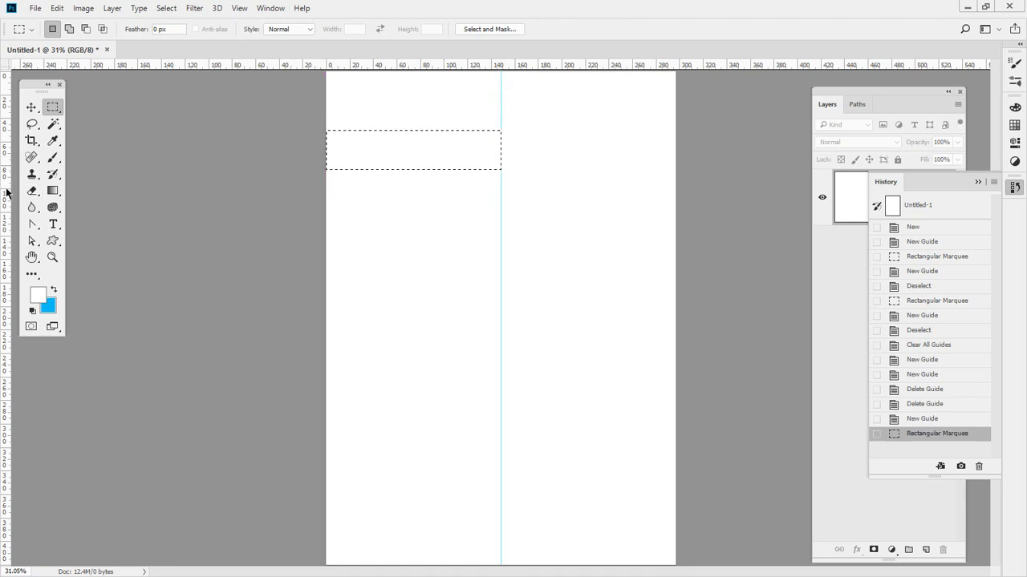
drag(7, 191, 413, 188)
Move the selection to the page's right half, place a vertical guide at its middle, about 222 mm, and deselect.
drag(460, 158, 634, 153)
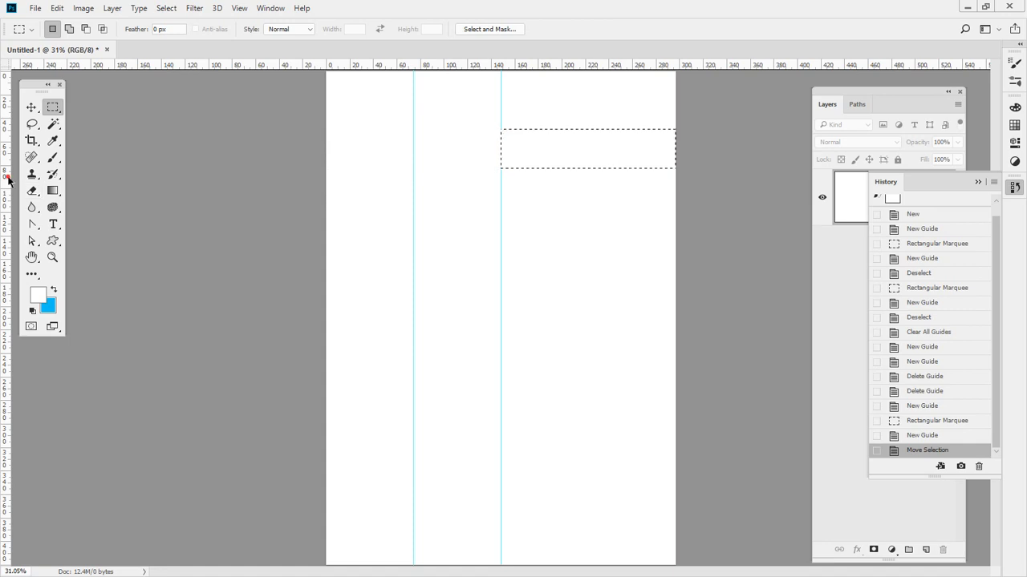
drag(9, 179, 588, 181)
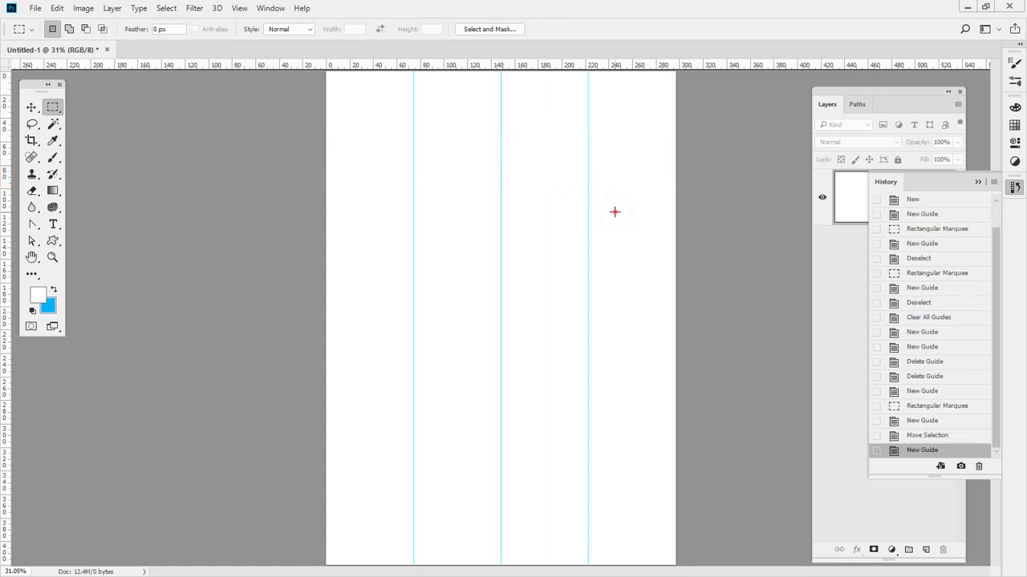
click(614, 211)
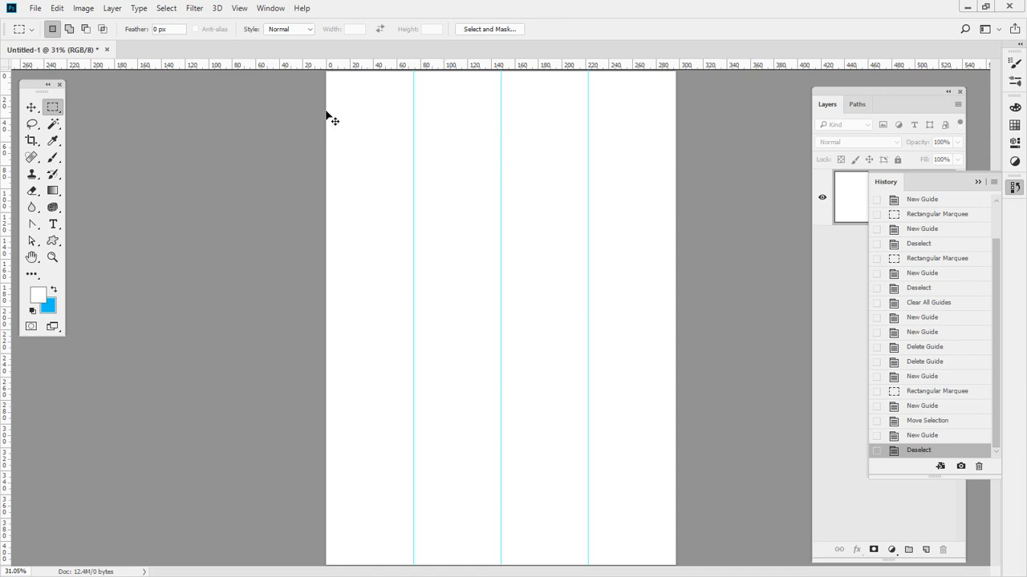
mouse_move(327, 110)
mouse_down()
mouse_move(325, 142)
mouse_move(596, 141)
mouse_up()
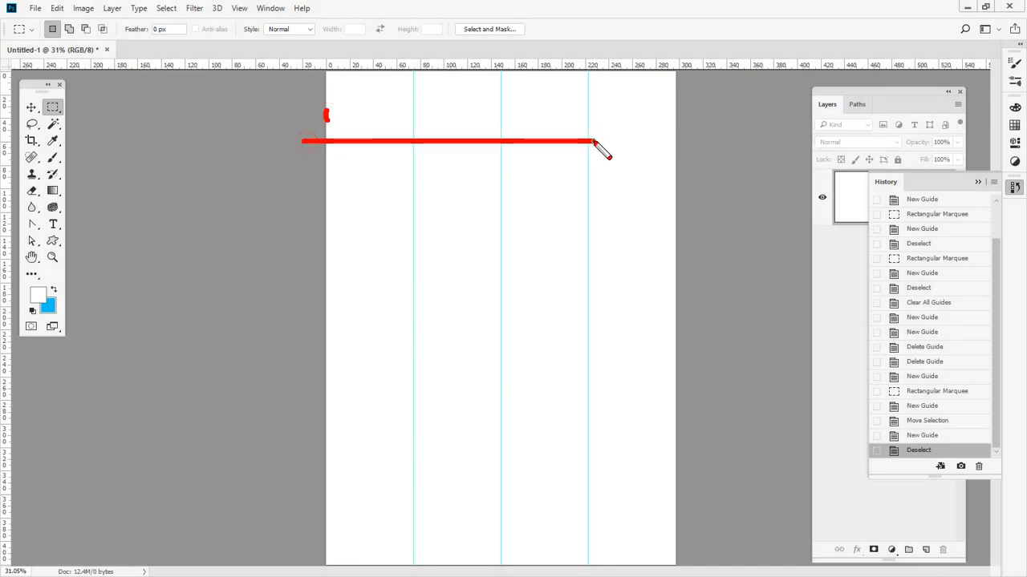
drag(309, 194, 522, 194)
drag(305, 243, 566, 243)
drag(327, 306, 525, 306)
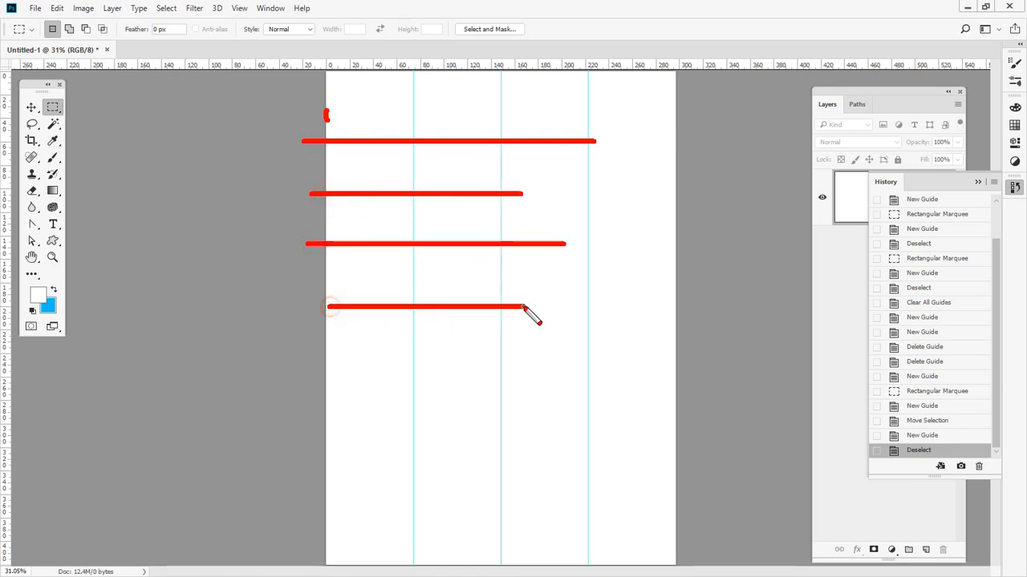
drag(326, 373, 543, 372)
click(315, 424)
drag(314, 424, 519, 425)
key(Escape)
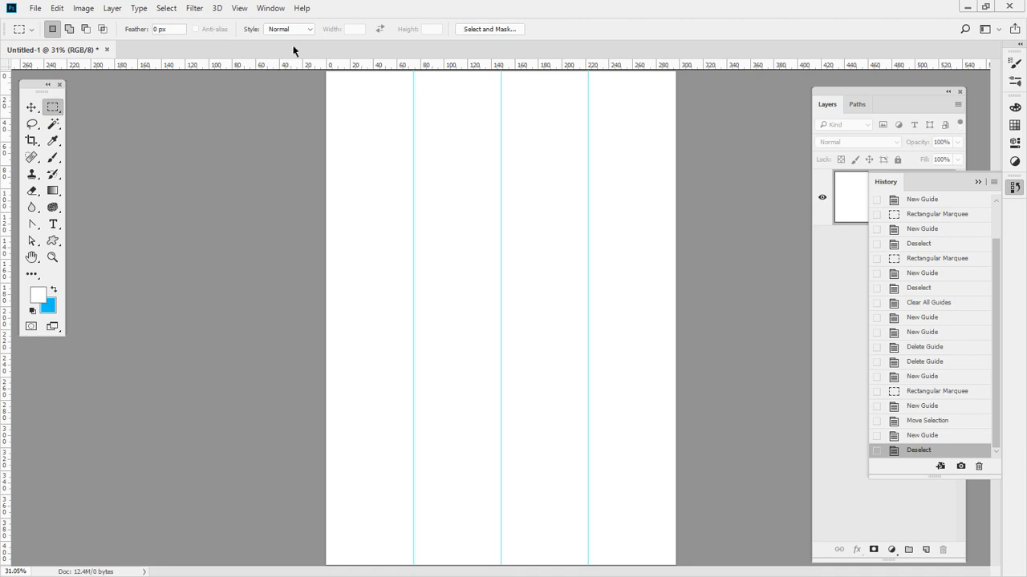
Try a free rectangular selection and one with the Fixed Ratio style at 1.6 to 1, deselecting each.
drag(332, 121, 486, 244)
click(543, 250)
click(312, 32)
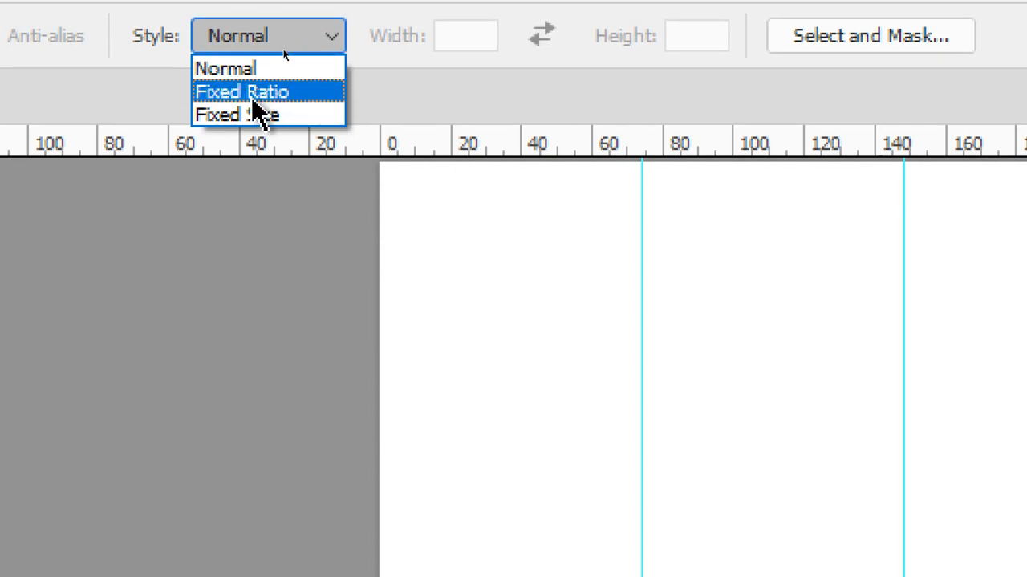
click(253, 99)
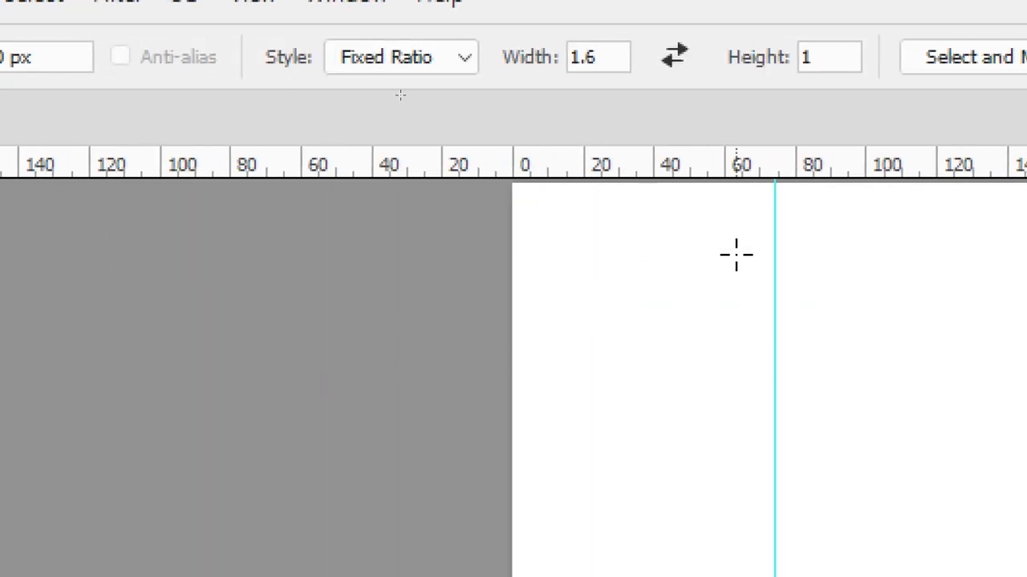
drag(551, 286, 715, 384)
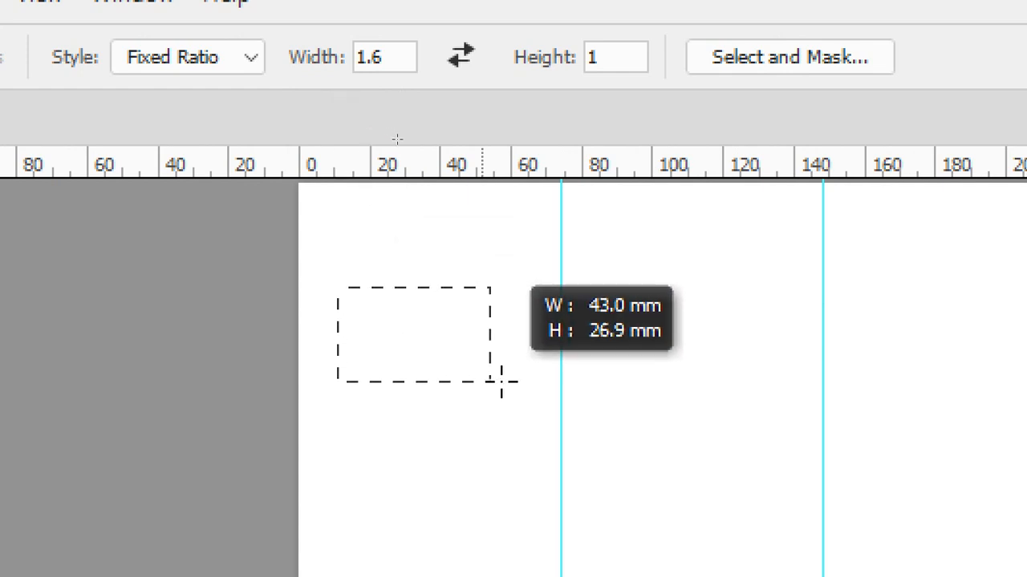
drag(500, 382, 732, 480)
click(739, 382)
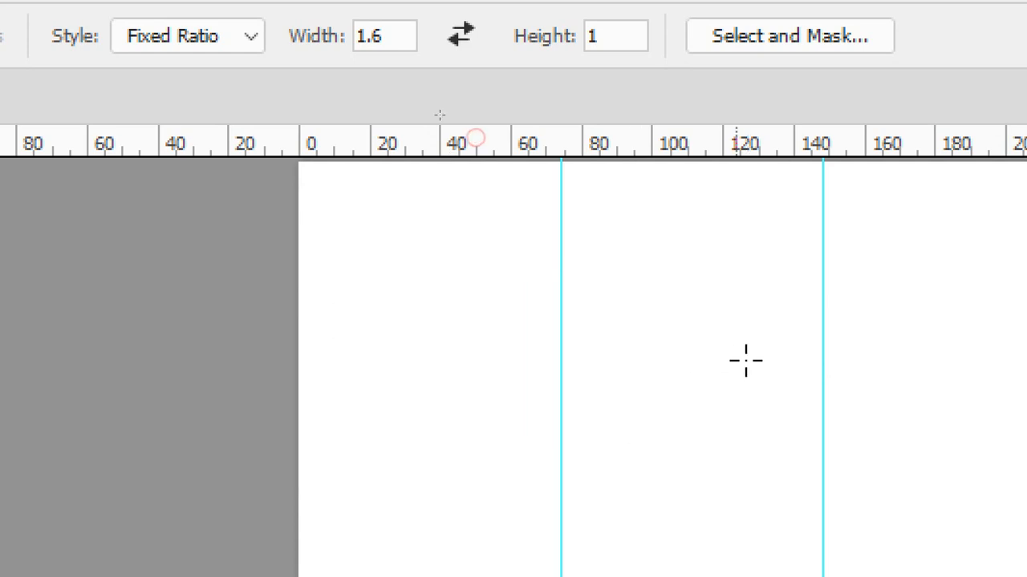
Set the fixed ratio's width to 2 and draw a 2 to 1 rectangular selection across the first two columns.
drag(385, 40, 318, 50)
text(2)
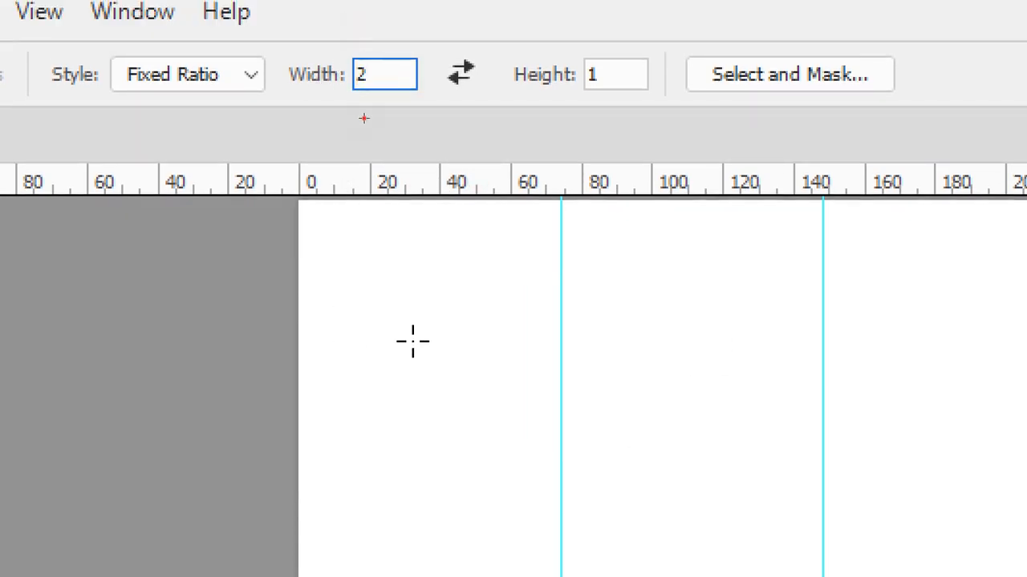
drag(412, 342, 740, 498)
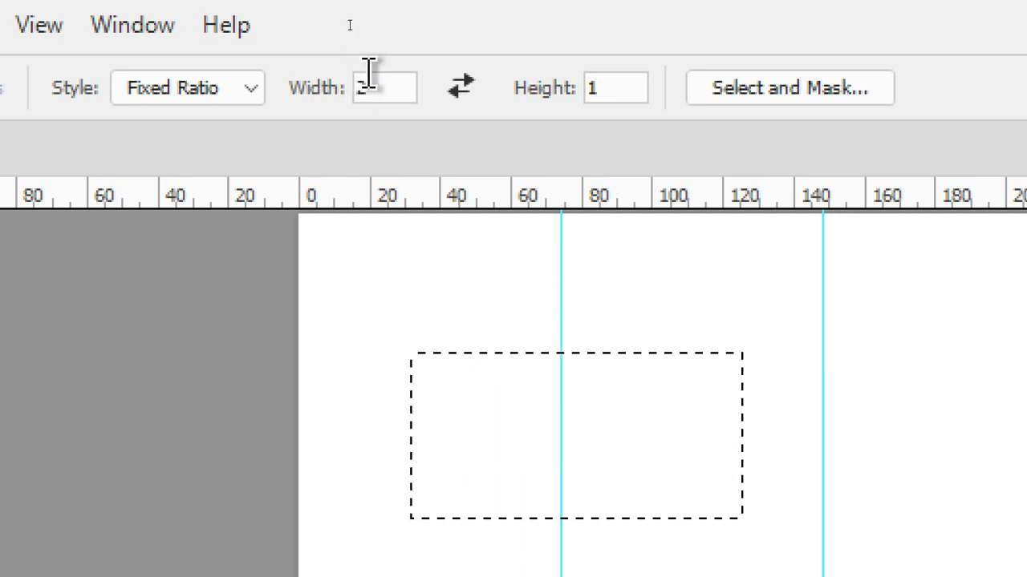
Try a square selection with the ratio's width set to 1, deselect it, and restore the width to 1.6.
double_click(365, 49)
text(1)
drag(385, 274, 665, 445)
click(665, 447)
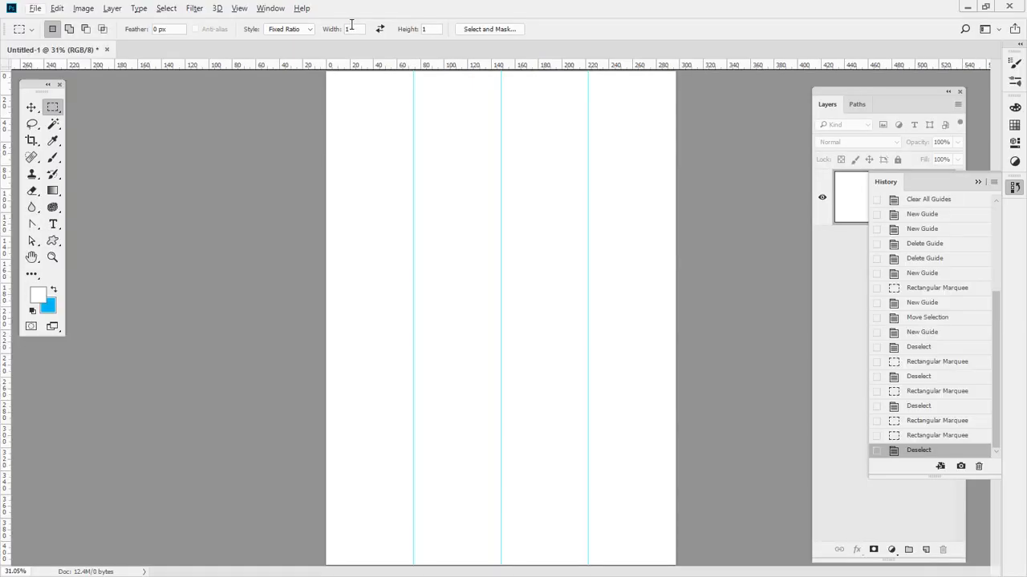
double_click(345, 55)
text(1.6)
Switch the marquee style to Fixed Size at 100 × 50 px and place a selection in the page's first column.
click(307, 29)
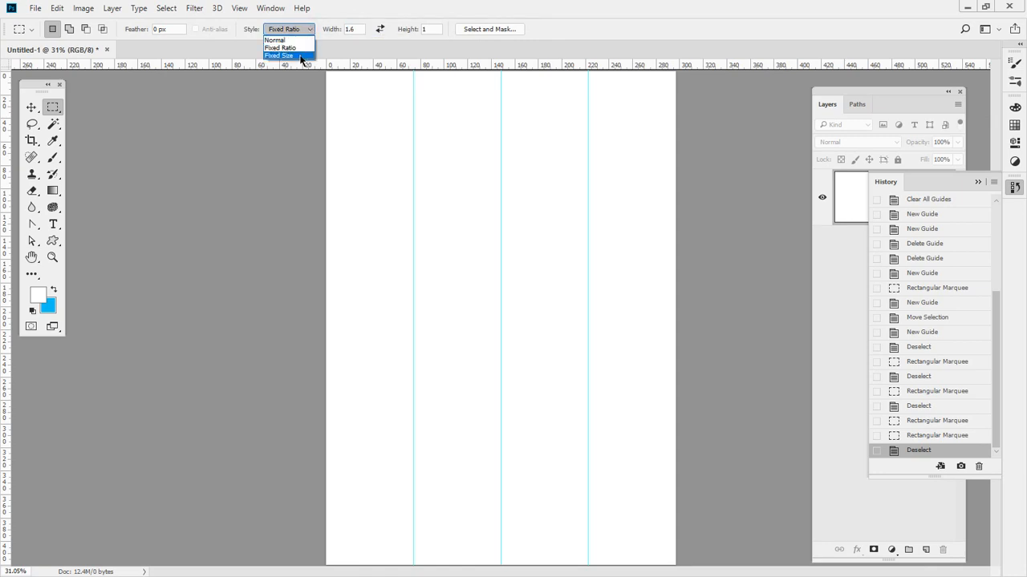
click(301, 56)
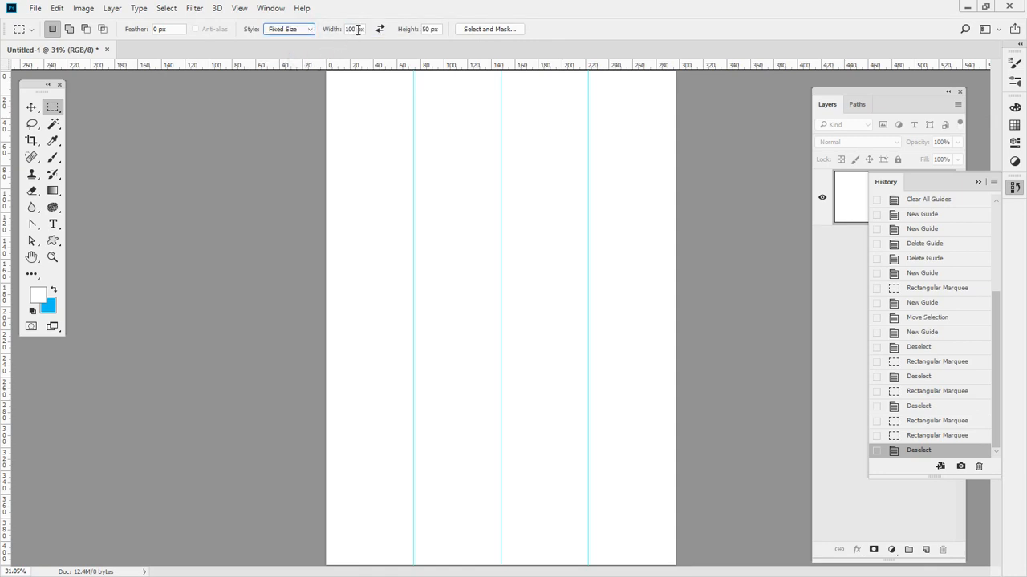
drag(358, 110, 392, 143)
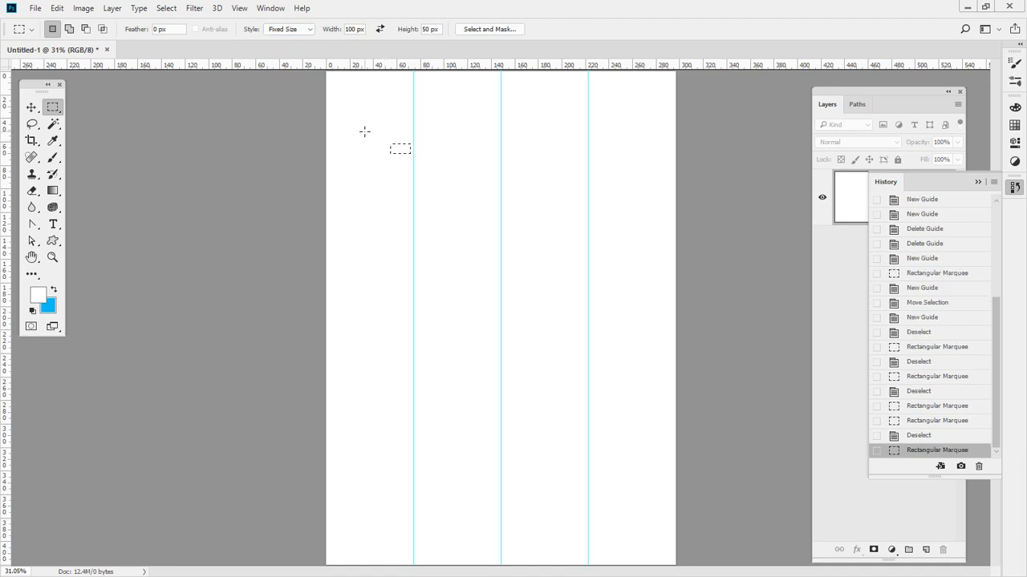
Try the Fixed Size marquee at 500 × 100 px by placing selections of that size across the page's first columns.
click(364, 129)
key(Return)
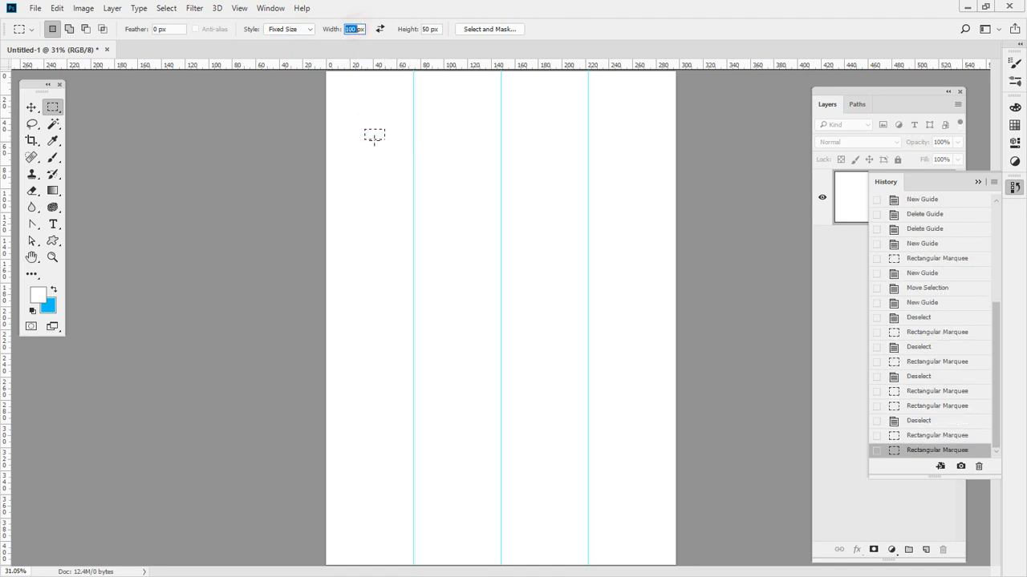
text(500)
click(436, 29)
key(ctrl+a)
text(100)
key(Return)
drag(429, 186, 434, 183)
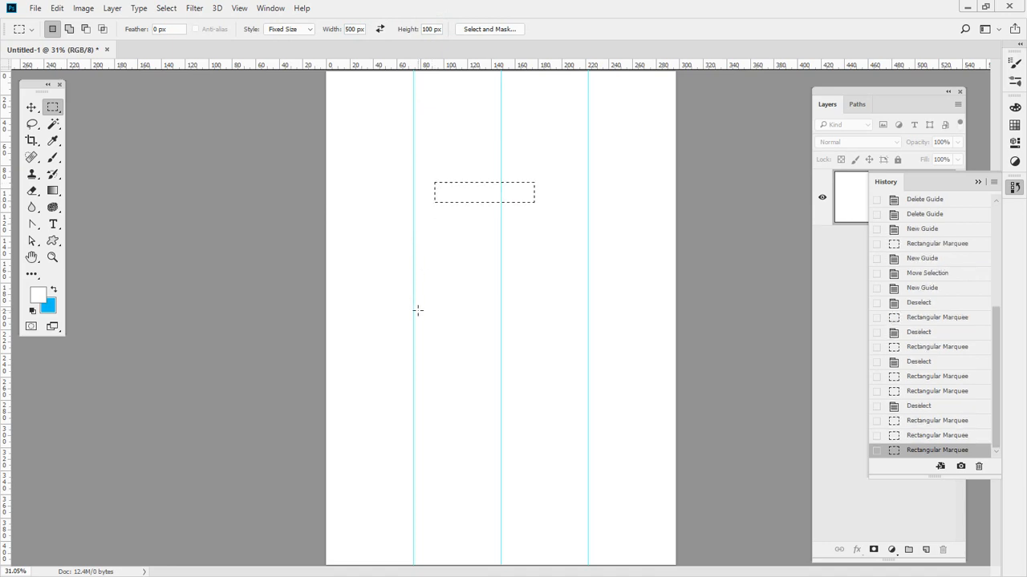
click(385, 182)
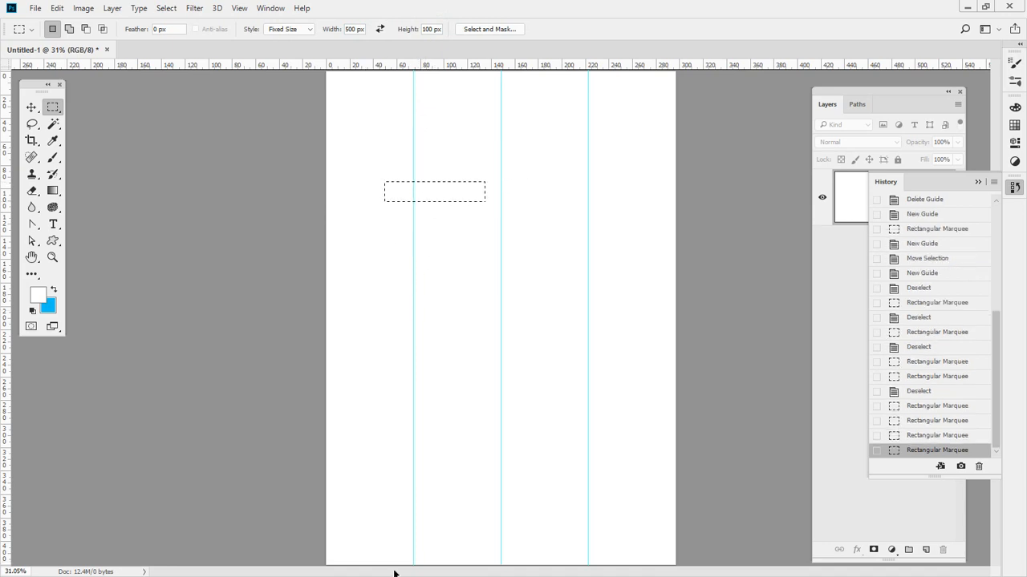
Switch the marquee style back to Fixed Ratio with a width of 1.6 and a height of 1.
key(ctrl+d)
click(309, 28)
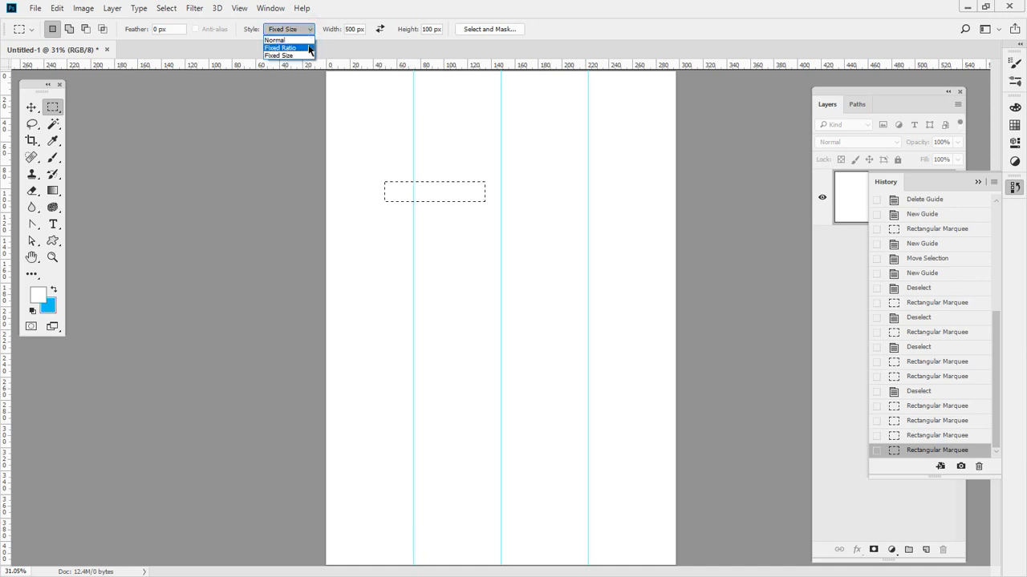
click(310, 48)
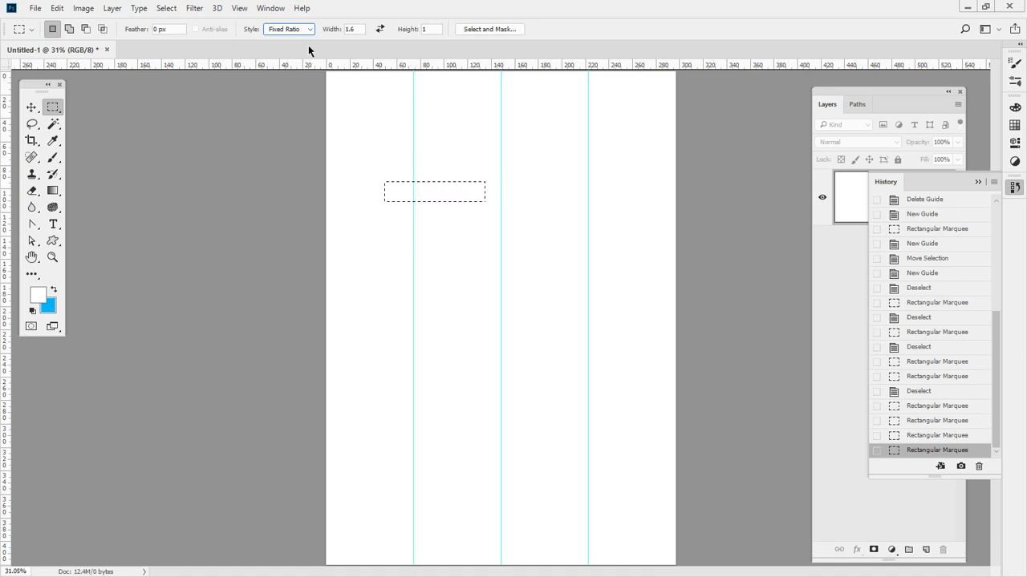
click(353, 29)
key(BackSpace)
key(BackSpace)
text(.6)
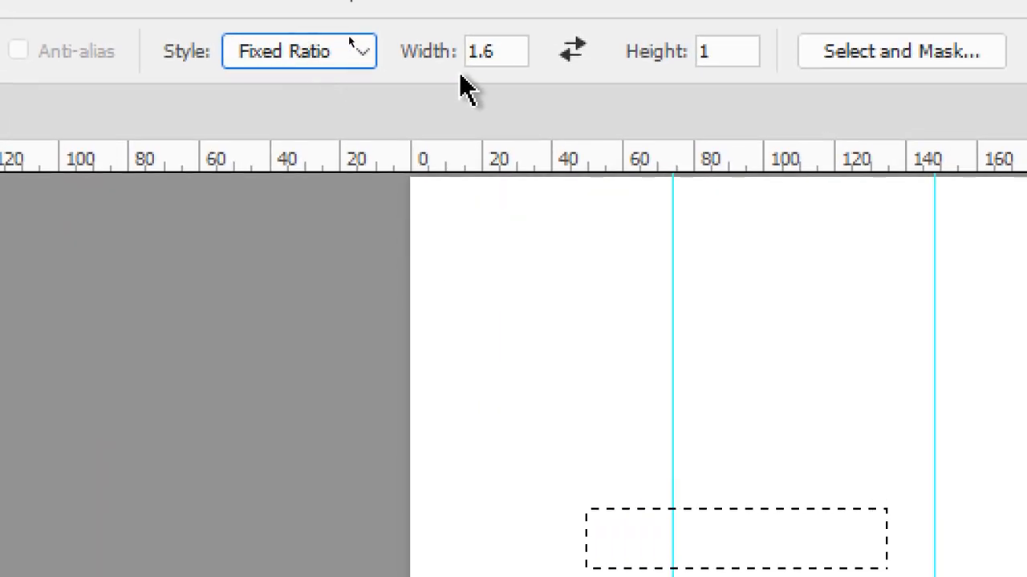
click(495, 50)
click(722, 52)
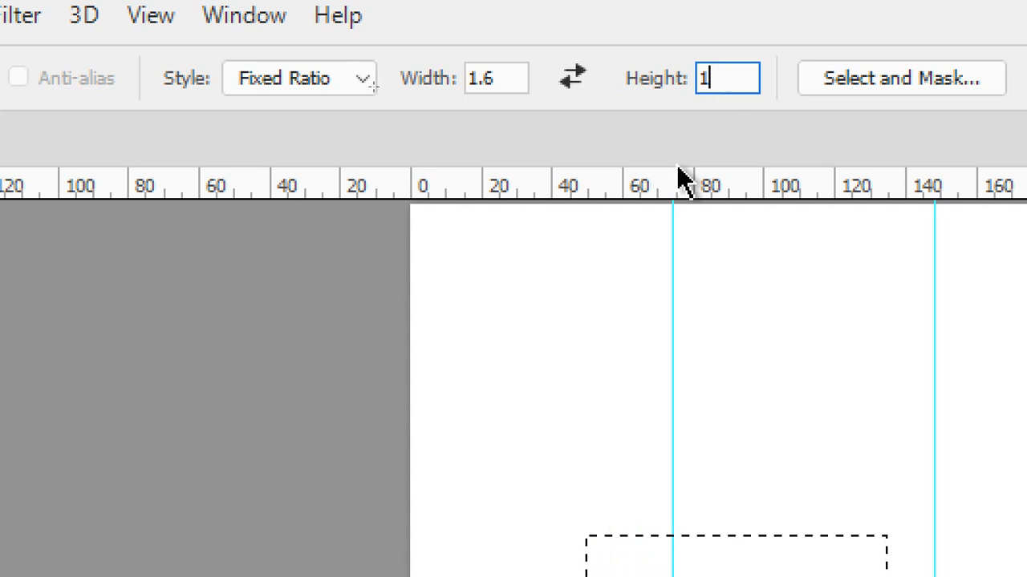
Fit a 1.6 to 1 selection into the first column's upper corner and place a horizontal guide along its lower edge.
drag(382, 208, 671, 418)
drag(547, 284, 547, 290)
drag(561, 193, 565, 369)
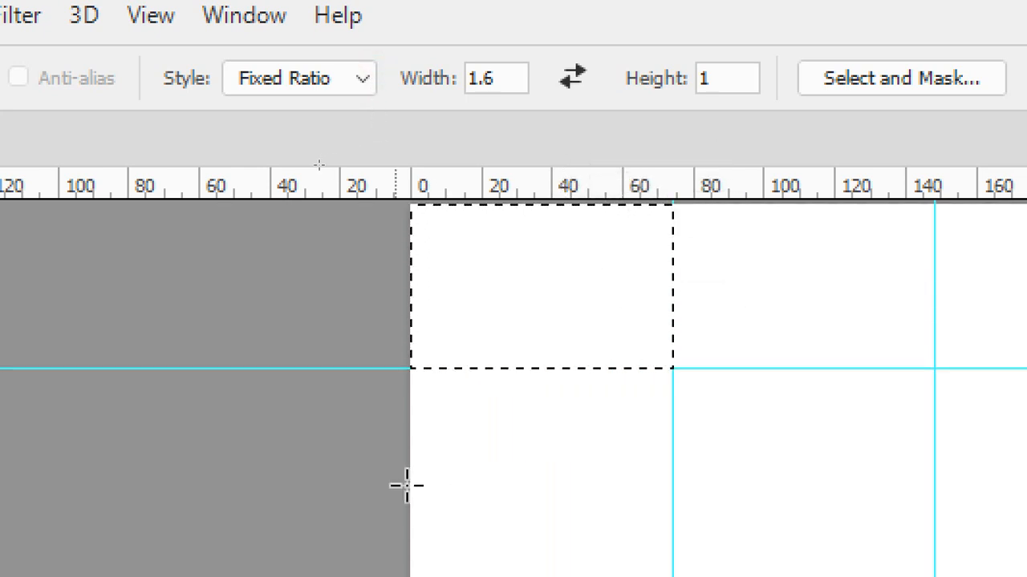
alt+click(593, 422)
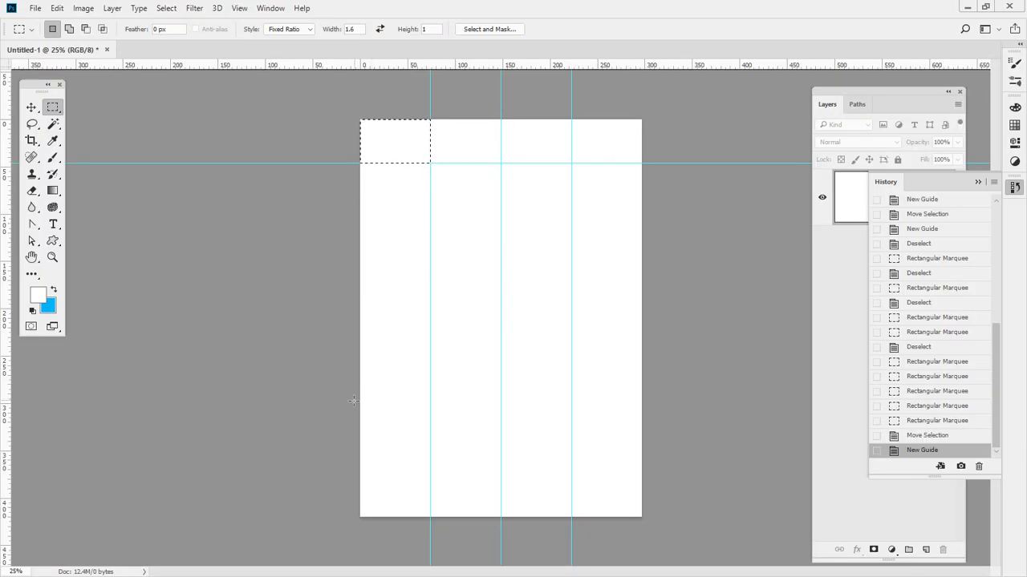
Replace the upper horizontal guide with one along the top edge of a new 1.6 to 1 selection at the first column's foot.
click(353, 400)
drag(360, 517, 429, 435)
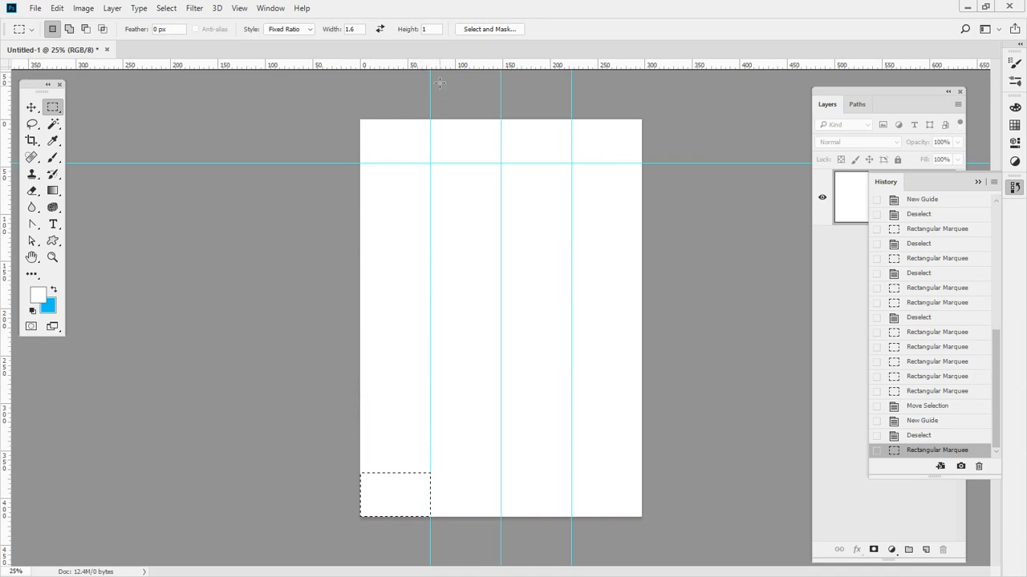
drag(440, 67, 403, 473)
key(v)
drag(393, 165, 391, 71)
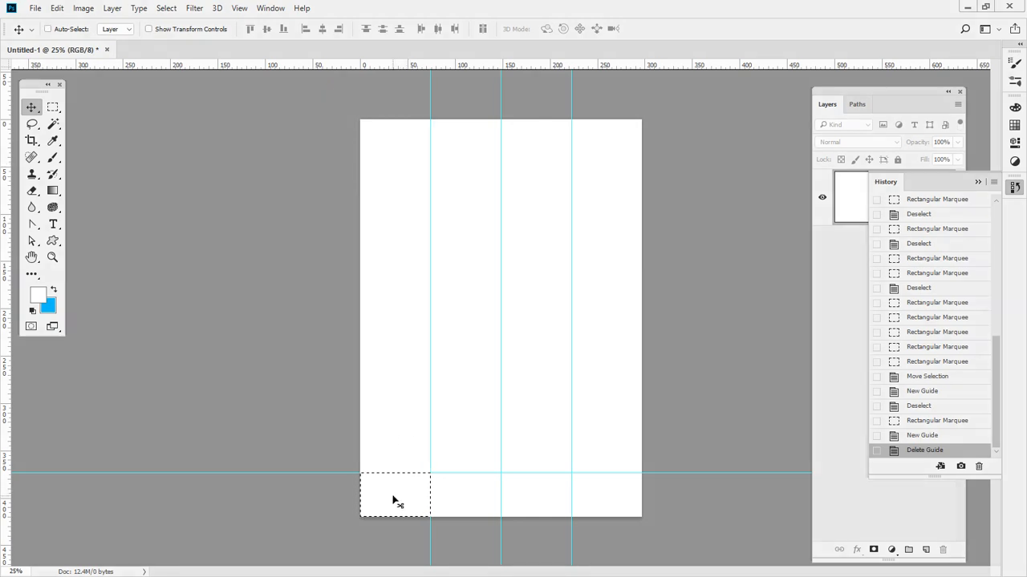
Try to move the selected area up the first column with the Move tool, and undo the move.
click(52, 107)
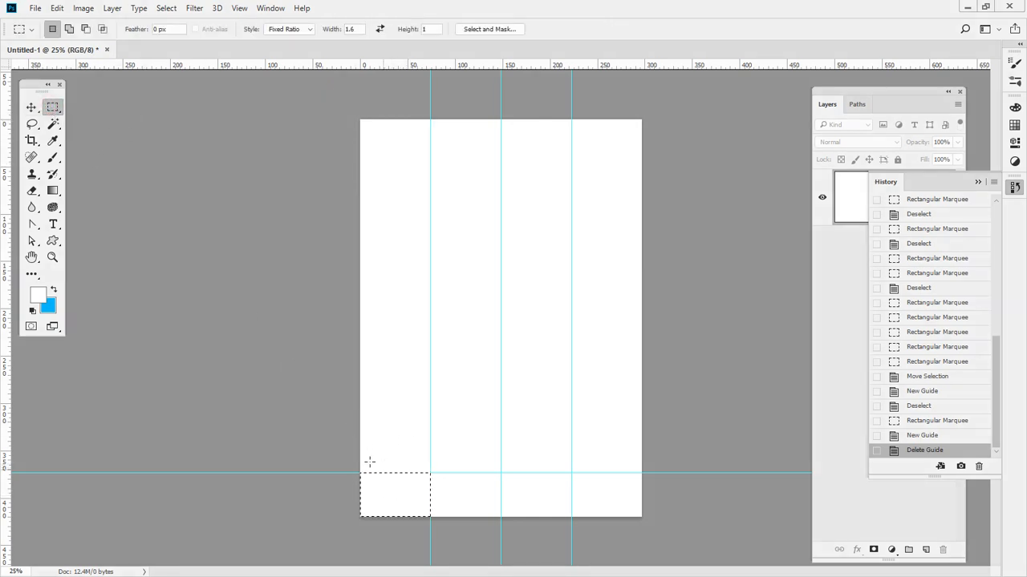
key(v)
click(396, 494)
drag(395, 493, 401, 408)
key(ctrl+z)
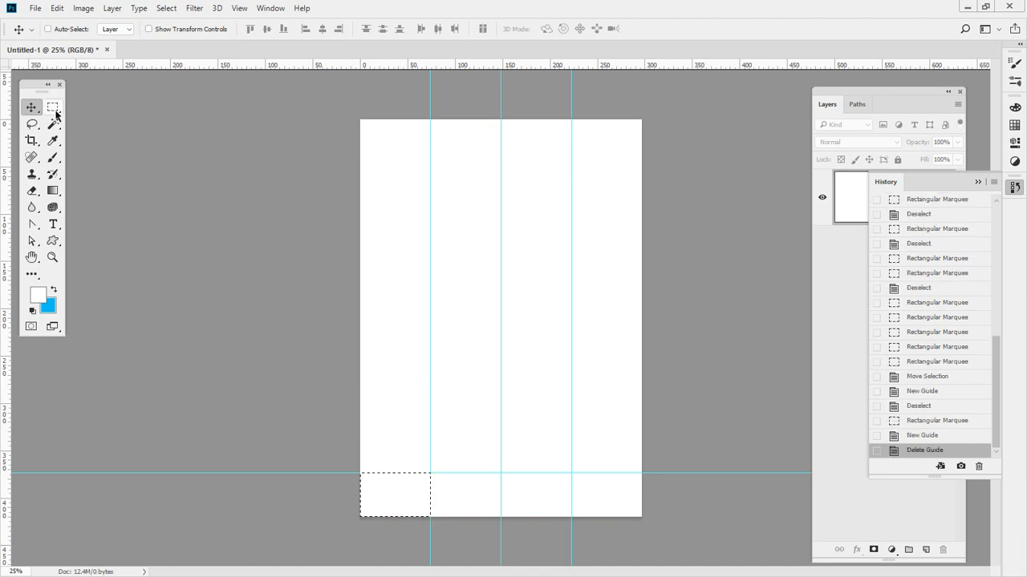
Shift the marquee selection up the first column row by row, adding a horizontal guide at its top edge until five rows are marked.
click(52, 107)
click(382, 493)
drag(382, 493, 382, 449)
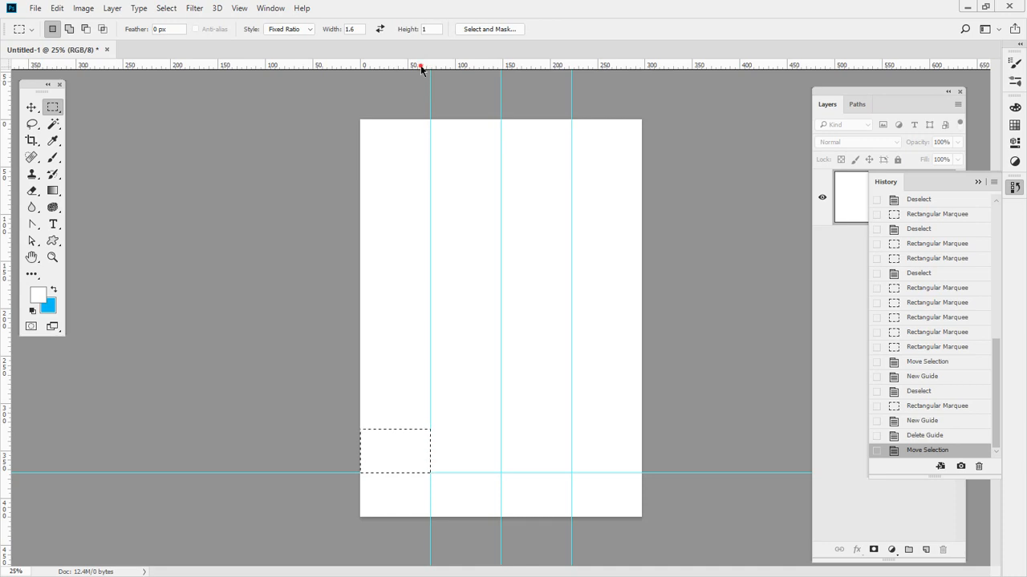
drag(420, 66, 404, 404)
drag(404, 66, 396, 314)
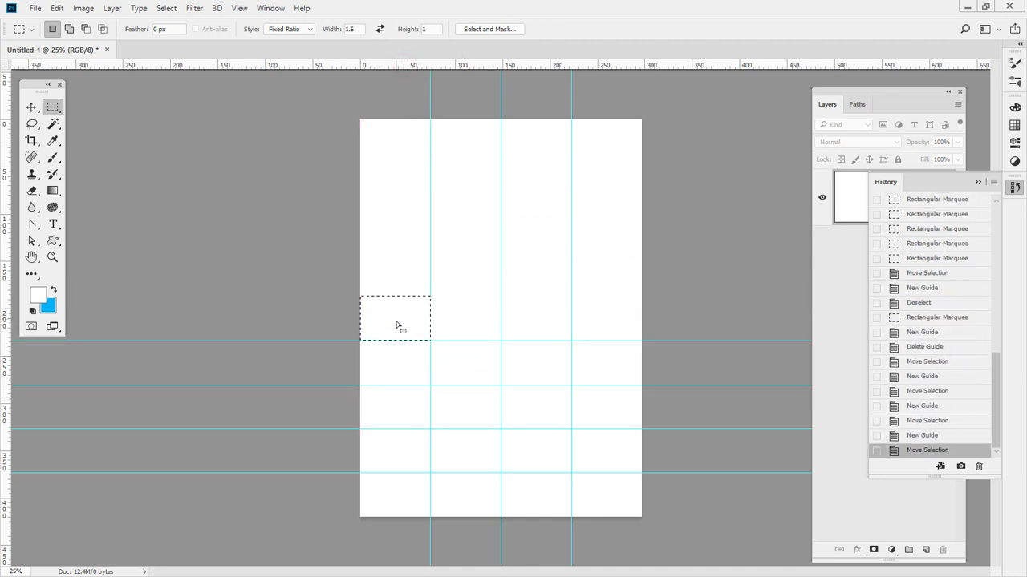
drag(414, 65, 418, 255)
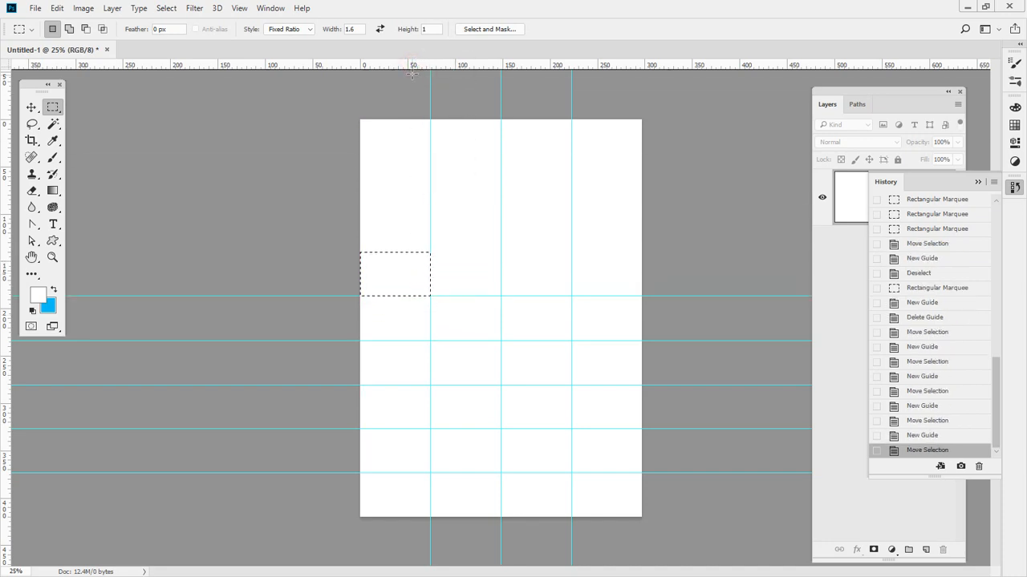
Continue moving the selection up and adding guides for the remaining rows until there are eight horizontal guides, and deselect.
drag(415, 64, 411, 254)
drag(412, 280, 412, 233)
drag(400, 68, 406, 207)
drag(406, 227, 402, 186)
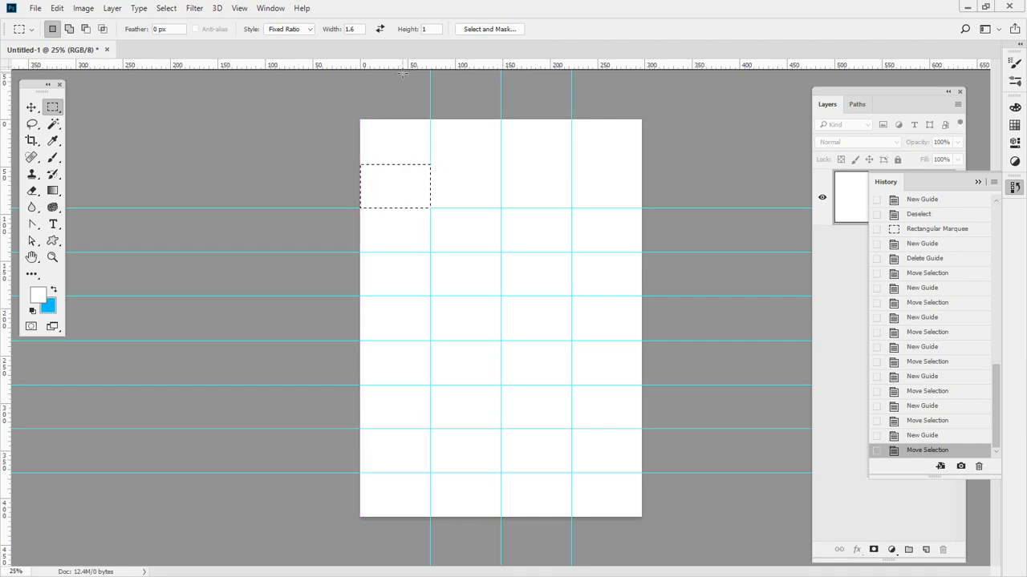
drag(403, 67, 407, 164)
drag(379, 197, 393, 152)
click(268, 146)
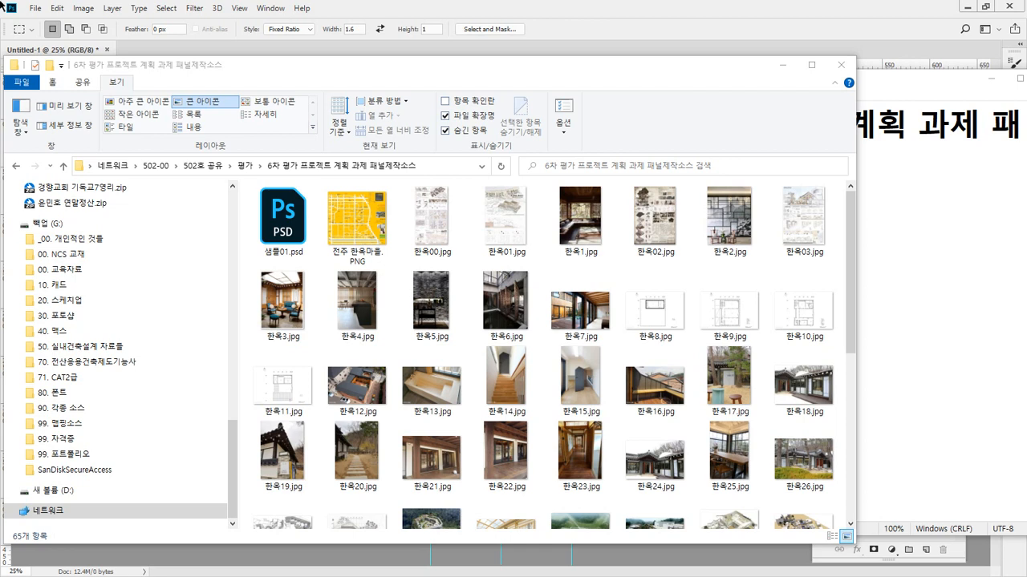
Examine the sample panels 한옥00.jpg, 한옥02.jpg and 한옥03.jpg and the other source images in the project folder.
drag(422, 190, 442, 187)
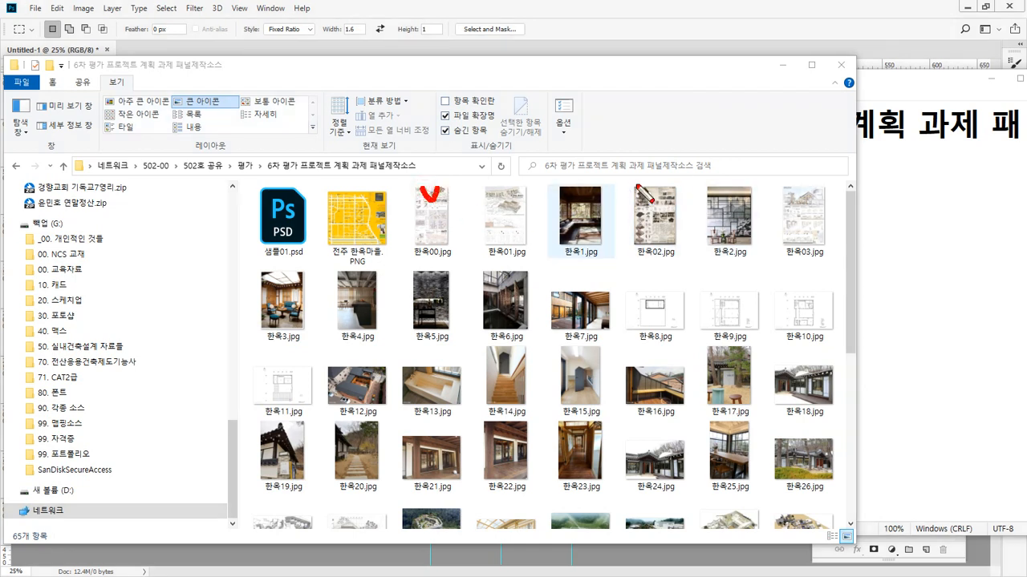
drag(646, 186, 665, 182)
drag(791, 196, 810, 206)
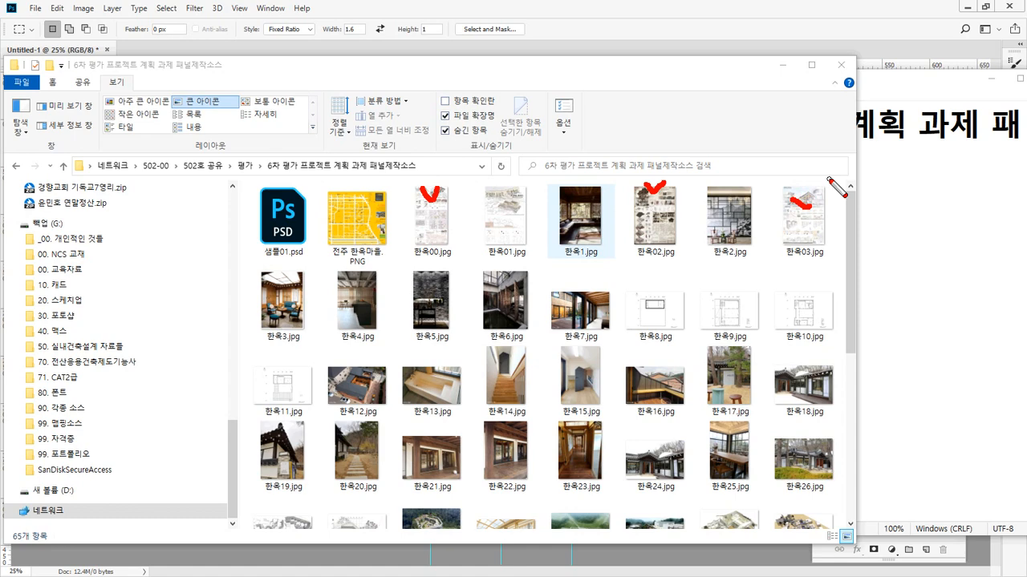
scroll(654, 425, down, 5)
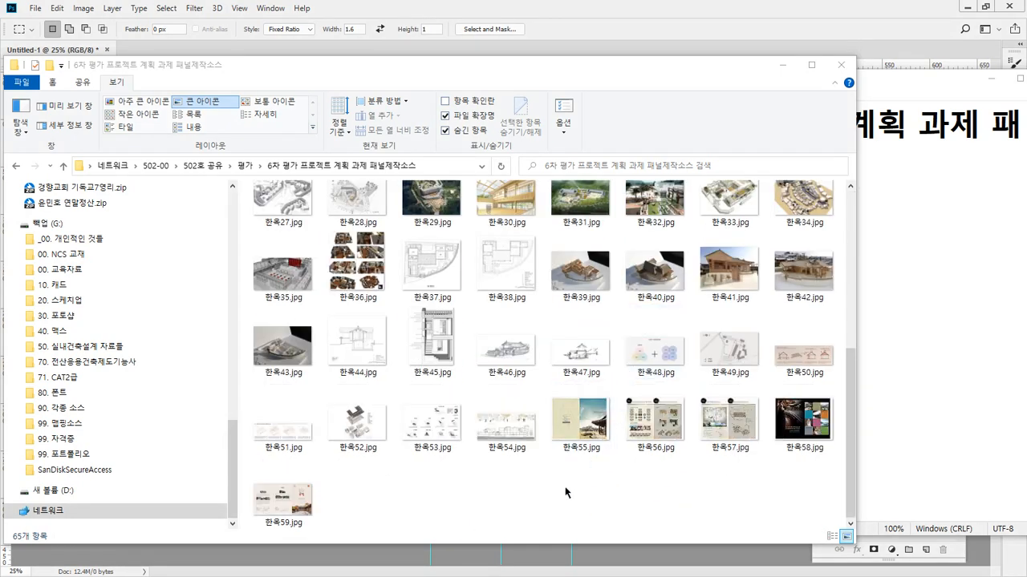
mouse_move(503, 493)
mouse_down()
mouse_move(340, 464)
mouse_move(305, 271)
mouse_move(489, 232)
mouse_move(774, 271)
mouse_move(801, 402)
mouse_move(623, 486)
mouse_move(416, 491)
mouse_up()
key(Escape)
scroll(364, 435, up, 5)
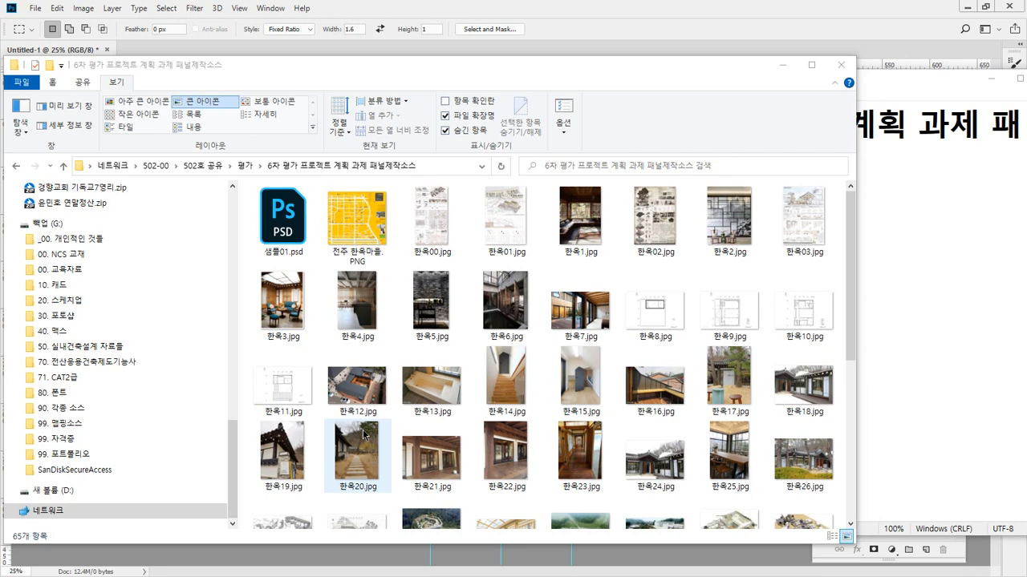
click(671, 6)
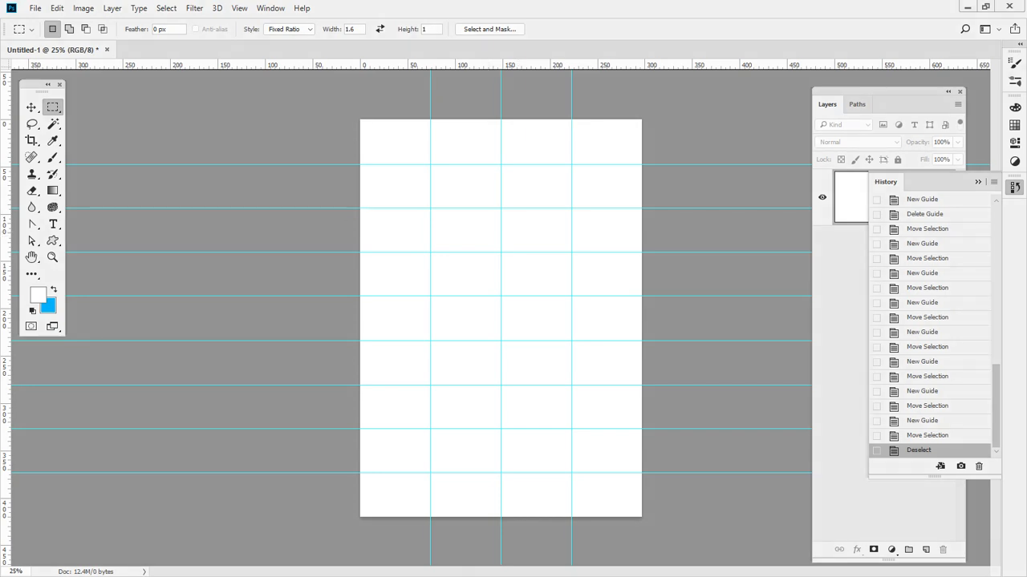
Bring the textbook PDF into view and examine the opening cells of the panel layout examples in figure 1-19 on page 36.
drag(0, 66, 783, 67)
scroll(771, 322, up, 10)
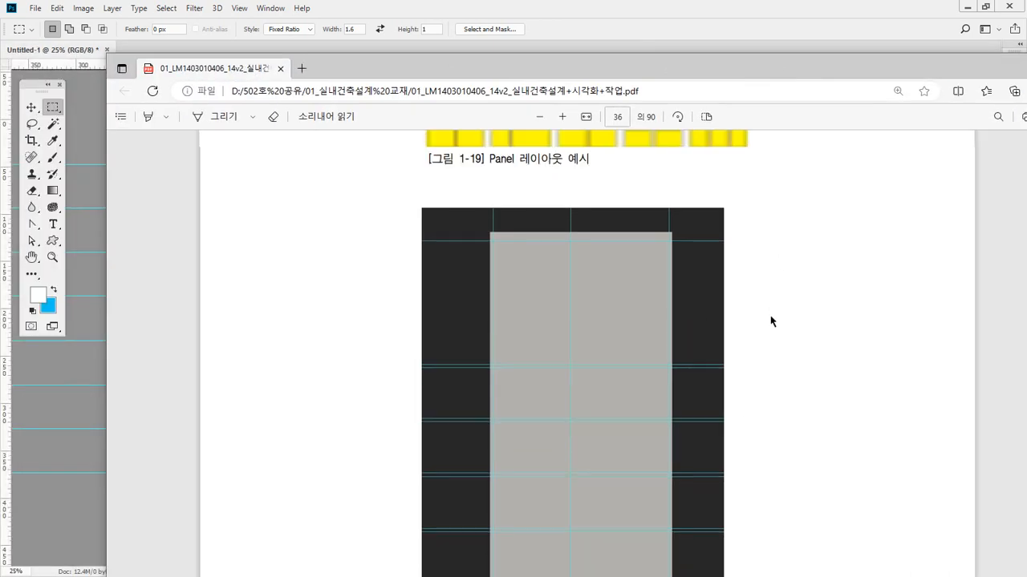
scroll(773, 329, down, 2)
scroll(771, 329, down, 2)
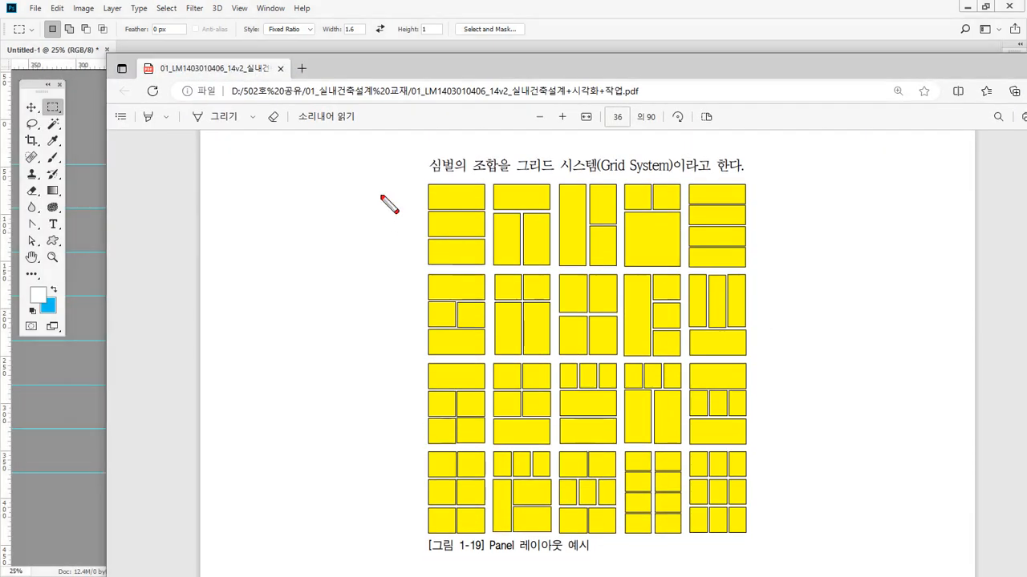
mouse_move(379, 181)
mouse_down()
mouse_move(352, 241)
mouse_move(369, 240)
mouse_move(396, 521)
mouse_up()
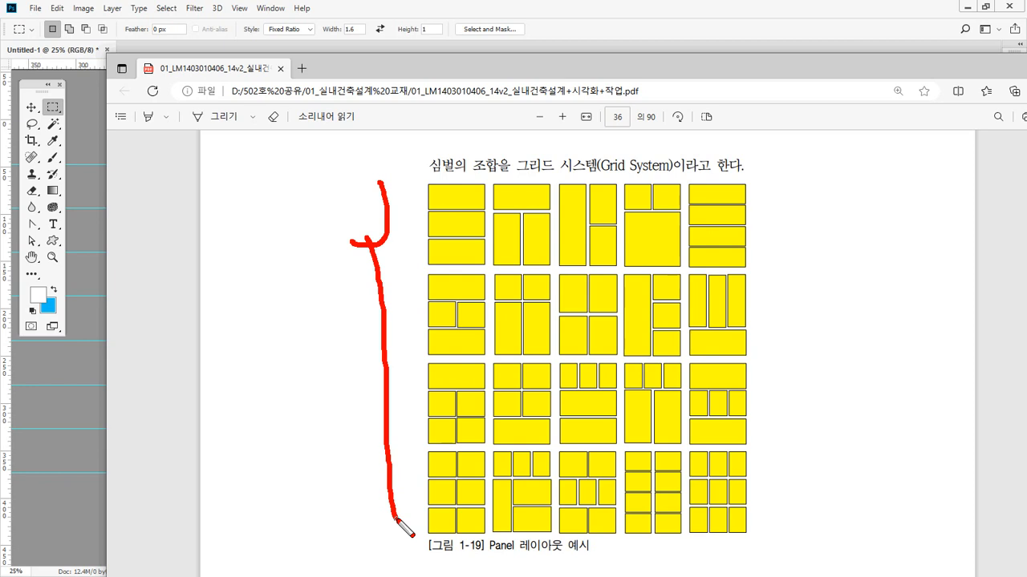
key(e)
mouse_move(449, 207)
mouse_down()
mouse_move(431, 177)
mouse_move(458, 207)
mouse_up()
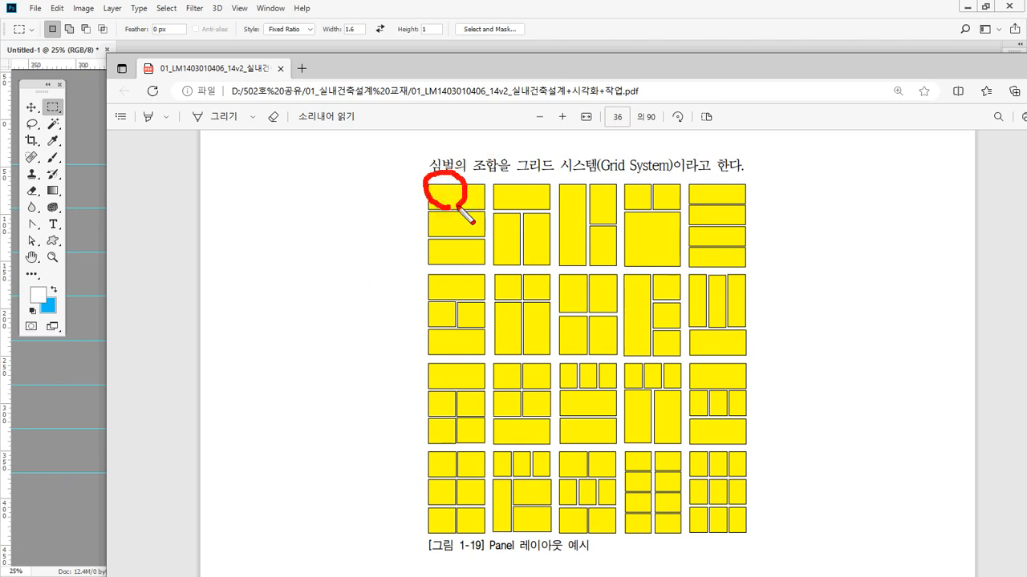
mouse_move(535, 205)
mouse_down()
mouse_move(543, 190)
mouse_move(538, 205)
mouse_up()
mouse_move(472, 291)
mouse_down()
mouse_move(470, 272)
mouse_move(480, 284)
mouse_up()
mouse_move(461, 385)
mouse_down()
mouse_move(454, 356)
mouse_move(478, 372)
mouse_up()
mouse_move(731, 370)
mouse_down()
mouse_move(705, 369)
mouse_move(742, 381)
mouse_up()
key(e)
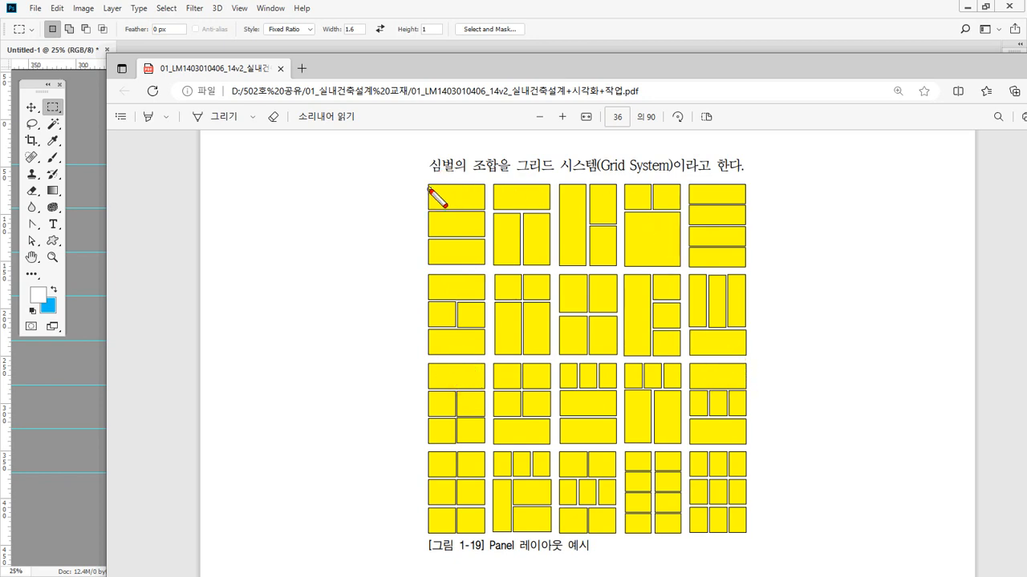
Trace the reading order in the first layout example, check the last row's second layout, and return to the Photoshop document.
mouse_move(429, 189)
mouse_down()
mouse_move(483, 184)
mouse_move(481, 205)
mouse_move(444, 256)
mouse_move(498, 258)
mouse_up()
drag(497, 259, 473, 279)
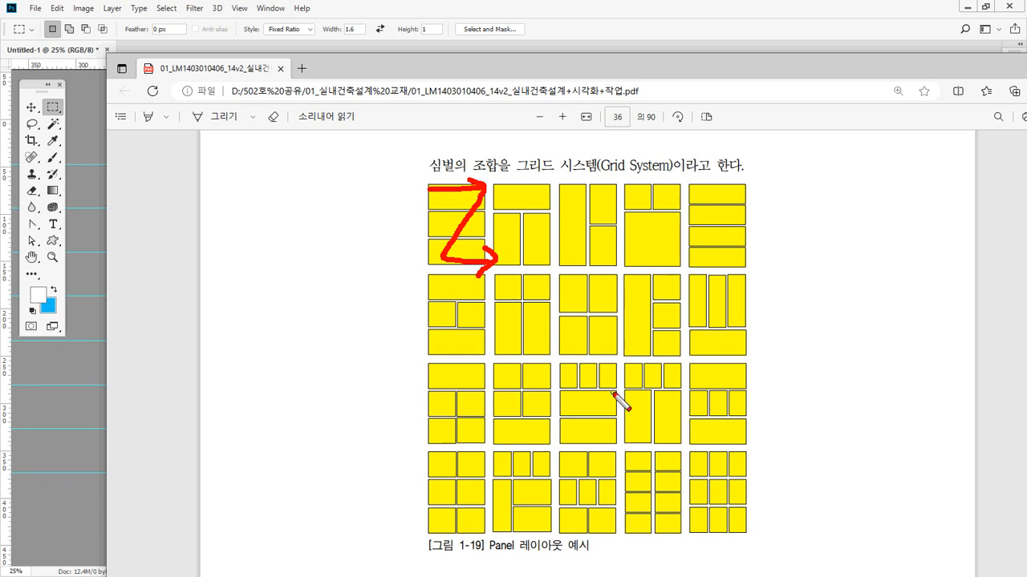
mouse_move(533, 530)
mouse_down()
mouse_move(509, 513)
mouse_move(522, 469)
mouse_move(545, 516)
mouse_move(523, 532)
mouse_move(513, 468)
mouse_move(561, 488)
mouse_move(521, 546)
mouse_up()
key(Escape)
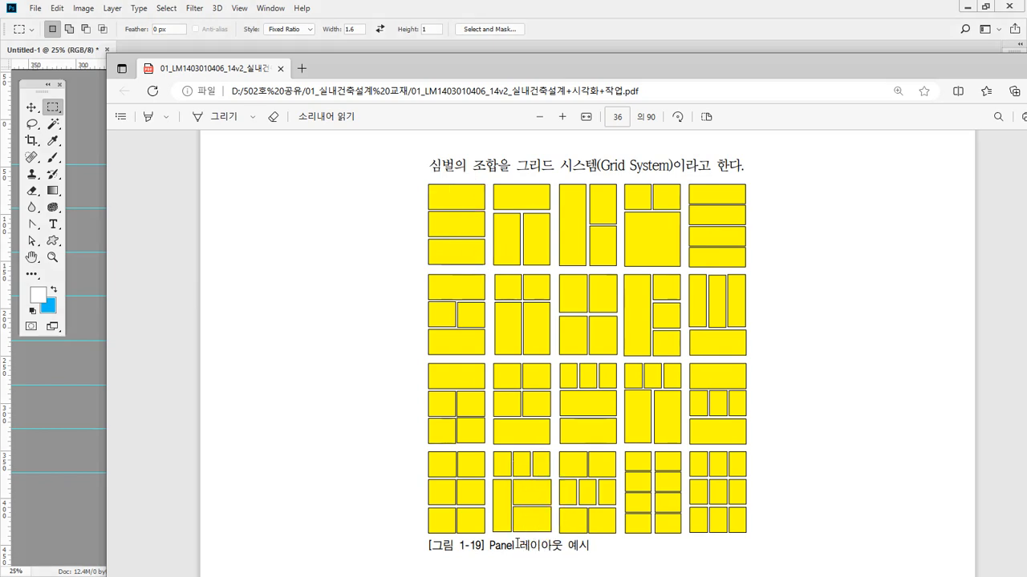
key(ctrl+alt+g)
mouse_move(472, 210)
mouse_down()
mouse_move(437, 193)
mouse_move(458, 213)
mouse_up()
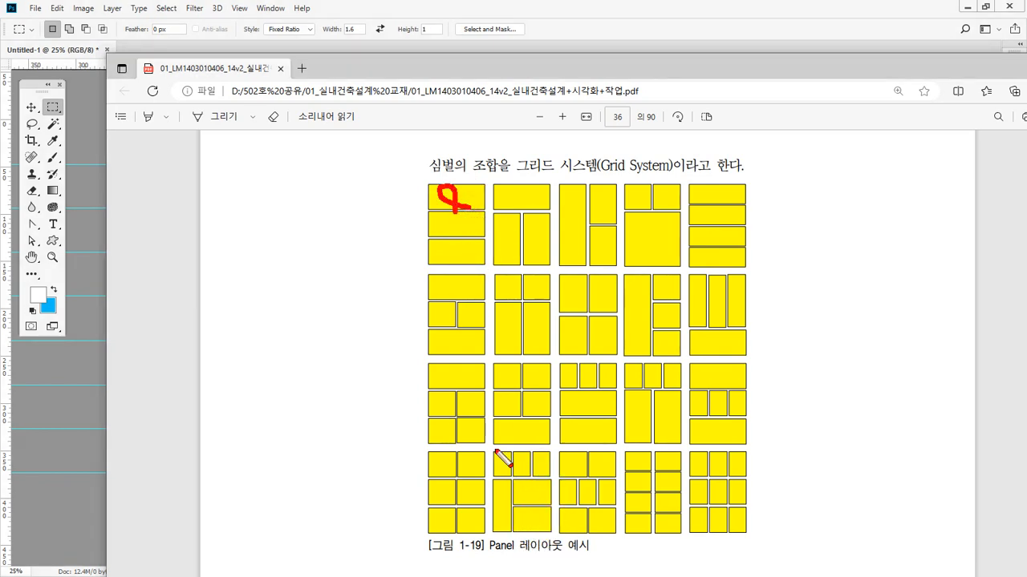
mouse_move(526, 533)
mouse_down()
mouse_move(514, 473)
mouse_move(552, 526)
mouse_up()
key(Escape)
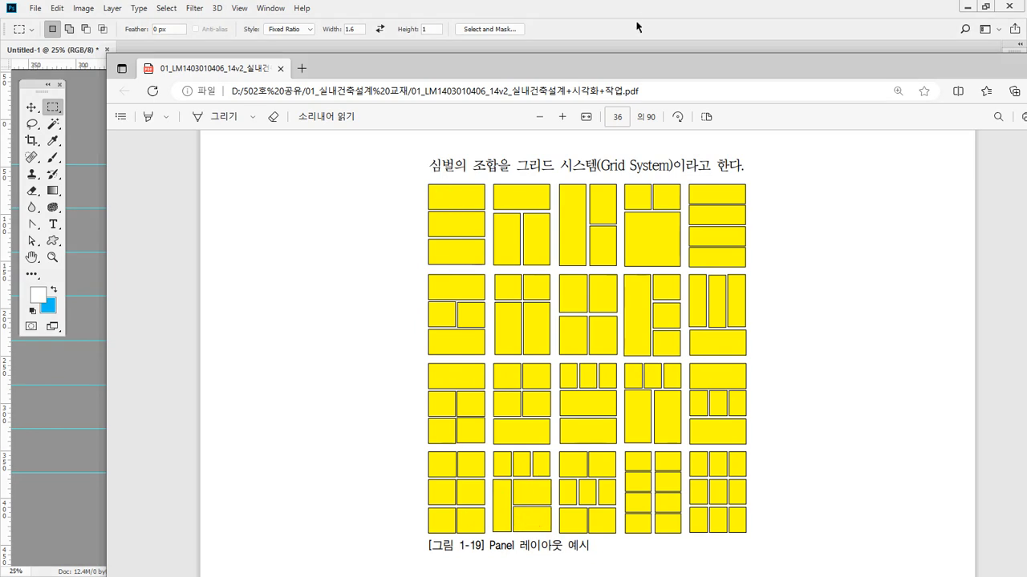
drag(659, 71, 0, 80)
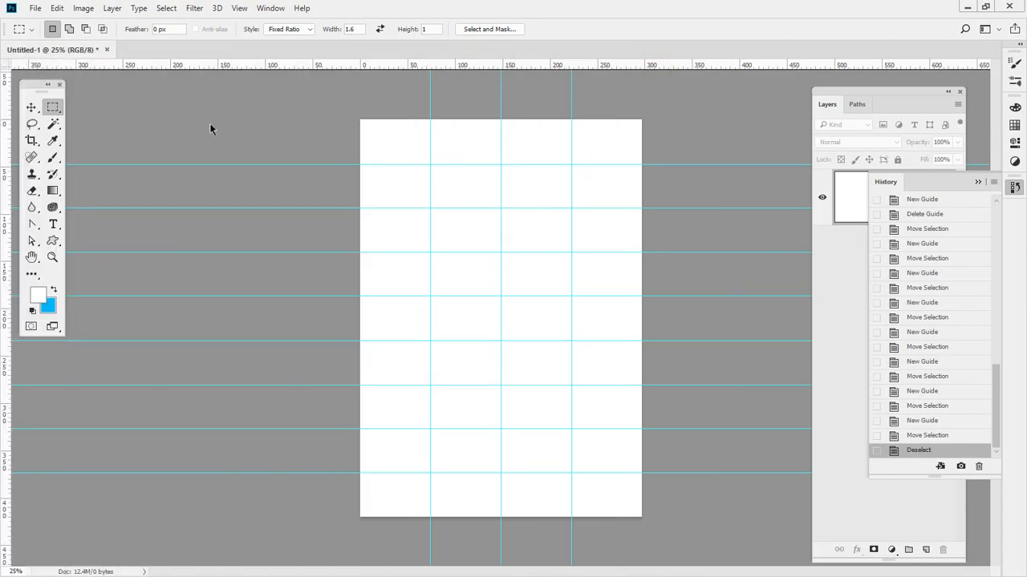
Examine how the guide grid could be divided into a full-width header, a row of four cells and three larger image areas.
drag(350, 210, 694, 212)
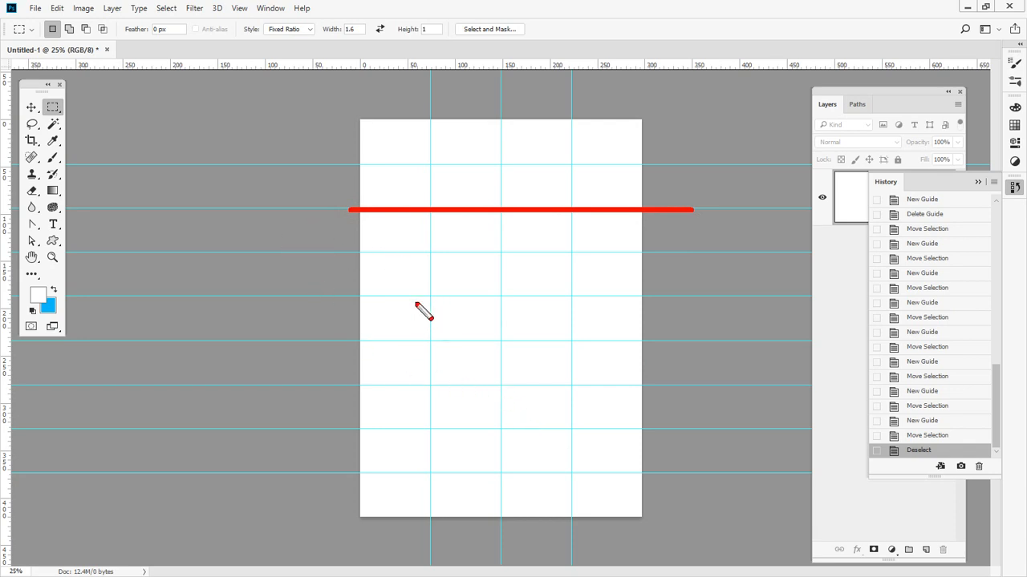
mouse_move(408, 313)
mouse_down()
mouse_move(410, 245)
mouse_move(412, 305)
mouse_move(480, 297)
mouse_up()
mouse_move(545, 301)
mouse_down()
mouse_move(595, 223)
mouse_move(606, 278)
mouse_up()
mouse_move(365, 337)
mouse_down()
mouse_move(362, 374)
mouse_move(417, 507)
mouse_move(502, 423)
mouse_move(385, 347)
mouse_up()
mouse_move(537, 346)
mouse_down()
mouse_move(523, 415)
mouse_move(636, 378)
mouse_move(543, 340)
mouse_up()
mouse_move(617, 433)
mouse_down()
mouse_move(530, 442)
mouse_move(534, 519)
mouse_move(635, 508)
mouse_move(632, 441)
mouse_up()
mouse_move(632, 204)
mouse_down()
mouse_move(607, 122)
mouse_move(353, 134)
mouse_move(369, 207)
mouse_up()
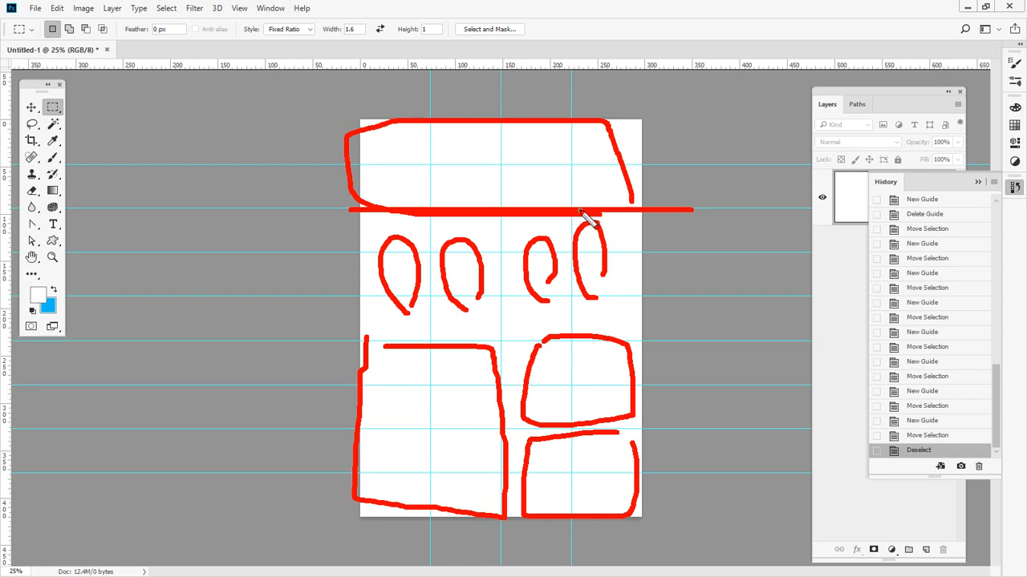
Place the image 한옥31.jpg from the project folder into the panel document.
key(Escape)
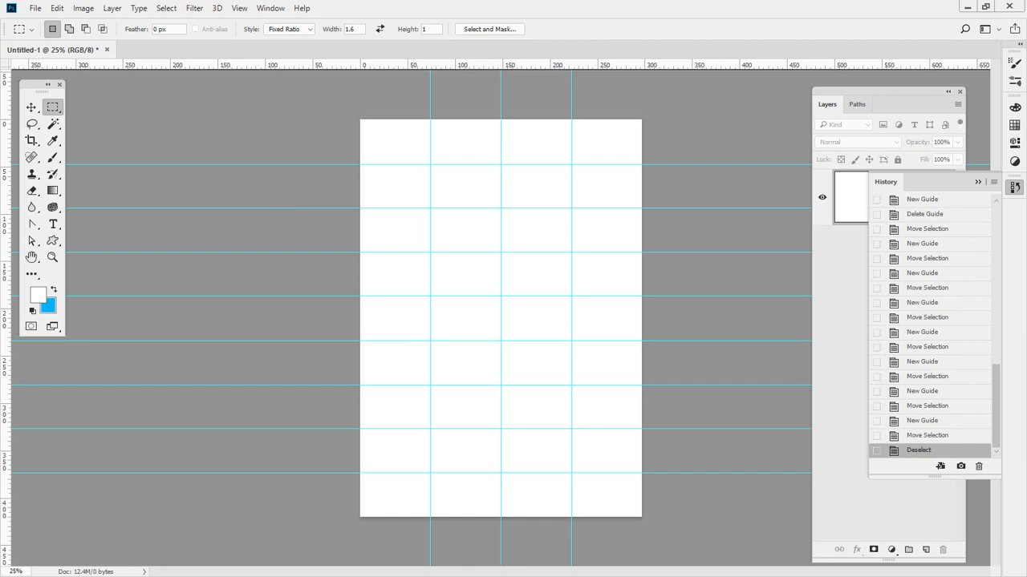
key(alt+Tab)
scroll(704, 400, down, 3)
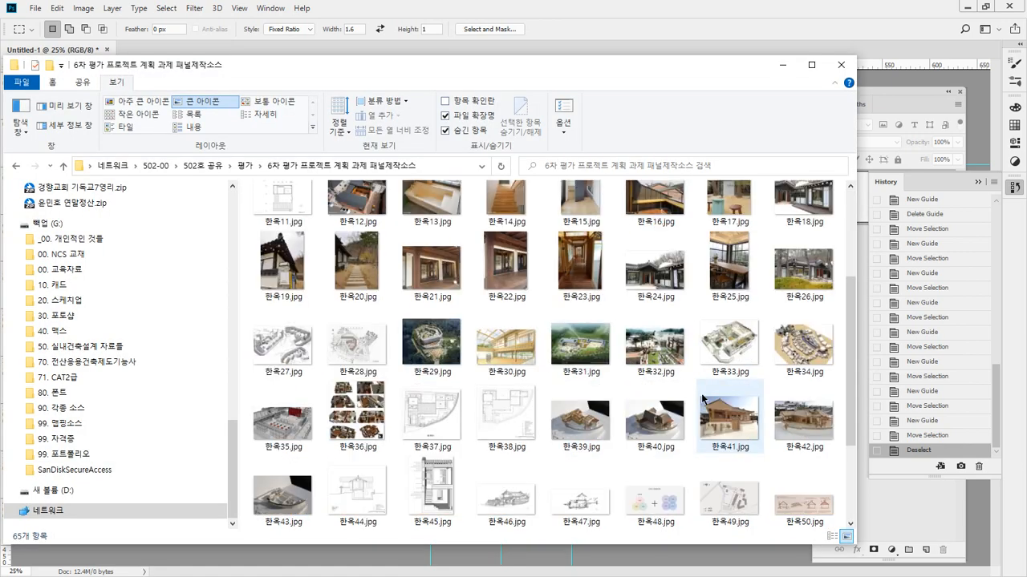
click(582, 353)
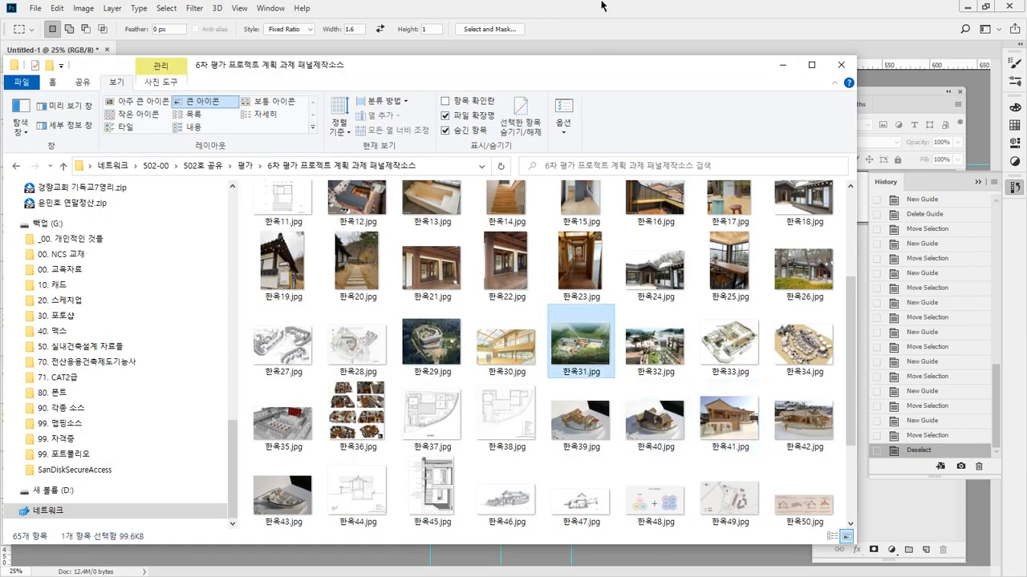
drag(587, 60, 600, 144)
drag(568, 449, 528, 119)
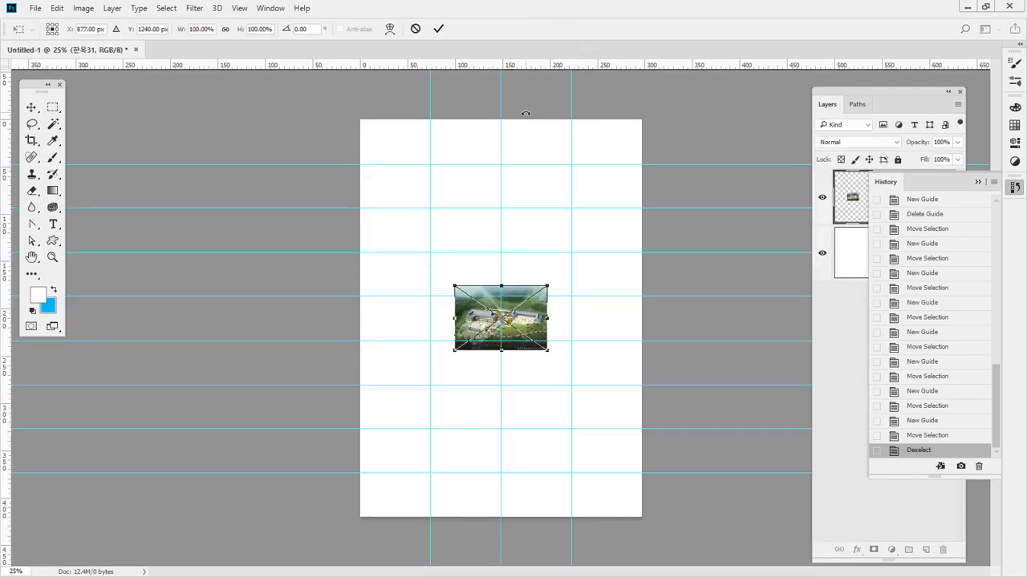
Scale the placed 한옥31 image to about 320% and position it to cover the full width of the page's upper part.
drag(501, 305, 399, 138)
drag(450, 184, 690, 279)
drag(619, 266, 588, 168)
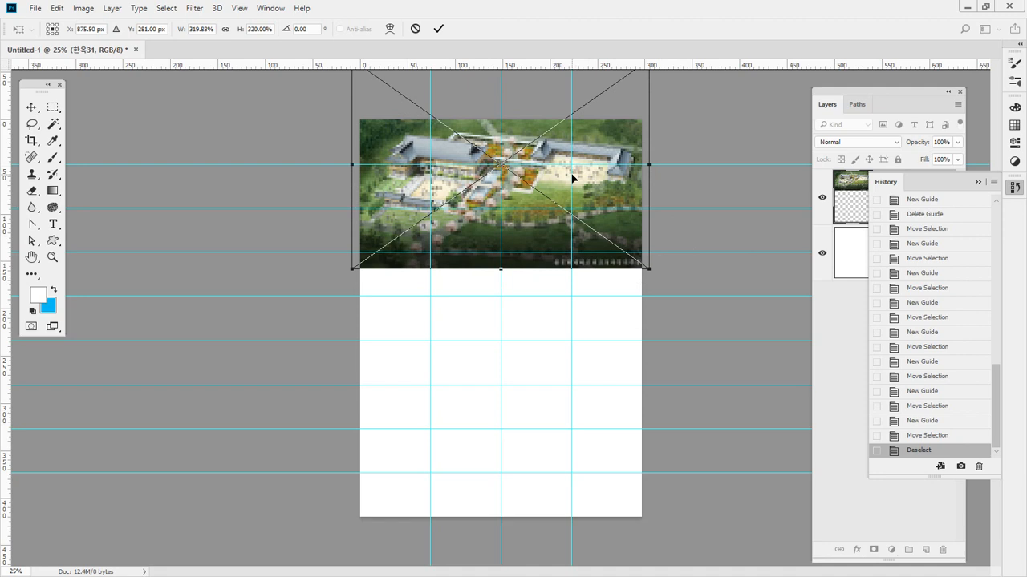
key(Return)
Add a layer mask to the 한옥31 layer.
key(m)
mouse_move(350, 210)
mouse_down()
mouse_move(649, 225)
mouse_move(639, 117)
mouse_move(358, 114)
mouse_move(355, 235)
mouse_up()
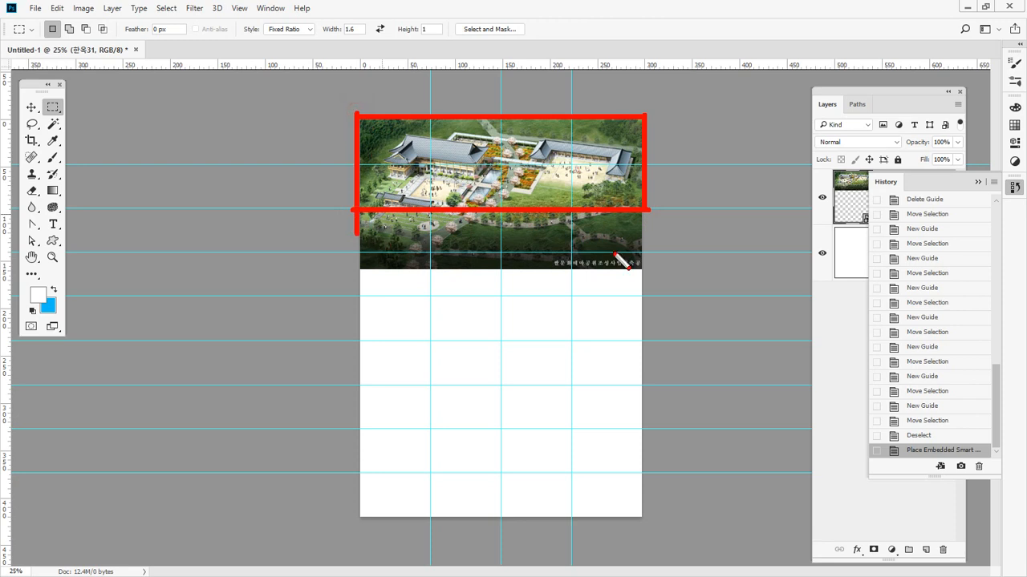
drag(827, 183, 826, 204)
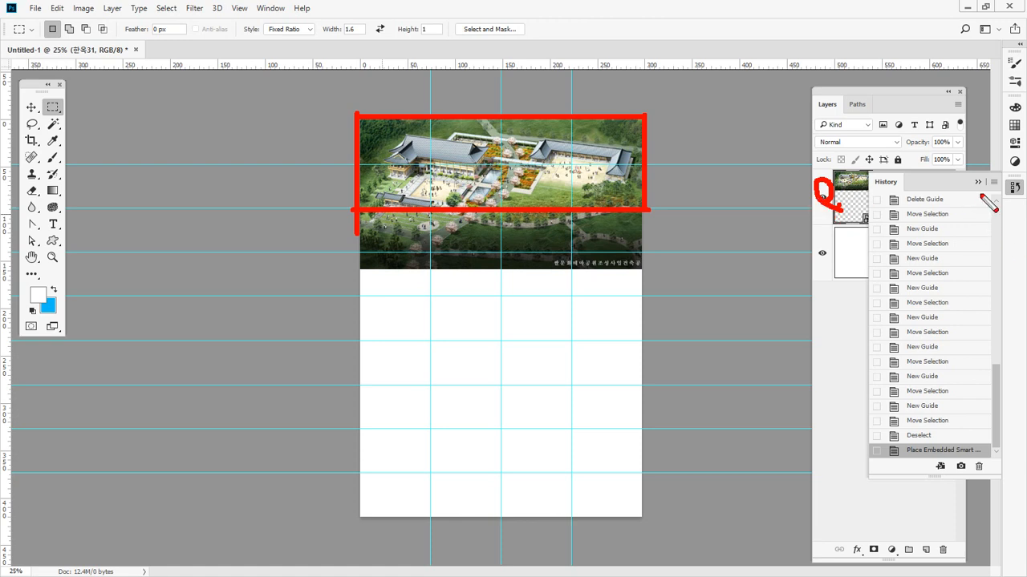
key(Escape)
click(853, 203)
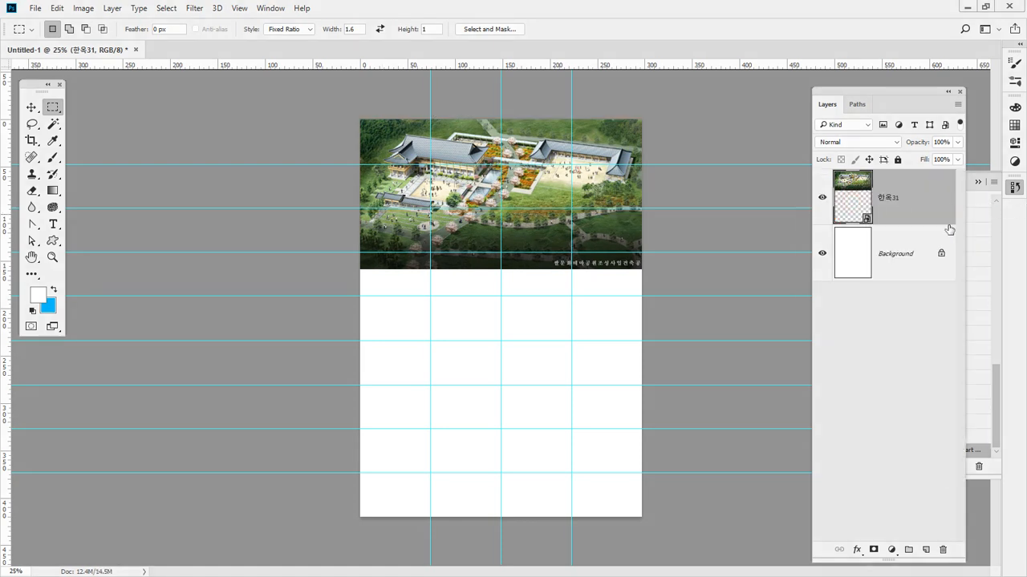
click(873, 549)
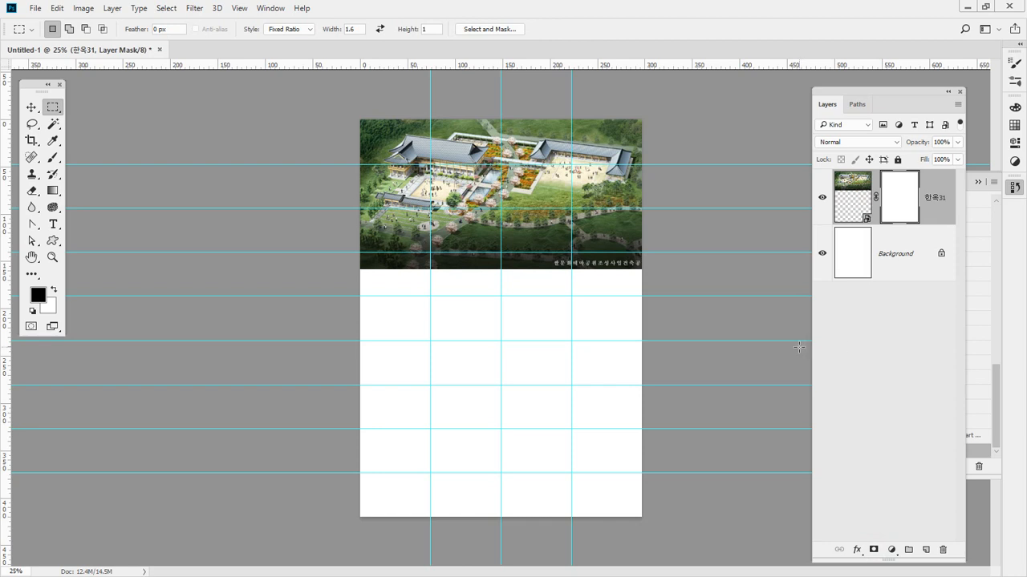
Set the marquee style to Normal and select the full-width image area below the second horizontal guide.
drag(750, 365, 181, 205)
click(289, 29)
click(283, 42)
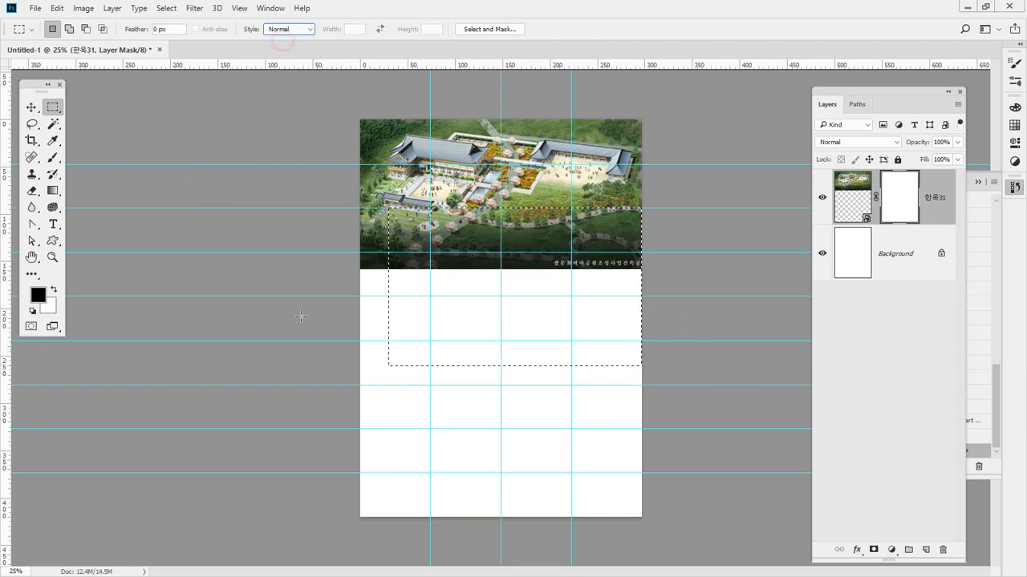
drag(298, 335, 730, 208)
key(alt)
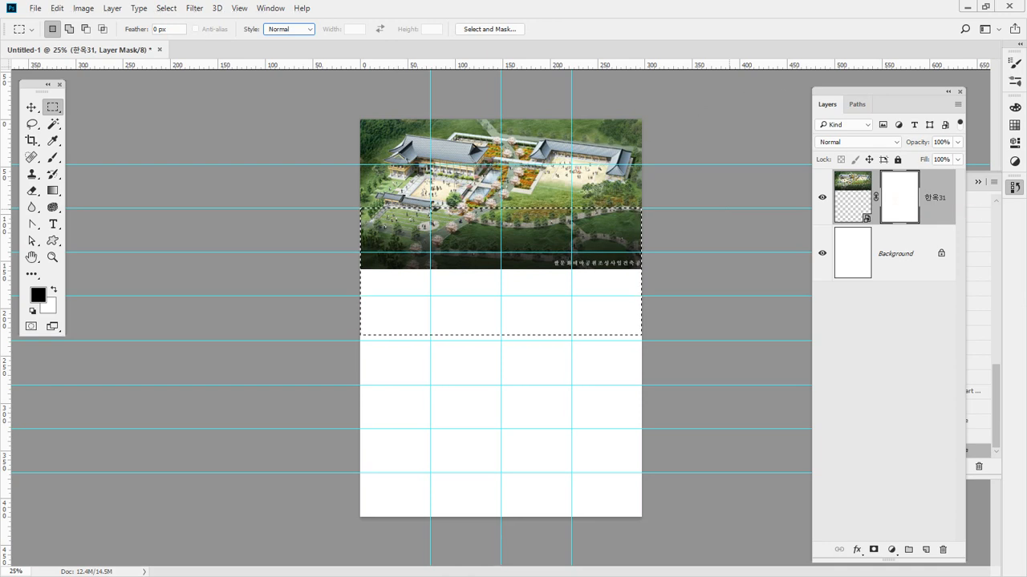
Paint black on the 한옥31 layer mask inside the selection with a 136 px brush to hide the image below the header, then deselect.
click(844, 195)
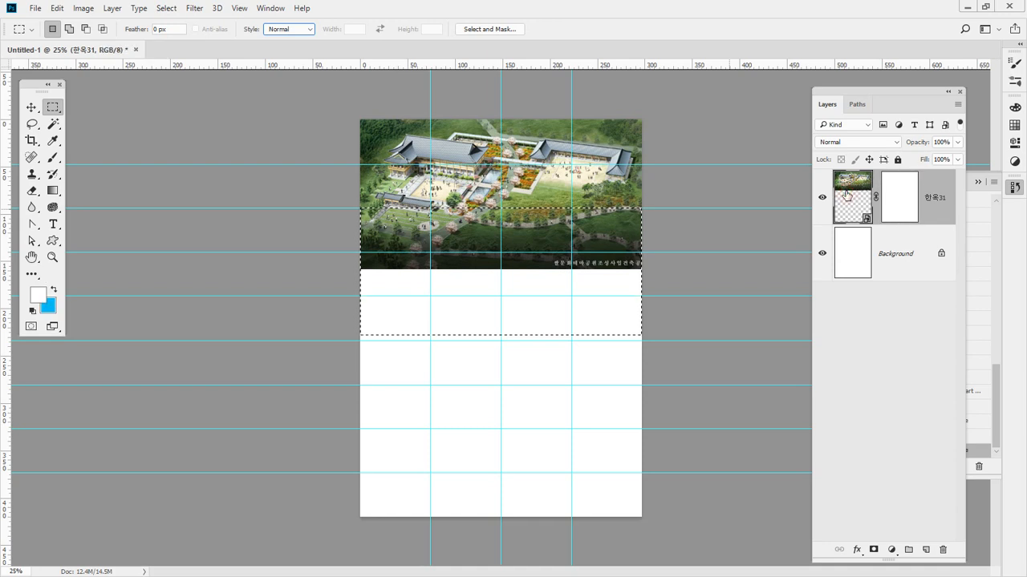
click(902, 193)
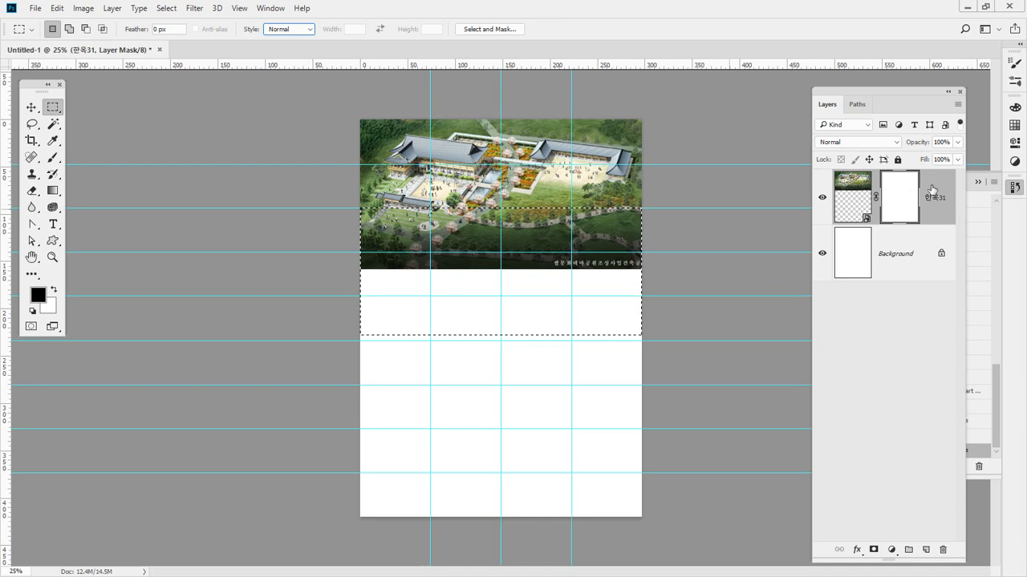
click(53, 157)
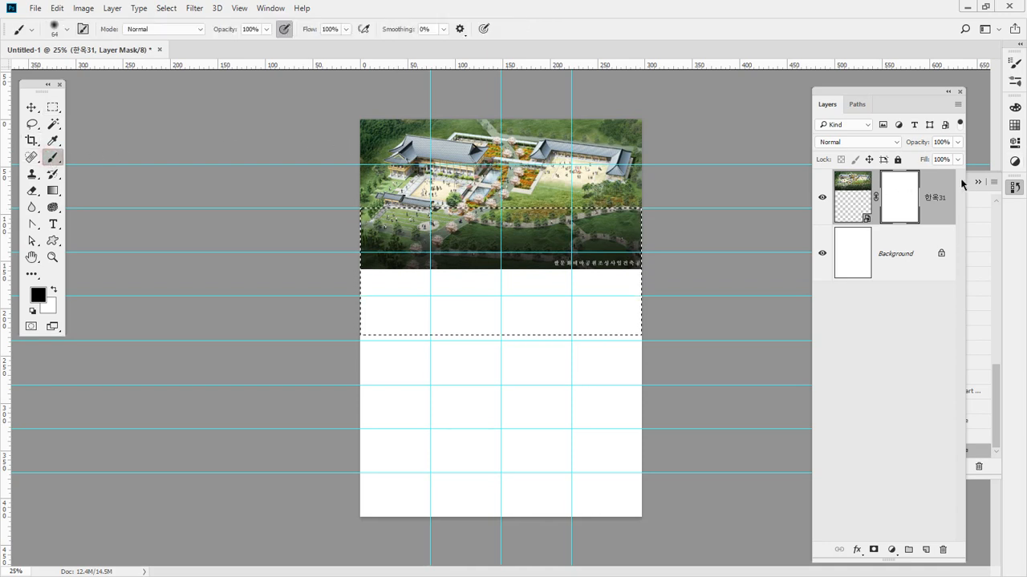
click(68, 29)
drag(99, 69, 121, 69)
click(532, 4)
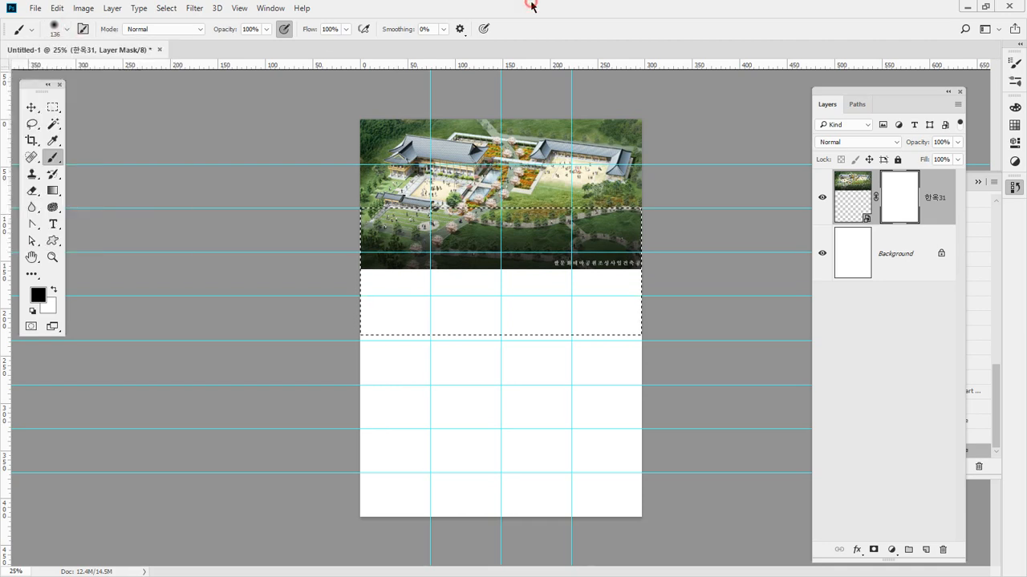
mouse_move(554, 271)
mouse_down()
mouse_move(805, 237)
mouse_move(404, 202)
mouse_up()
mouse_move(548, 227)
mouse_down()
mouse_move(730, 237)
mouse_move(573, 212)
mouse_move(540, 248)
mouse_up()
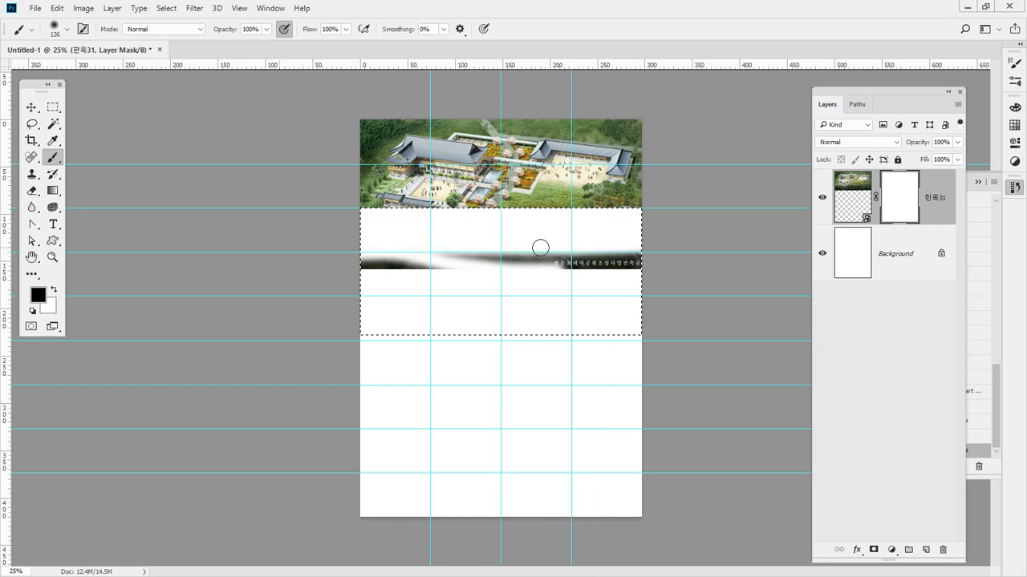
mouse_move(398, 234)
mouse_down()
mouse_move(485, 260)
mouse_move(520, 293)
mouse_move(992, 275)
mouse_move(647, 257)
mouse_move(446, 257)
mouse_move(652, 261)
mouse_move(624, 271)
mouse_move(397, 270)
mouse_move(617, 270)
mouse_up()
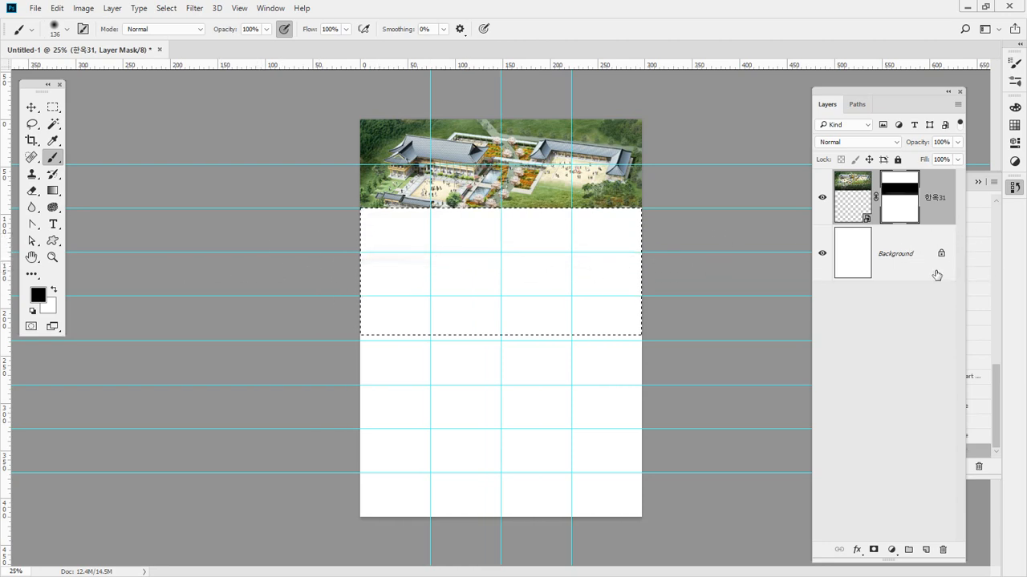
key(ctrl+d)
key(ctrl+2)
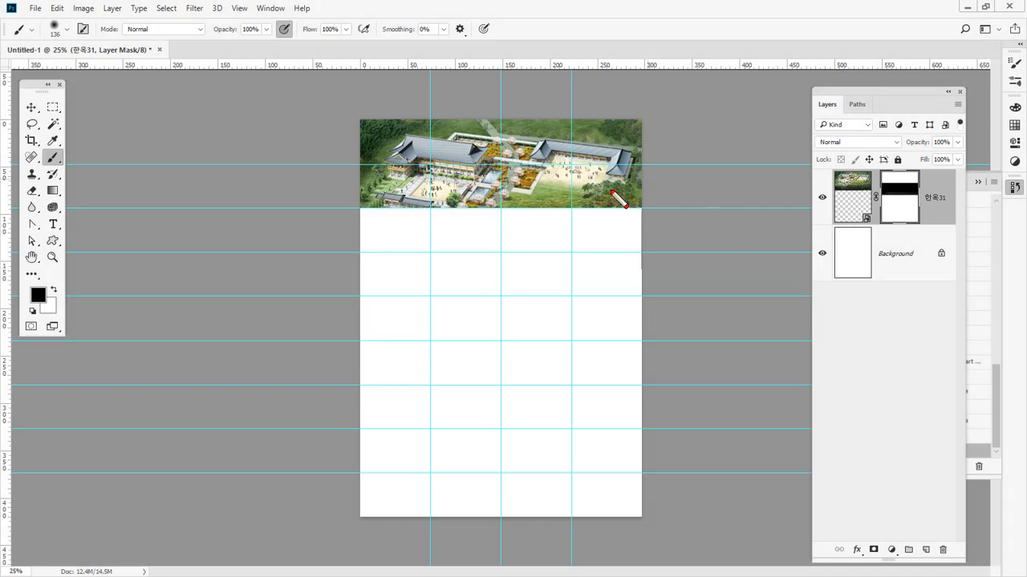
Delete the layer mask from the 한옥31 layer.
mouse_move(612, 190)
mouse_down()
mouse_move(379, 190)
mouse_move(378, 126)
mouse_move(583, 124)
mouse_move(640, 186)
mouse_up()
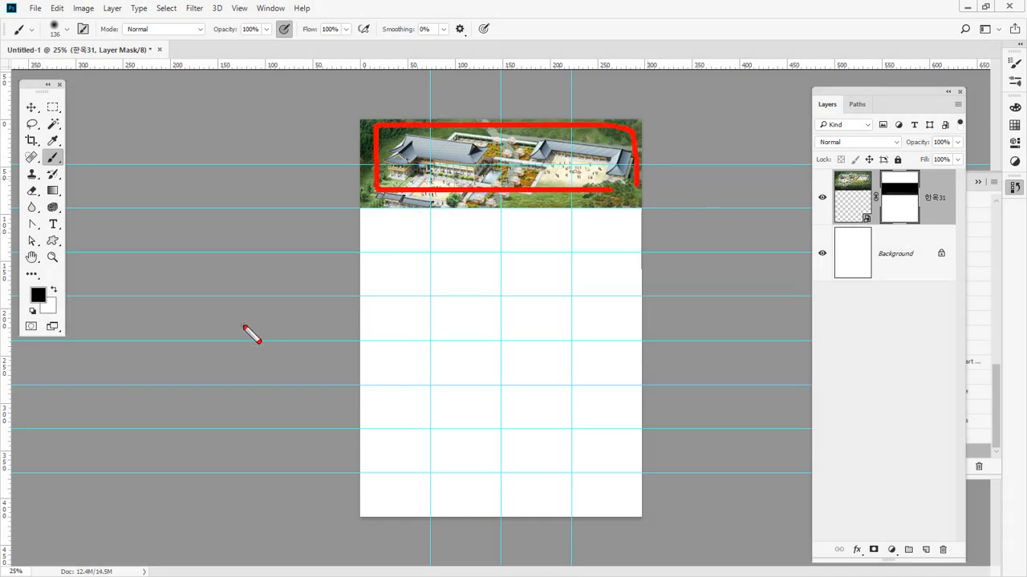
key(Escape)
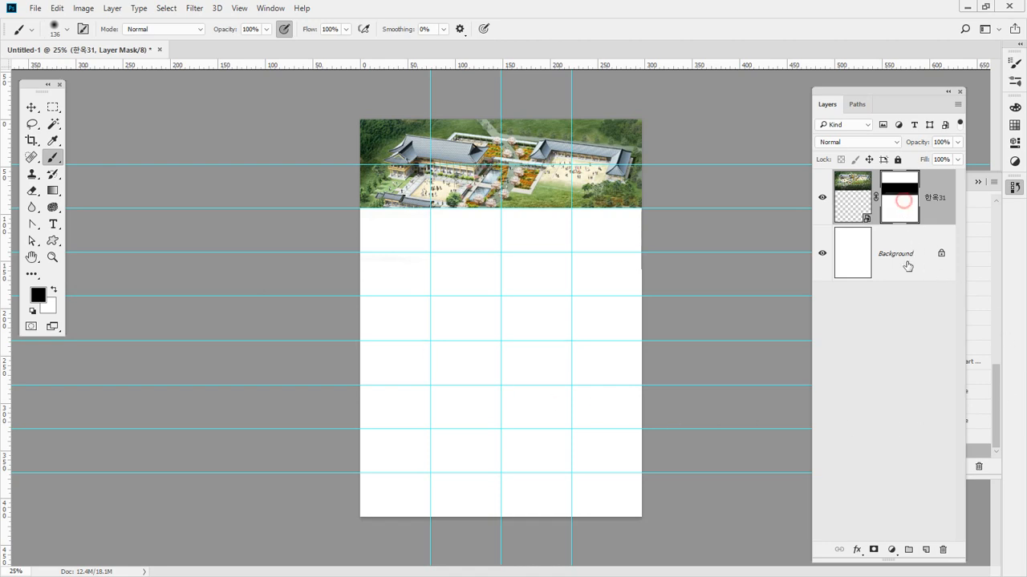
drag(902, 197, 943, 550)
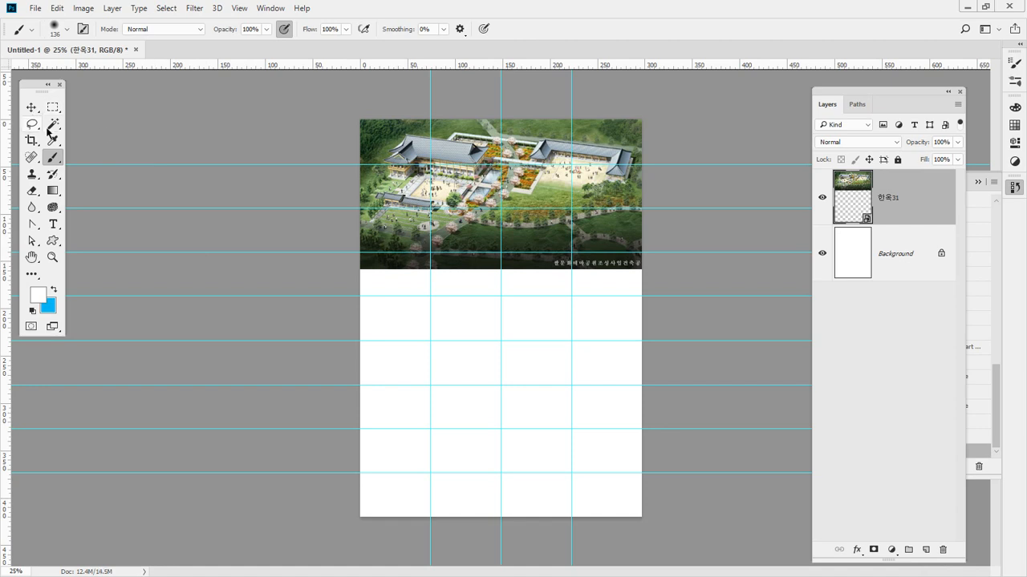
Draw a black rectangle shape about 1292 × 316 px over the buildings in the header image.
right_click(58, 243)
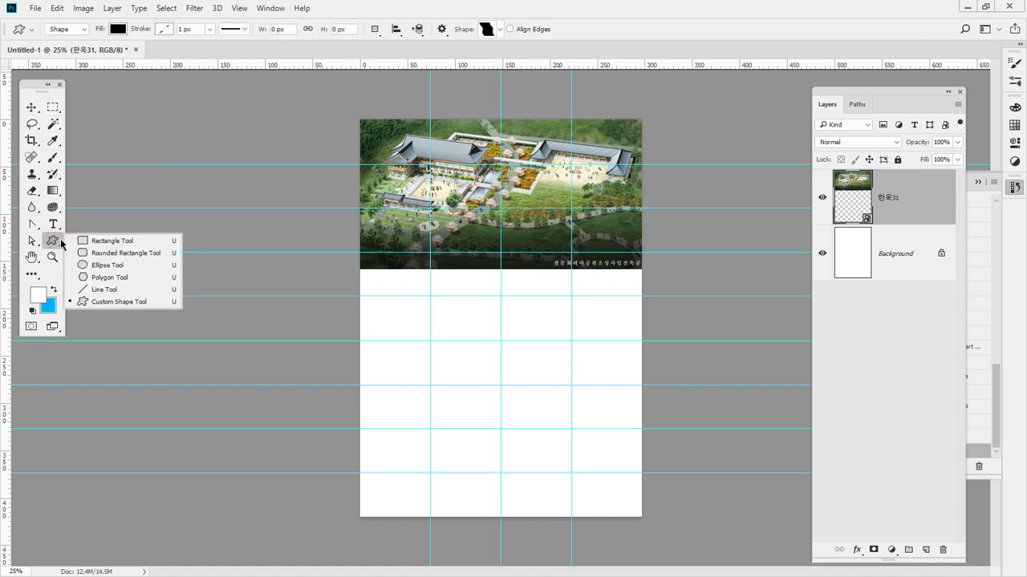
click(112, 239)
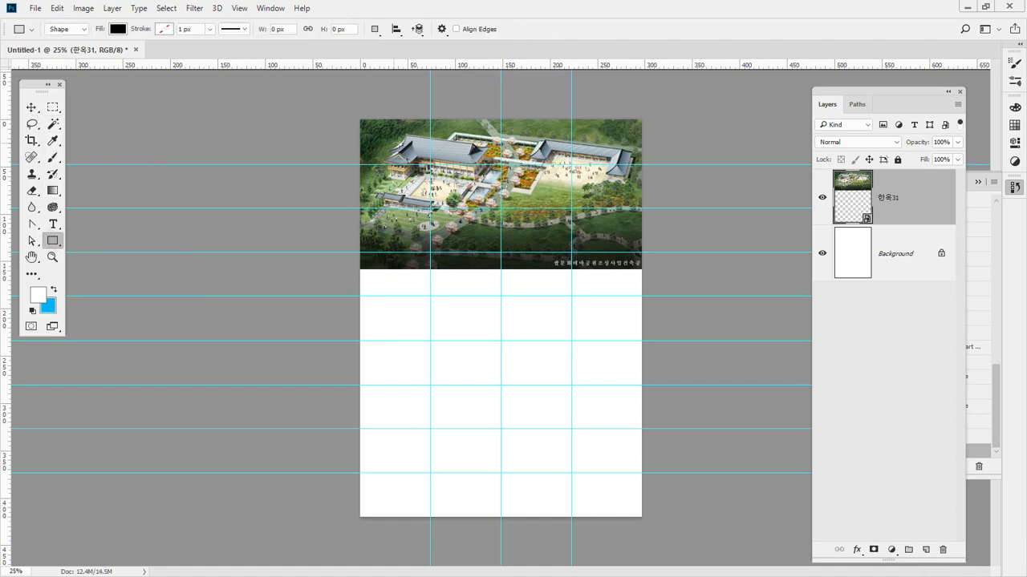
drag(401, 139, 609, 189)
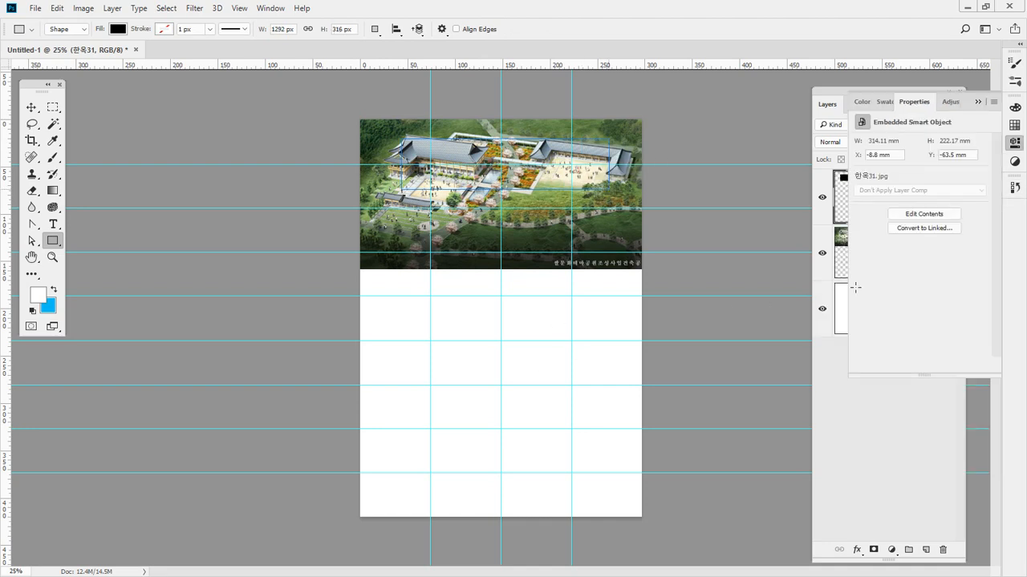
click(872, 447)
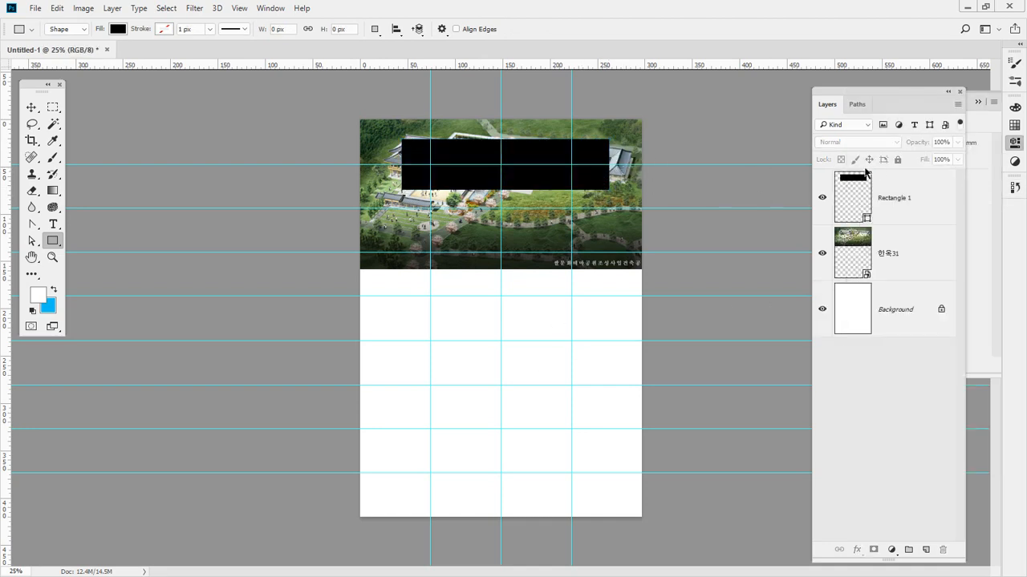
Stretch the rectangle to fill the header area, spanning the page width from the top edge to the second horizontal guide, 1754 × 555 px.
click(861, 186)
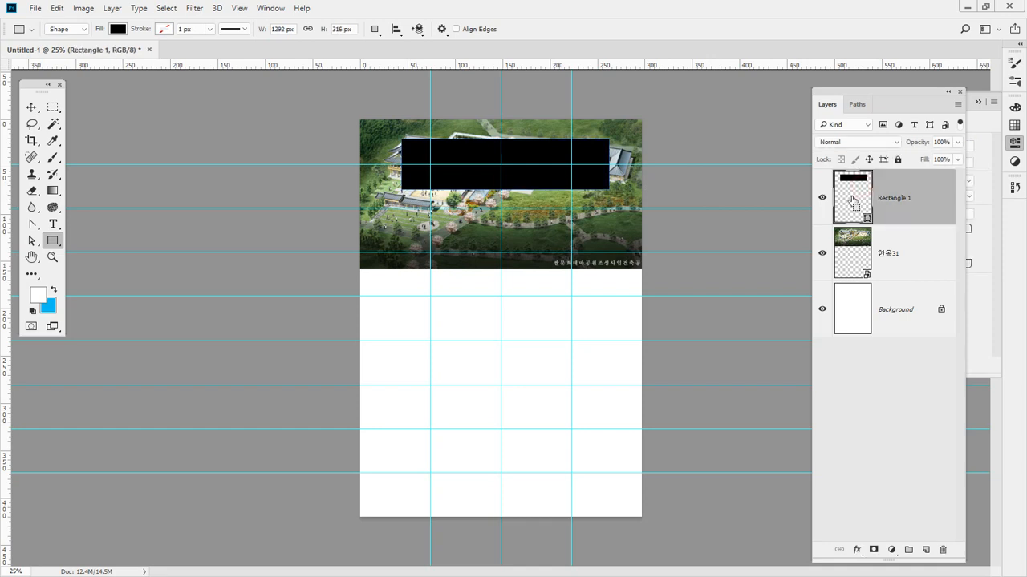
key(ctrl+t)
drag(611, 178, 639, 169)
drag(400, 165, 360, 165)
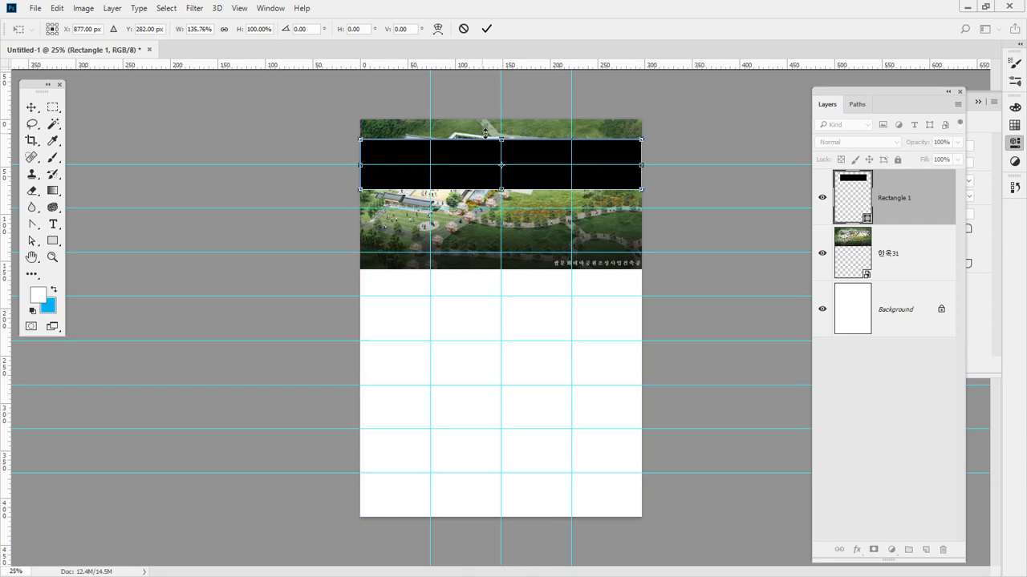
drag(501, 140, 501, 120)
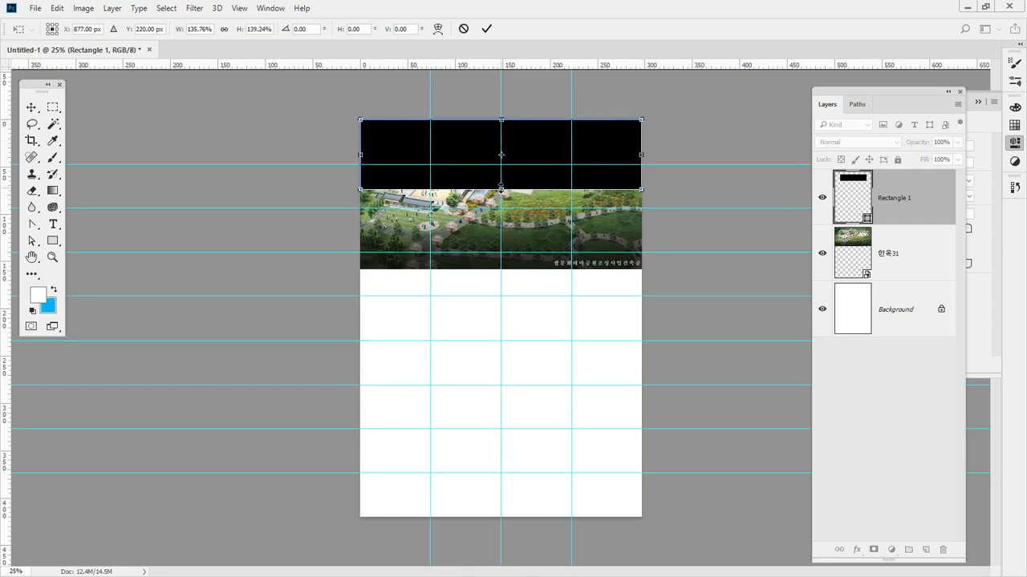
drag(502, 189, 501, 207)
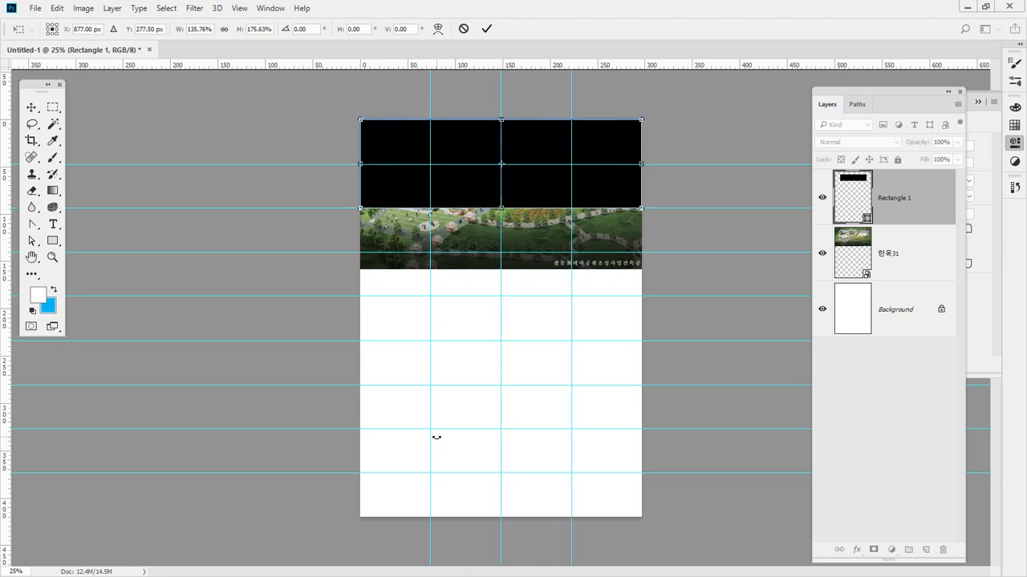
key(Return)
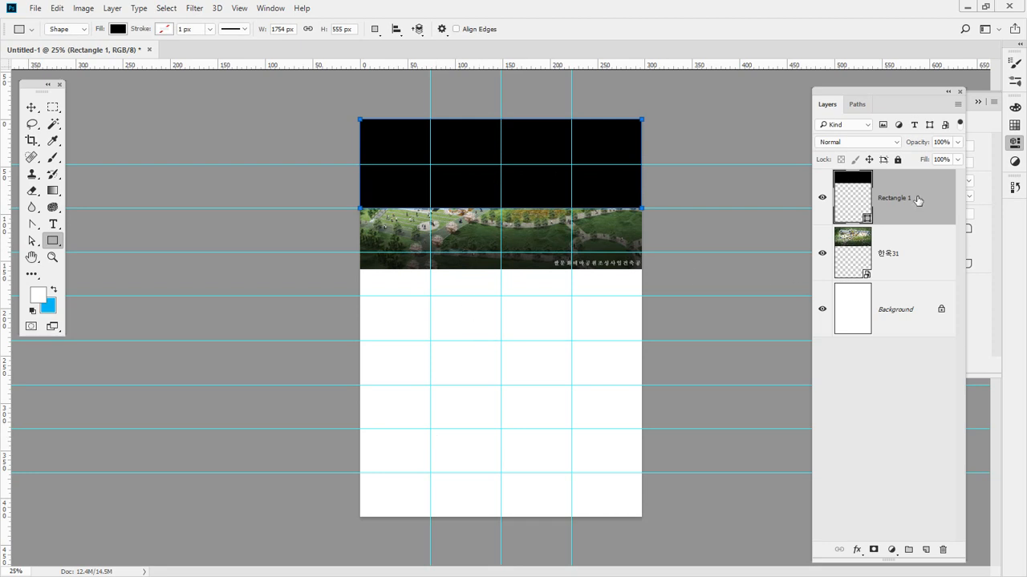
Move the rectangle layer beneath the 한옥31 layer and clip the image to the rectangle with a clipping mask.
drag(926, 193, 898, 279)
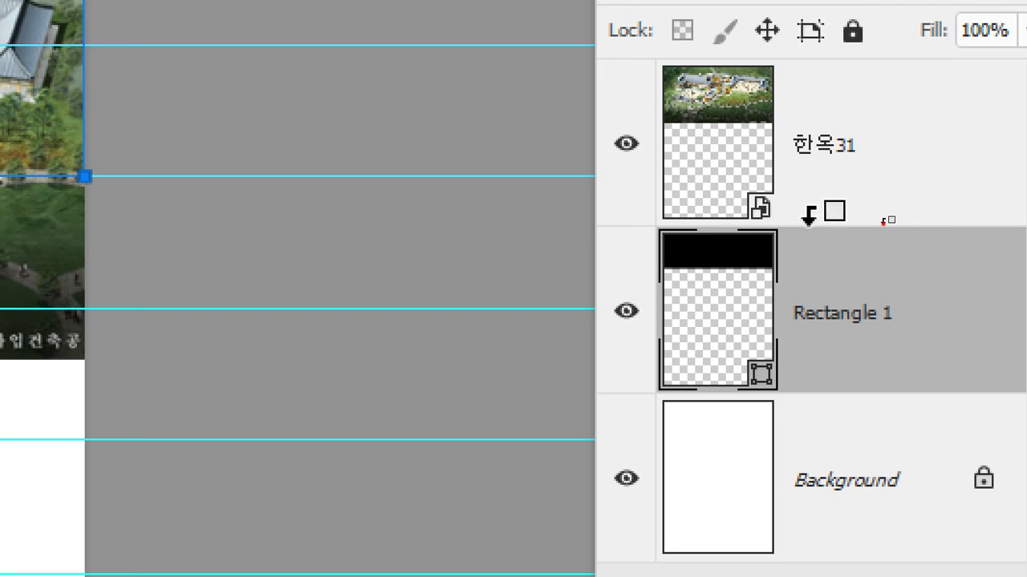
alt+click(810, 215)
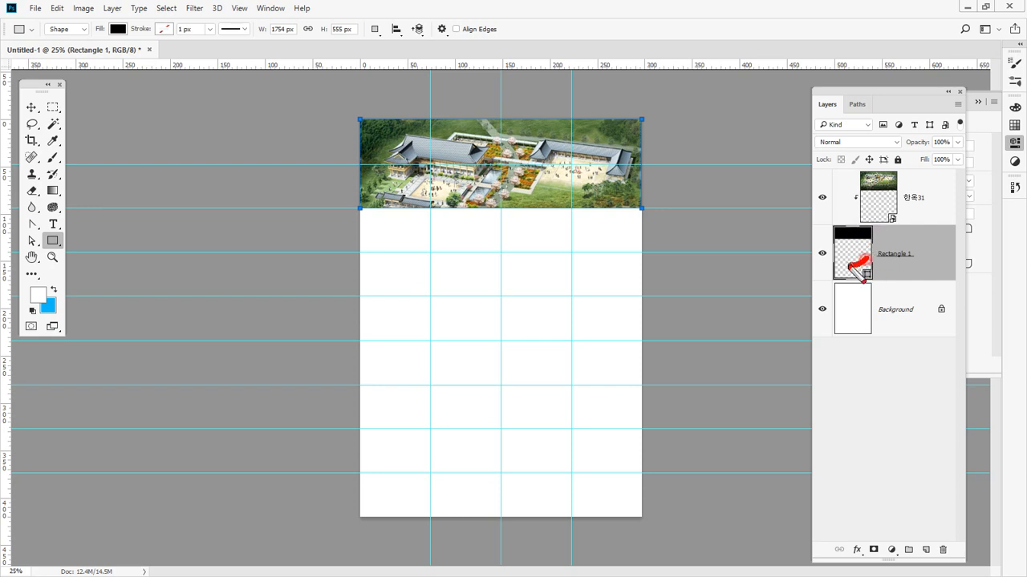
mouse_move(850, 266)
mouse_down()
mouse_move(867, 240)
mouse_move(862, 261)
mouse_move(835, 252)
mouse_move(852, 242)
mouse_up()
mouse_move(913, 186)
mouse_down()
mouse_move(911, 171)
mouse_move(910, 200)
mouse_up()
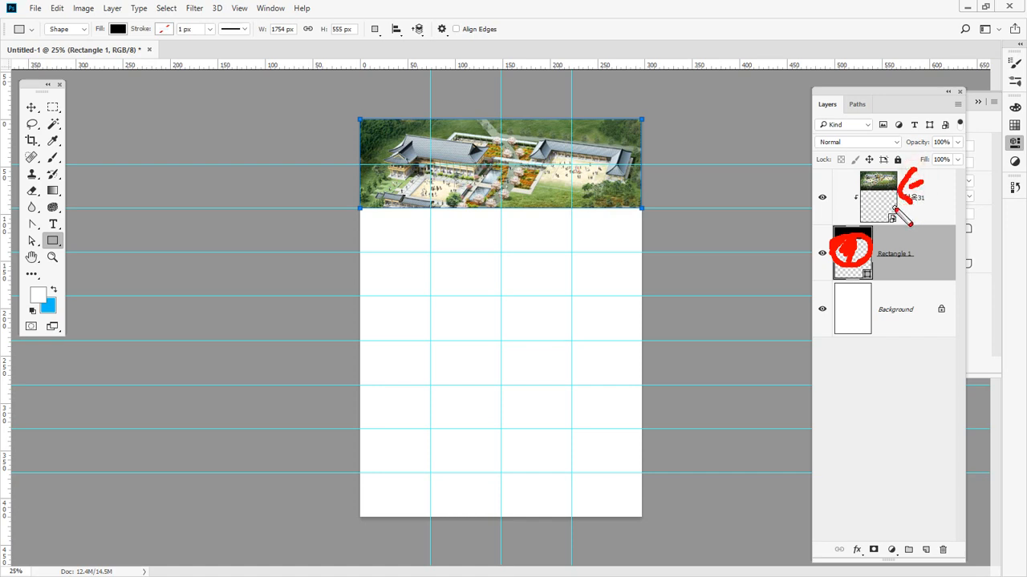
key(e)
mouse_move(868, 276)
mouse_down()
mouse_move(831, 259)
mouse_move(848, 232)
mouse_move(877, 264)
mouse_move(853, 275)
mouse_up()
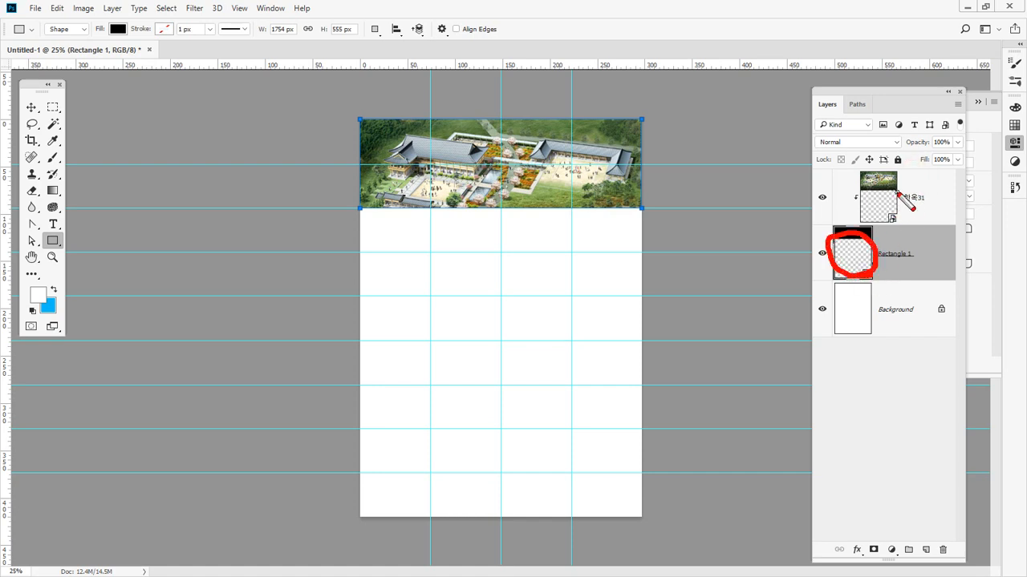
drag(897, 193, 885, 199)
key(Escape)
key(v)
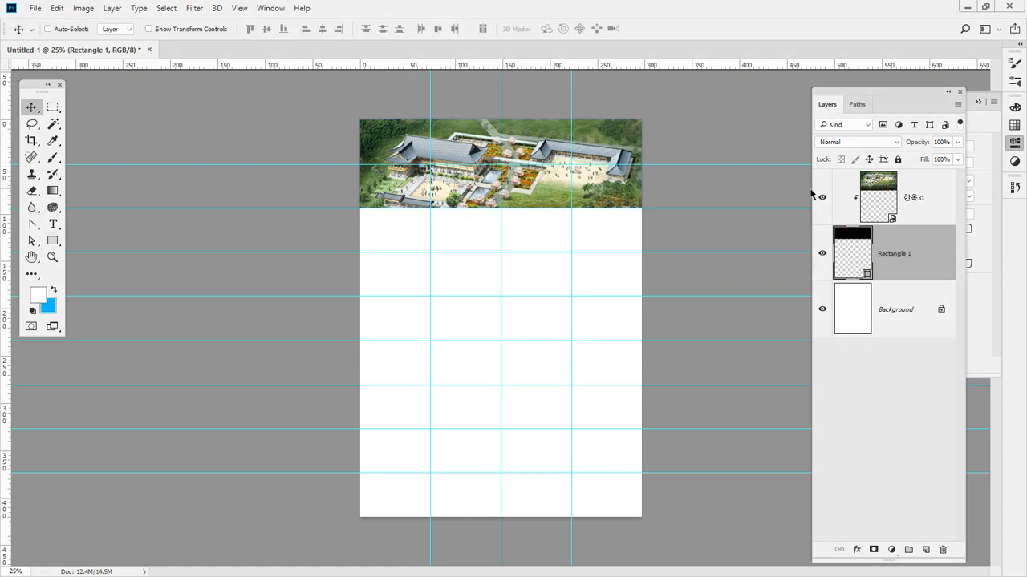
Nudge the 한옥31 image slightly within its clipped header area.
click(879, 184)
mouse_move(533, 186)
mouse_down()
mouse_move(427, 262)
mouse_move(567, 231)
mouse_move(477, 210)
mouse_move(571, 215)
mouse_move(508, 203)
mouse_move(550, 233)
mouse_move(535, 186)
mouse_up()
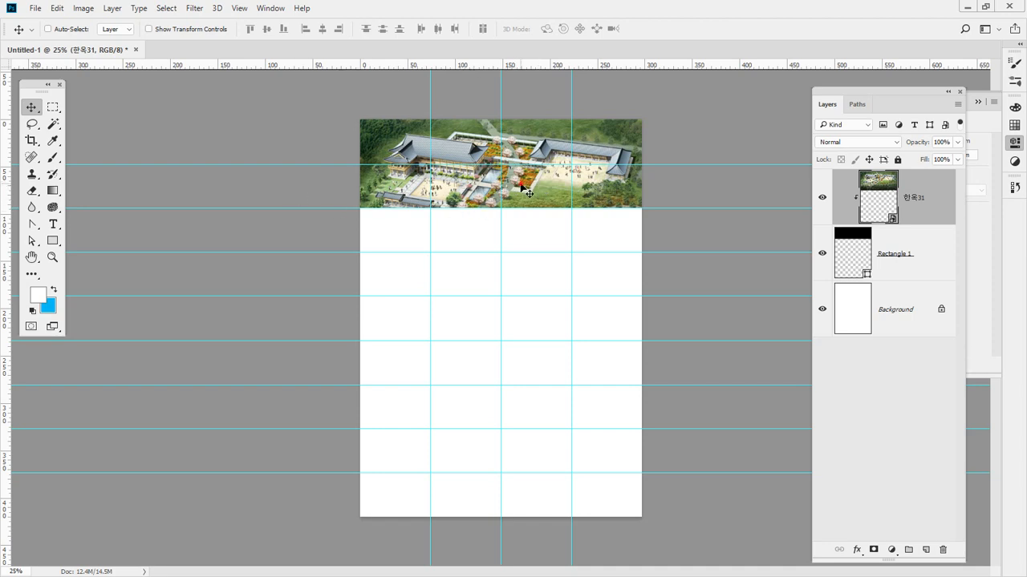
drag(519, 183, 520, 183)
Try extending the header's clipping rectangle down to the third horizontal guide, and return its lower edge to the second guide.
click(855, 253)
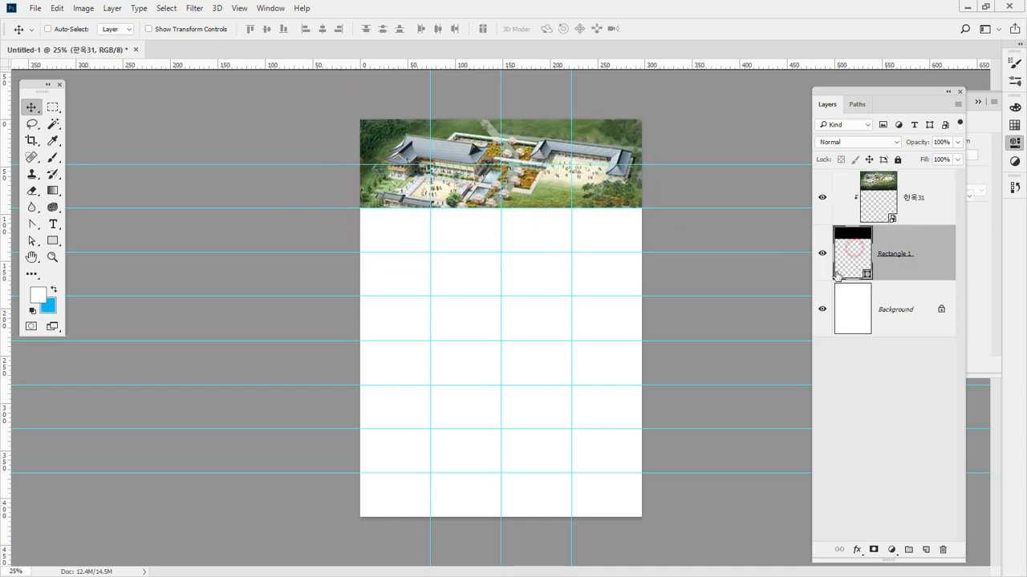
key(ctrl+t)
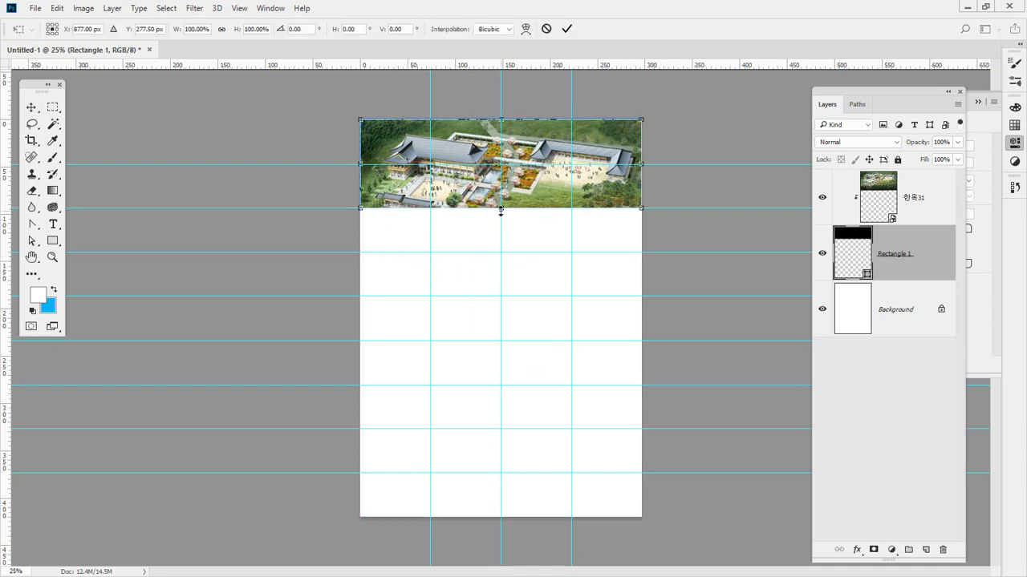
drag(501, 211, 502, 251)
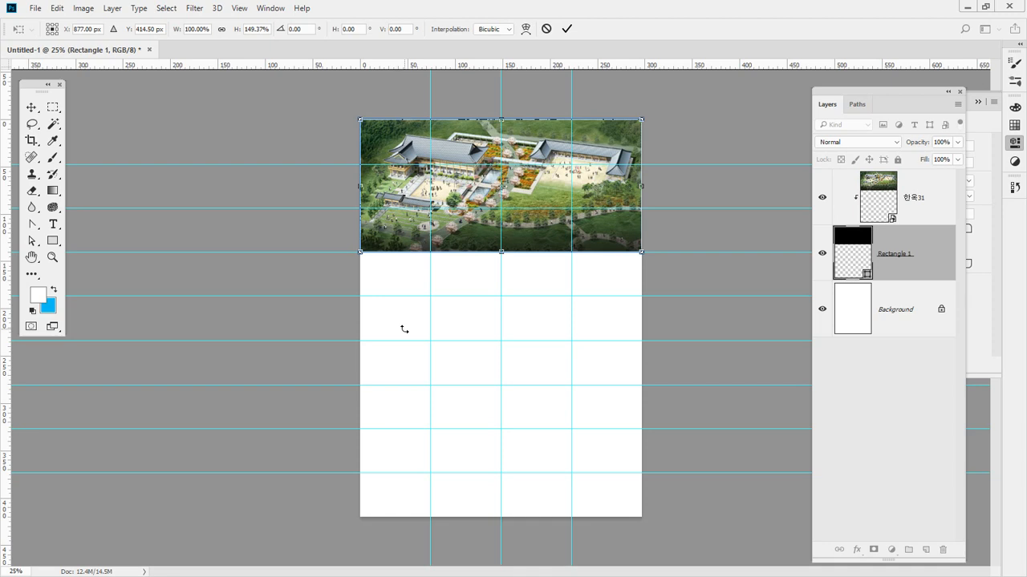
drag(503, 253, 506, 209)
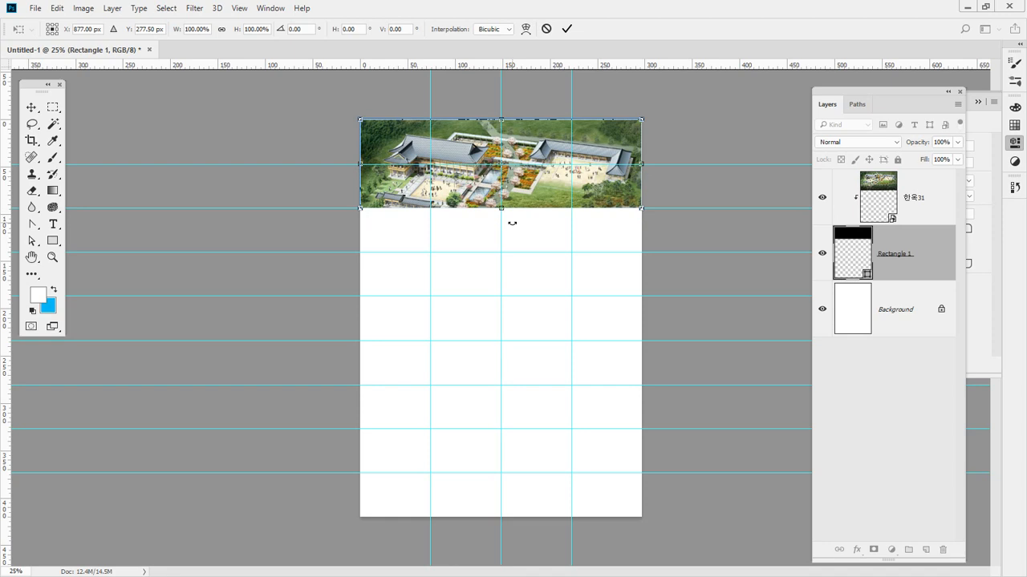
key(Return)
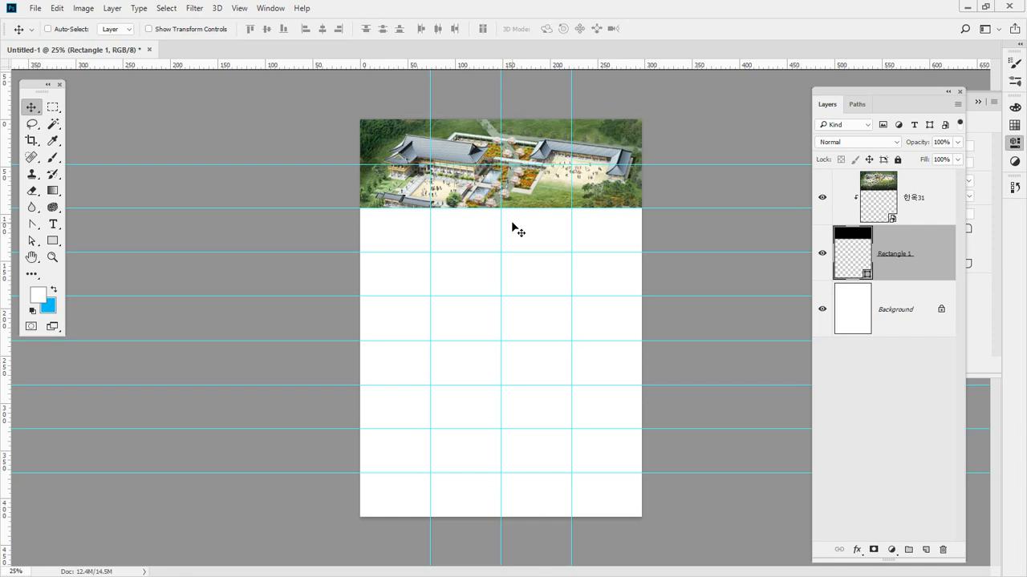
key(ctrl+o)
mouse_move(413, 224)
mouse_down()
mouse_move(404, 260)
mouse_move(429, 274)
mouse_move(435, 241)
mouse_move(413, 230)
mouse_up()
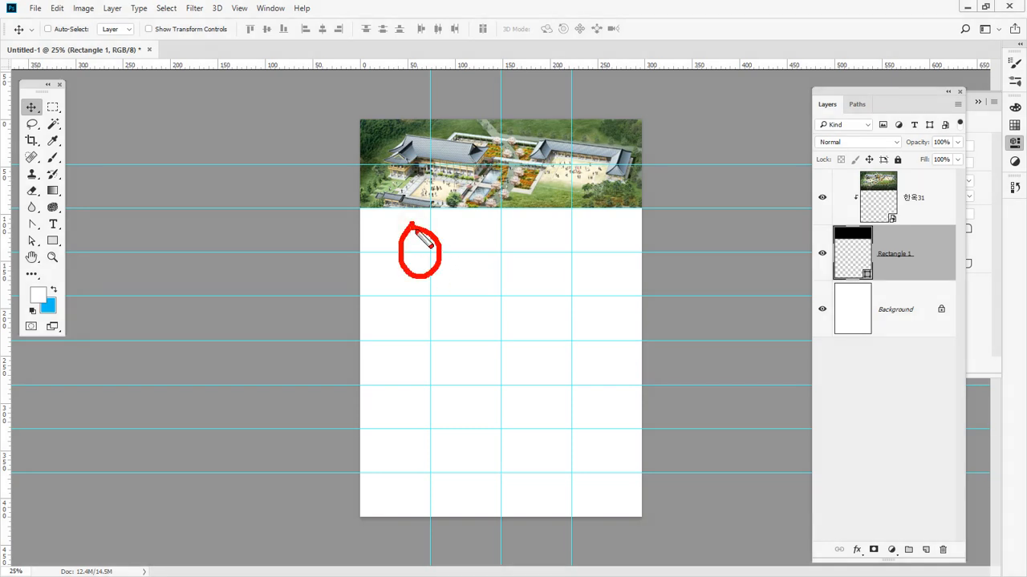
mouse_move(498, 231)
mouse_down()
mouse_move(490, 244)
mouse_move(522, 234)
mouse_move(499, 229)
mouse_up()
mouse_move(578, 236)
mouse_down()
mouse_move(577, 264)
mouse_move(612, 257)
mouse_move(572, 238)
mouse_up()
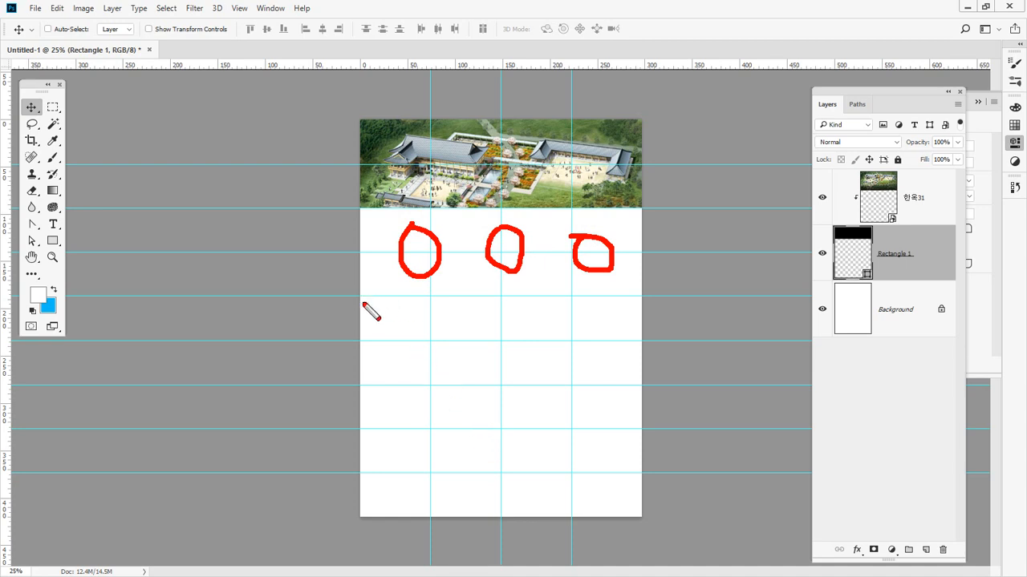
drag(355, 297, 678, 297)
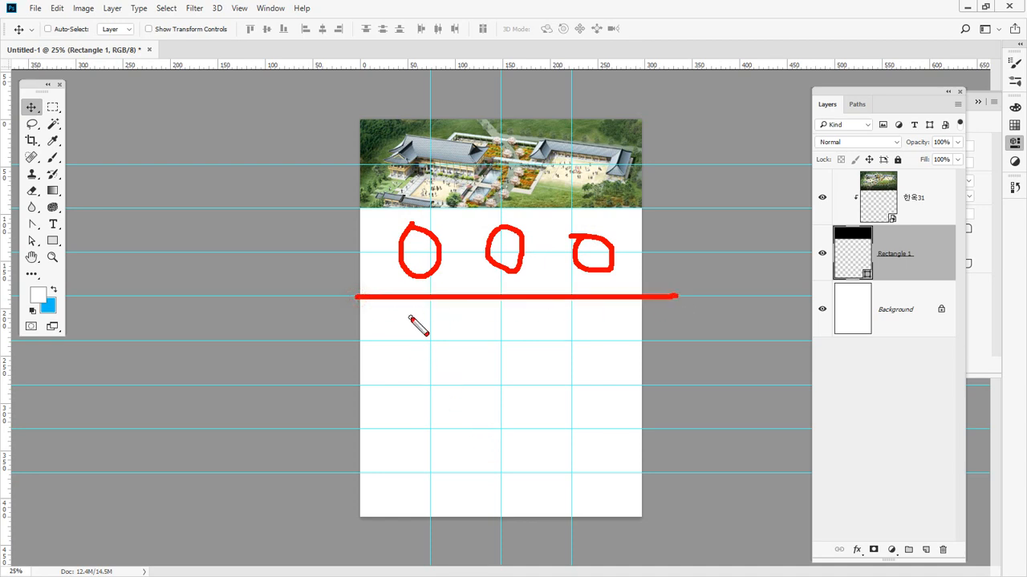
key(Escape)
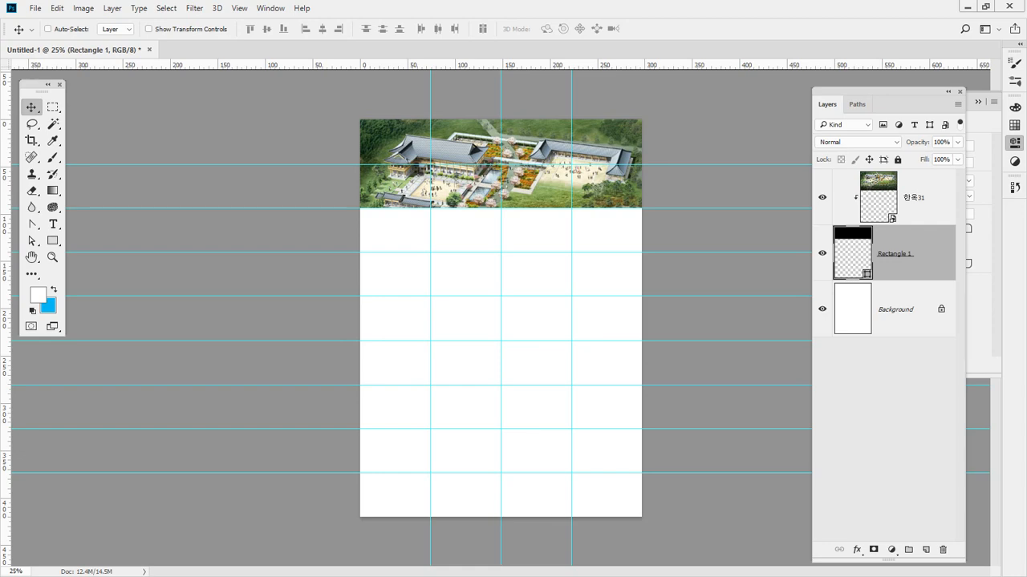
Switch to the project image folder in File Explorer and open 전주 한옥마을.PNG in Photoshop as a separate document.
key(alt+Tab)
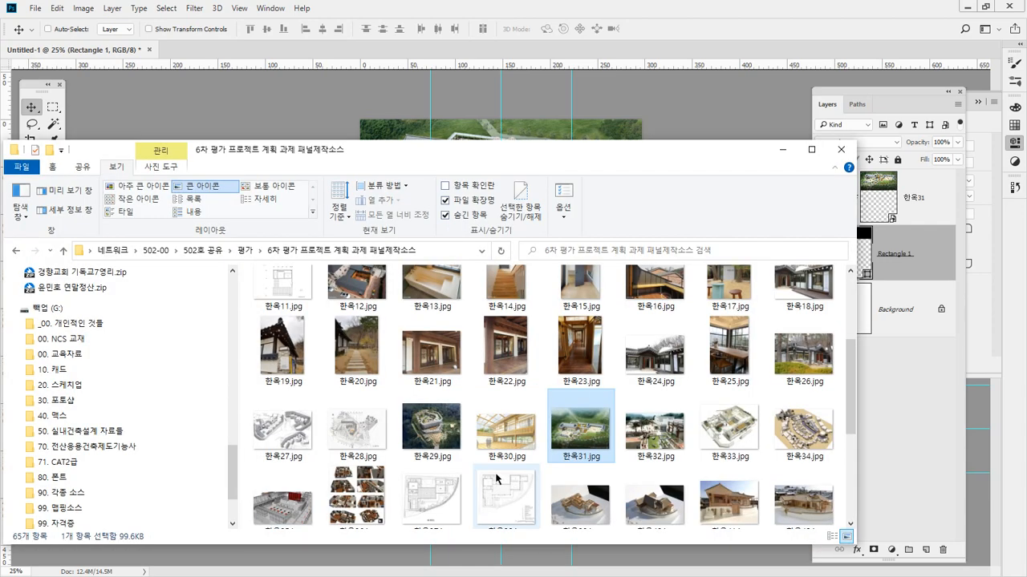
scroll(495, 475, up, 3)
drag(353, 310, 684, 21)
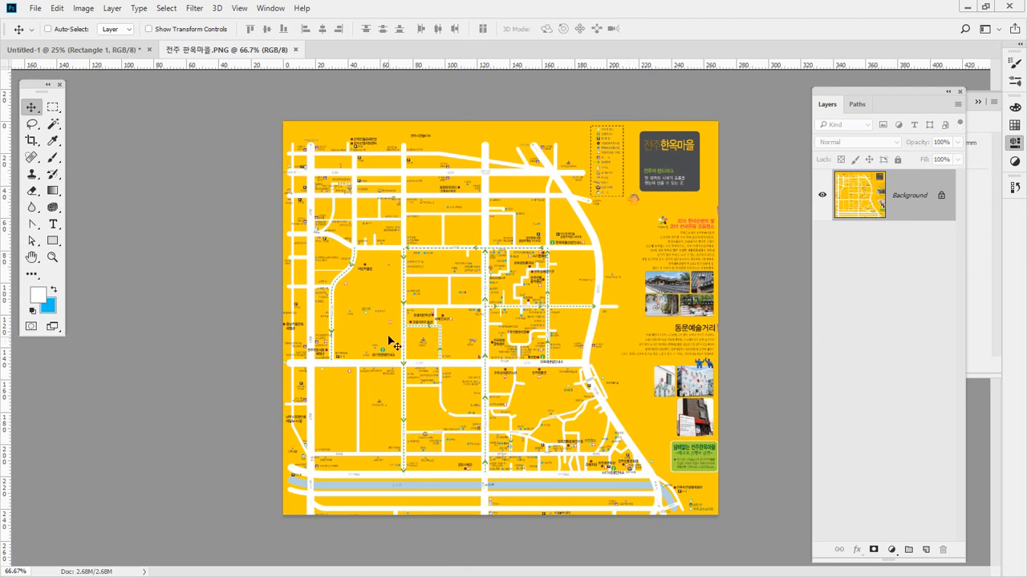
Select a roughly square area on the upper-left side of the village map and paste a copy into the Untitled-1 board.
key(m)
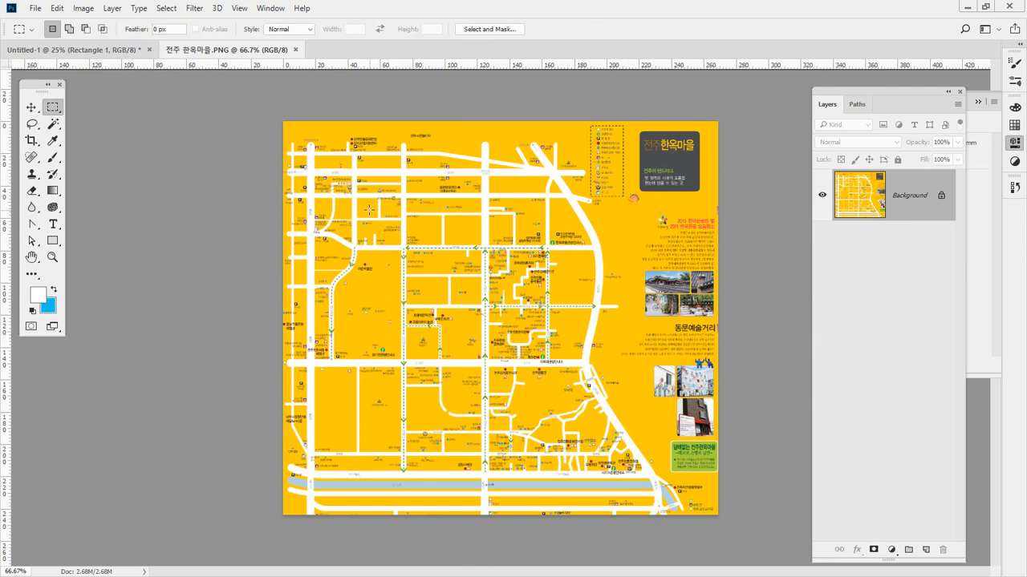
drag(394, 188, 614, 371)
click(308, 398)
drag(302, 183, 495, 375)
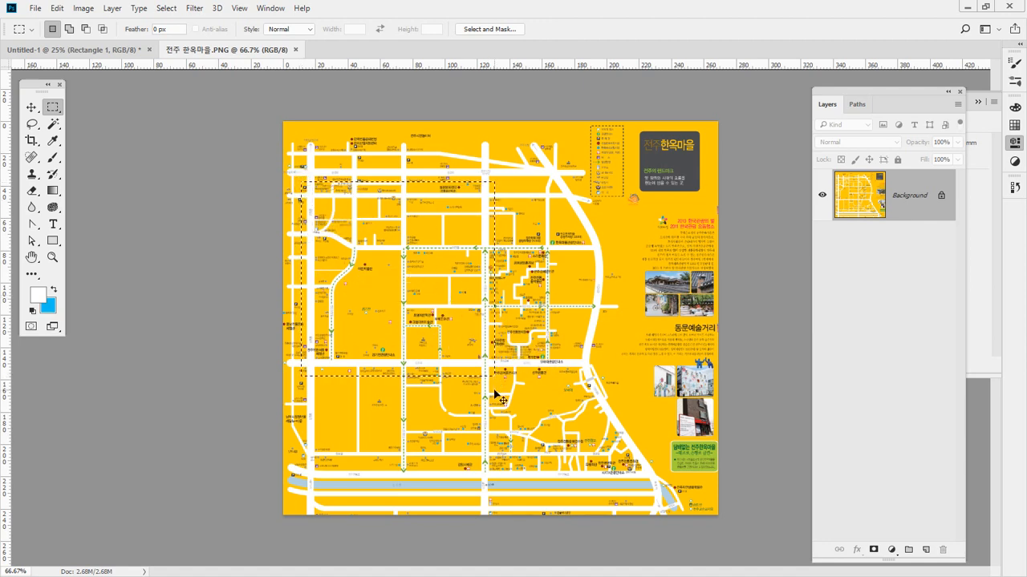
click(105, 52)
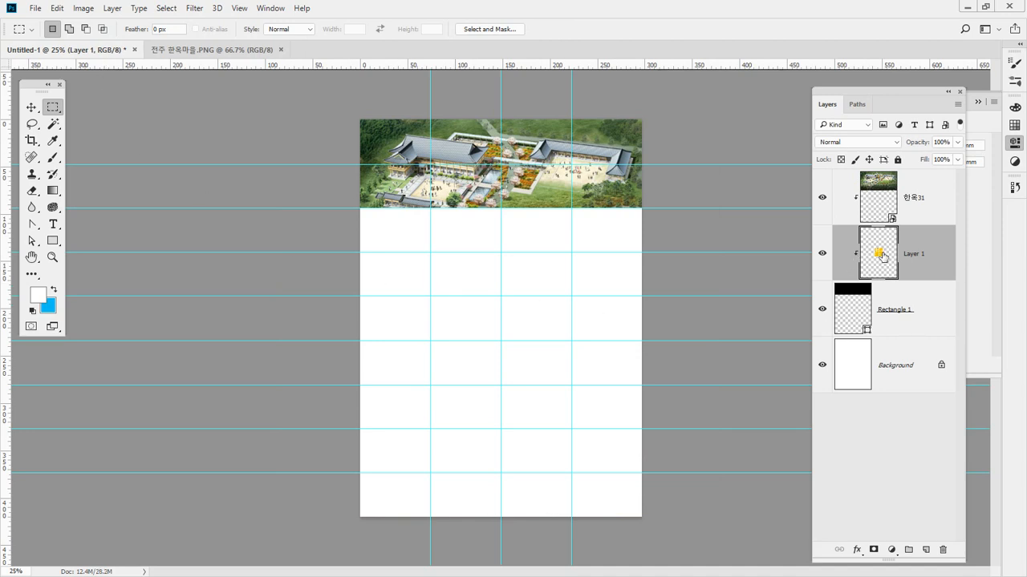
Move the pasted map layer to the top of the layer stack and place the map below the header at the page's left edge.
drag(882, 254, 885, 228)
key(v)
drag(522, 337, 414, 263)
Scale the map up to about 92.3 × 92.6 mm, spanning from the second to the fourth horizontal guide.
ctrl+space+click(414, 263)
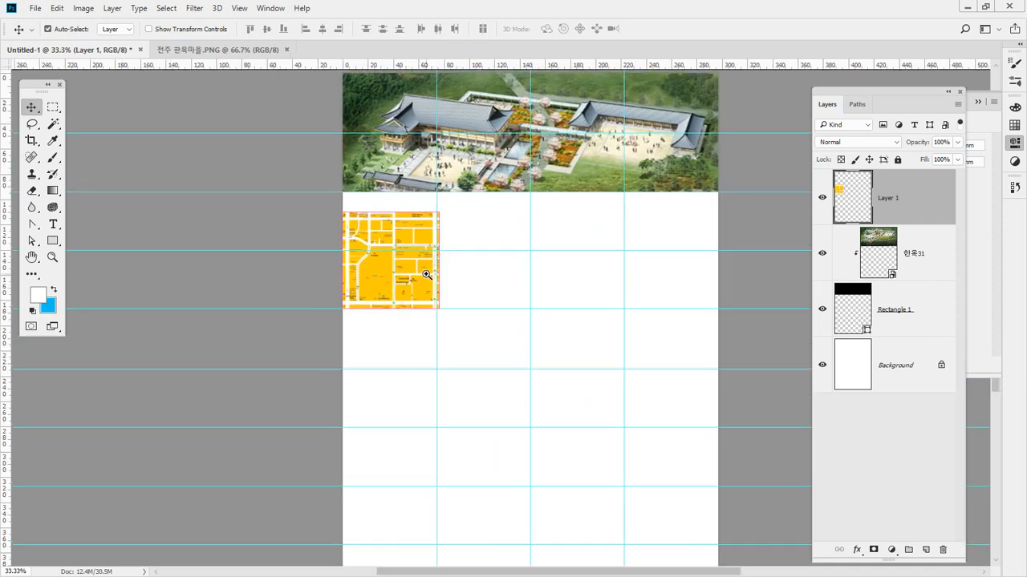
ctrl+space+click(415, 266)
ctrl+space+click(413, 278)
key(ctrl+t)
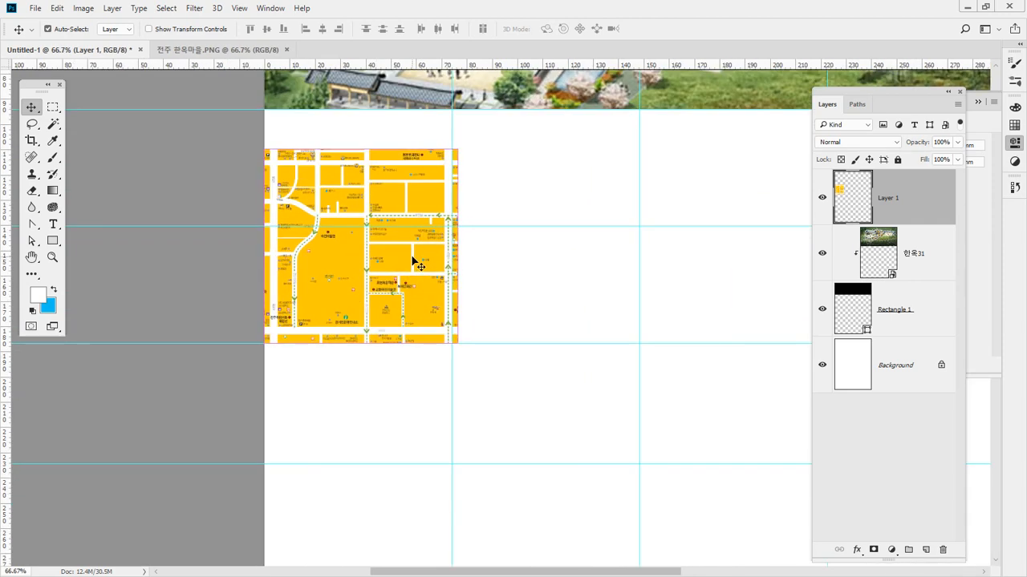
drag(458, 148, 514, 121)
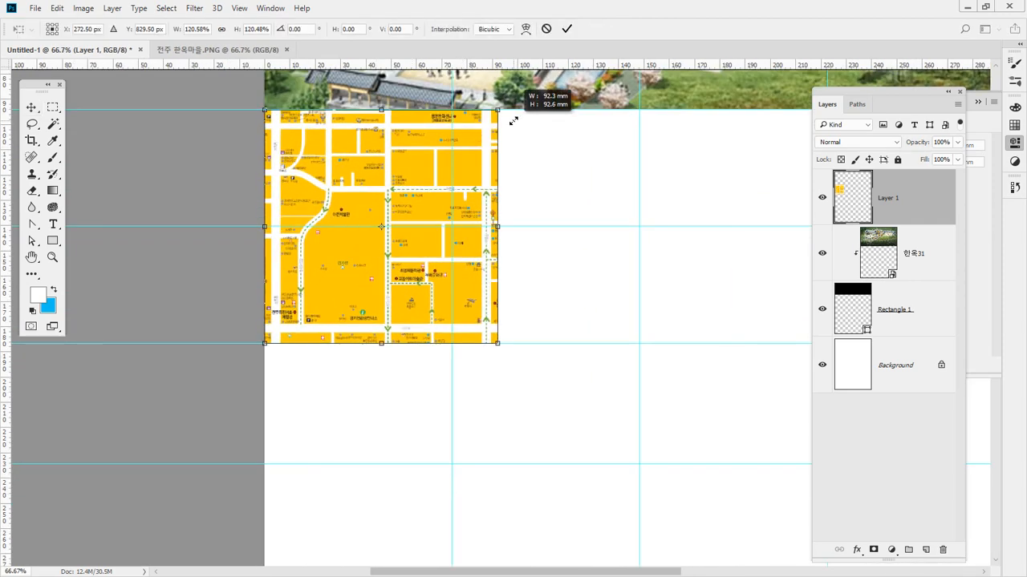
key(Return)
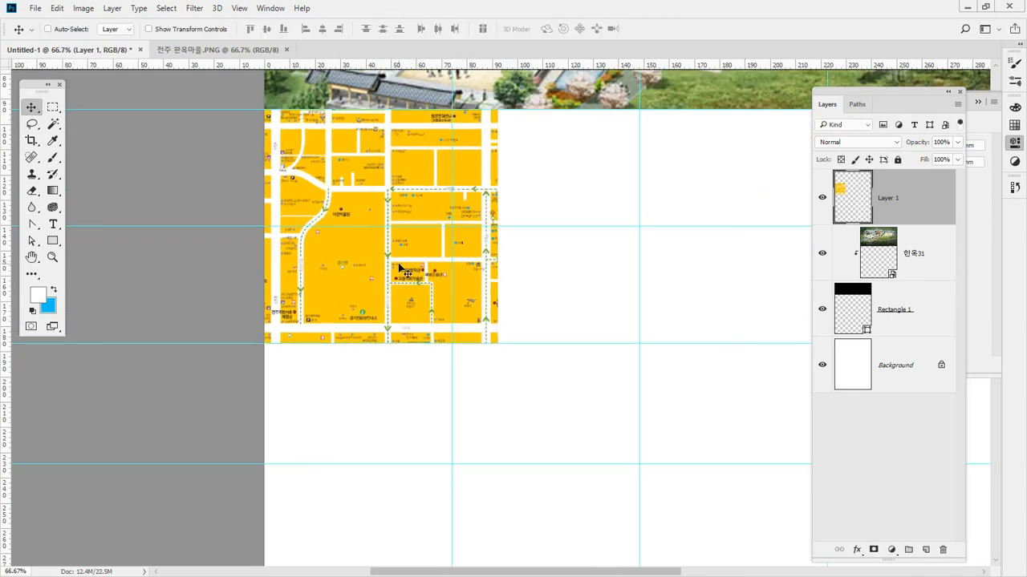
drag(367, 277, 355, 295)
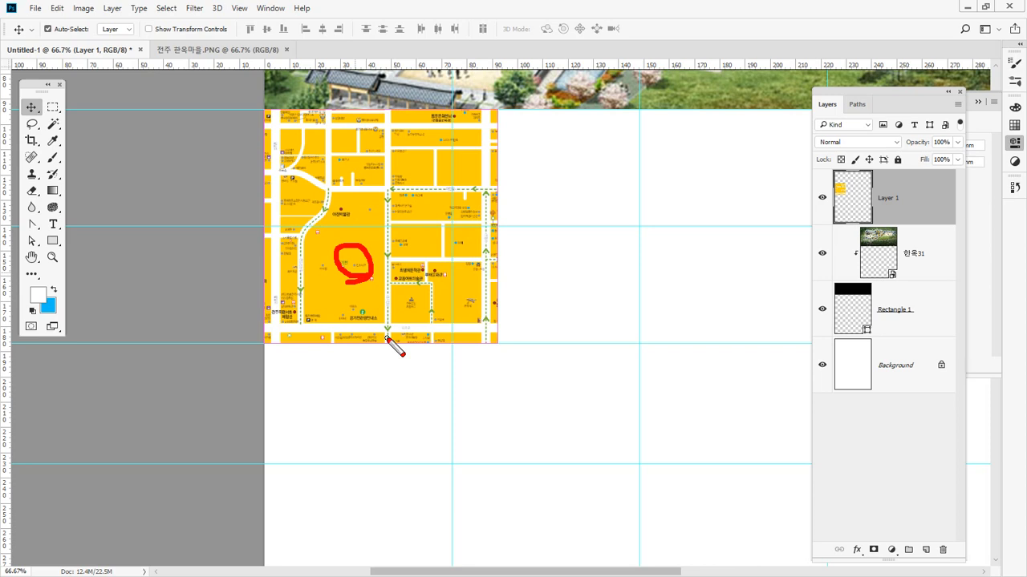
key(ctrl+z)
key(ctrl+l)
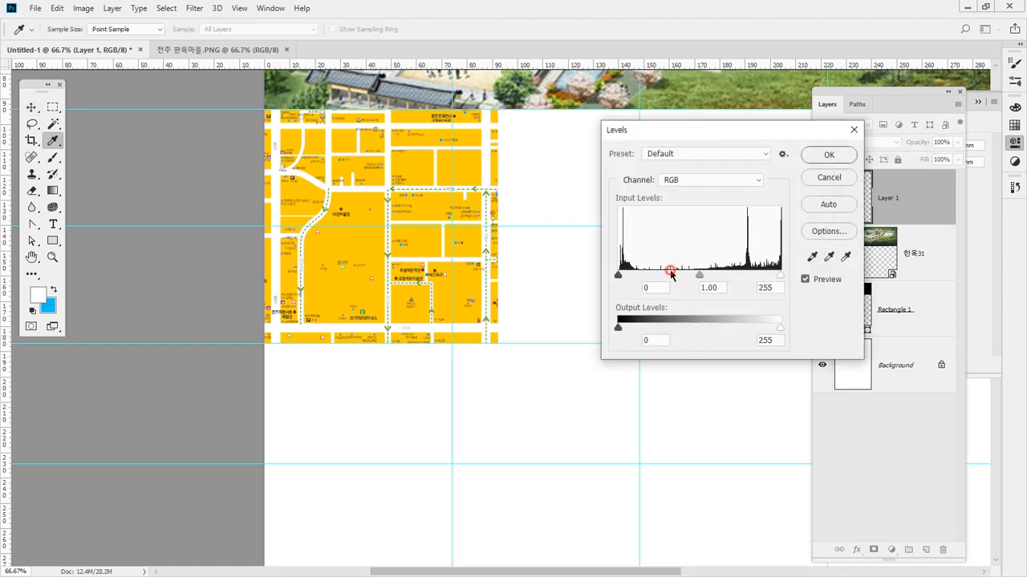
key(Escape)
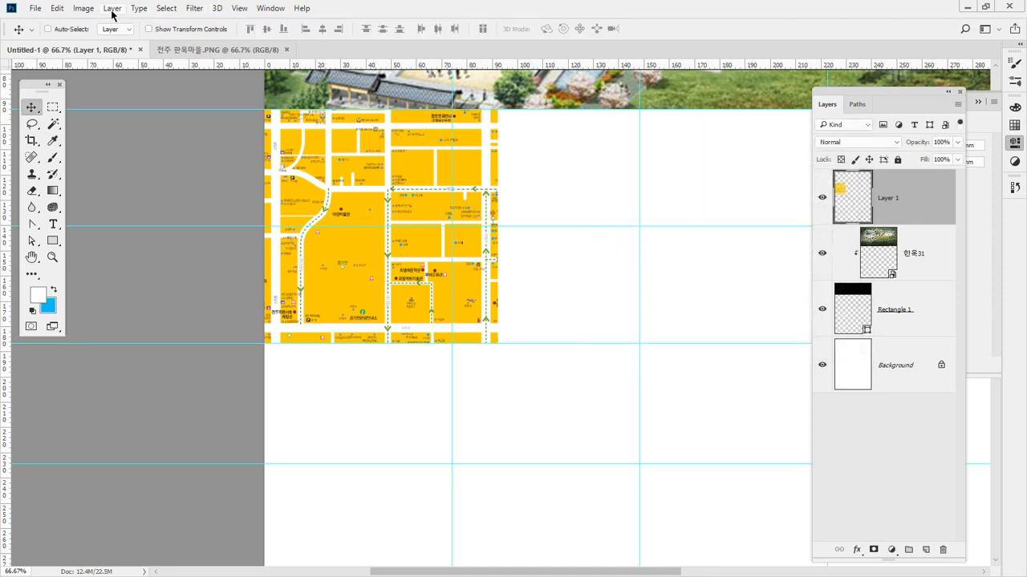
Remove the map's colour with Hue/Saturation by setting Saturation to -100.
click(83, 8)
mouse_move(96, 41)
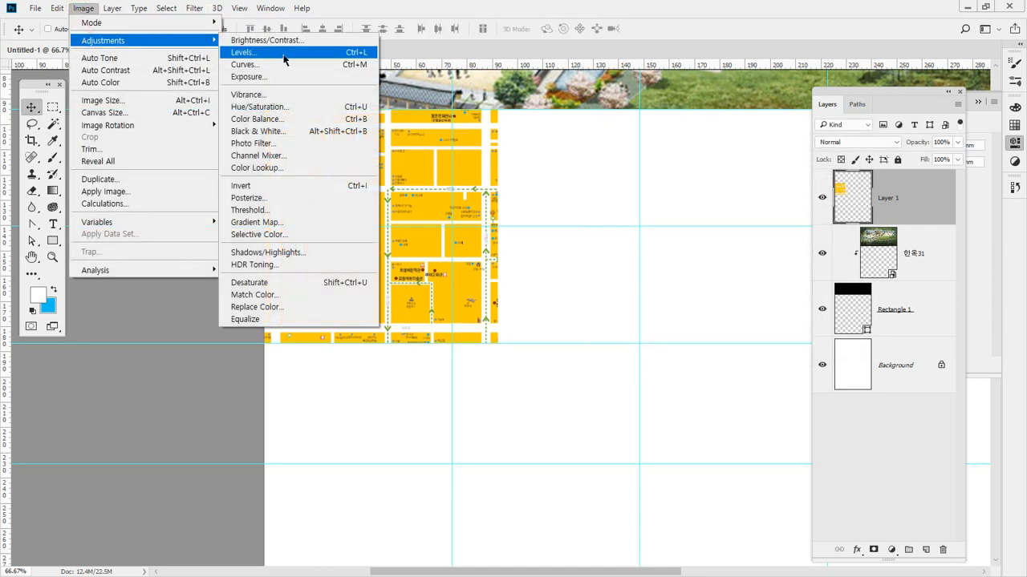
click(261, 107)
click(565, 239)
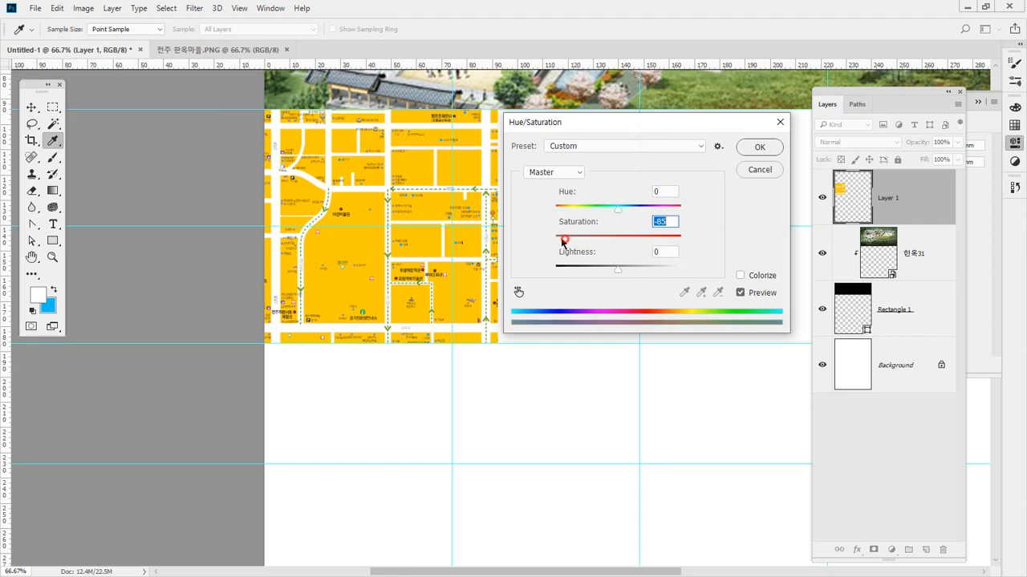
drag(564, 239, 549, 243)
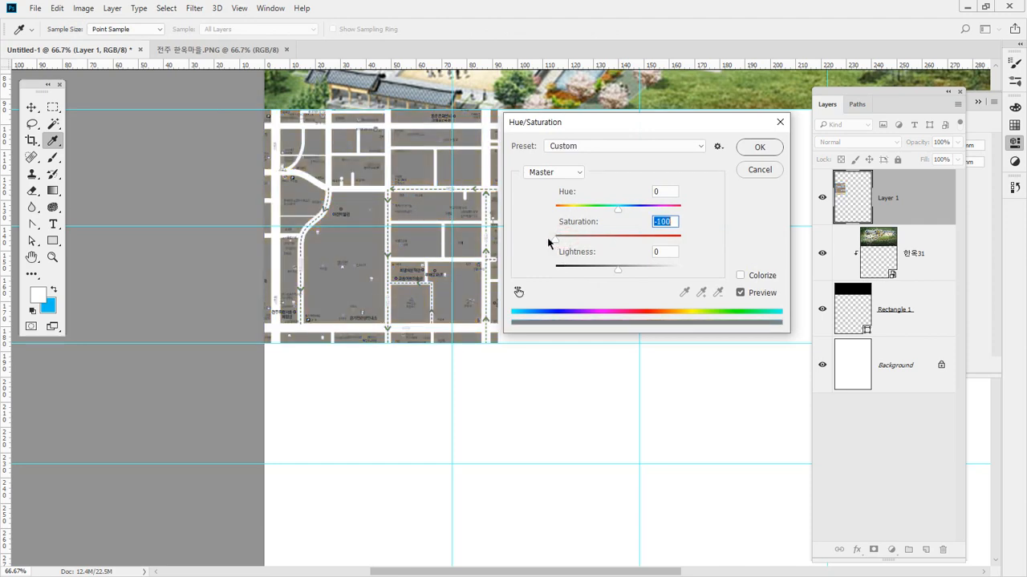
click(750, 149)
Lighten the grey map with Levels by setting the midtone input to 2.69.
click(87, 8)
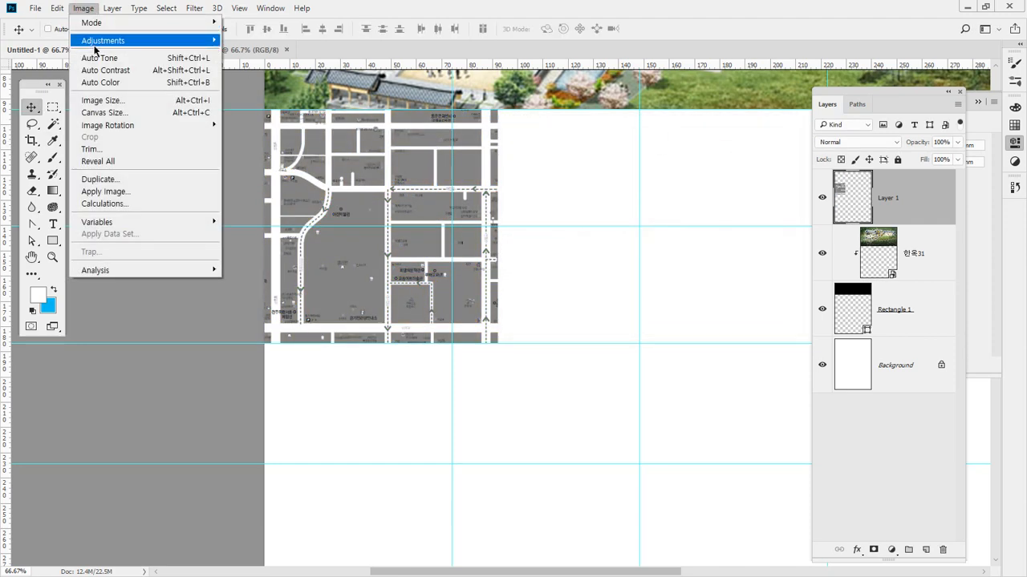
mouse_move(109, 40)
click(274, 53)
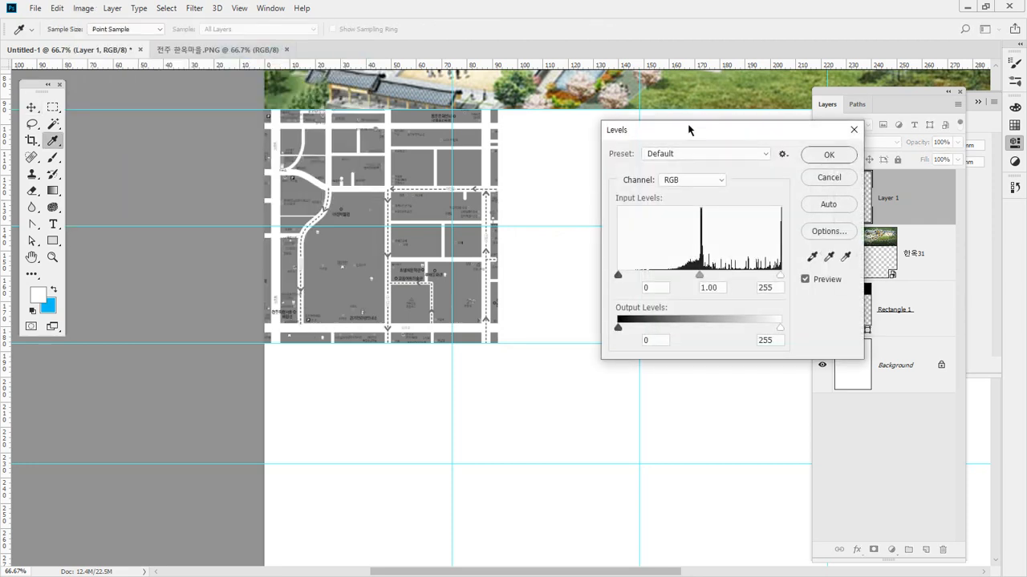
drag(689, 130, 673, 180)
drag(682, 325, 630, 327)
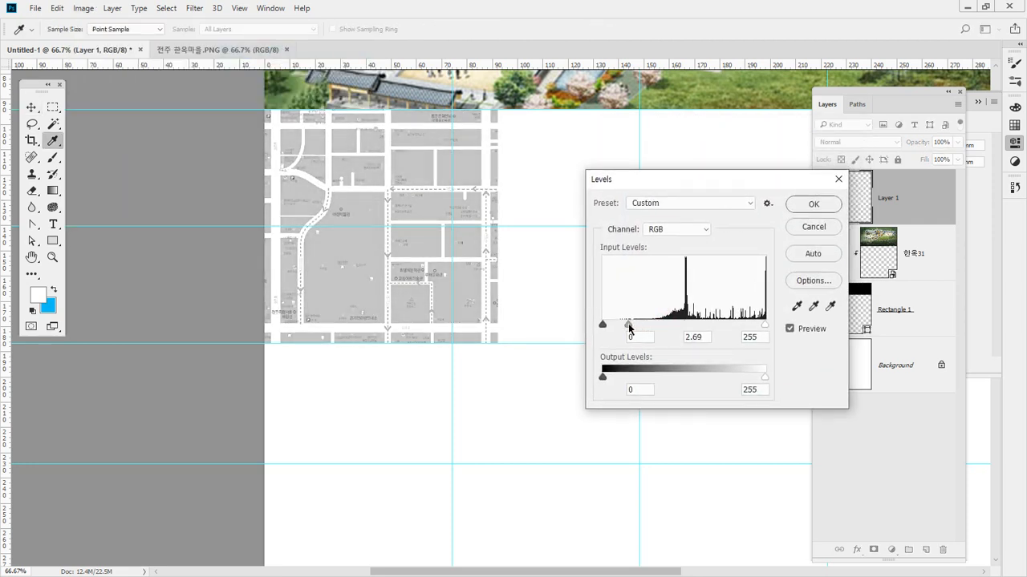
click(805, 207)
key(v)
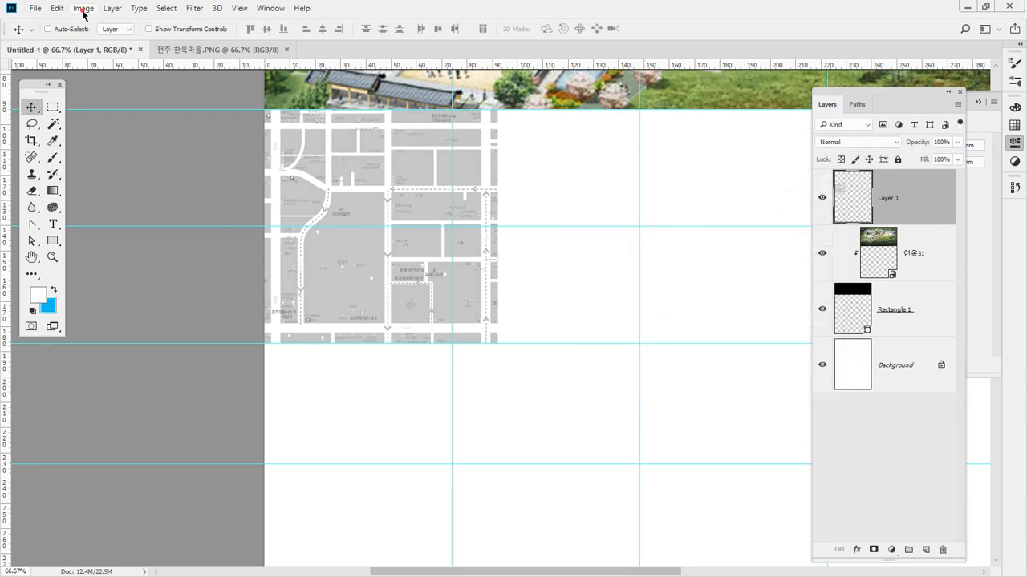
Invert the tones of the map layer.
click(83, 9)
mouse_move(105, 40)
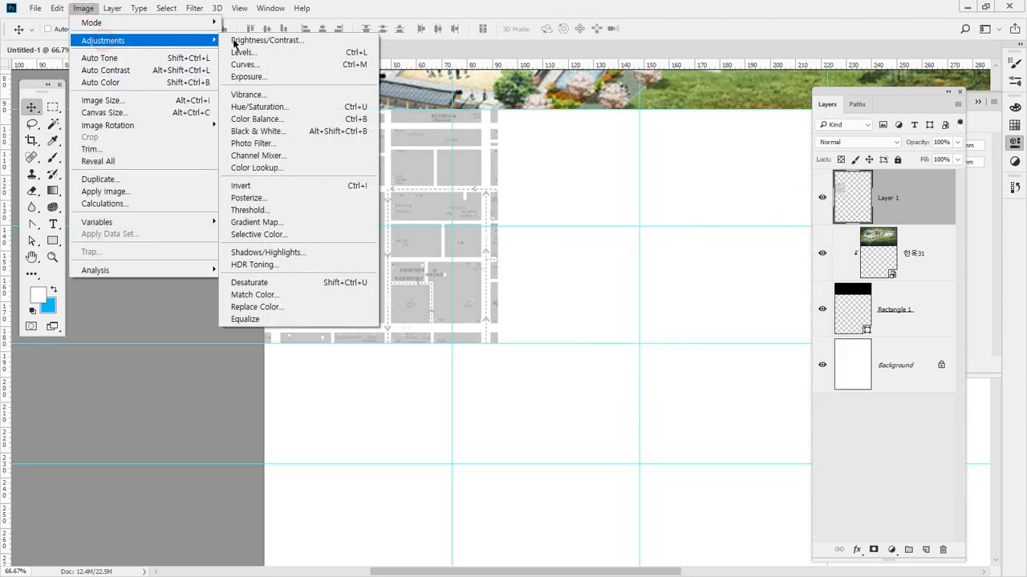
click(232, 188)
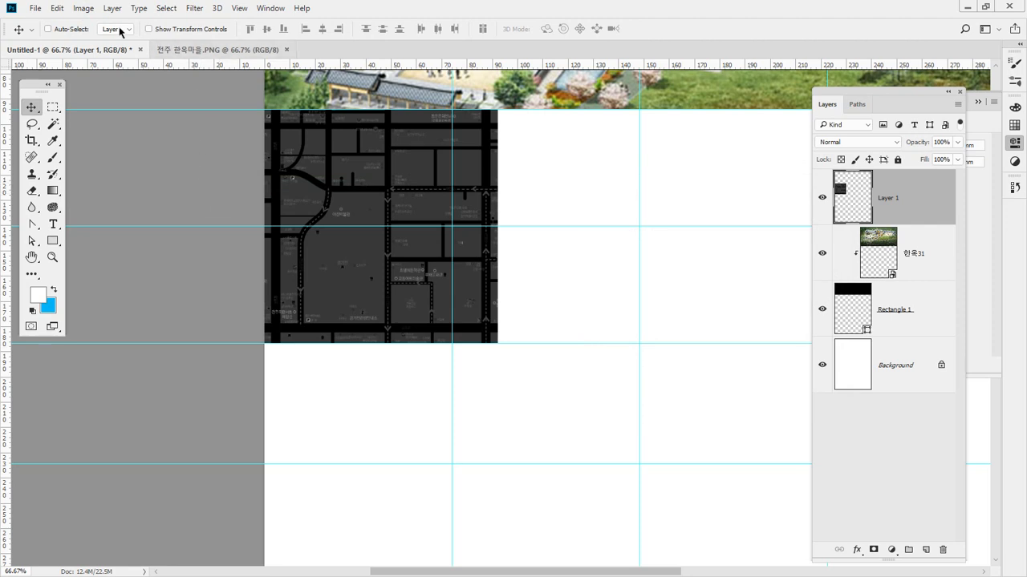
Use Levels to turn the inverted map pale grey by lowering the input white level and raising the output black level.
click(84, 8)
mouse_move(127, 40)
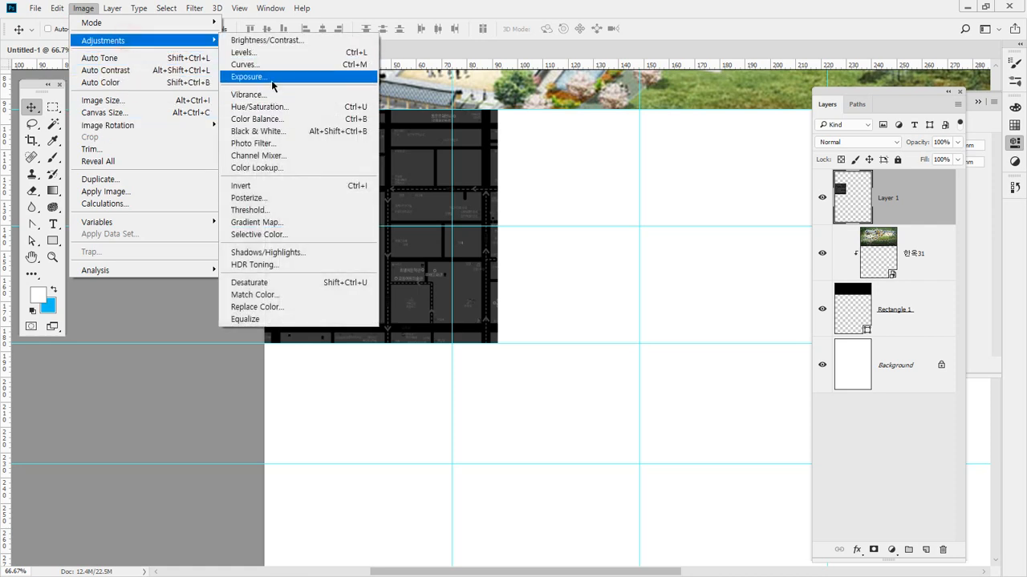
click(274, 53)
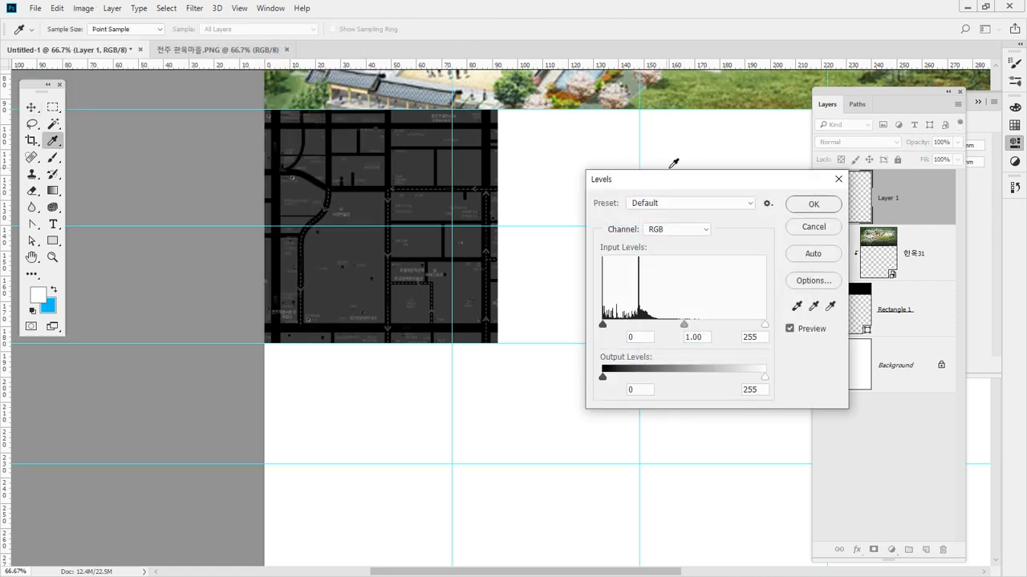
drag(764, 324, 620, 326)
drag(605, 382, 728, 378)
click(812, 206)
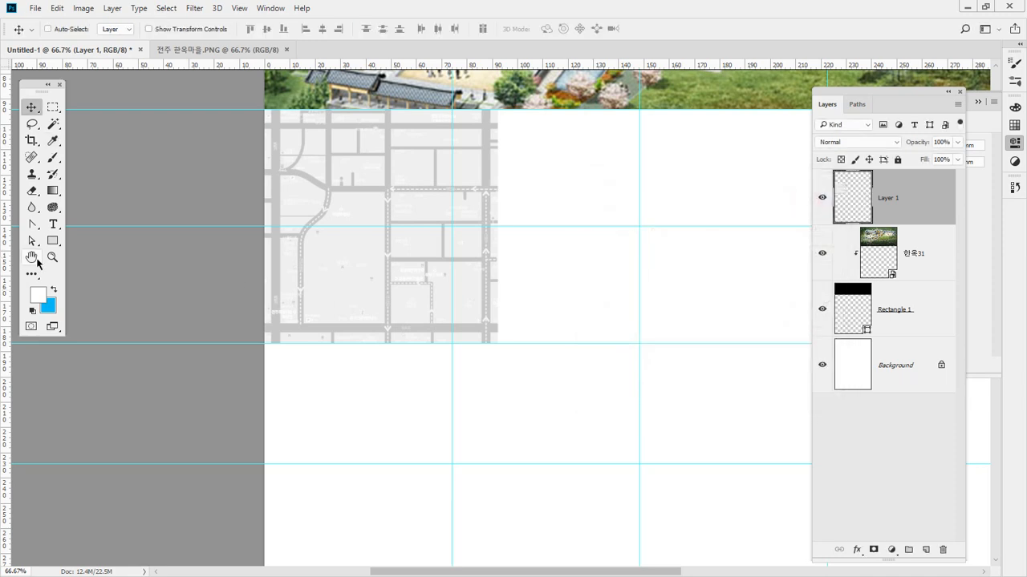
Fit the whole page on screen to view the board layout.
click(52, 257)
click(190, 263)
double_click(31, 257)
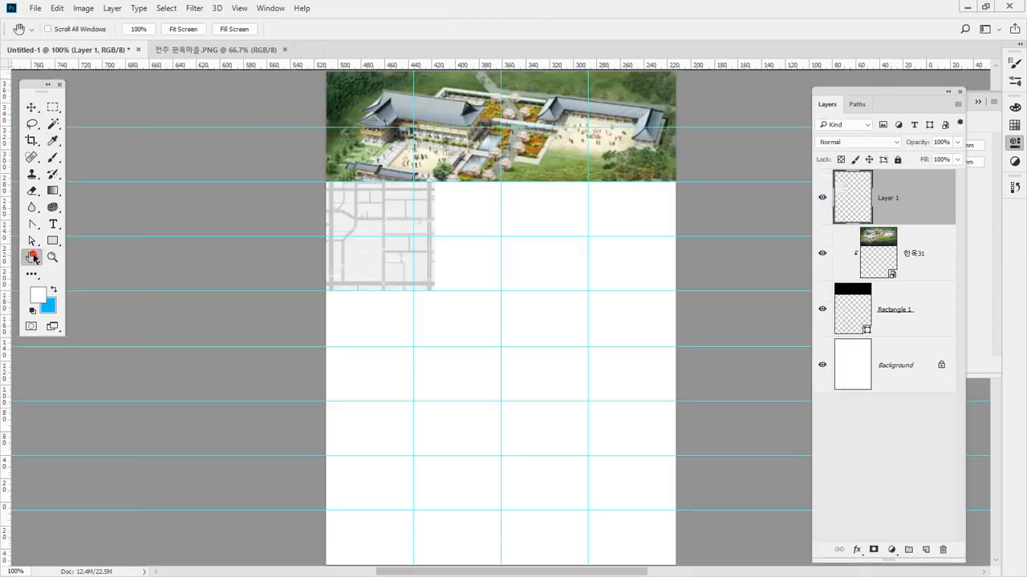
key(v)
click(454, 277)
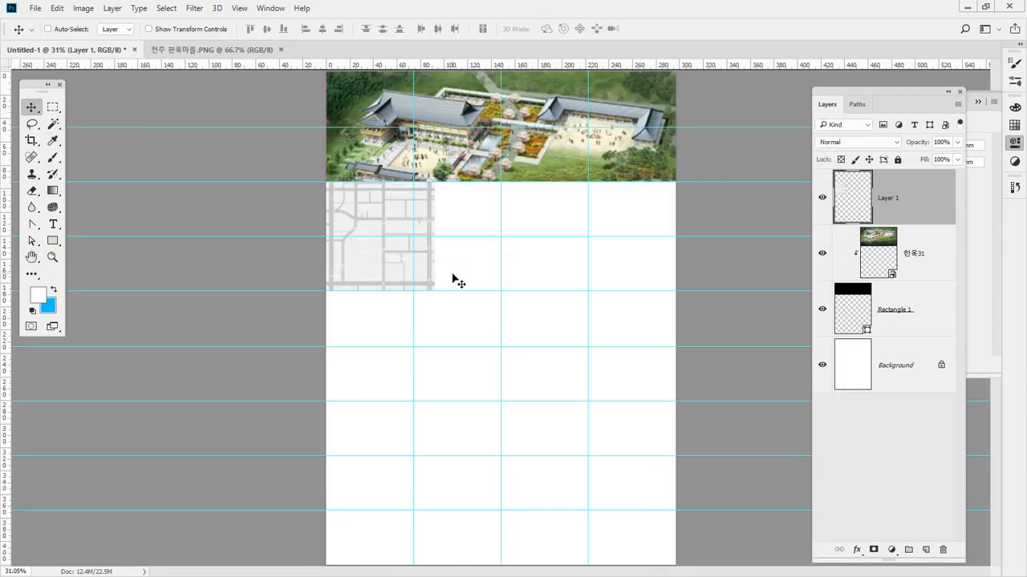
mouse_move(429, 271)
mouse_down()
mouse_move(403, 301)
mouse_move(321, 192)
mouse_move(455, 182)
mouse_move(453, 301)
mouse_move(393, 302)
mouse_up()
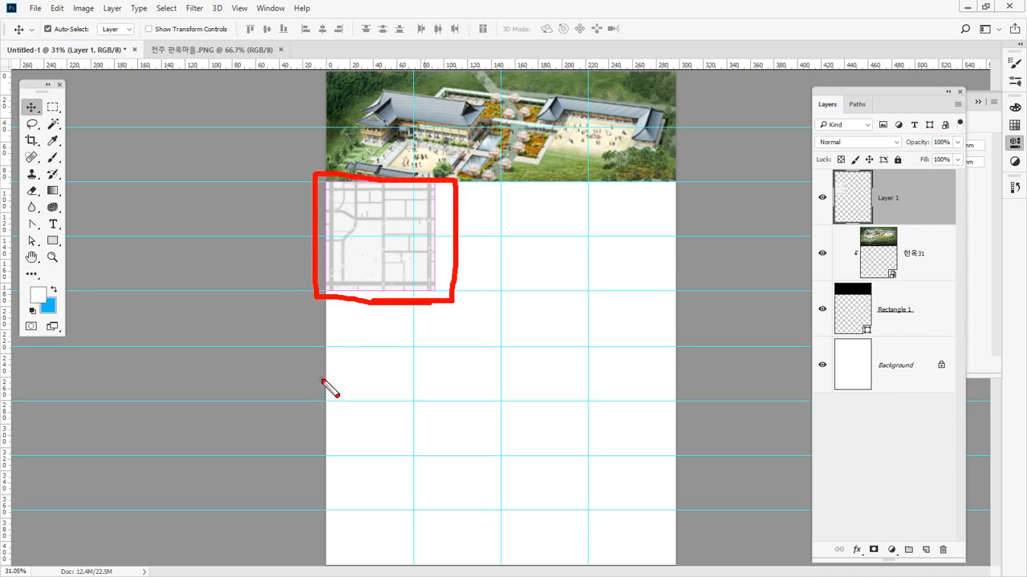
drag(370, 191, 409, 182)
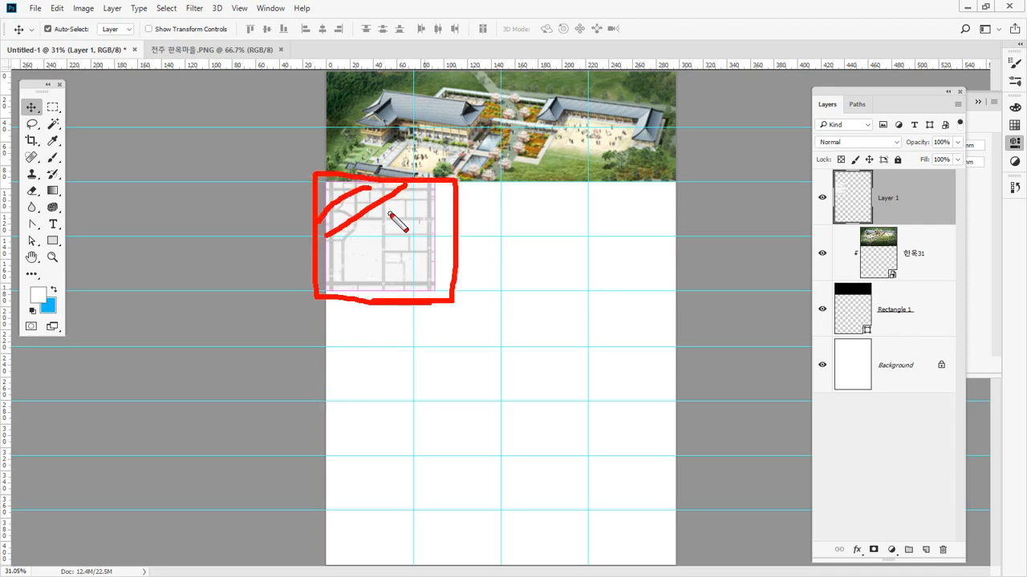
drag(387, 227, 369, 240)
drag(421, 213, 352, 256)
drag(410, 244, 351, 286)
key(Escape)
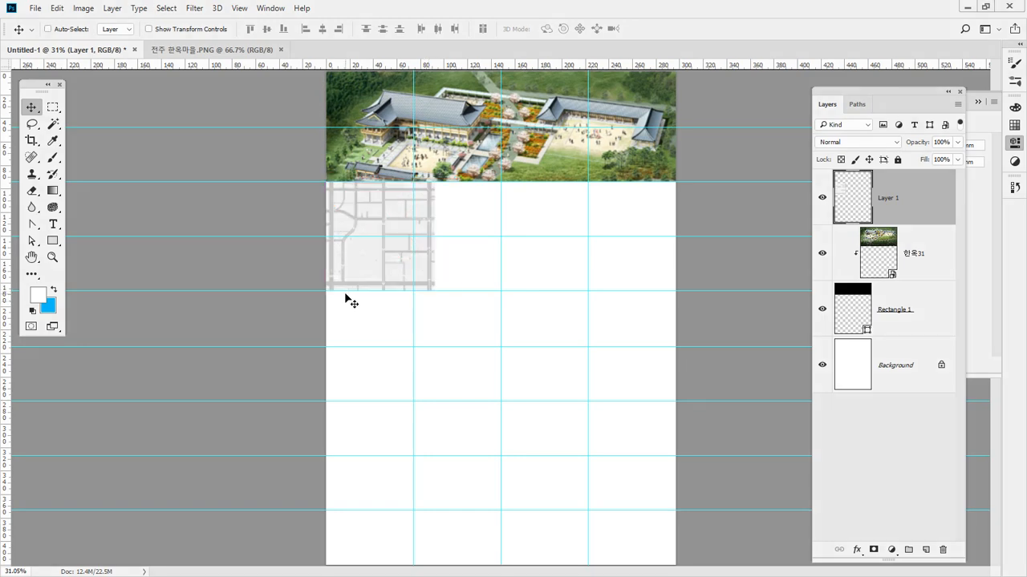
Open 한옥48.jpg from the panel source folder and transfer its whole image onto a new layer of the Untitled-1 board.
key(alt+Tab)
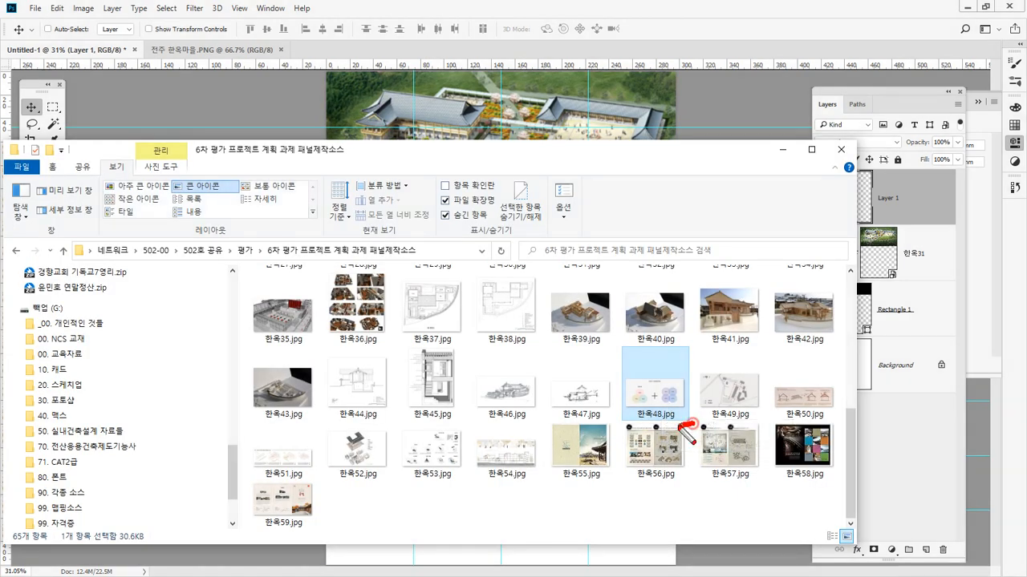
mouse_move(690, 417)
mouse_down()
mouse_move(656, 363)
mouse_move(777, 375)
mouse_move(760, 434)
mouse_move(699, 437)
mouse_up()
key(Escape)
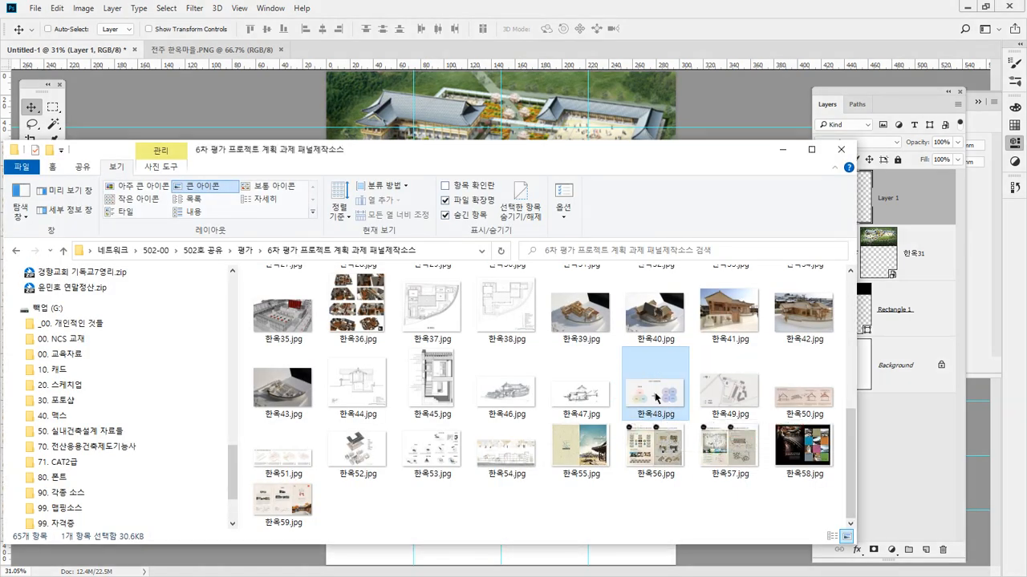
drag(655, 397, 645, 44)
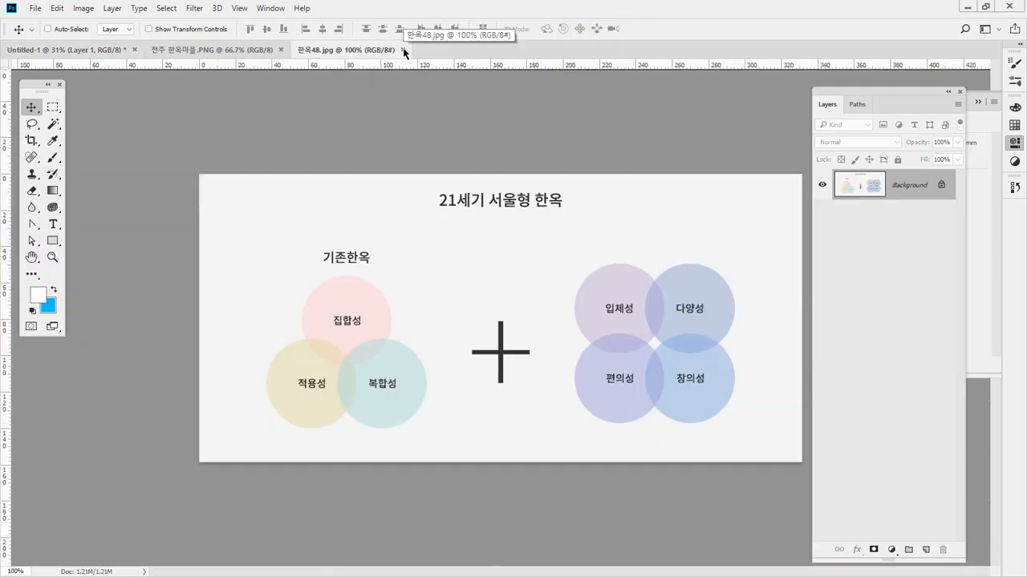
key(ctrl+BackSpace)
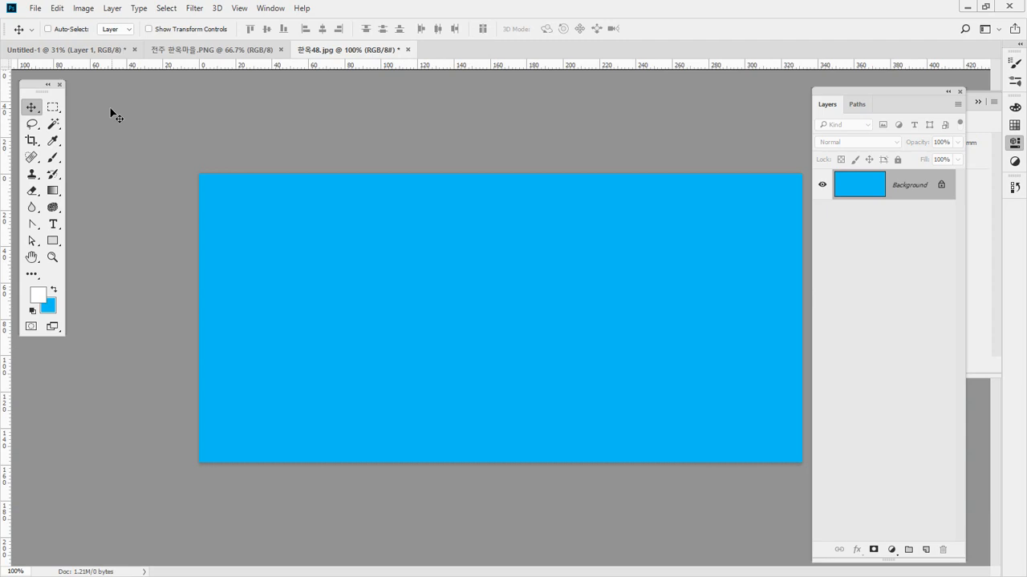
click(99, 49)
key(ctrl+v)
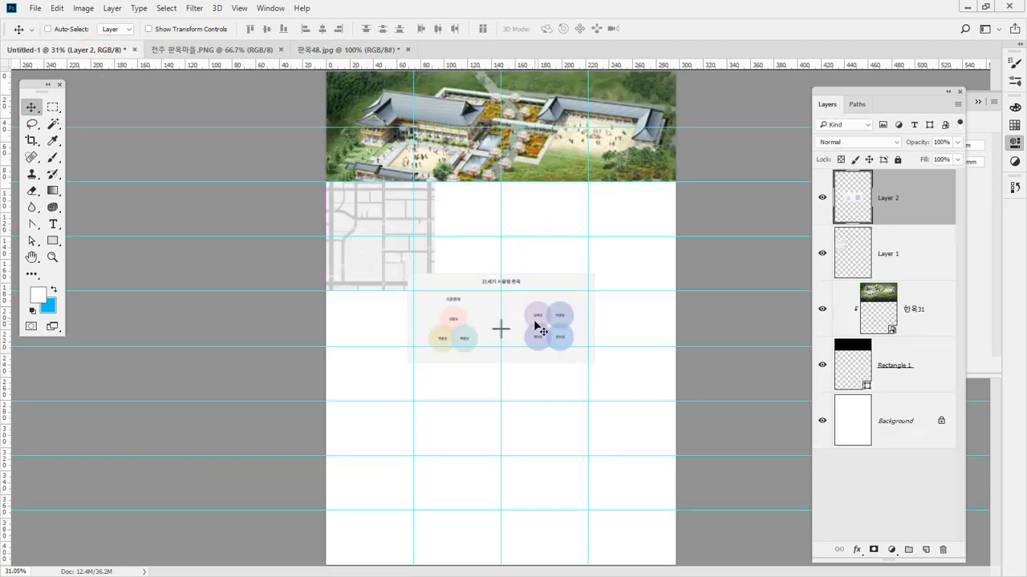
Scale the pasted circle diagram to about 60% and fit it in the grid row directly below the header, beside the map.
drag(536, 326, 564, 235)
key(ctrl+t)
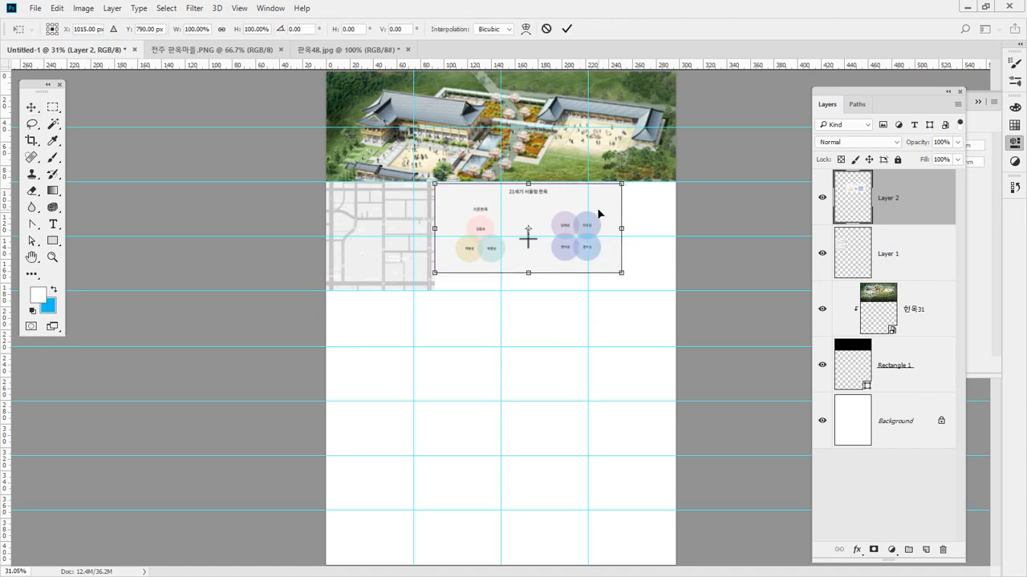
mouse_move(599, 213)
mouse_down()
mouse_move(600, 227)
mouse_move(600, 211)
mouse_up()
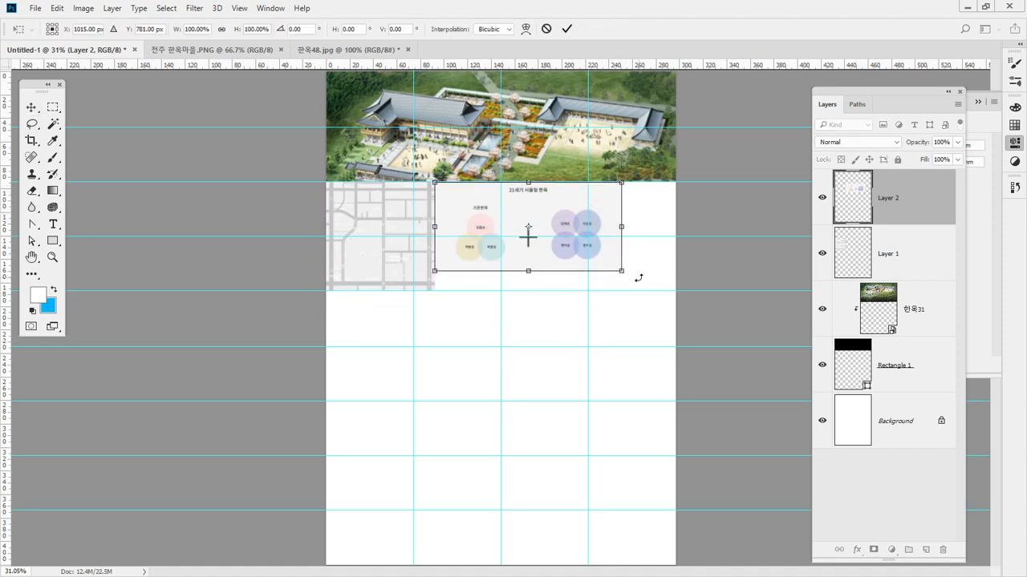
drag(620, 271, 543, 217)
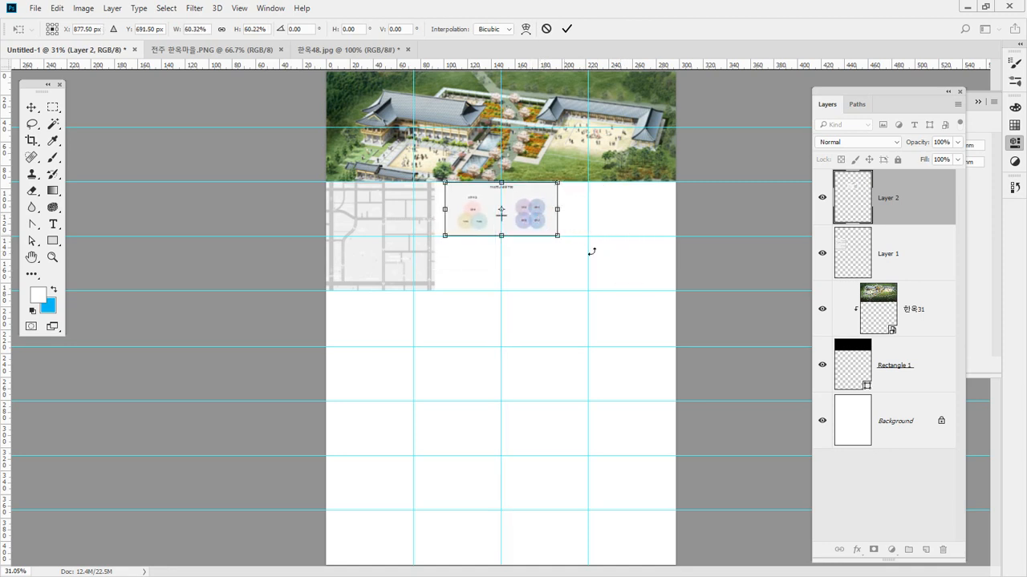
key(Return)
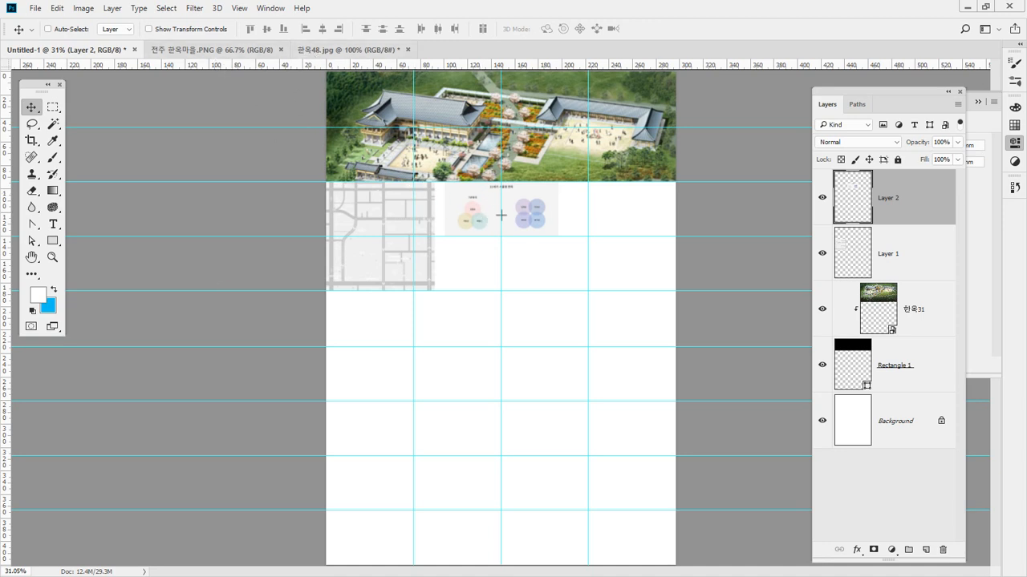
Place 한옥50.jpg from the panel source folder onto the board.
click(111, 576)
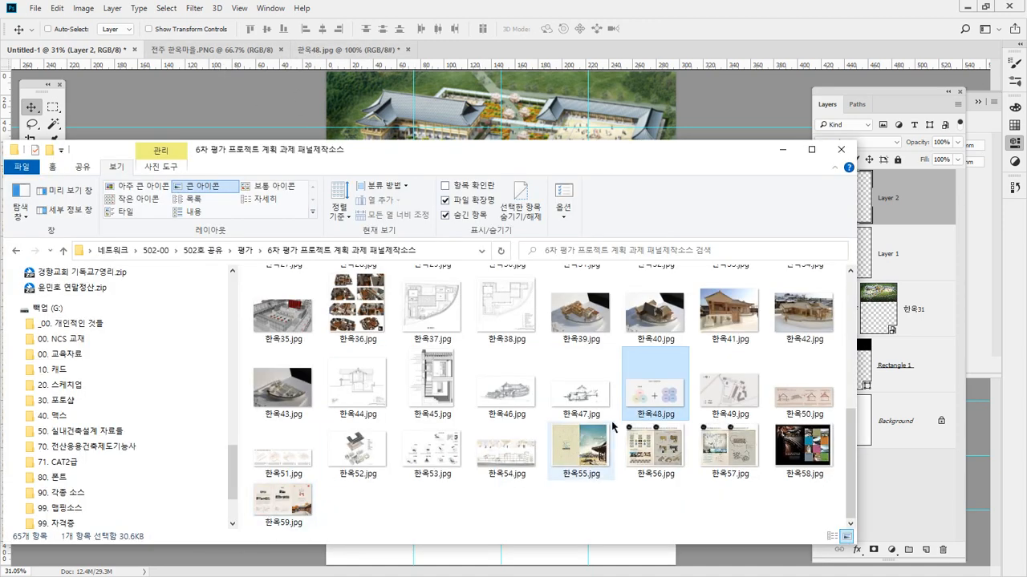
click(569, 530)
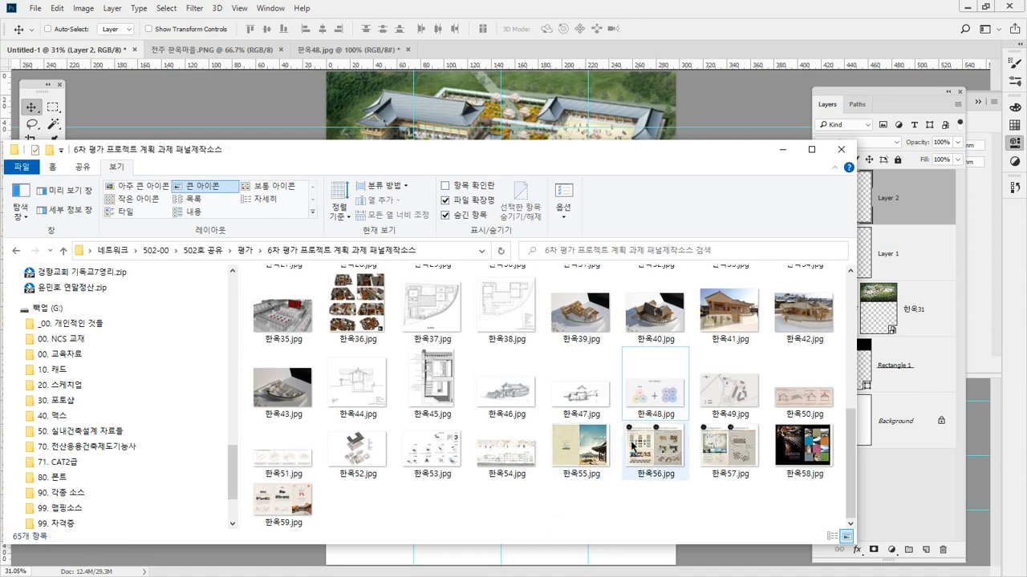
drag(798, 409, 554, 151)
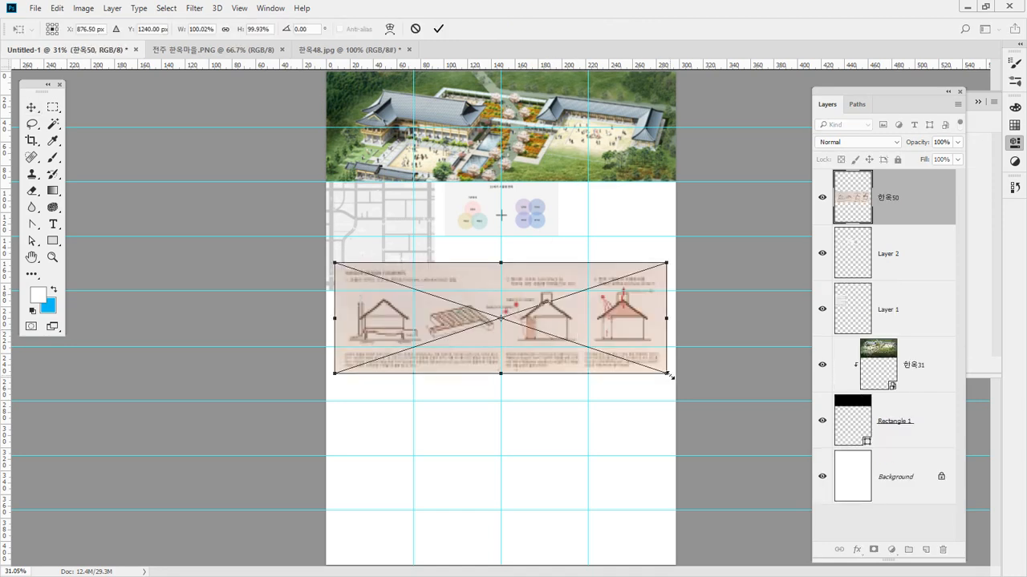
Scale the 한옥50 image to 42.30% width and 49.25% height, positioned below the circle diagram against the map's right edge.
drag(668, 375, 551, 336)
drag(388, 296, 497, 271)
drag(663, 307, 581, 283)
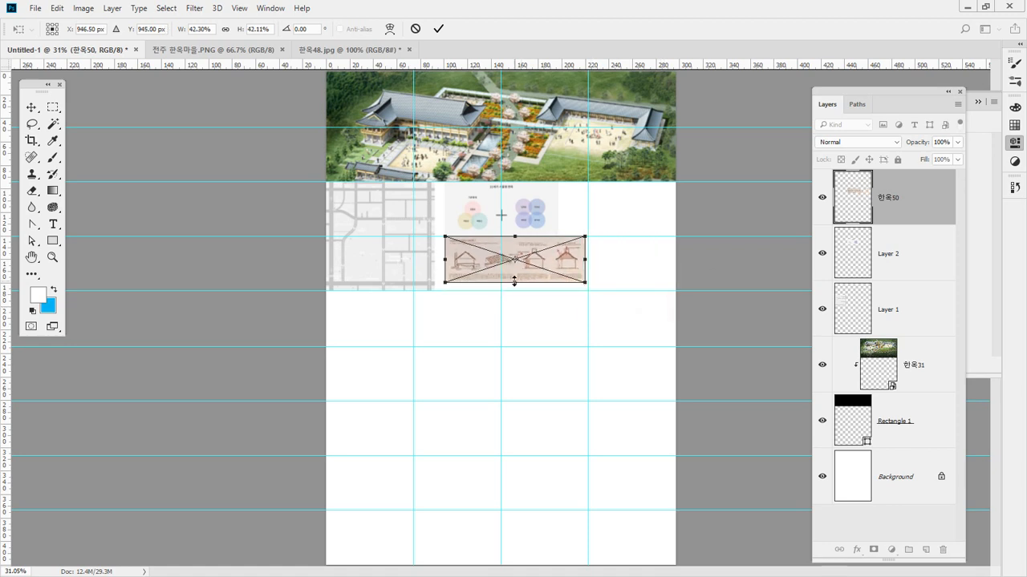
drag(514, 282, 514, 290)
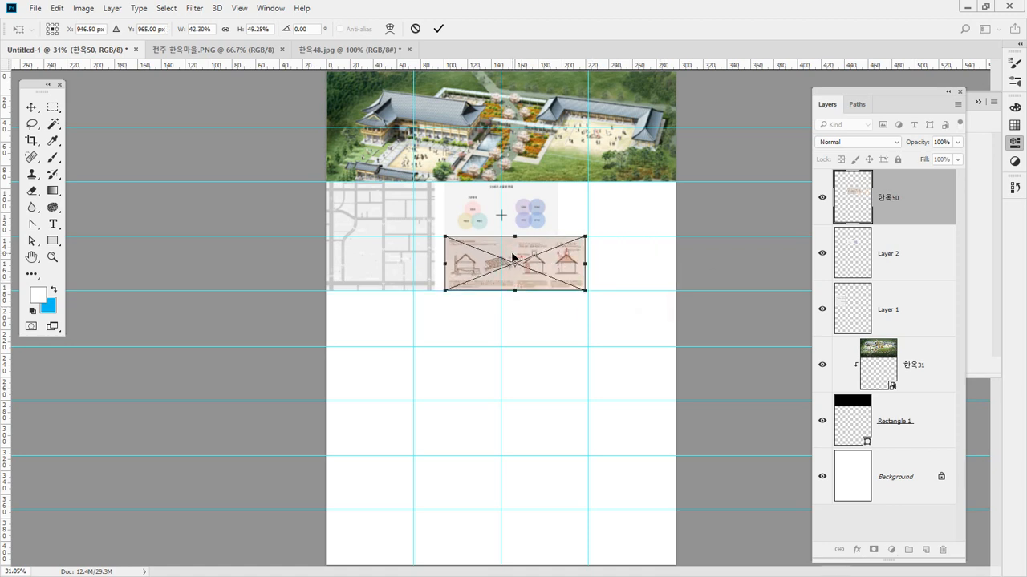
drag(514, 255, 508, 258)
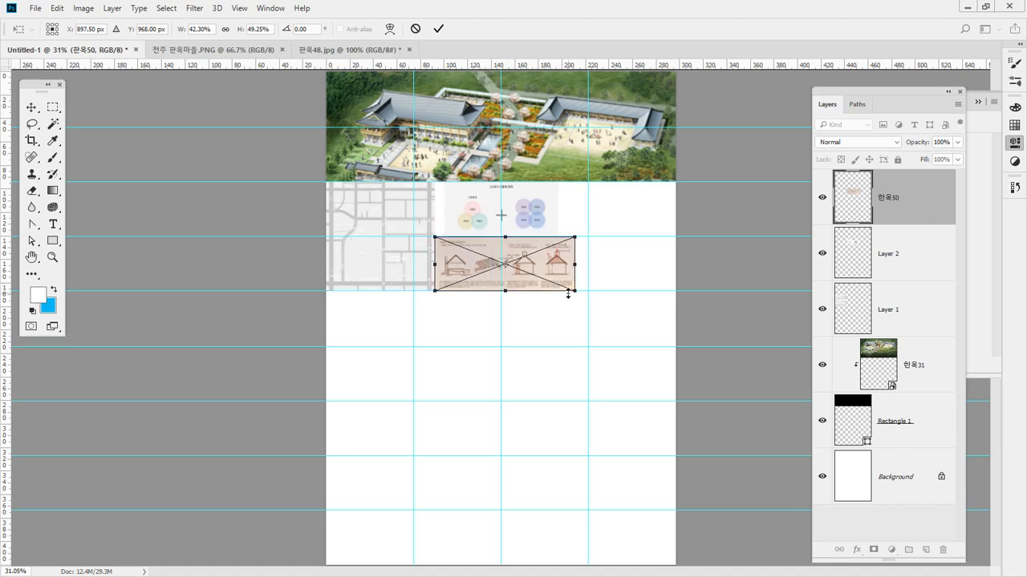
key(Return)
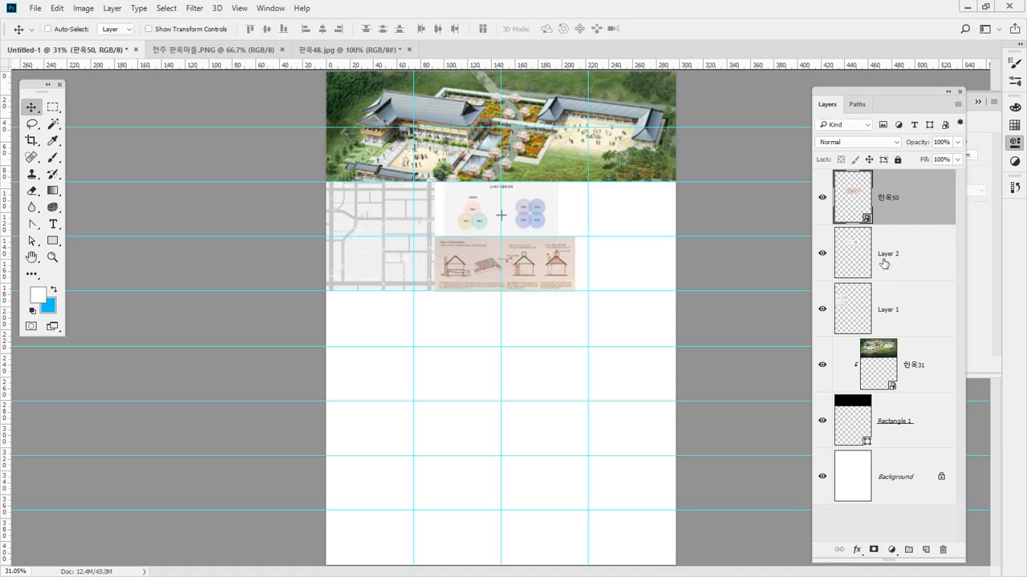
Scale the village map on Layer 1 to about 69% around its centre.
click(891, 302)
key(ctrl+t)
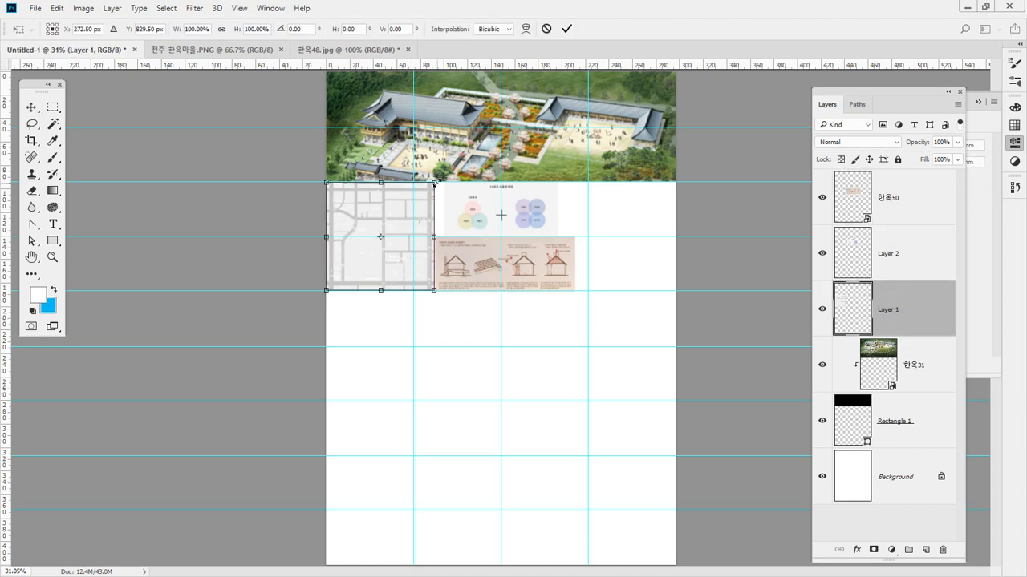
drag(434, 182, 419, 199)
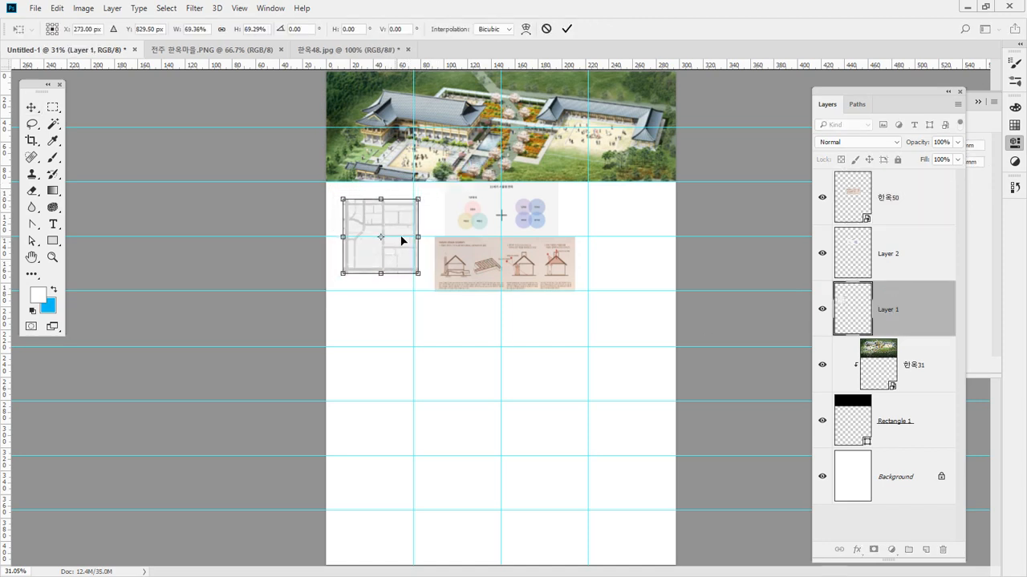
key(Return)
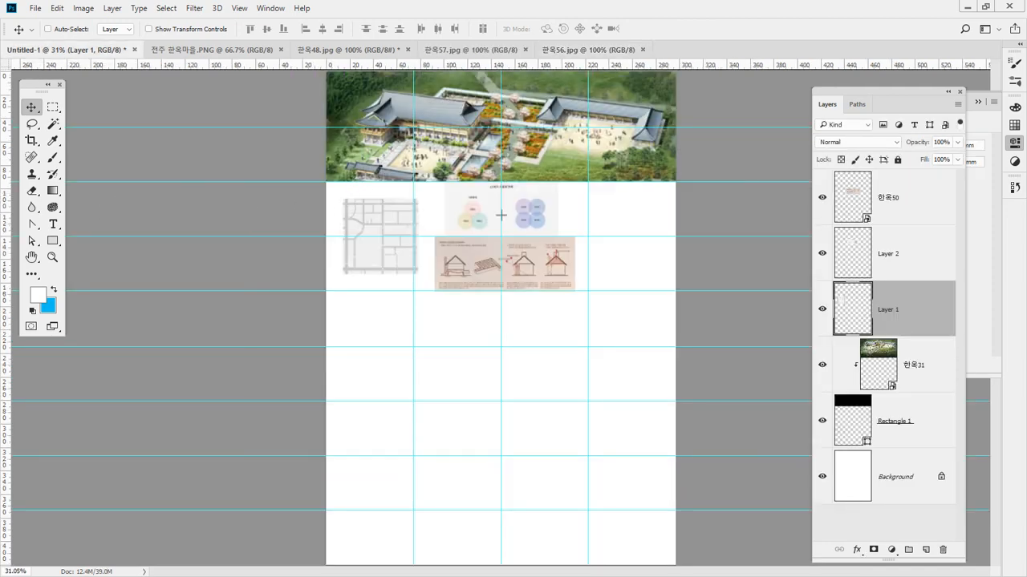
Copy the New Technology diagram area from 한옥56.jpg and paste it into the Untitled-1 board.
click(569, 50)
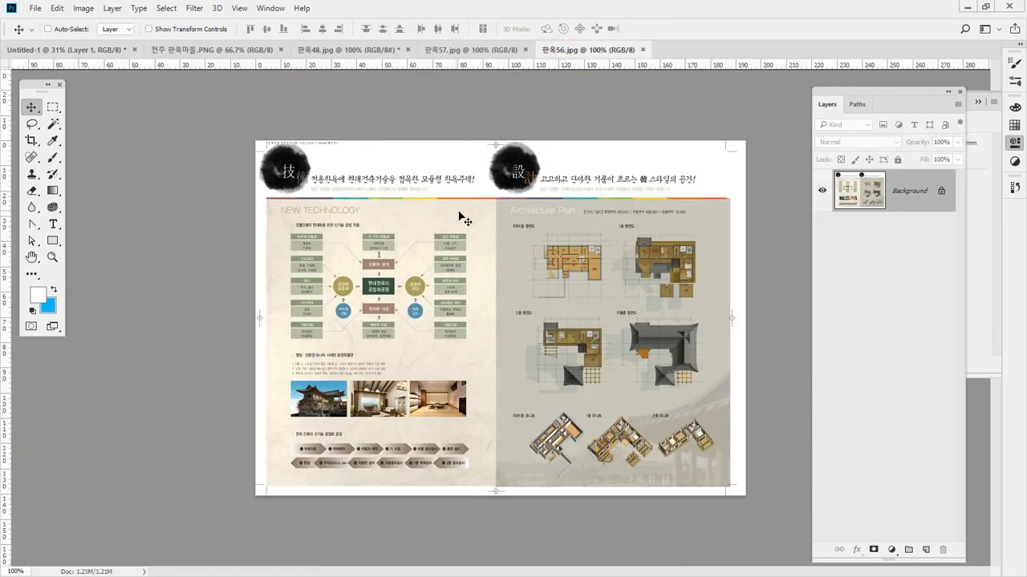
key(m)
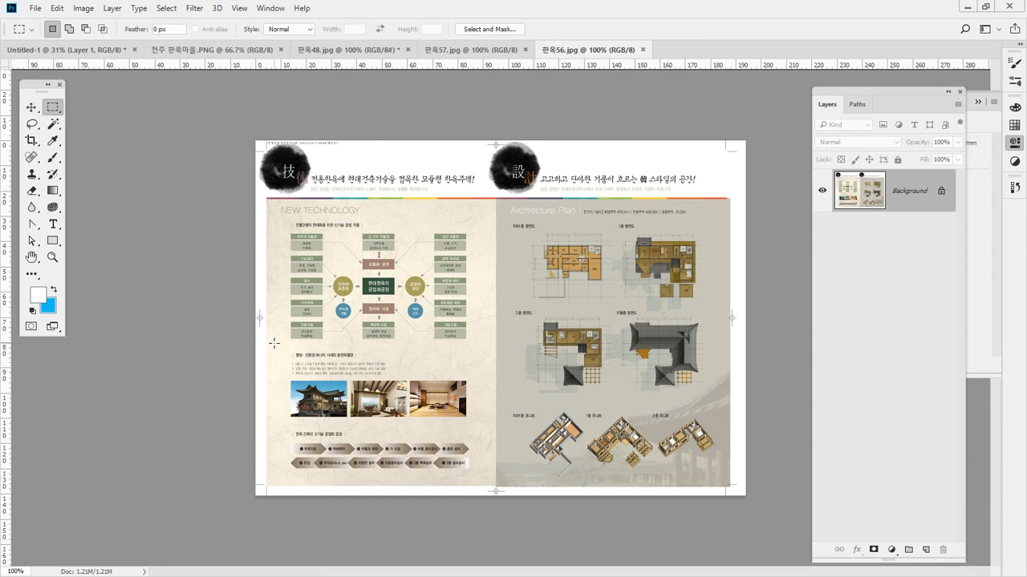
drag(275, 343, 482, 203)
click(103, 49)
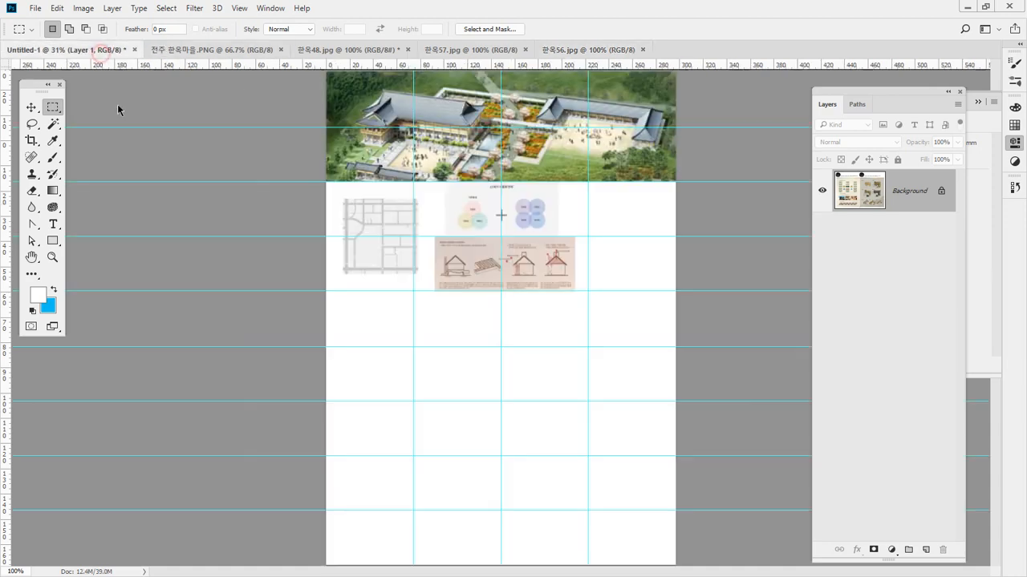
key(ctrl+v)
Resize the pasted New Technology diagram to the rightmost grid column's width and align it level with the map below the header.
key(v)
drag(516, 325, 592, 280)
key(ctrl)
key(ctrl+t)
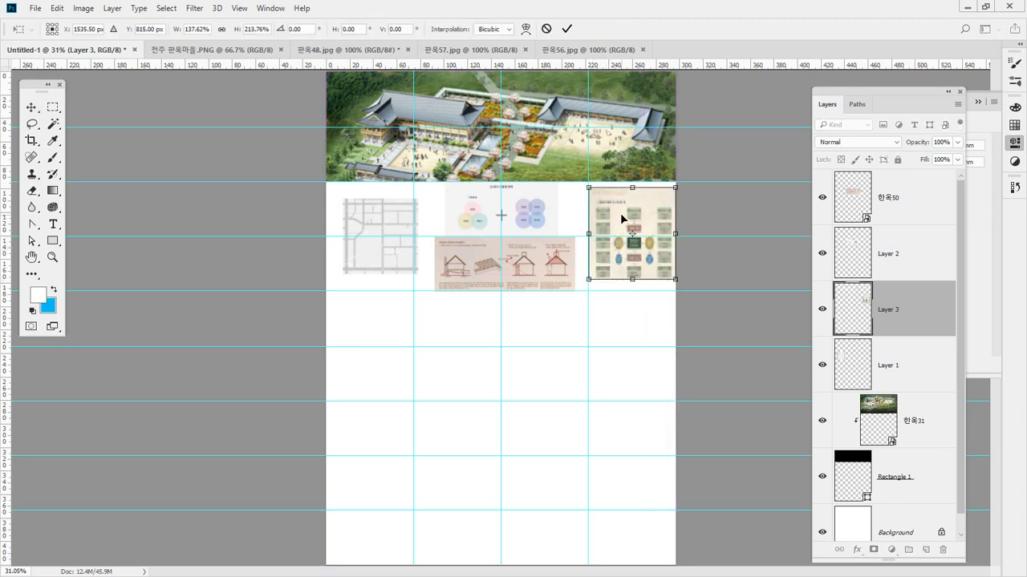
drag(621, 216, 622, 227)
mouse_move(589, 292)
mouse_down()
mouse_move(599, 272)
mouse_move(592, 276)
mouse_up()
key(Return)
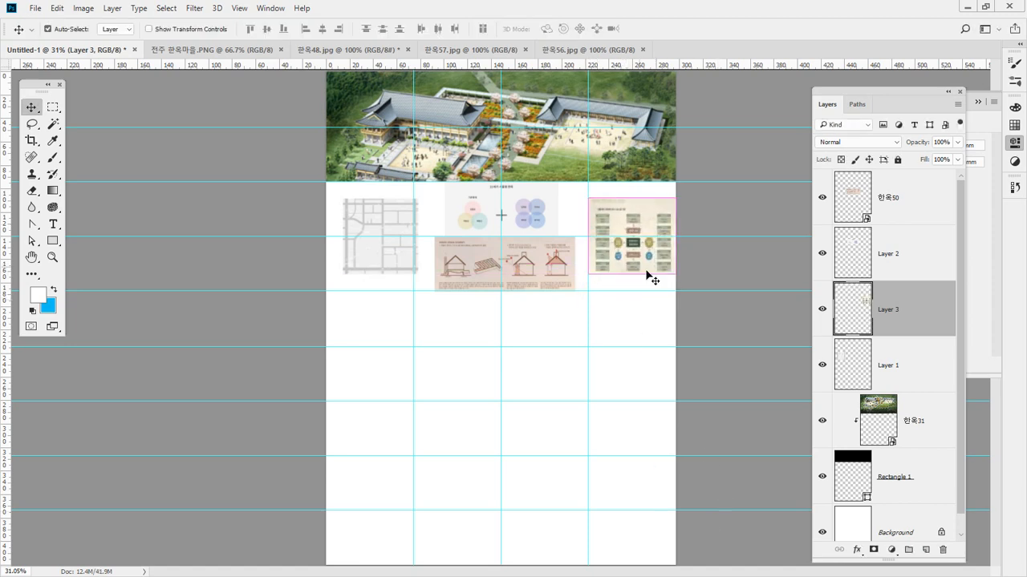
key(ctrl+alt+d)
drag(671, 291, 672, 302)
drag(323, 300, 733, 300)
drag(417, 187, 417, 302)
drag(575, 190, 575, 303)
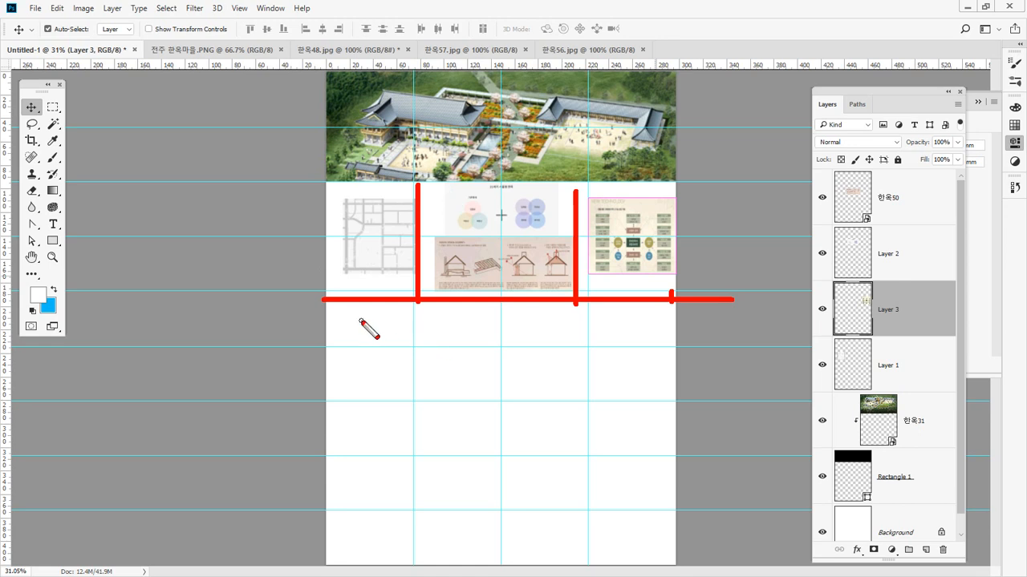
drag(433, 188, 432, 304)
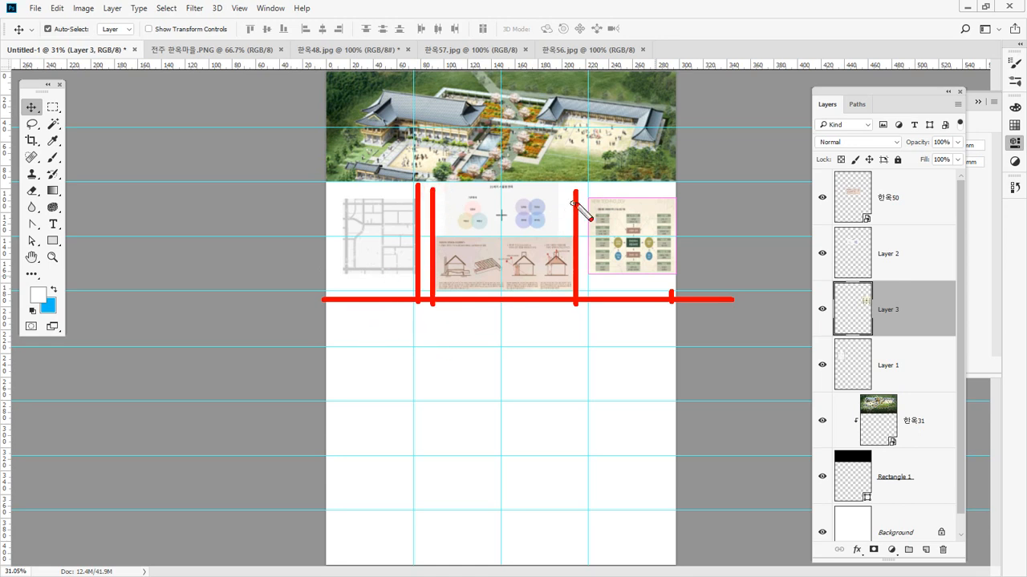
drag(578, 195, 579, 301)
drag(580, 197, 582, 307)
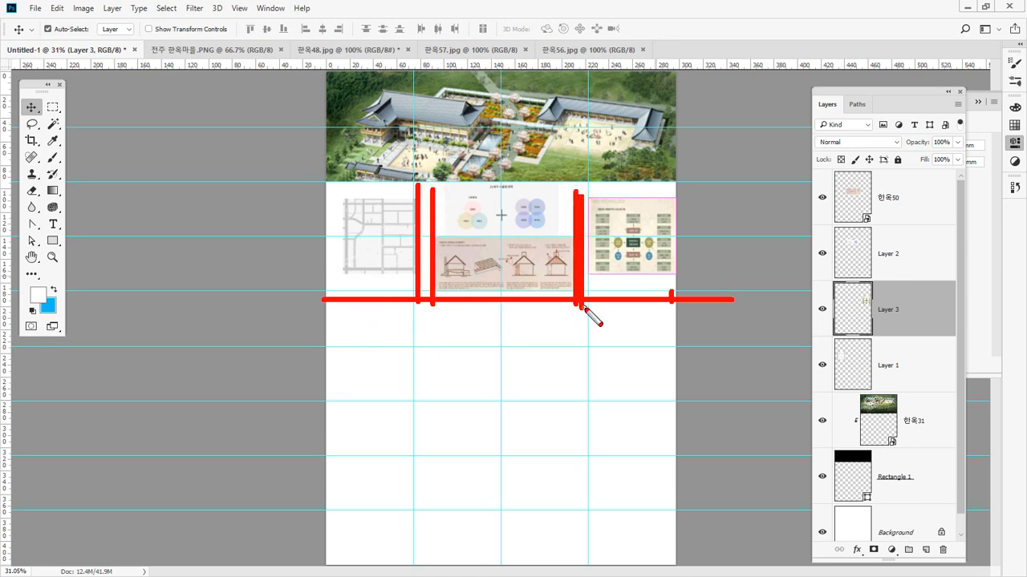
key(Escape)
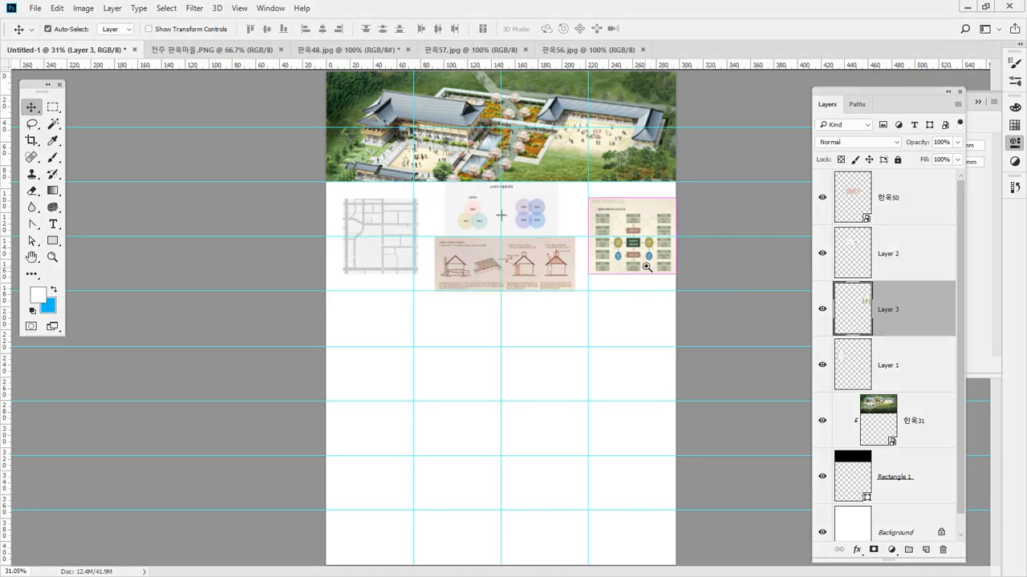
click(646, 267)
click(651, 289)
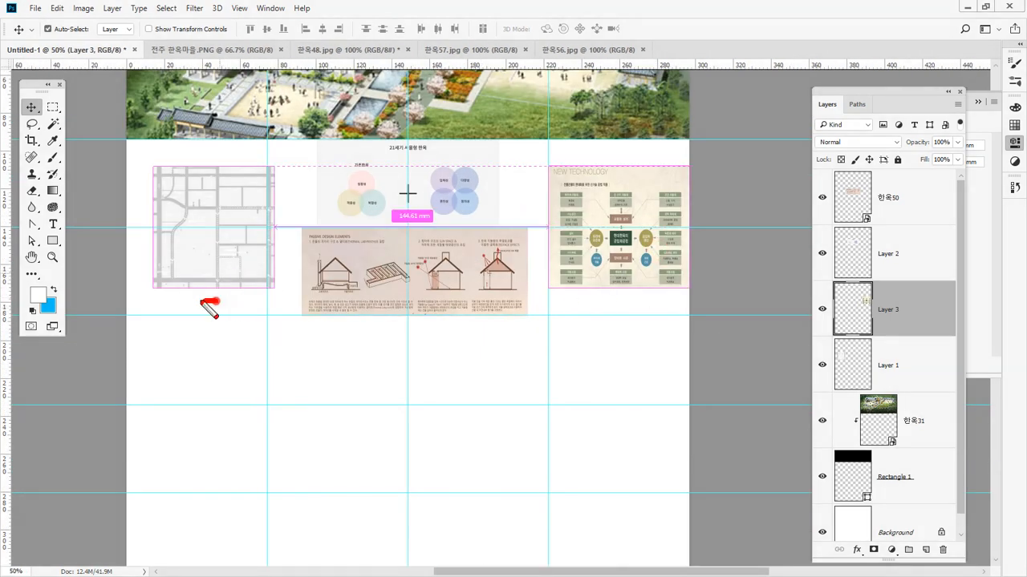
mouse_move(216, 303)
mouse_down()
mouse_move(203, 170)
mouse_move(275, 263)
mouse_up()
mouse_move(481, 195)
mouse_down()
mouse_move(442, 192)
mouse_move(486, 190)
mouse_up()
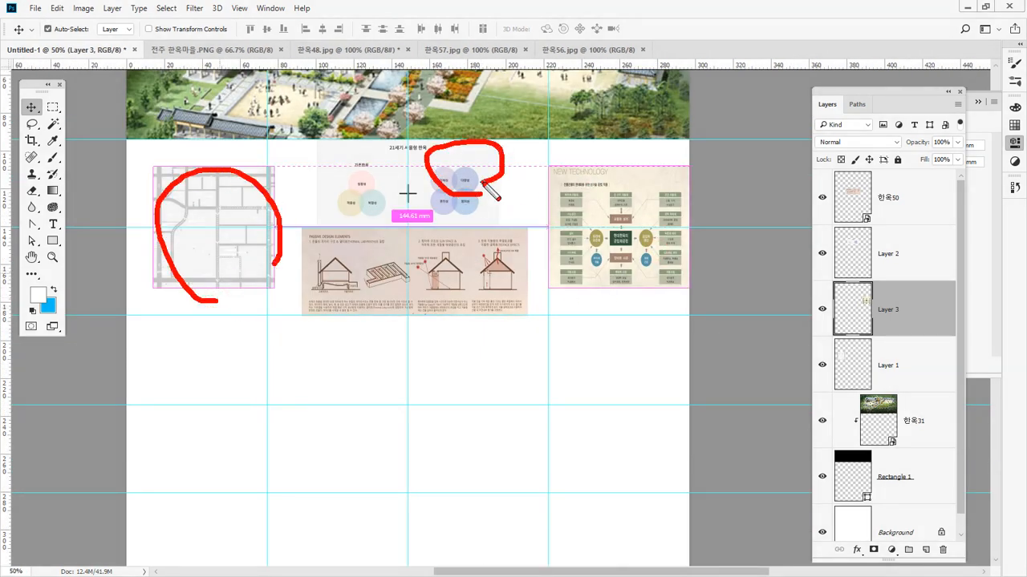
mouse_move(398, 258)
mouse_down()
mouse_move(408, 271)
mouse_move(437, 254)
mouse_up()
drag(600, 236, 631, 230)
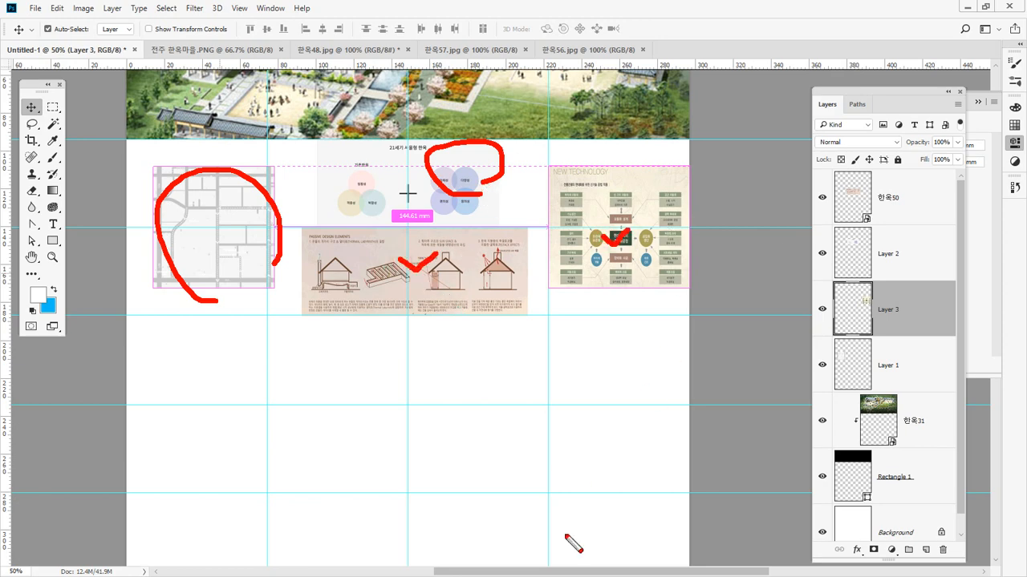
Apply Levels to the New Technology diagram on Layer 3, sampling its beige paper background as the white point.
key(Escape)
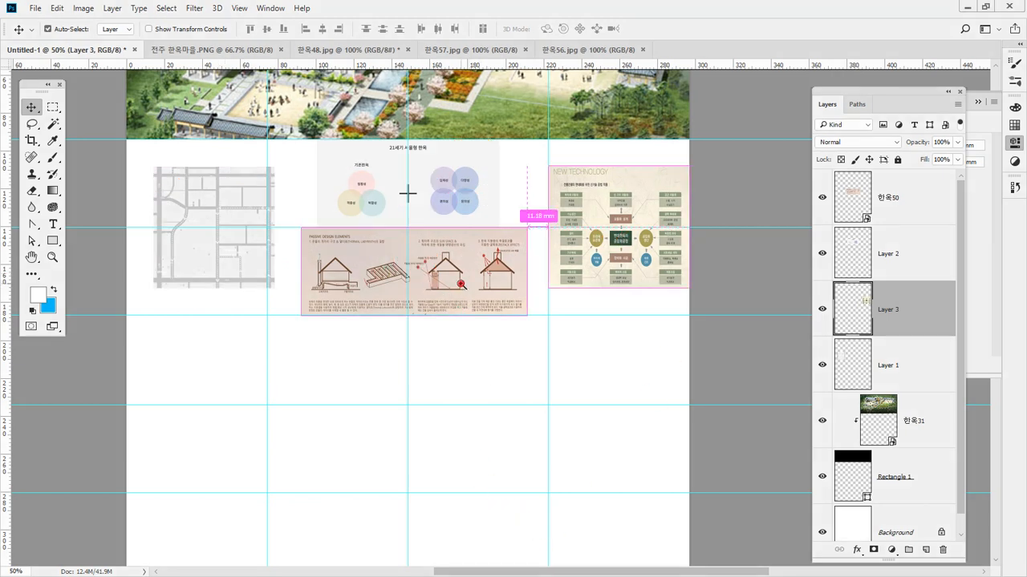
ctrl+click(459, 282)
ctrl+click(649, 193)
drag(693, 242, 489, 300)
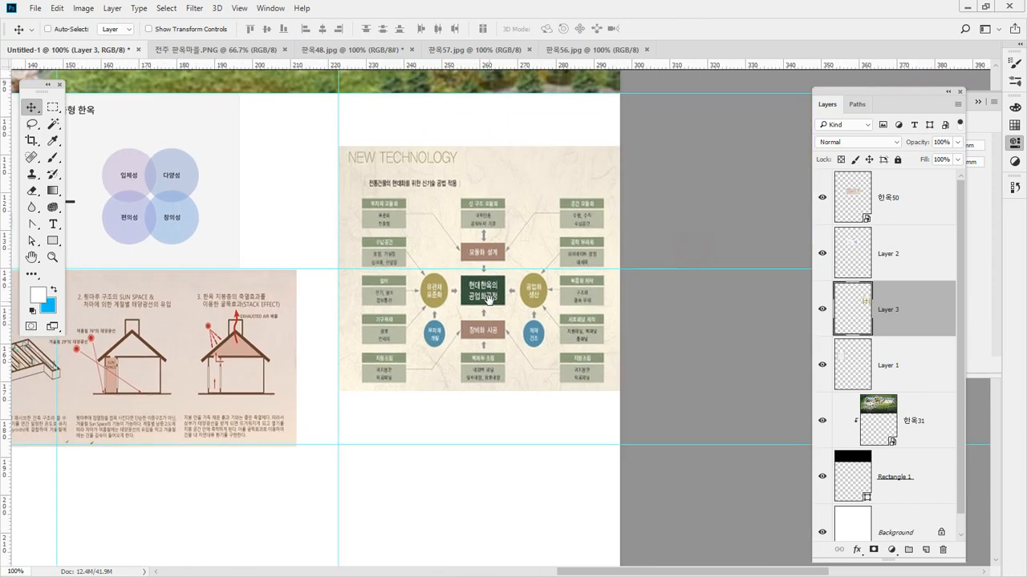
ctrl+click(542, 275)
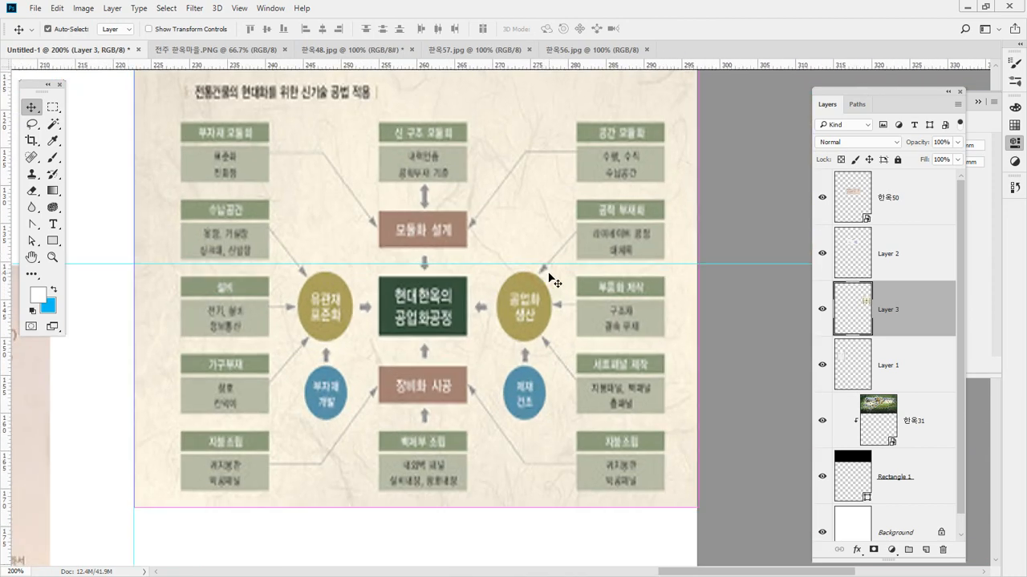
click(86, 12)
mouse_move(91, 38)
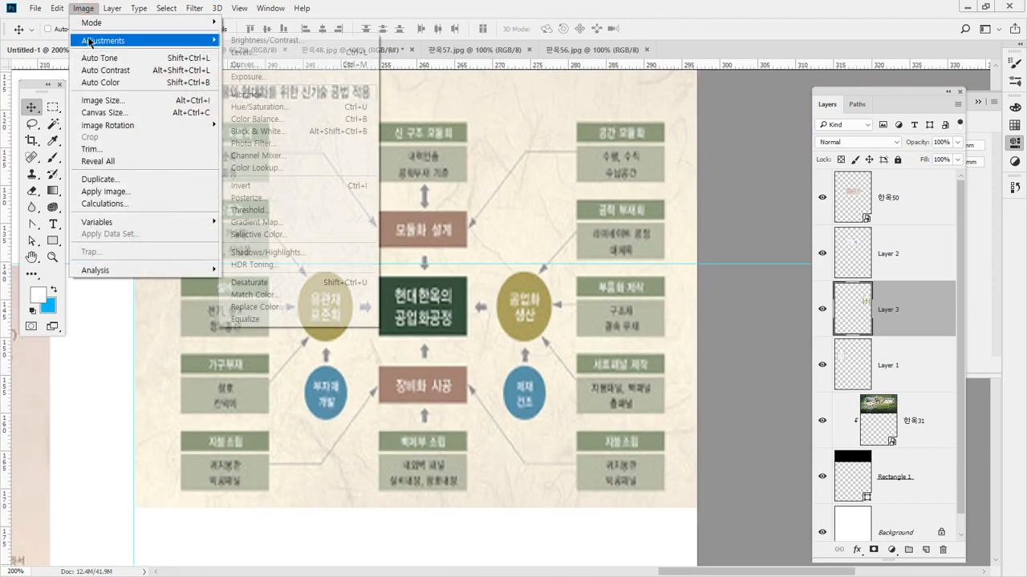
click(272, 55)
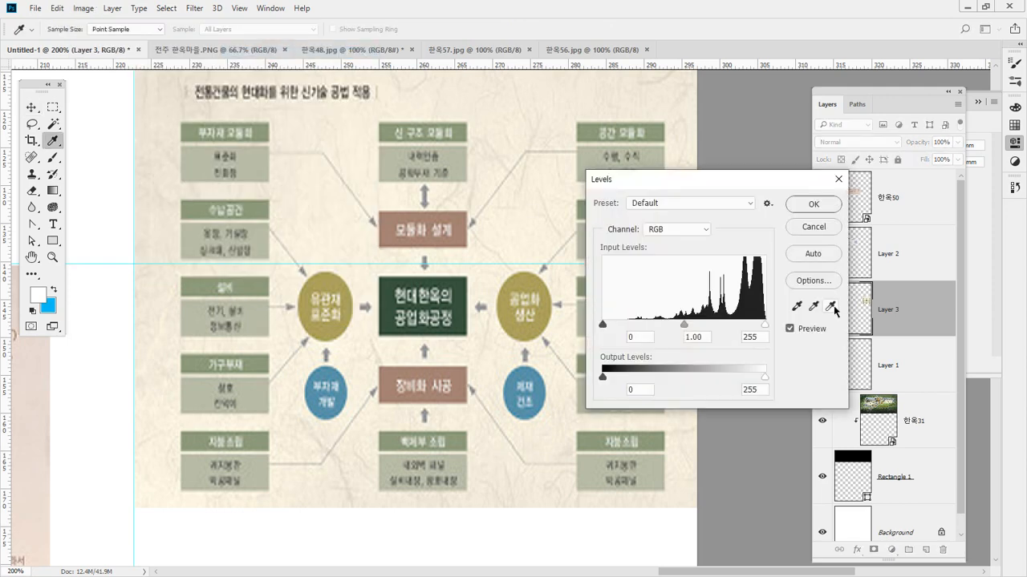
click(830, 306)
click(526, 217)
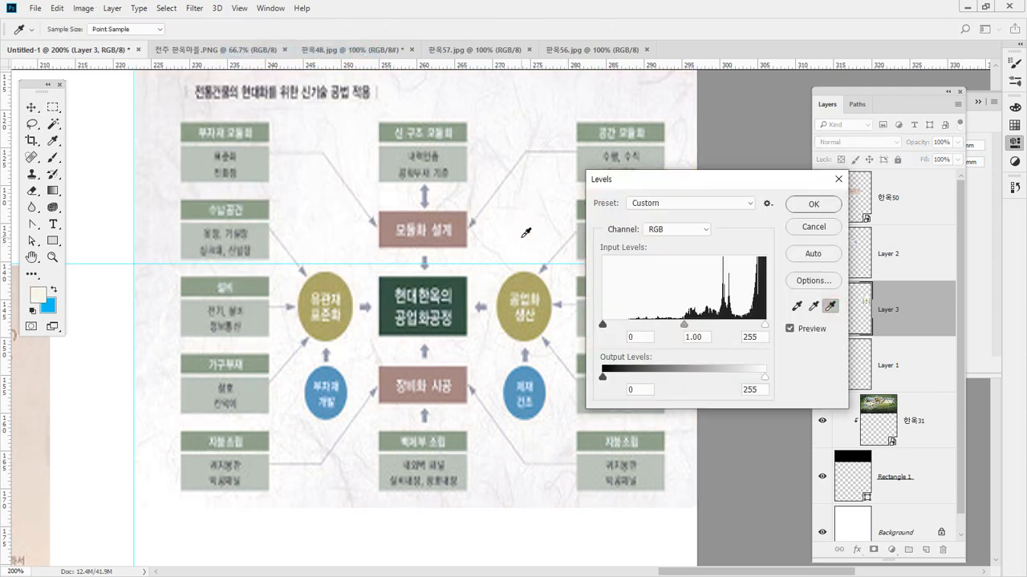
click(814, 203)
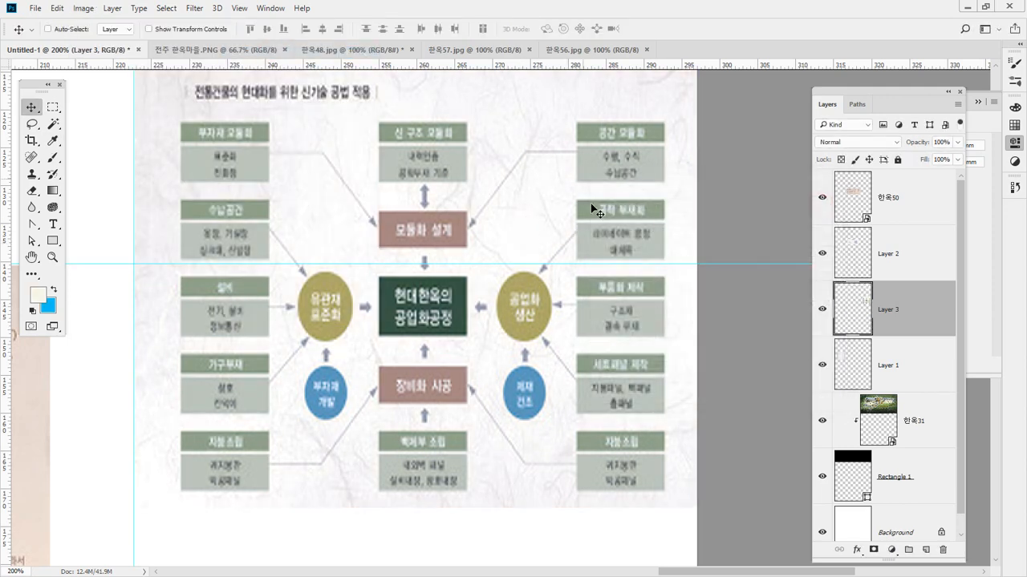
Open the embedded contents of the 한옥50 smart object to view the source image, and return to the Untitled-1 board.
drag(317, 255, 816, 224)
drag(504, 247, 636, 191)
click(87, 9)
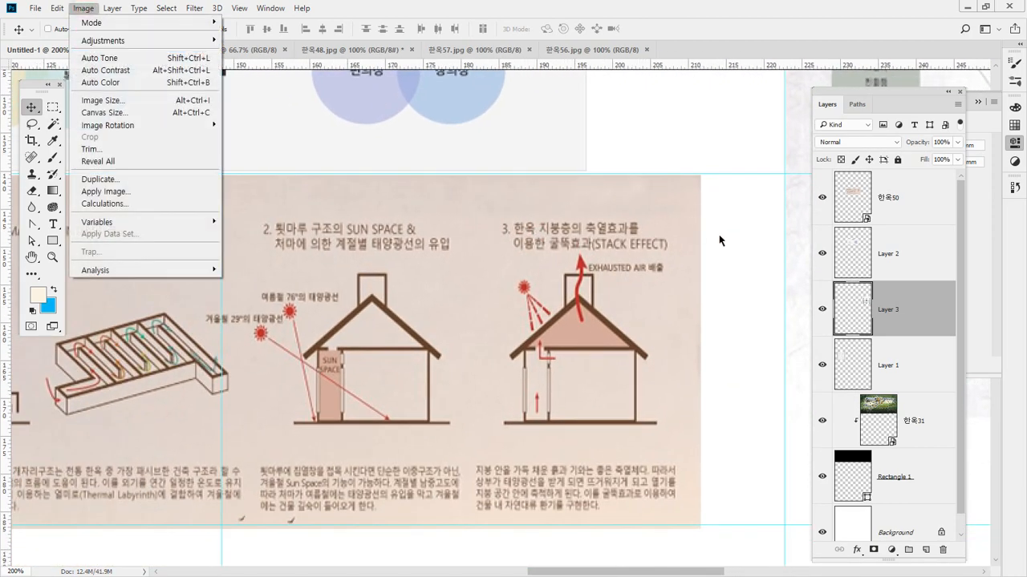
click(857, 199)
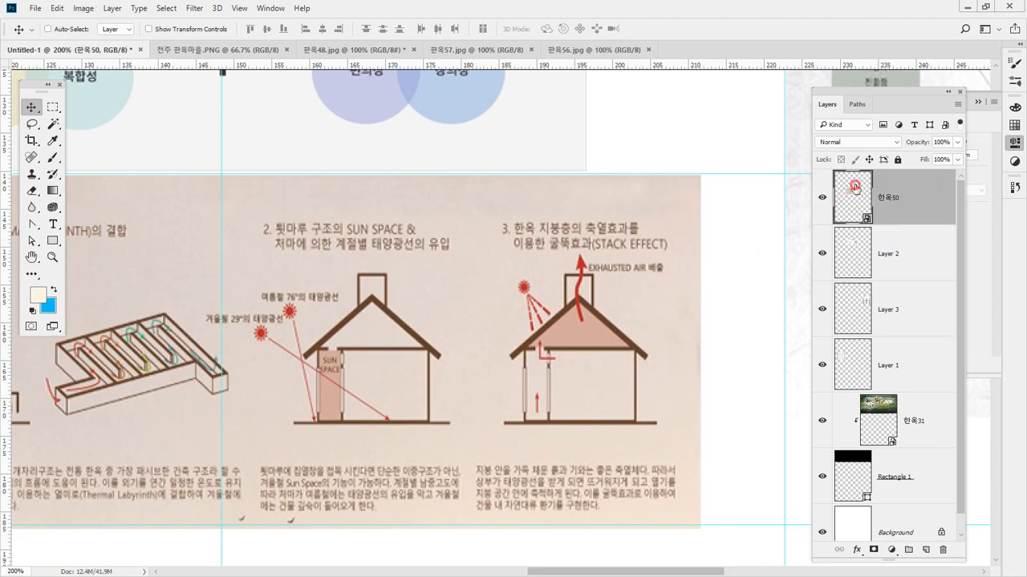
double_click(855, 188)
click(516, 227)
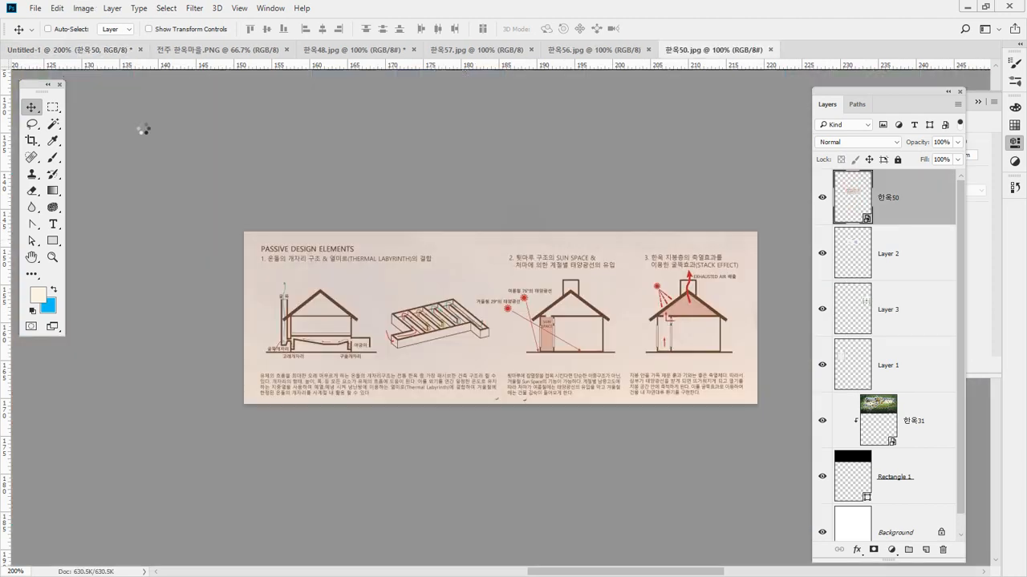
click(84, 50)
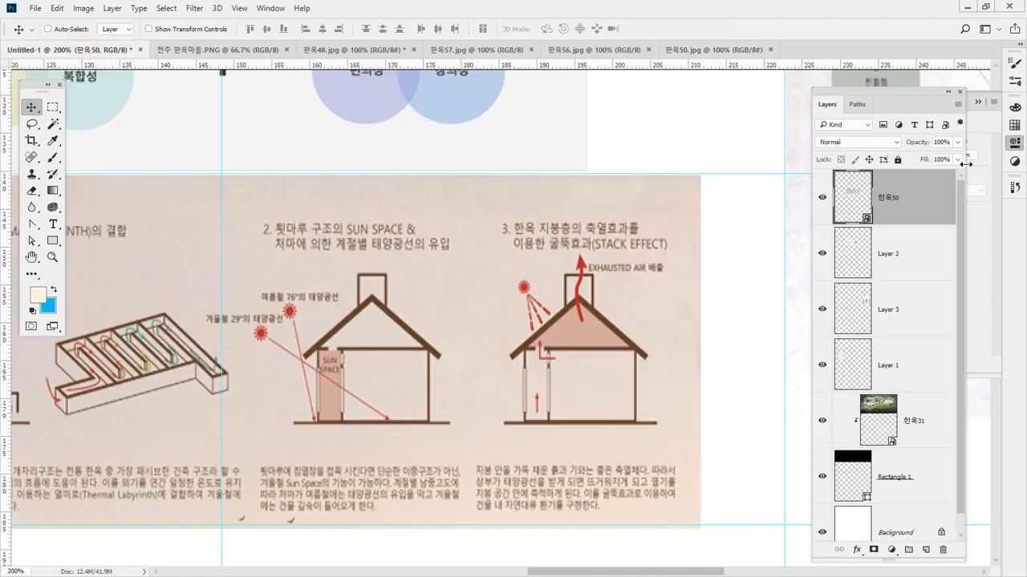
click(956, 105)
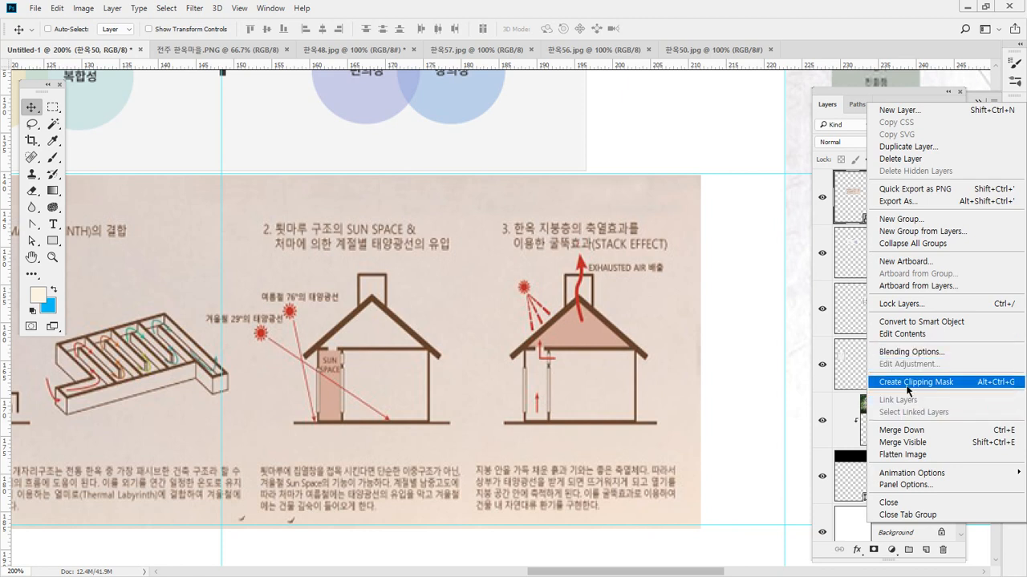
click(854, 197)
right_click(857, 198)
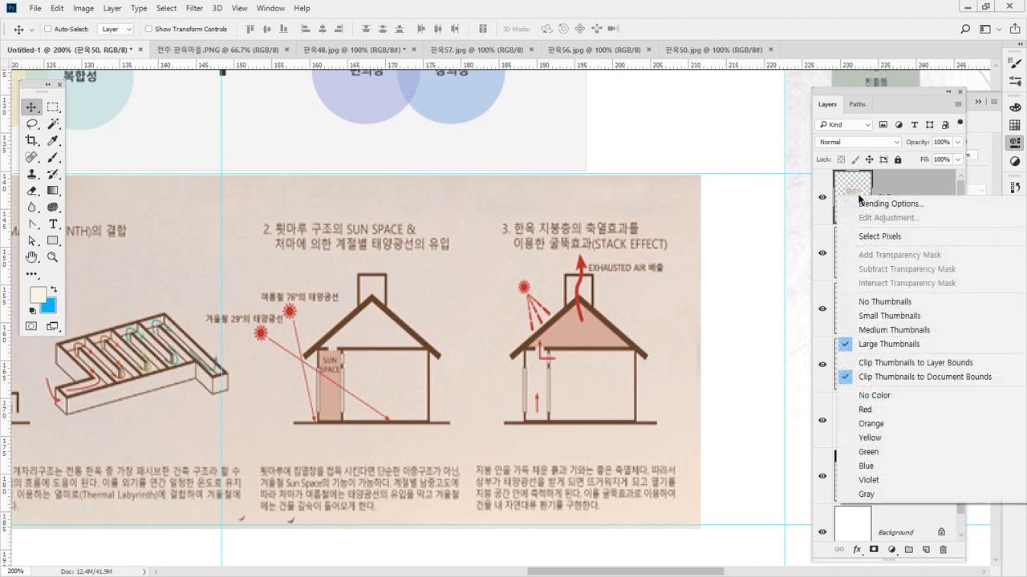
click(852, 181)
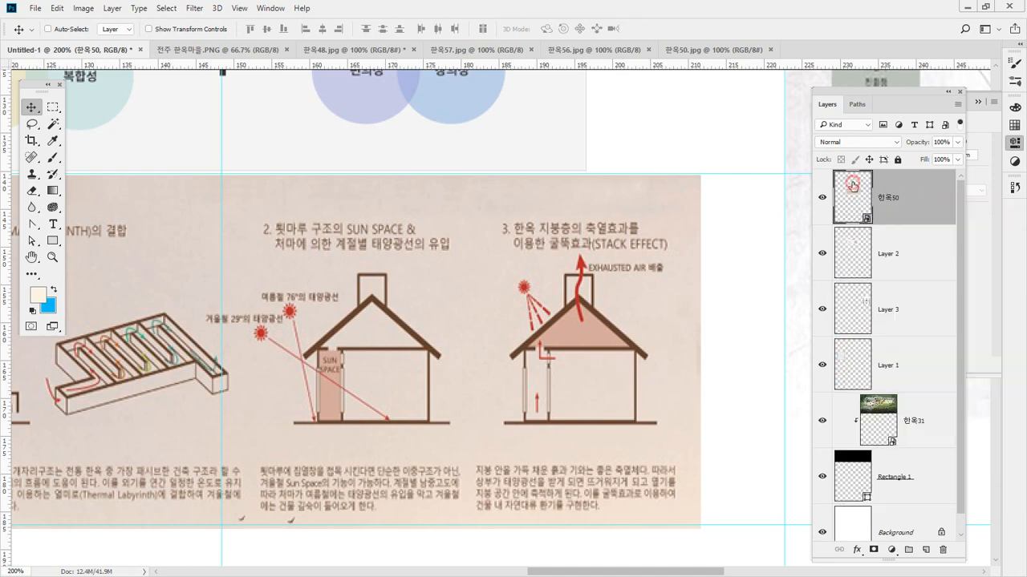
click(960, 101)
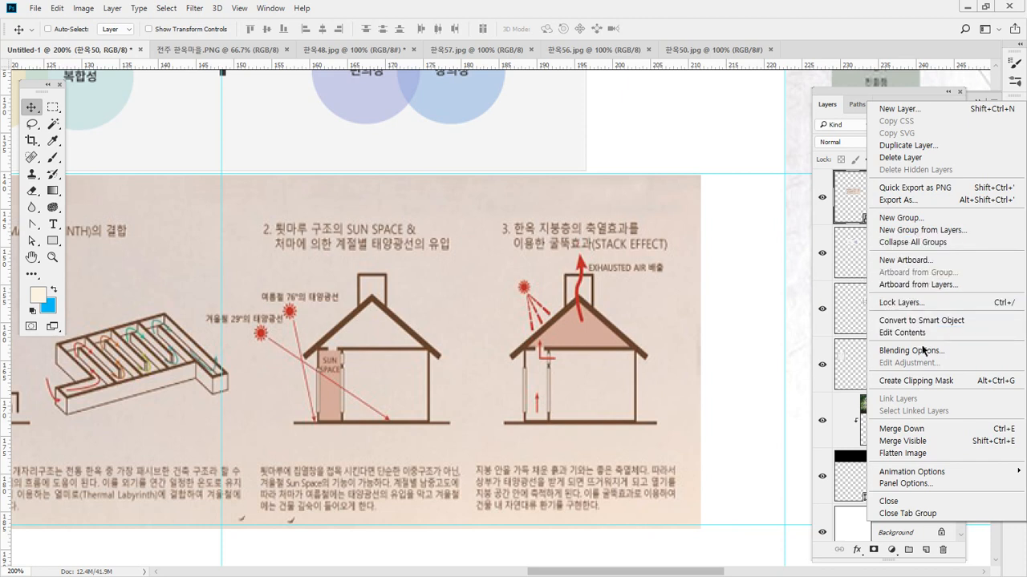
click(838, 217)
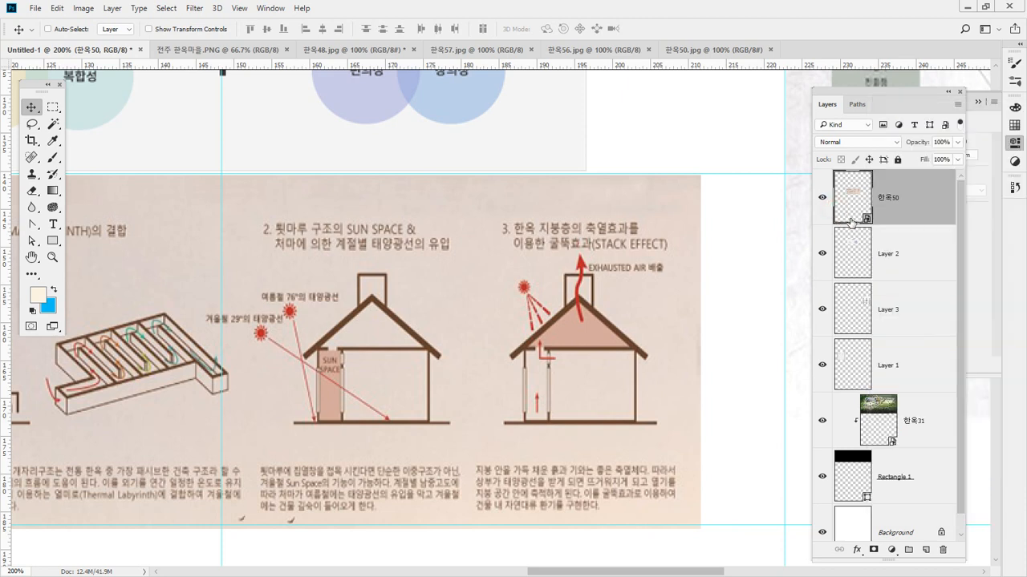
Apply Levels to the 한옥50 smart object, sampling its pinkish background as the white point.
key(i)
key(ctrl+l)
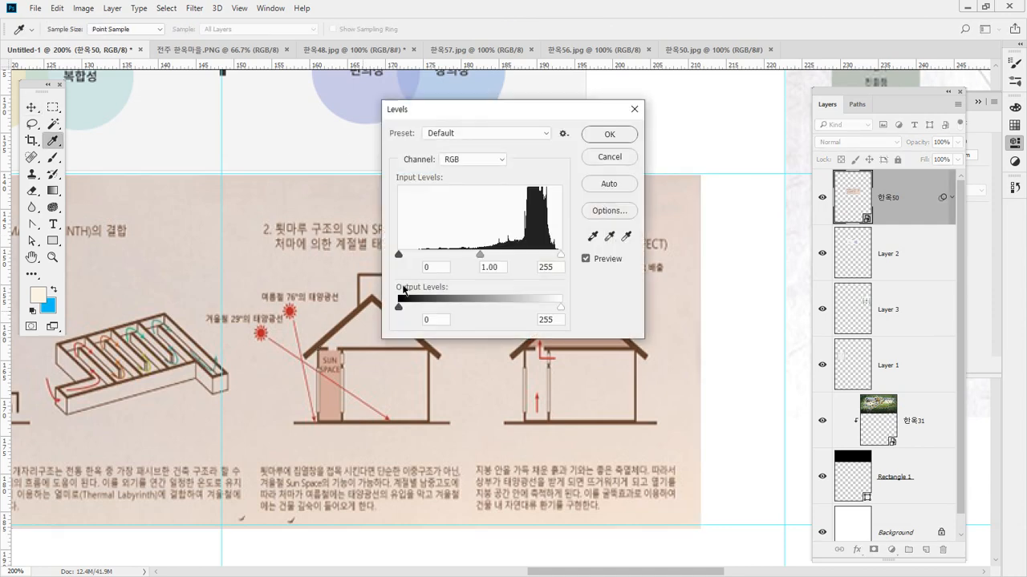
click(626, 236)
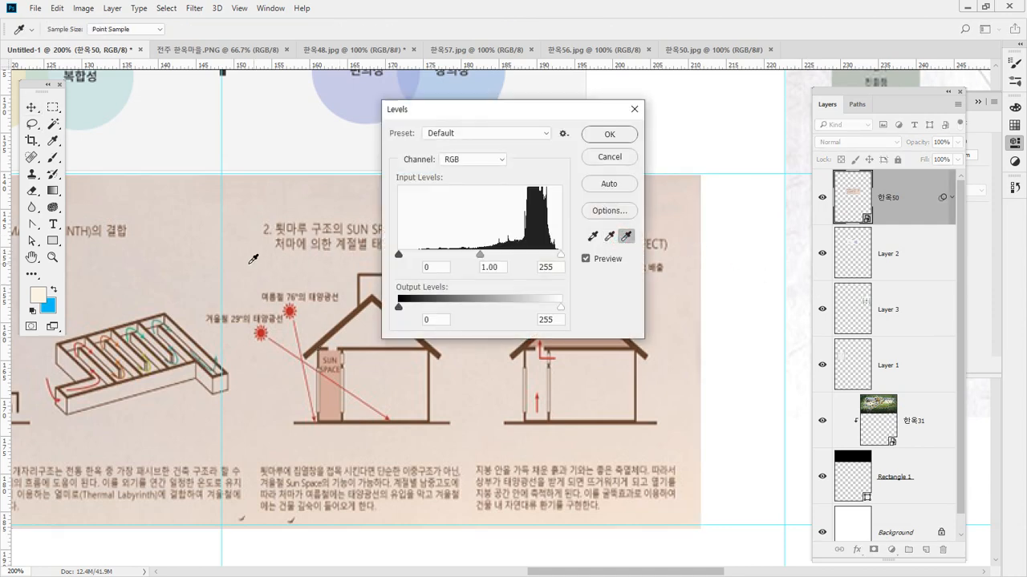
click(205, 242)
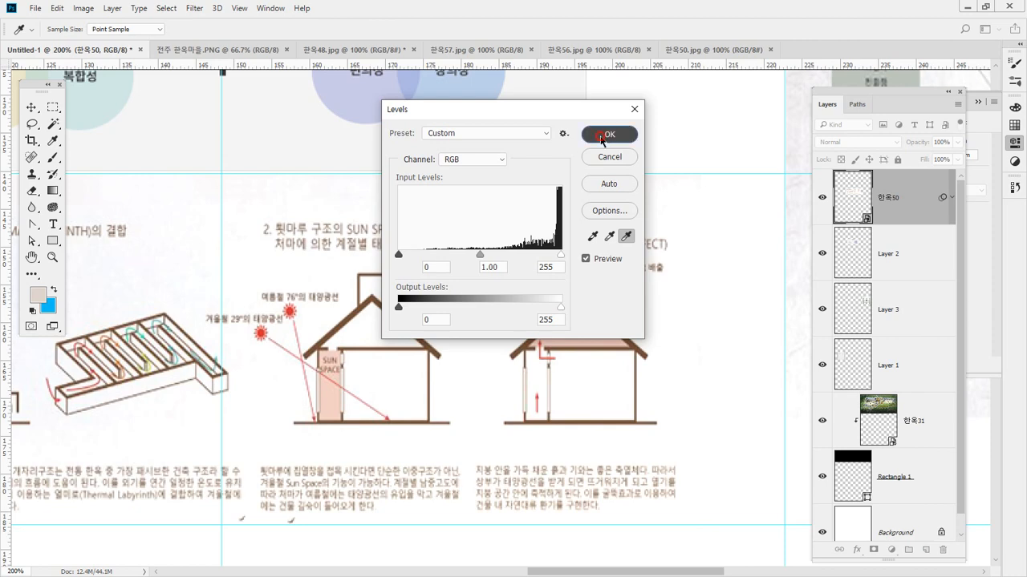
click(607, 134)
key(v)
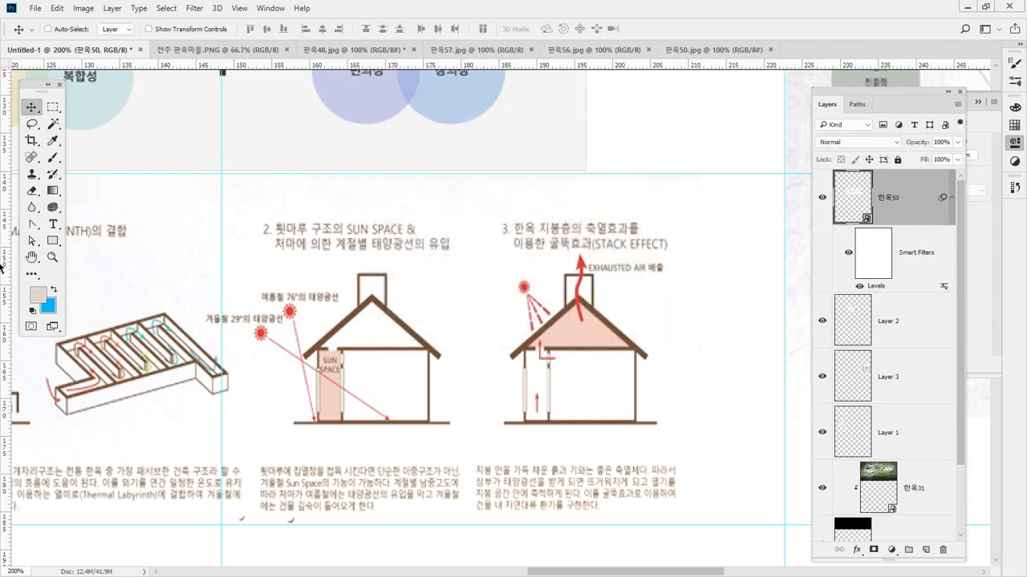
double_click(31, 257)
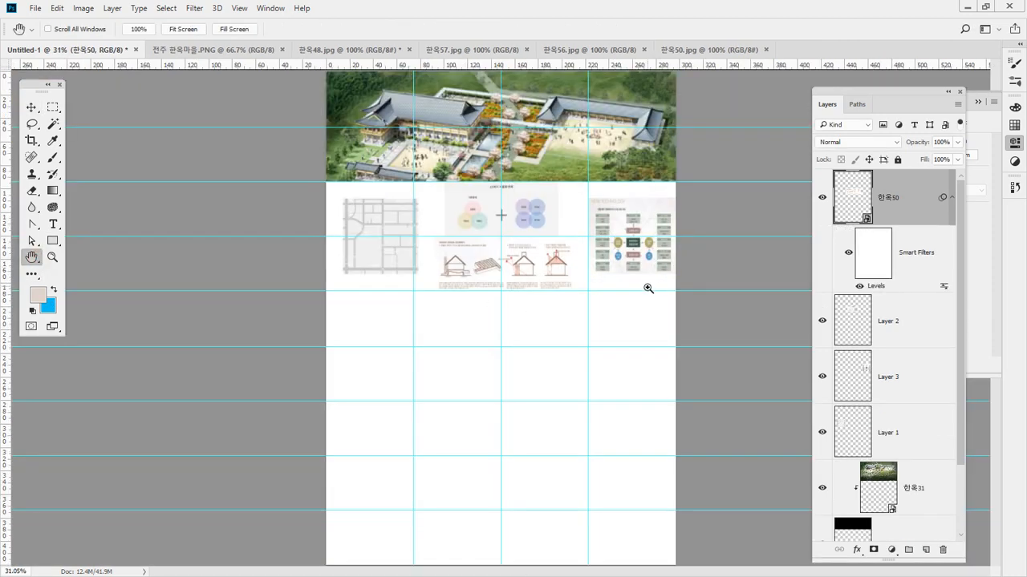
mouse_move(680, 287)
mouse_down()
mouse_move(317, 283)
mouse_move(312, 190)
mouse_move(353, 178)
mouse_move(690, 175)
mouse_move(724, 197)
mouse_move(717, 285)
mouse_move(345, 289)
mouse_up()
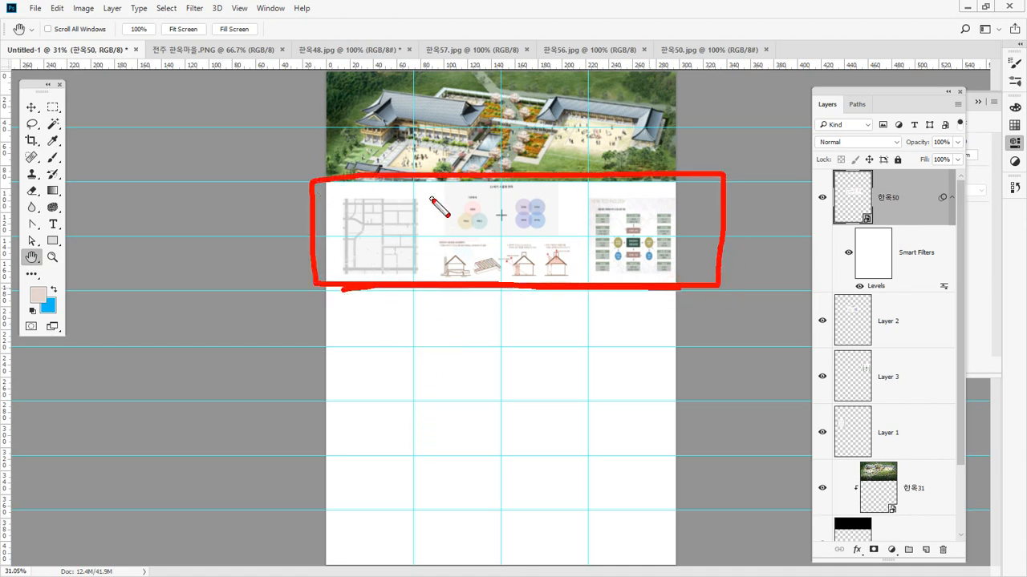
drag(431, 198, 431, 273)
drag(580, 197, 581, 273)
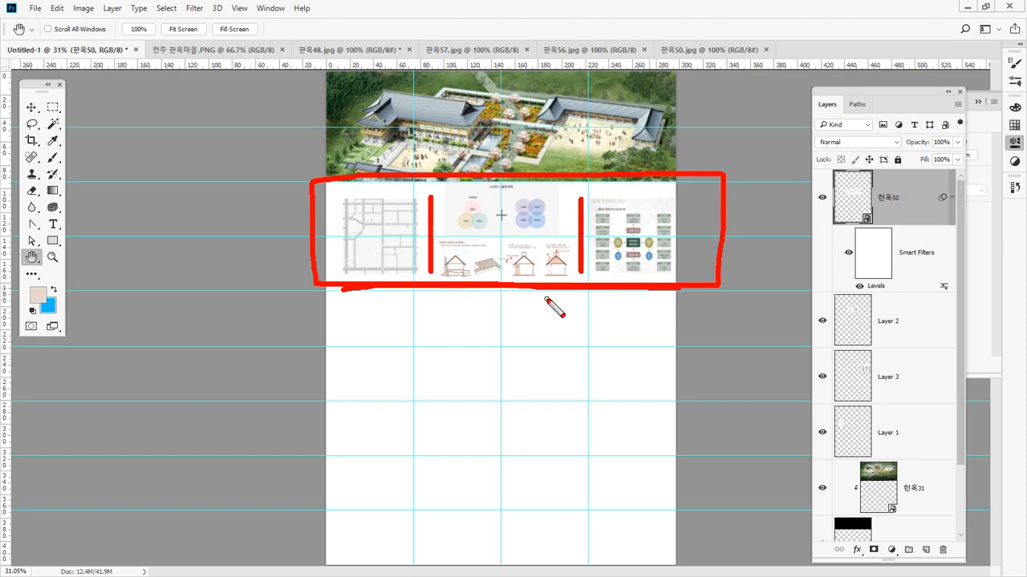
key(Escape)
Scale the 한옥50 image to 26.39% width and 30.71% height, centred on the middle guide, and shift it slightly down below the circle diagram.
ctrl+click(563, 264)
ctrl+click(521, 257)
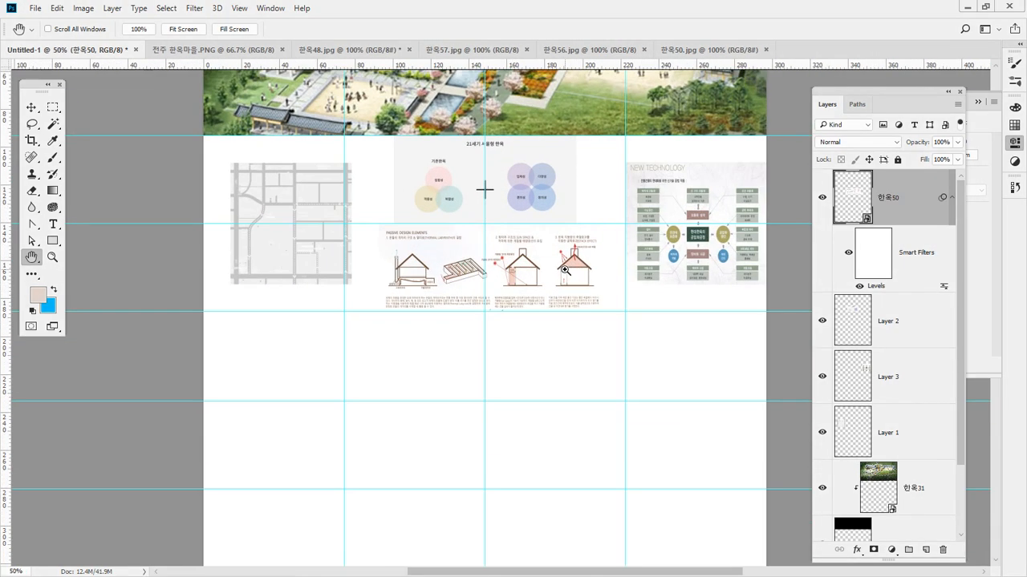
ctrl+click(563, 269)
drag(562, 277, 465, 316)
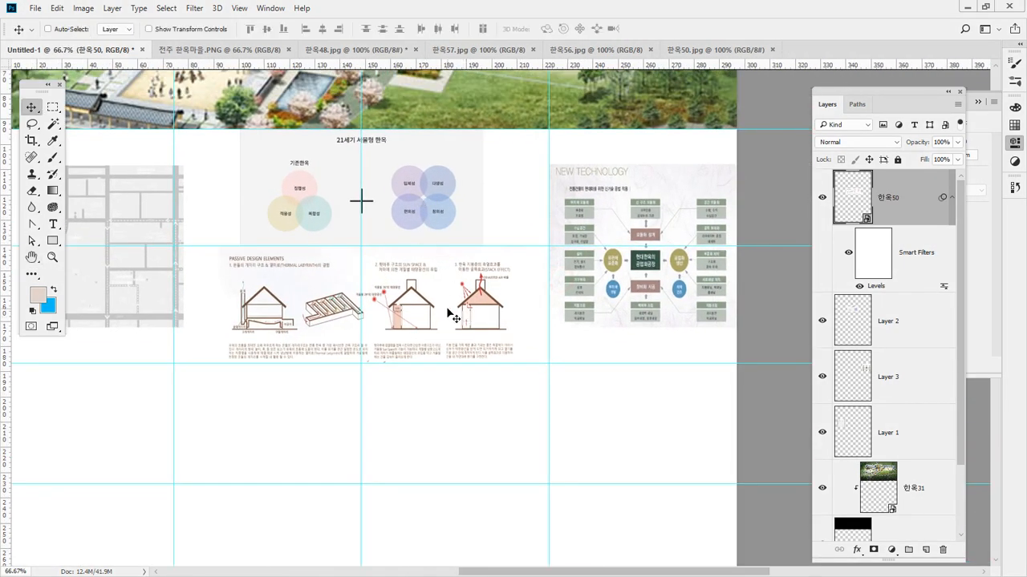
key(ctrl+t)
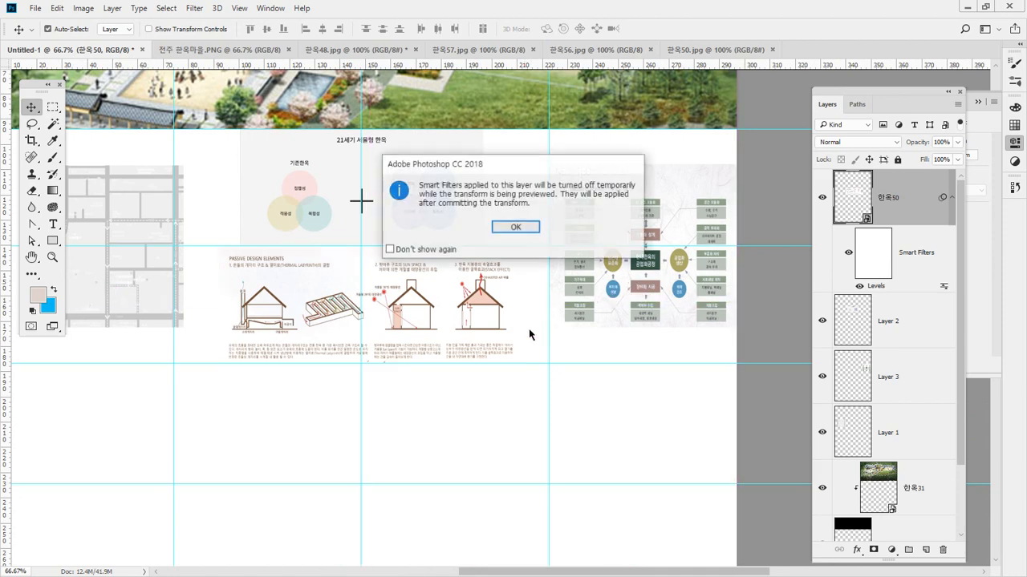
click(518, 228)
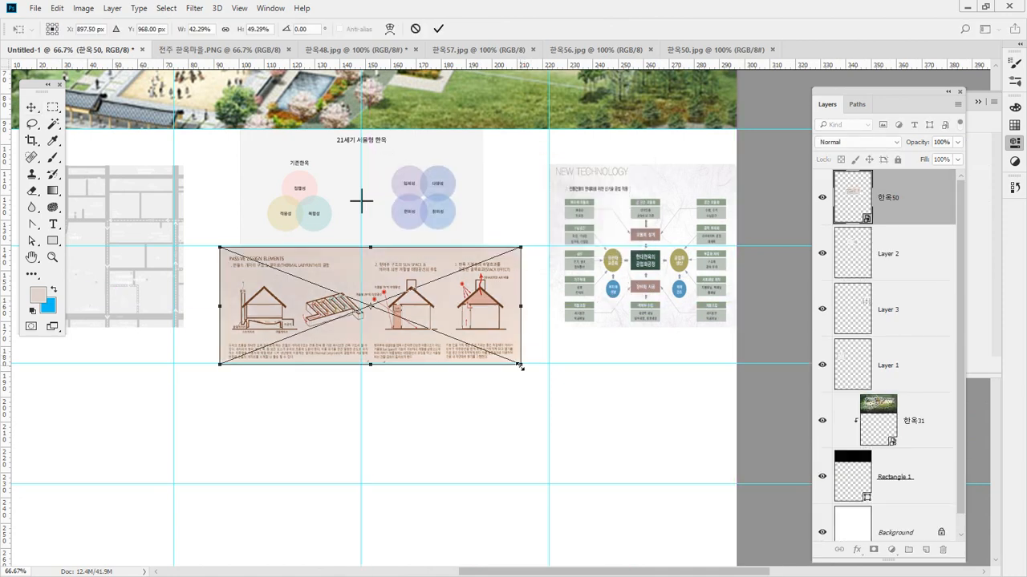
drag(520, 365, 455, 338)
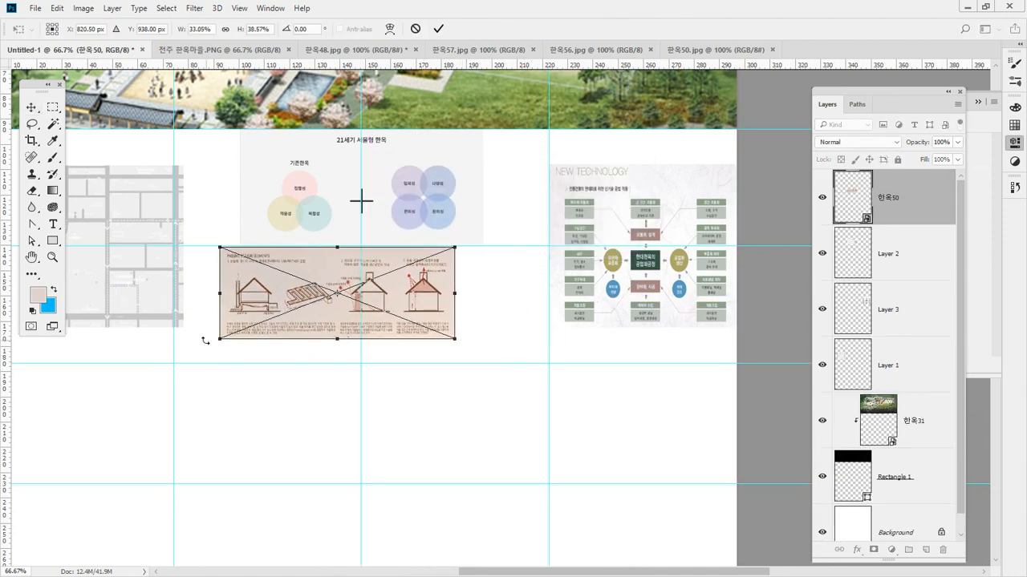
drag(220, 339, 267, 320)
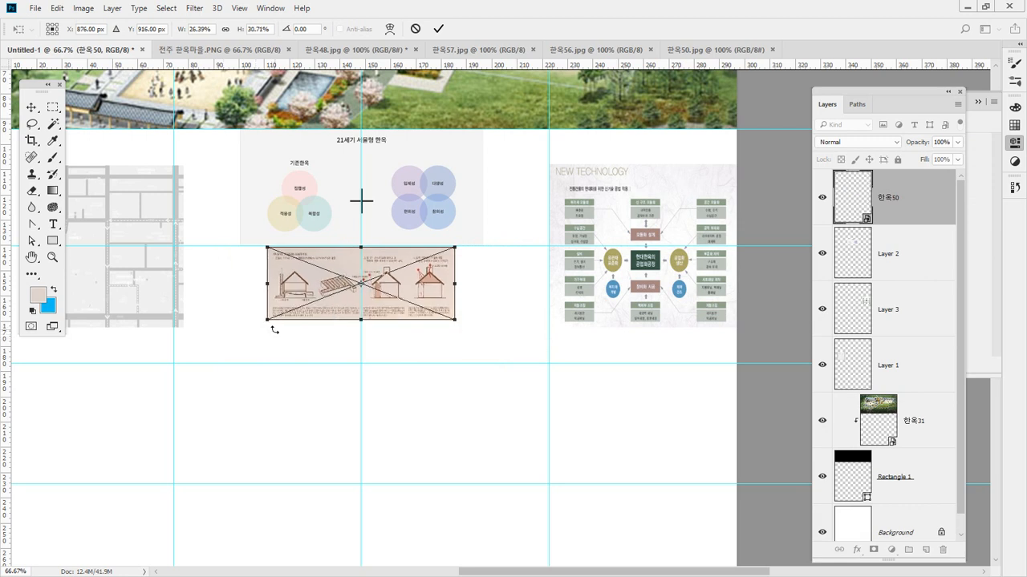
key(Return)
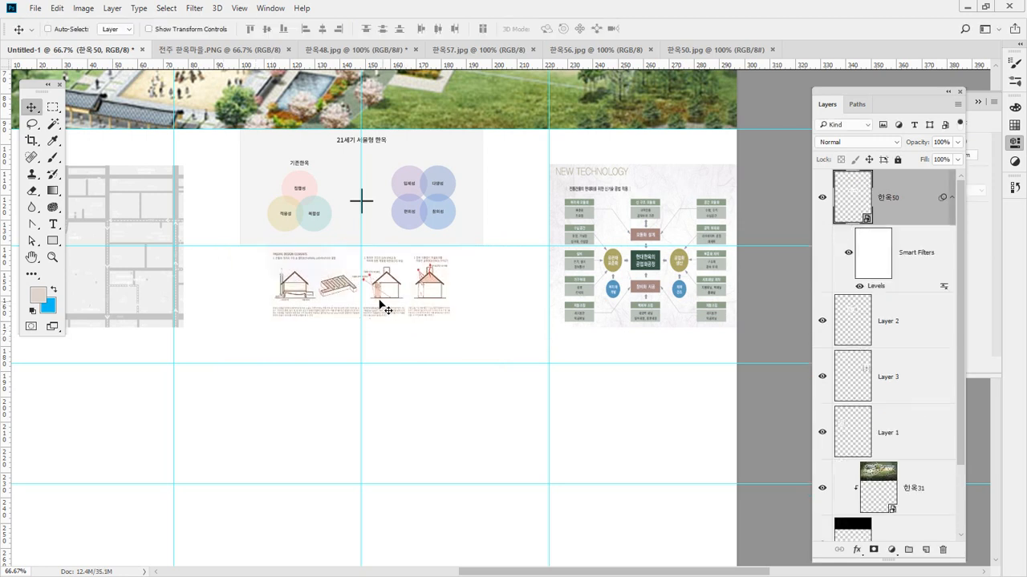
drag(416, 275, 417, 282)
drag(416, 287, 417, 285)
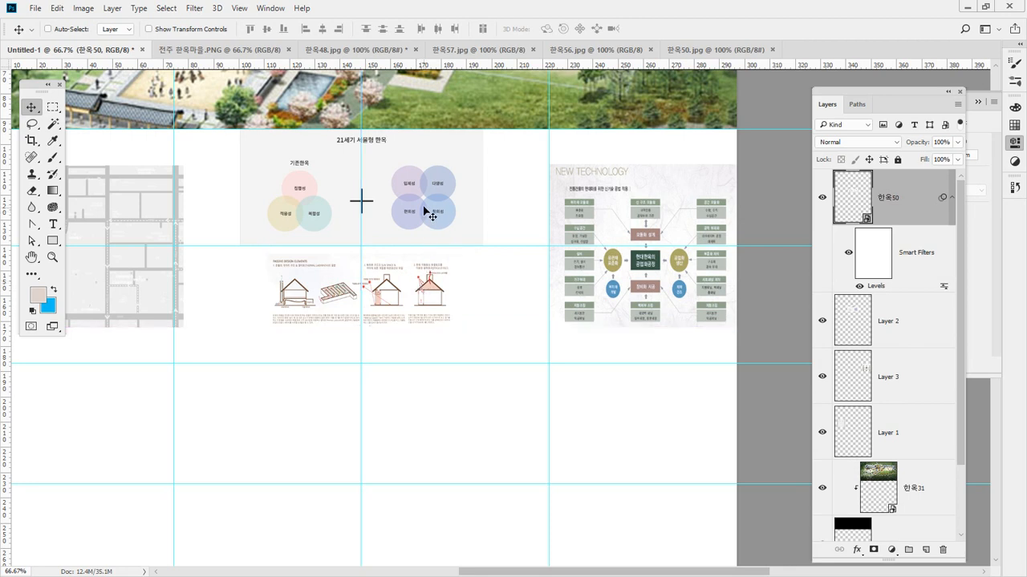
Collapse the 한옥50 smart filters, toggle Layer 2's visibility off and on, and link the 한옥50 and Layer 2 layers together.
click(952, 198)
click(820, 261)
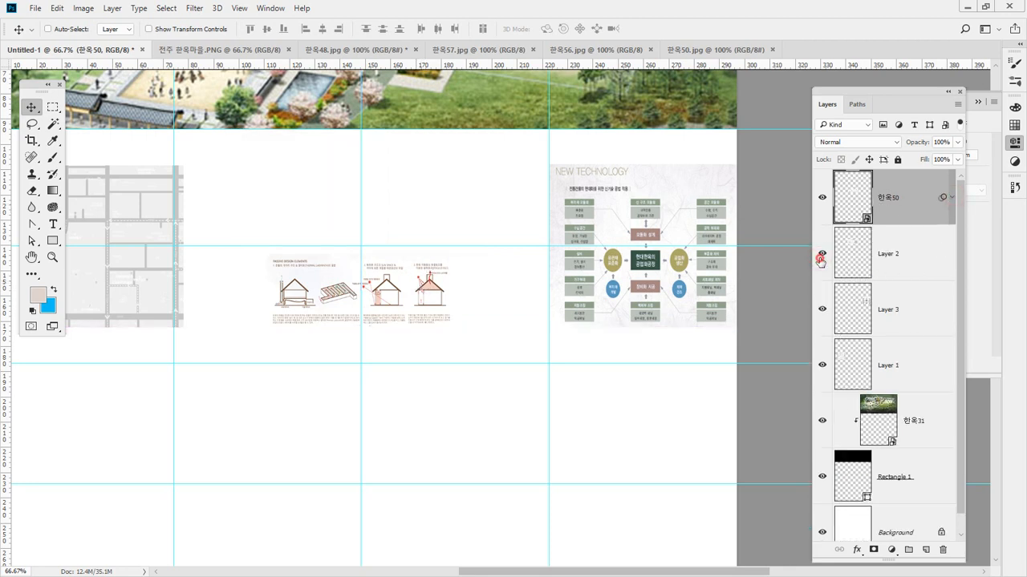
click(819, 260)
click(850, 252)
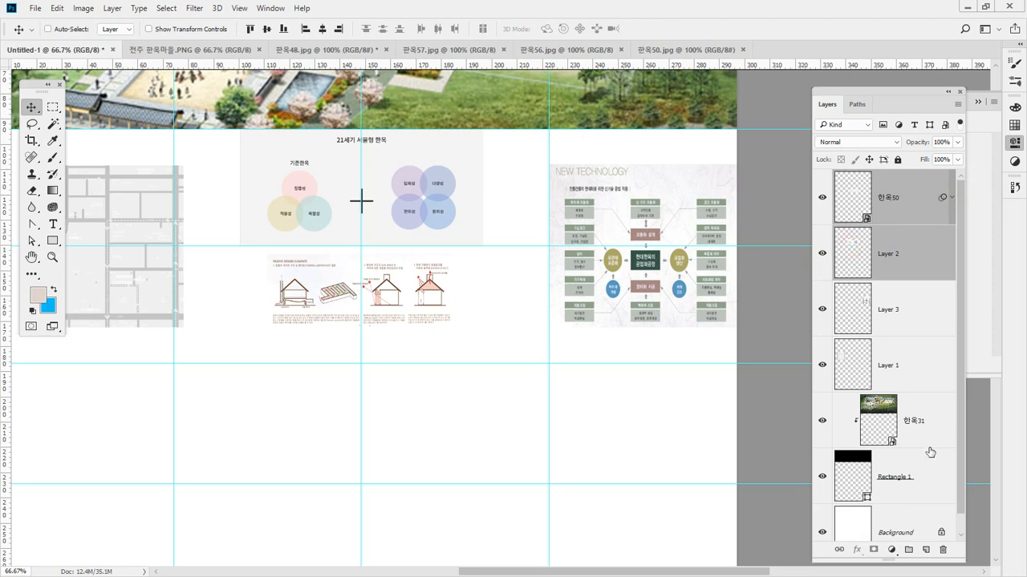
click(838, 550)
double_click(53, 258)
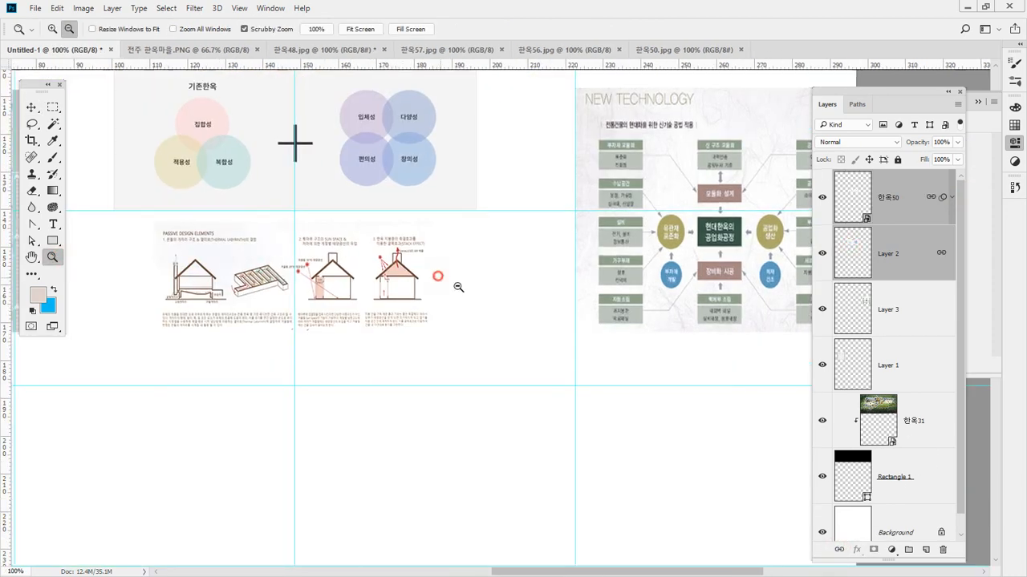
click(449, 293)
click(440, 300)
key(v)
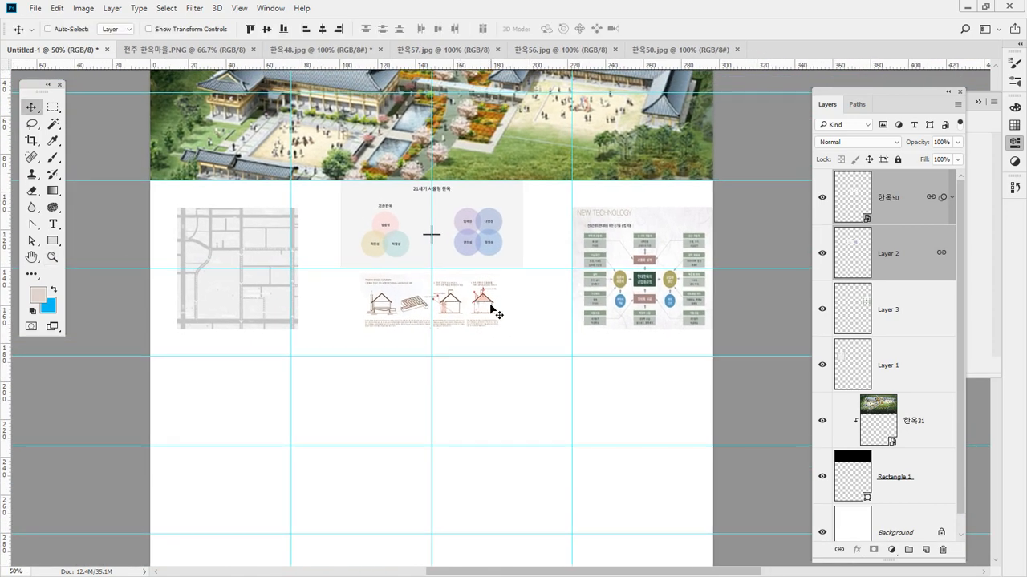
Move the linked concept diagrams to the page's left edge and the village map into the third guide column.
drag(493, 311, 300, 314)
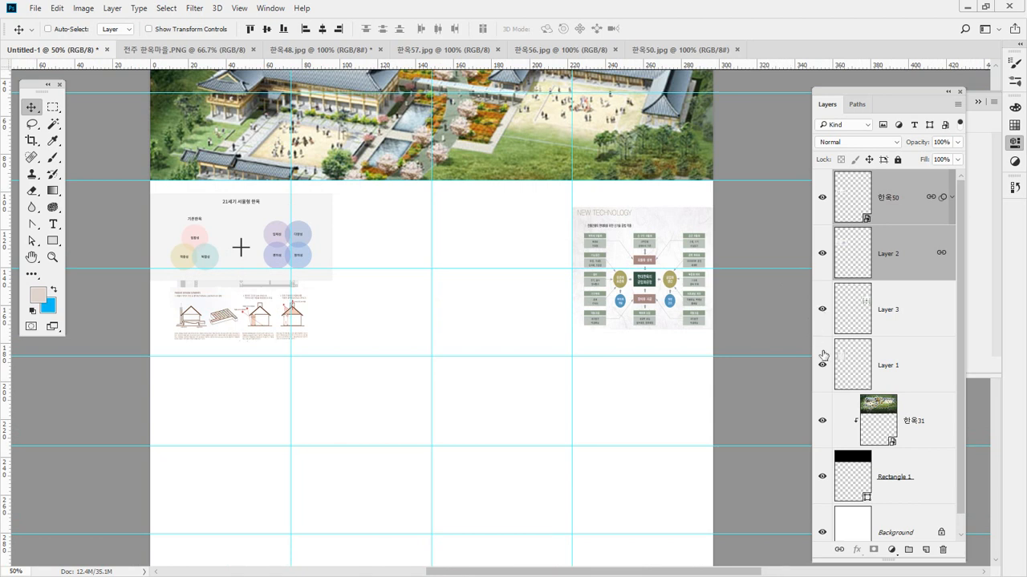
click(853, 365)
drag(361, 294, 628, 306)
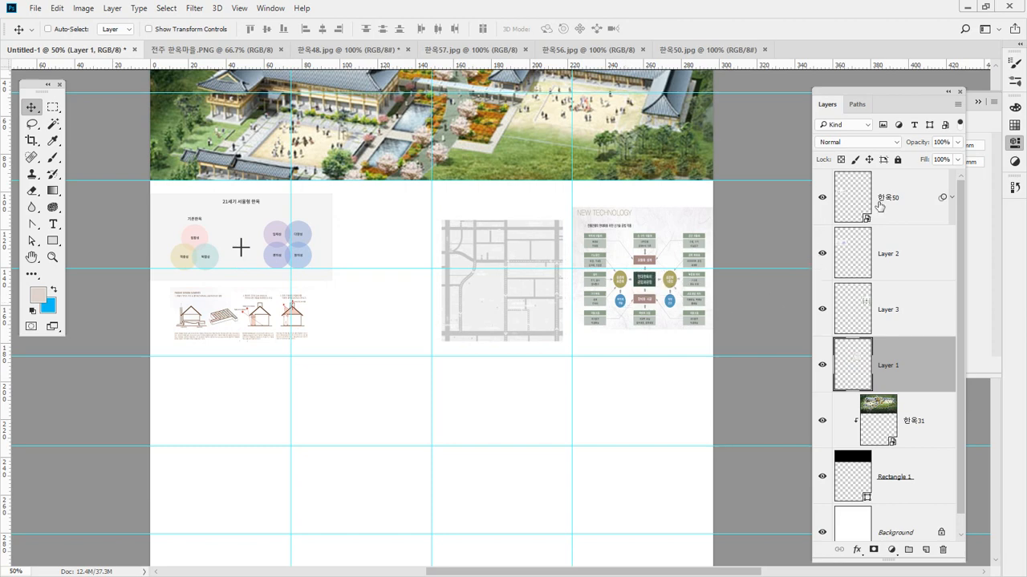
Align the linked concept diagrams with the header image's lower edge and enlarge them to reach the second guide row below it.
click(890, 197)
drag(261, 319, 260, 308)
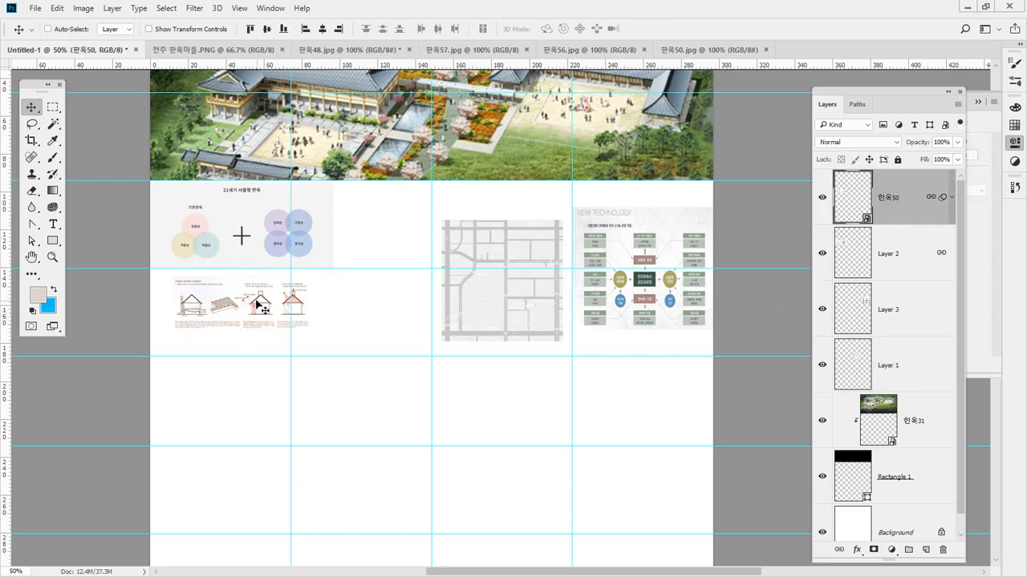
key(ctrl+t)
click(523, 226)
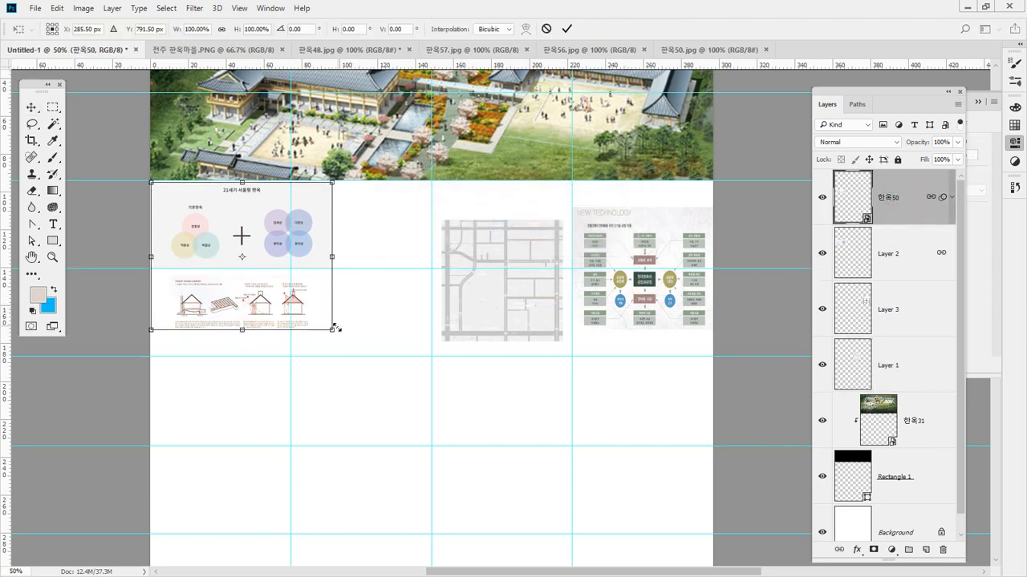
mouse_move(335, 329)
mouse_down()
mouse_move(429, 355)
mouse_move(415, 364)
mouse_move(422, 344)
mouse_move(317, 315)
mouse_up()
key(Return)
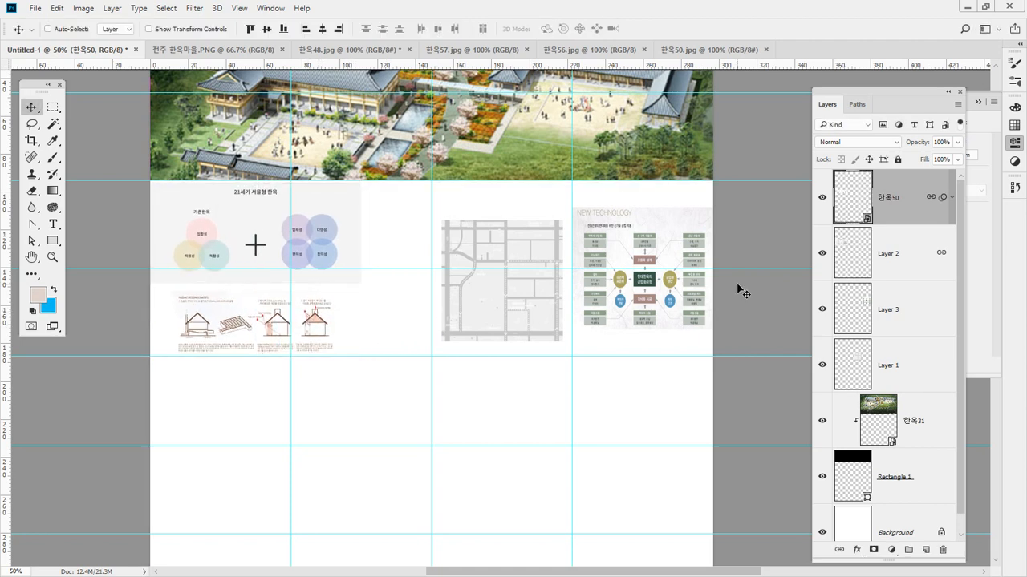
Place Layer 1 above Layer 3 in the stacking order and shift the village map into the rightmost guide column.
click(852, 309)
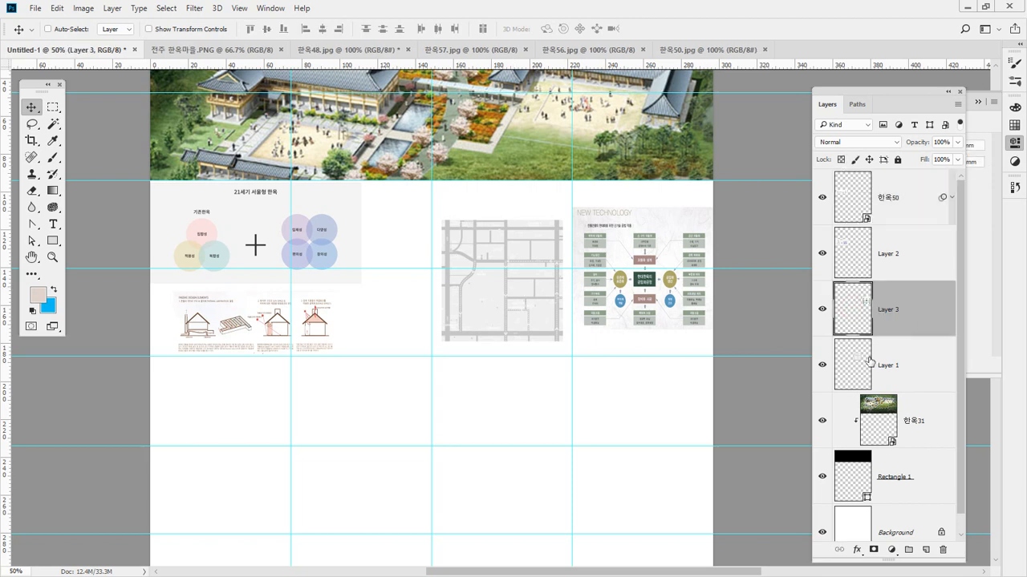
drag(869, 362, 881, 287)
drag(494, 281, 454, 281)
drag(492, 328, 671, 322)
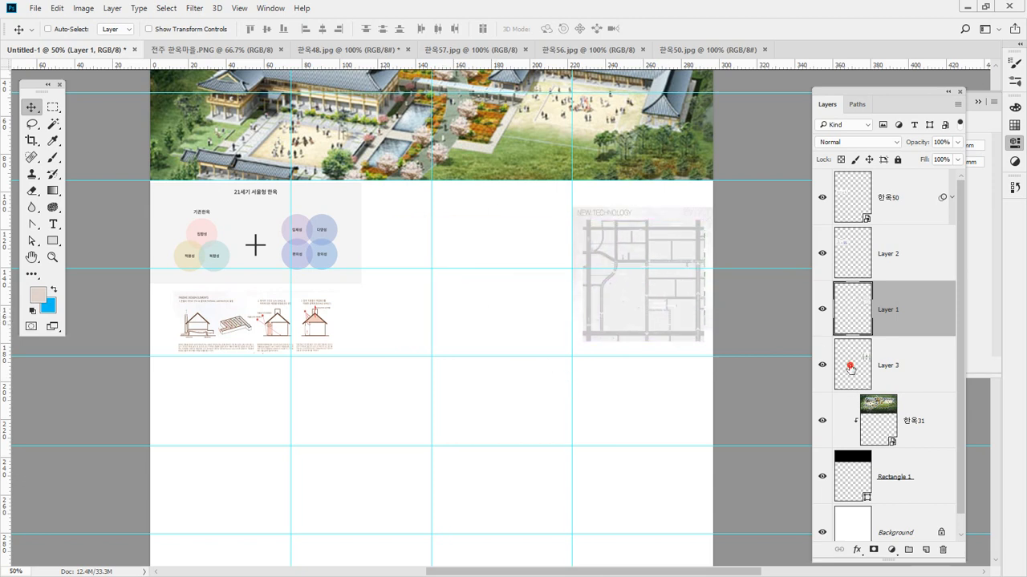
Move the NEW TECHNOLOGY diagram on Layer 3 into the third guide column, beside the village map.
click(851, 367)
drag(538, 299, 388, 300)
key(ctrl)
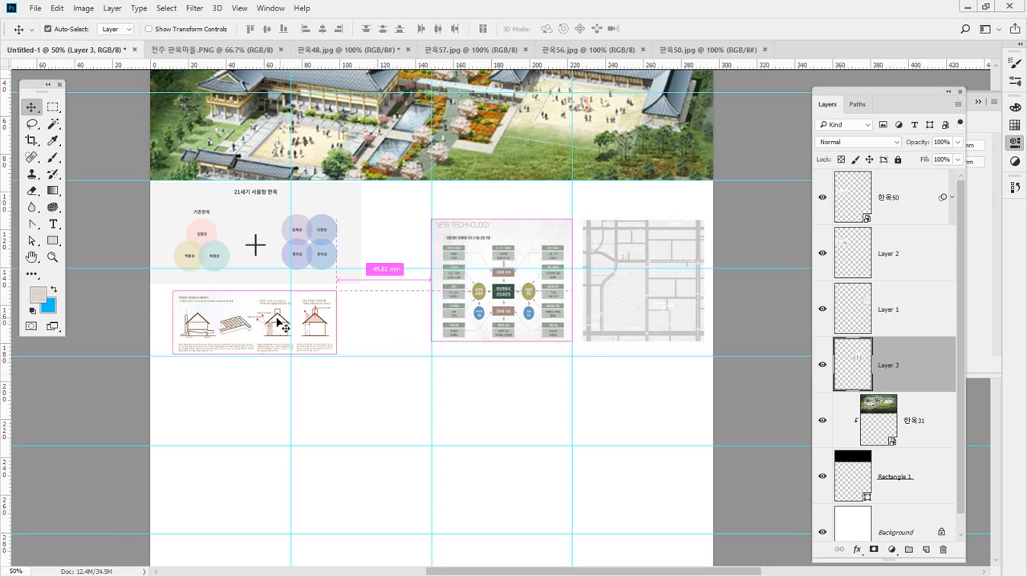
mouse_move(260, 323)
mouse_down()
mouse_move(304, 301)
mouse_move(280, 316)
mouse_up()
drag(302, 282, 475, 282)
mouse_move(451, 261)
mouse_down()
mouse_move(484, 284)
mouse_move(481, 297)
mouse_up()
mouse_move(533, 271)
mouse_down()
mouse_move(573, 273)
mouse_move(599, 290)
mouse_up()
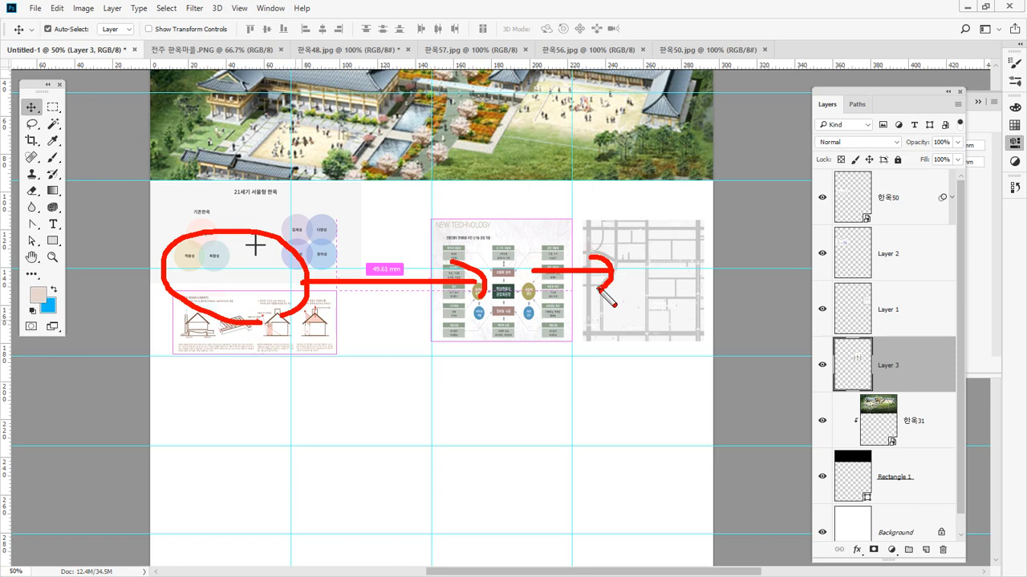
key(Escape)
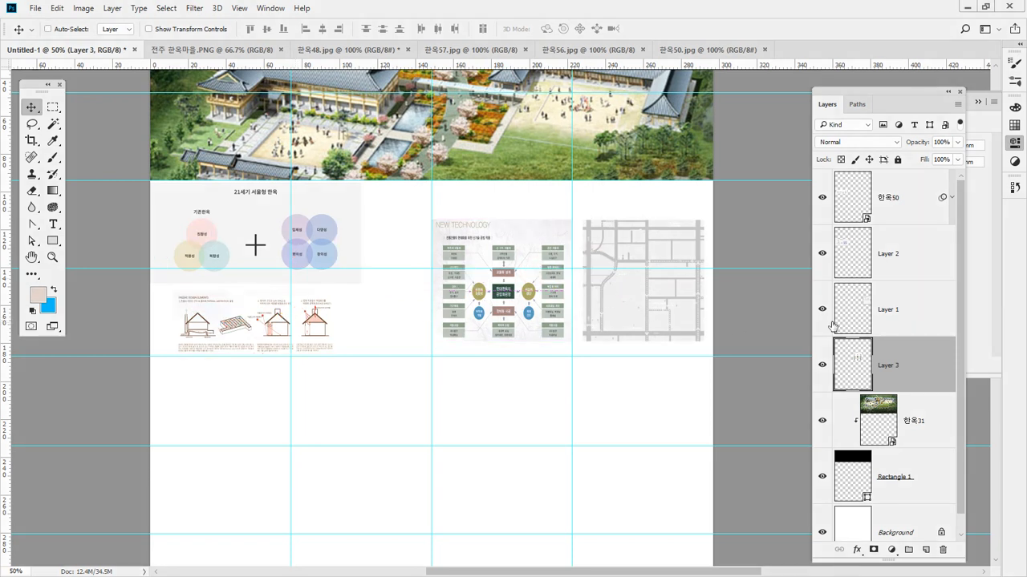
click(892, 198)
key(ctrl+t)
click(514, 225)
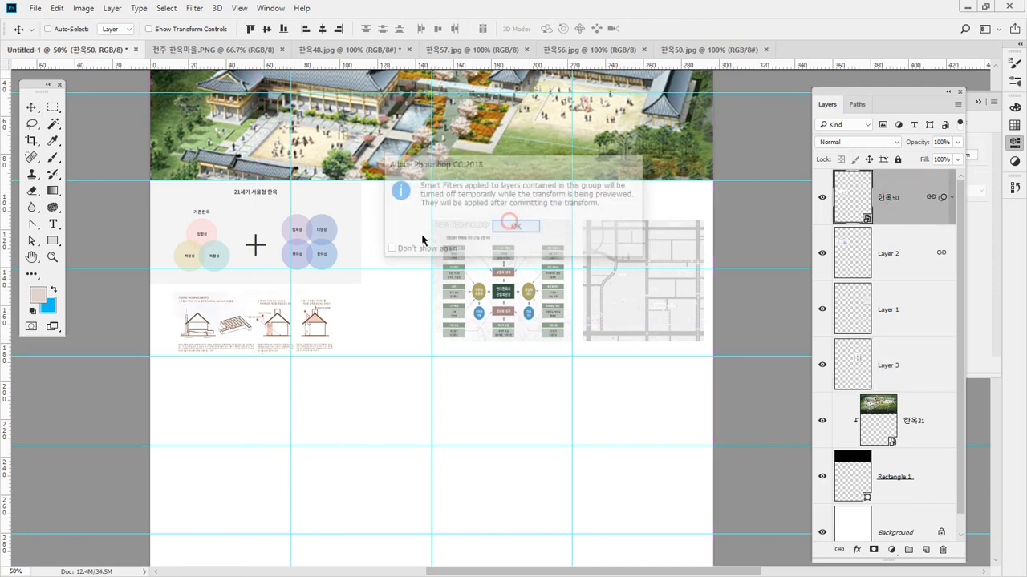
drag(360, 183, 265, 210)
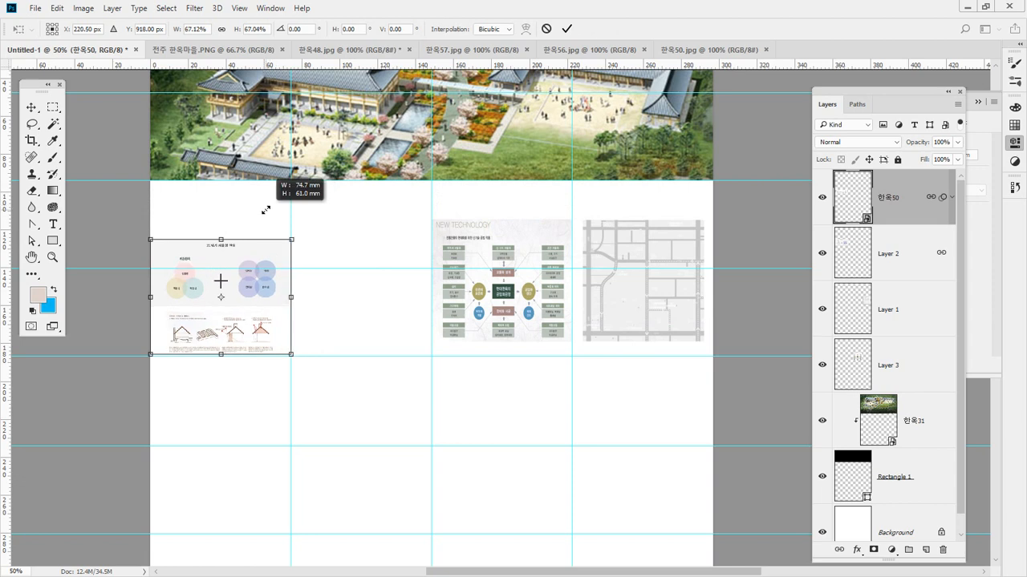
drag(275, 312, 267, 280)
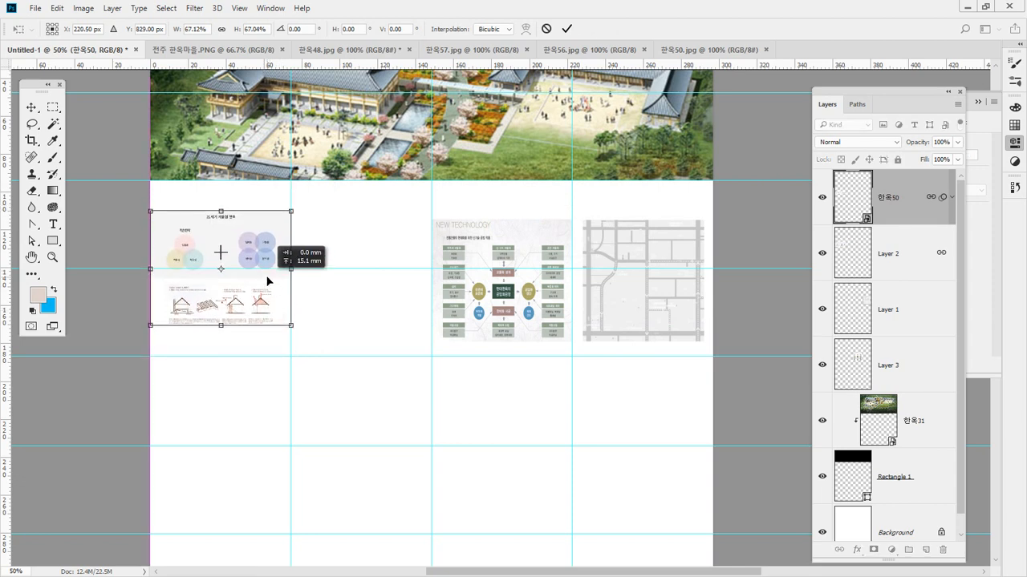
key(Escape)
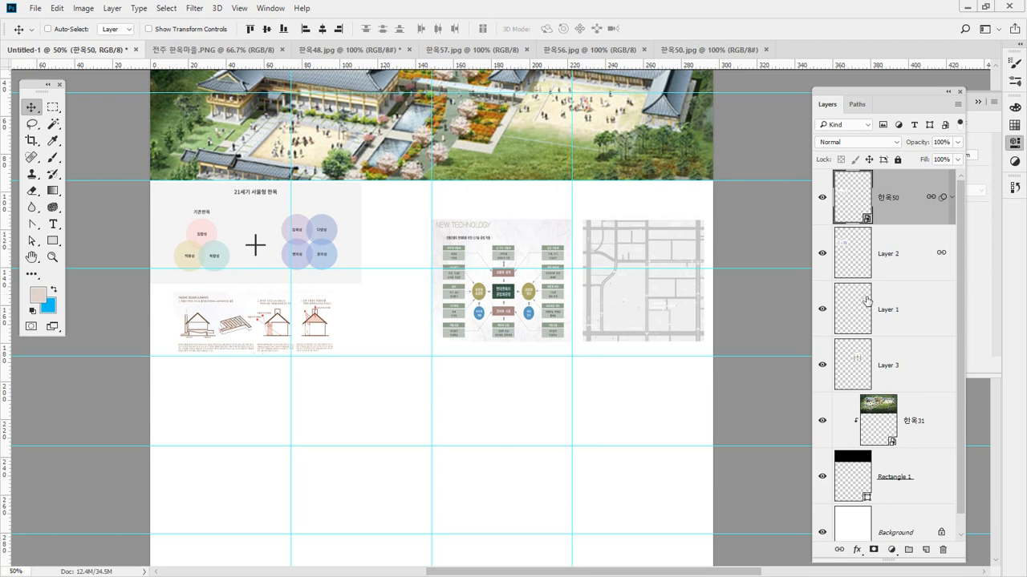
Place Layer 3 above Layer 1 and shift the NEW TECHNOLOGY diagram towards the concept diagrams, between them and the map.
click(849, 314)
drag(847, 345, 858, 299)
drag(521, 303, 474, 302)
mouse_move(138, 348)
mouse_down()
mouse_move(745, 370)
mouse_move(766, 349)
mouse_up()
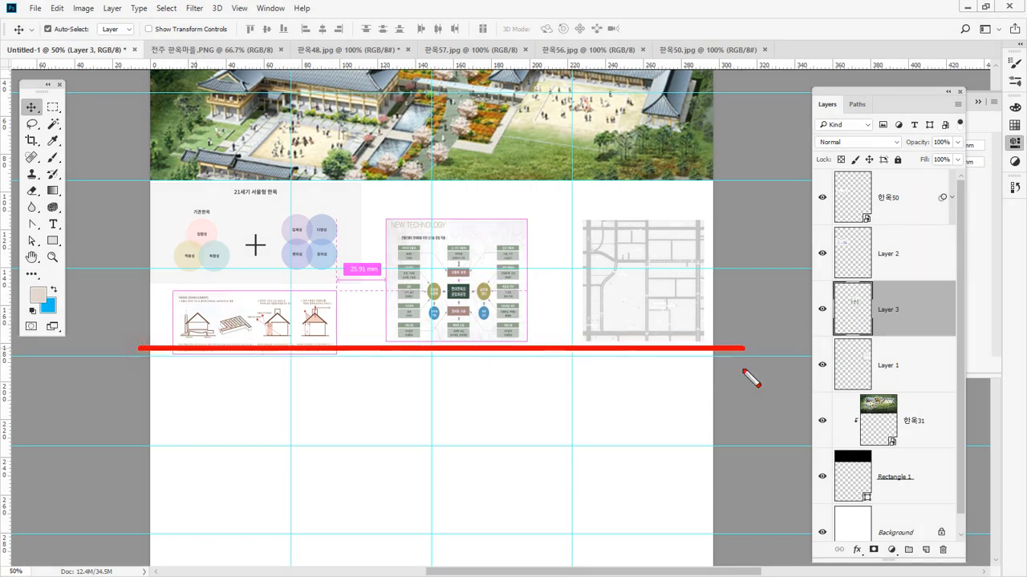
drag(711, 181, 109, 182)
drag(363, 181, 362, 393)
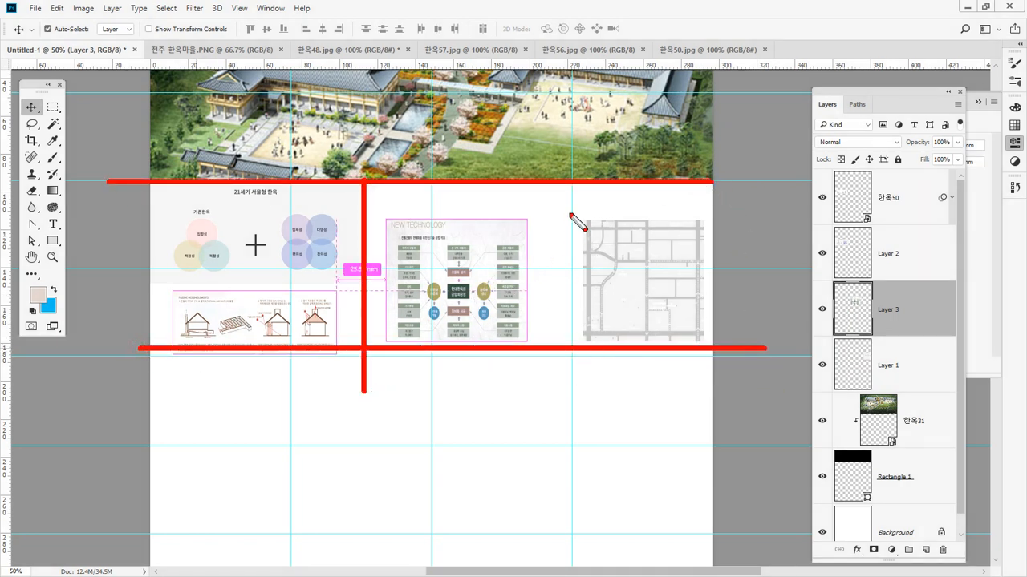
drag(542, 183, 542, 397)
key(Escape)
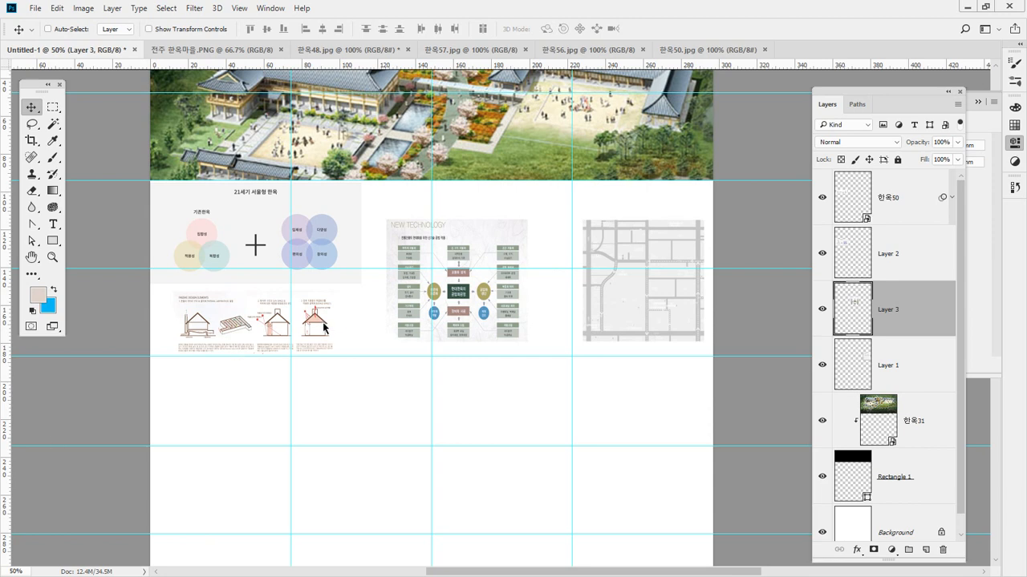
mouse_move(215, 347)
mouse_down()
mouse_move(506, 185)
mouse_move(660, 223)
mouse_move(637, 317)
mouse_move(500, 353)
mouse_move(232, 350)
mouse_up()
key(Escape)
scroll(477, 379, down, 3)
scroll(478, 388, down, 3)
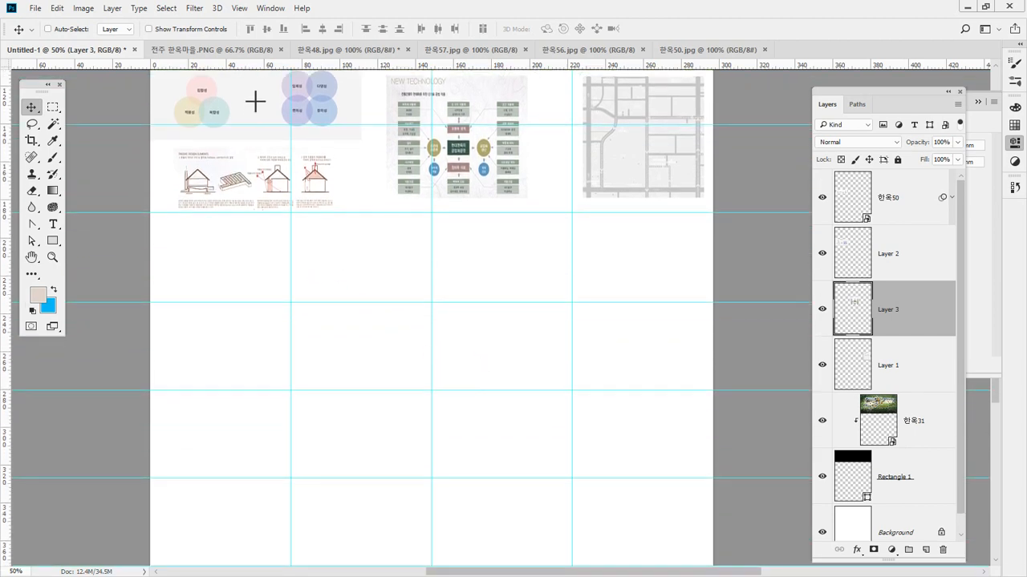
mouse_move(314, 250)
mouse_down()
mouse_move(239, 277)
mouse_move(385, 275)
mouse_move(322, 251)
mouse_up()
drag(578, 264, 547, 267)
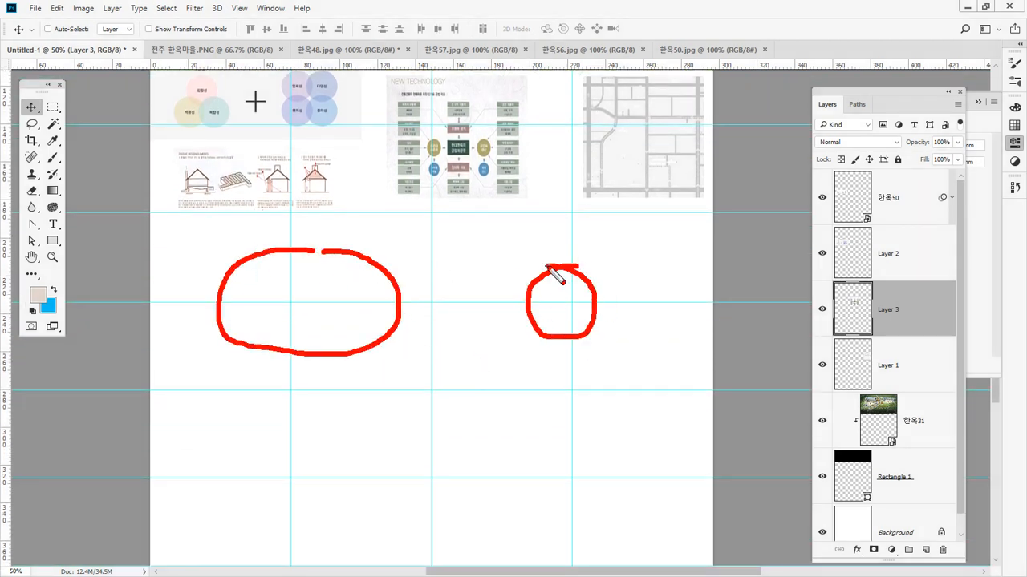
key(Escape)
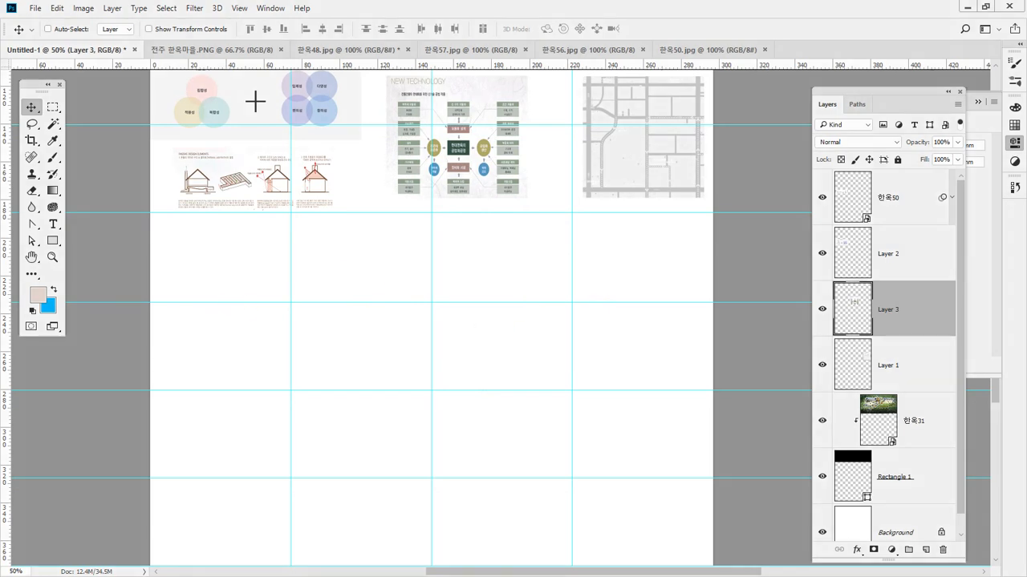
Bring up the textbook PDF and examine the panel layout examples on page 36, then return to the board.
drag(0, 106, 691, 81)
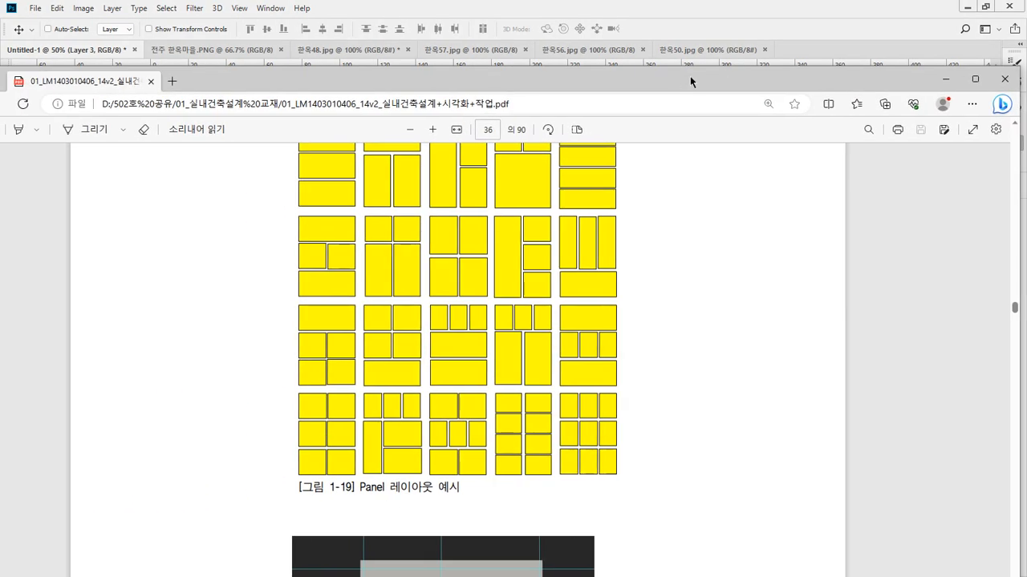
scroll(596, 395, down, 1)
key(ctrl+2)
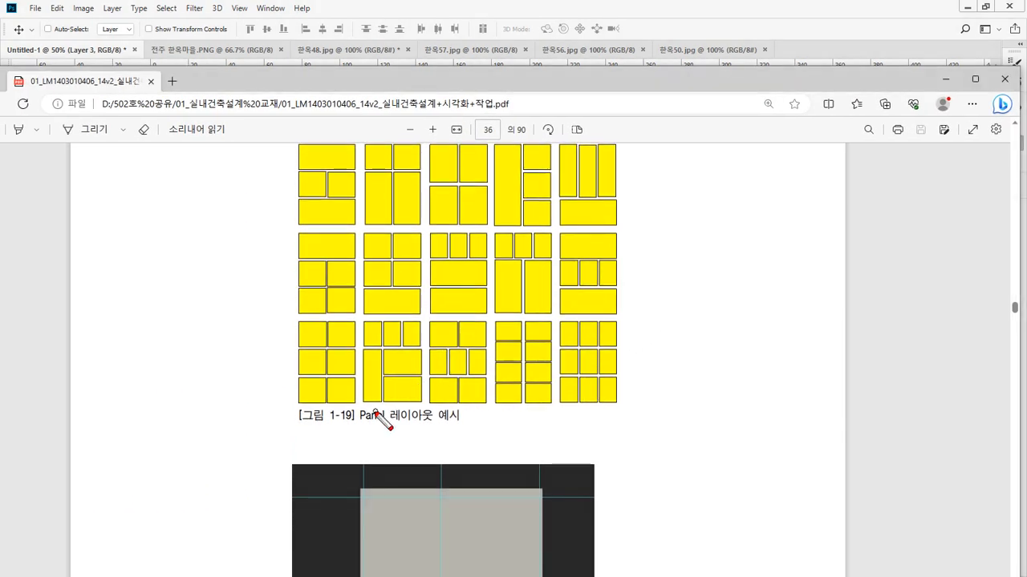
mouse_move(377, 411)
mouse_down()
mouse_move(342, 379)
mouse_move(362, 317)
mouse_move(397, 325)
mouse_move(408, 371)
mouse_move(396, 408)
mouse_move(372, 410)
mouse_up()
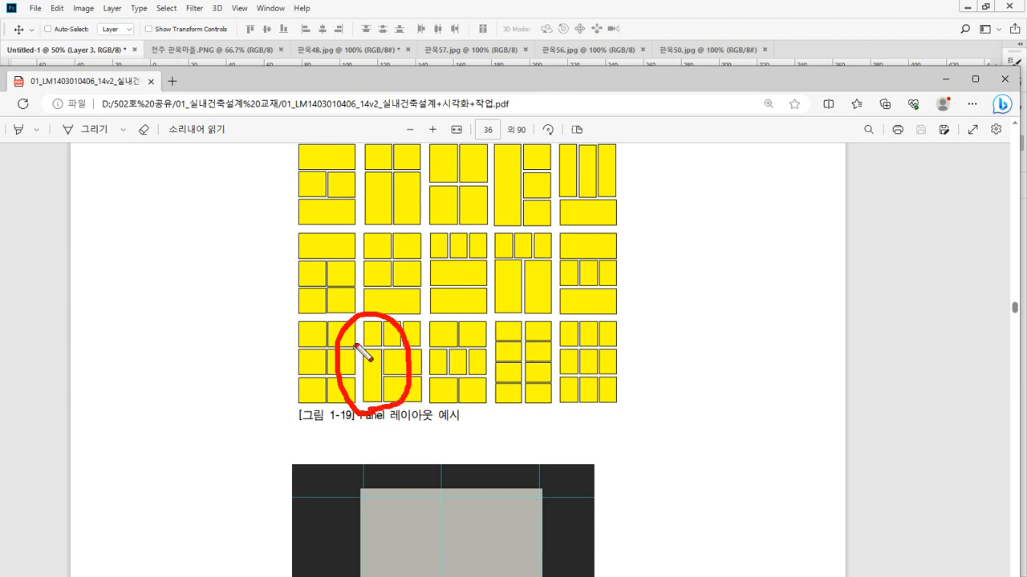
mouse_move(423, 319)
mouse_down()
mouse_move(366, 319)
mouse_move(362, 298)
mouse_move(411, 293)
mouse_move(419, 314)
mouse_up()
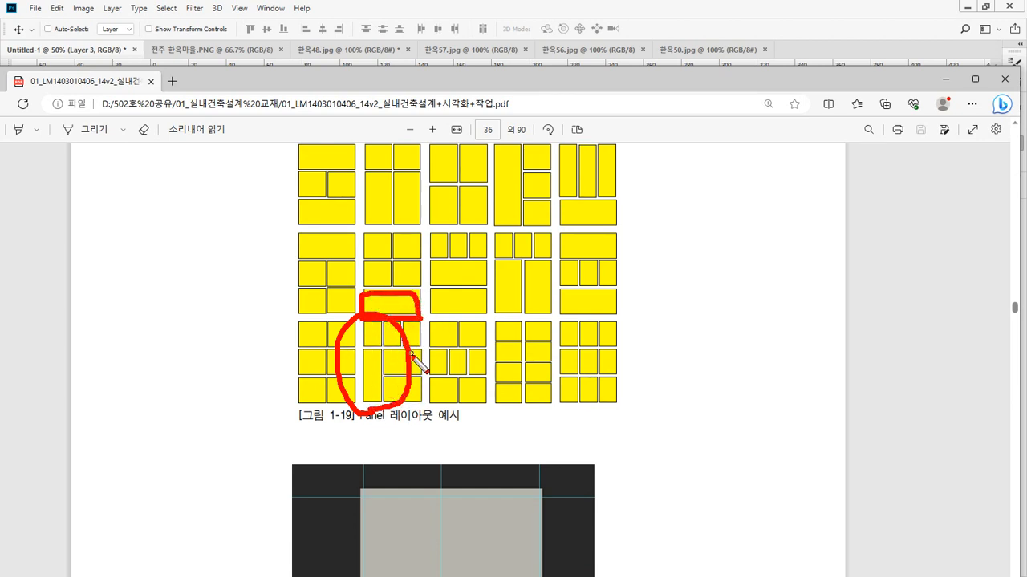
mouse_move(374, 350)
mouse_down()
mouse_move(359, 373)
mouse_move(372, 400)
mouse_move(410, 348)
mouse_move(414, 371)
mouse_up()
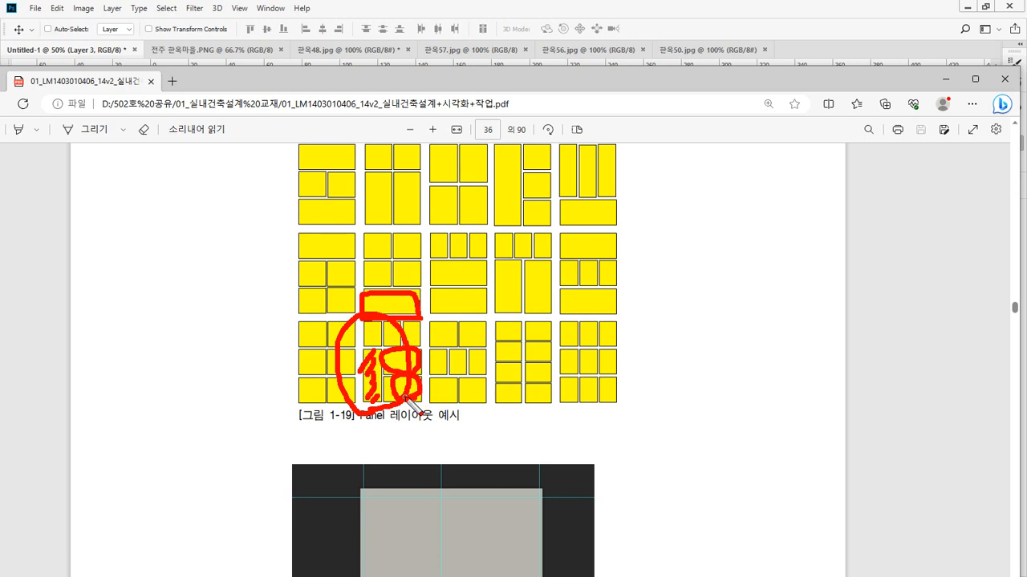
key(Escape)
drag(682, 83, 0, 169)
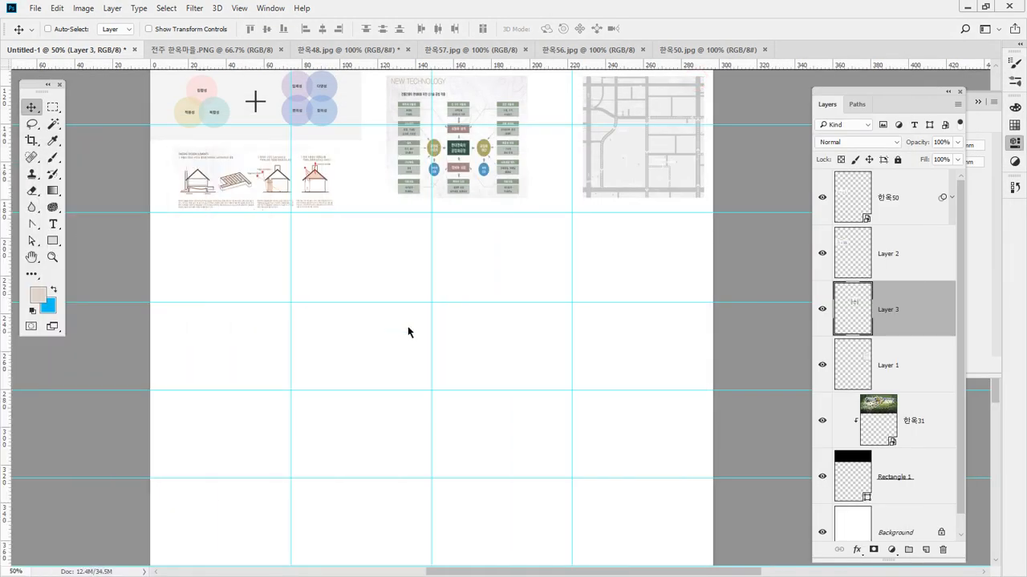
scroll(401, 331, down, 1)
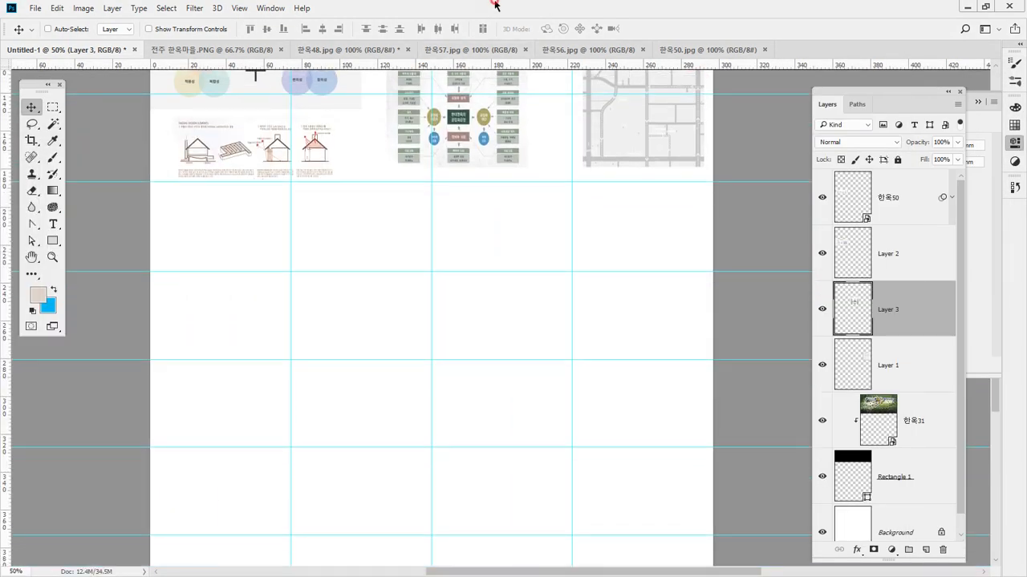
click(373, 396)
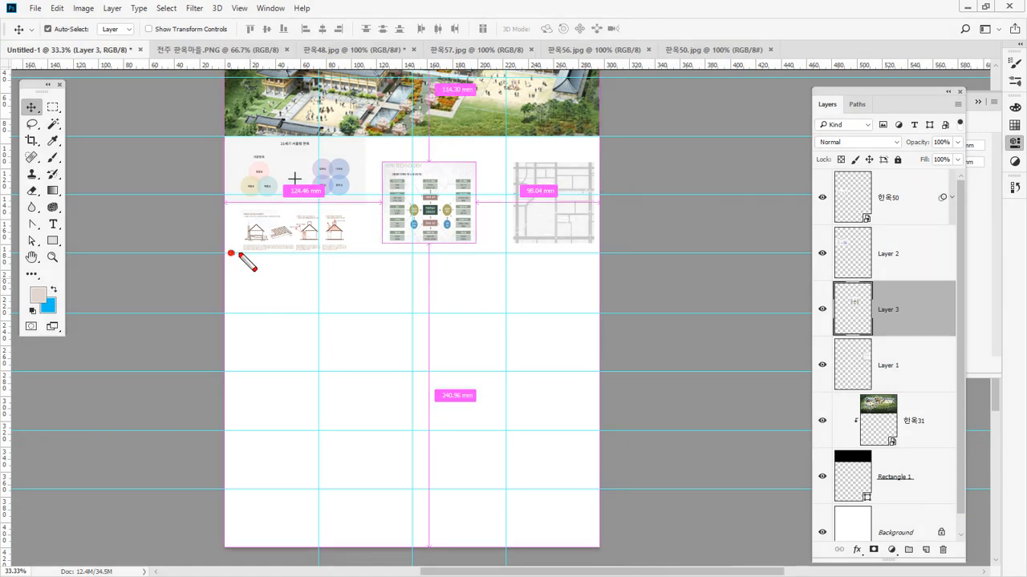
mouse_move(230, 254)
mouse_down()
mouse_move(326, 253)
mouse_move(327, 541)
mouse_move(227, 539)
mouse_move(230, 256)
mouse_up()
key(Escape)
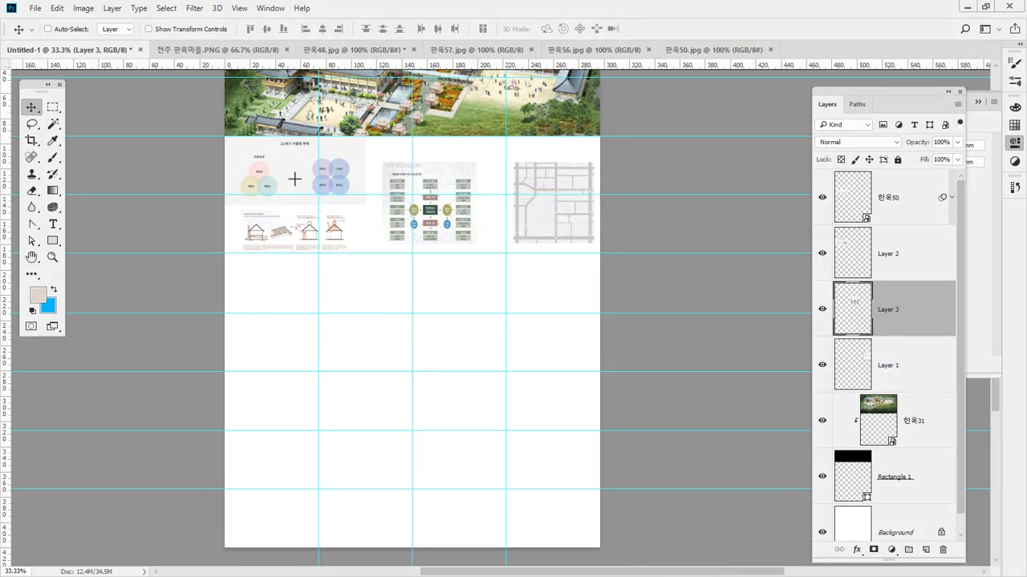
Place the hanok photo 한옥5.jpg from the project source folder onto the board.
key(alt+Tab)
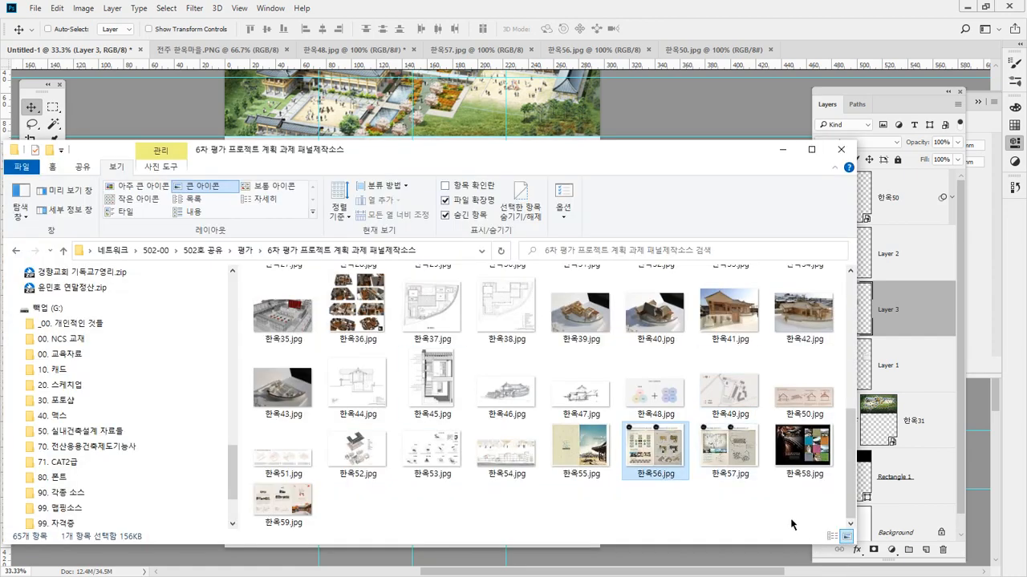
scroll(777, 510, up, 2)
scroll(777, 510, up, 2)
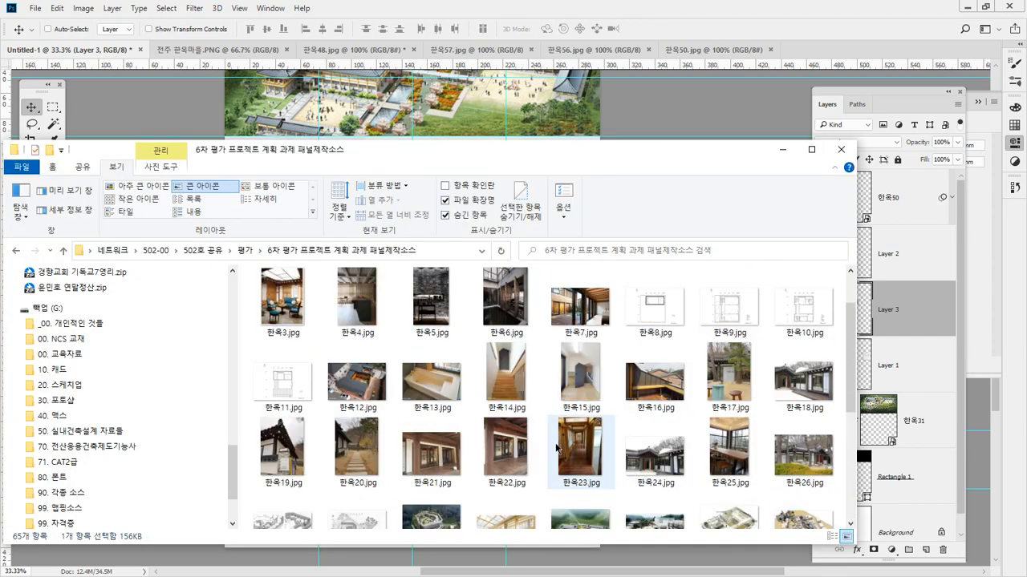
click(425, 305)
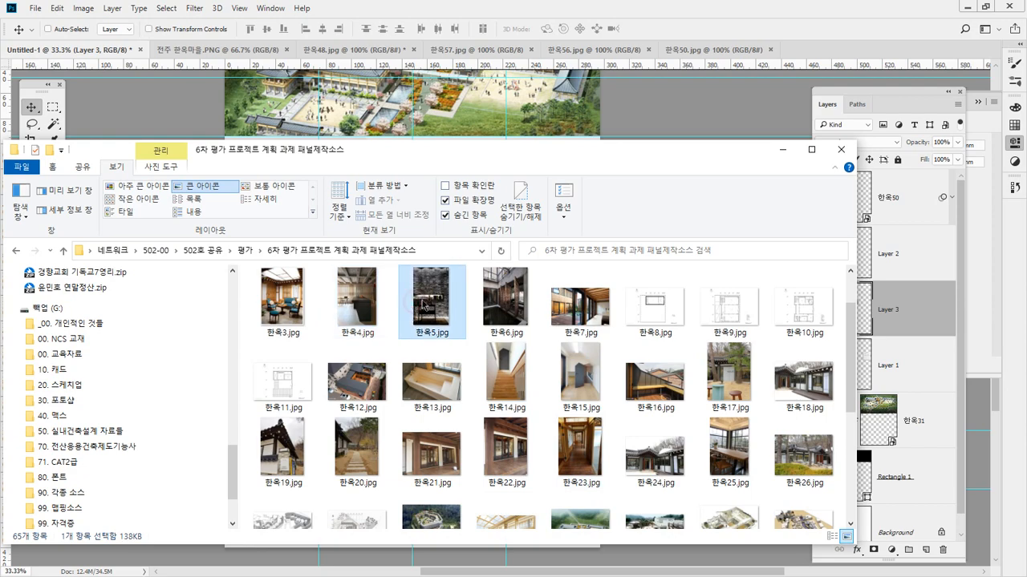
drag(425, 305, 350, 310)
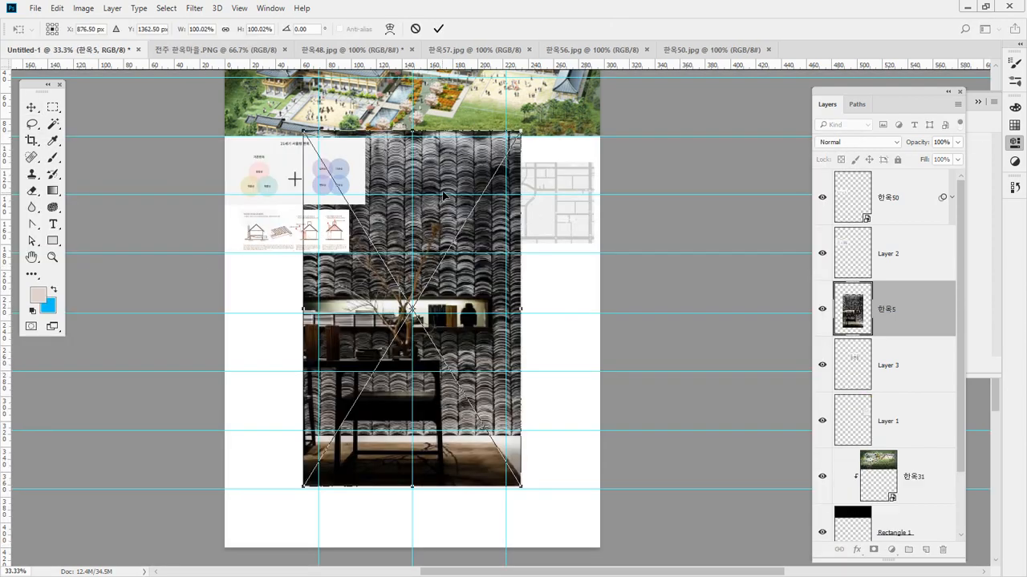
Scale the 한옥5 photo to two guide rows tall and align it with the board's left edge, directly below the concept diagrams.
drag(442, 194, 373, 322)
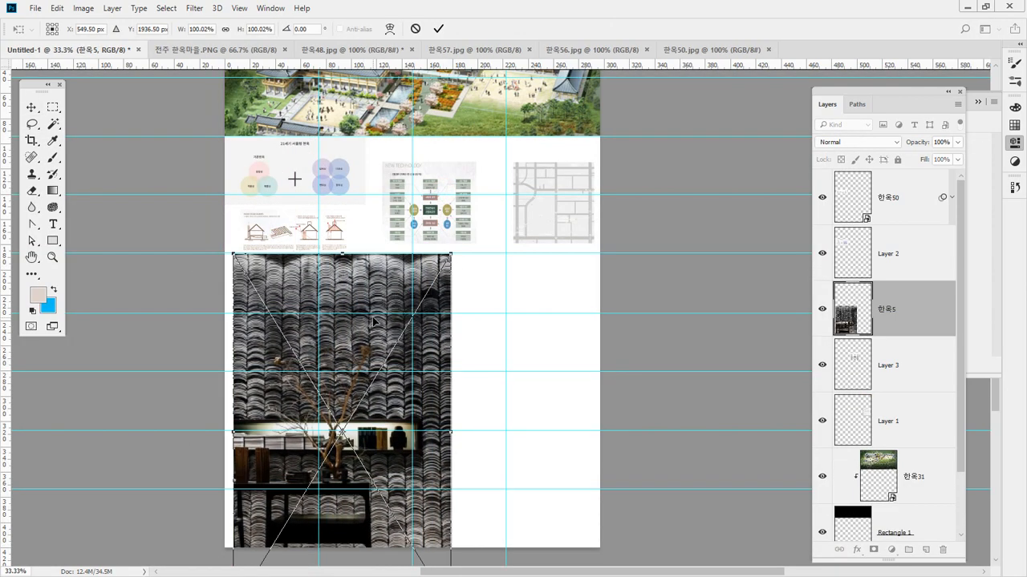
drag(453, 259, 269, 245)
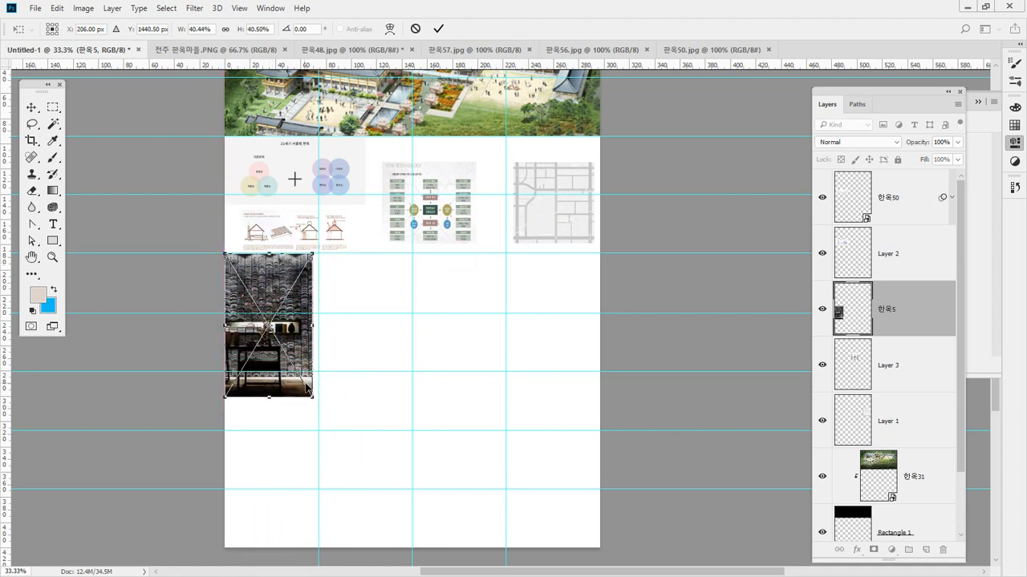
drag(315, 399, 339, 397)
mouse_move(285, 339)
mouse_down()
mouse_move(292, 315)
mouse_move(302, 357)
mouse_move(301, 347)
mouse_up()
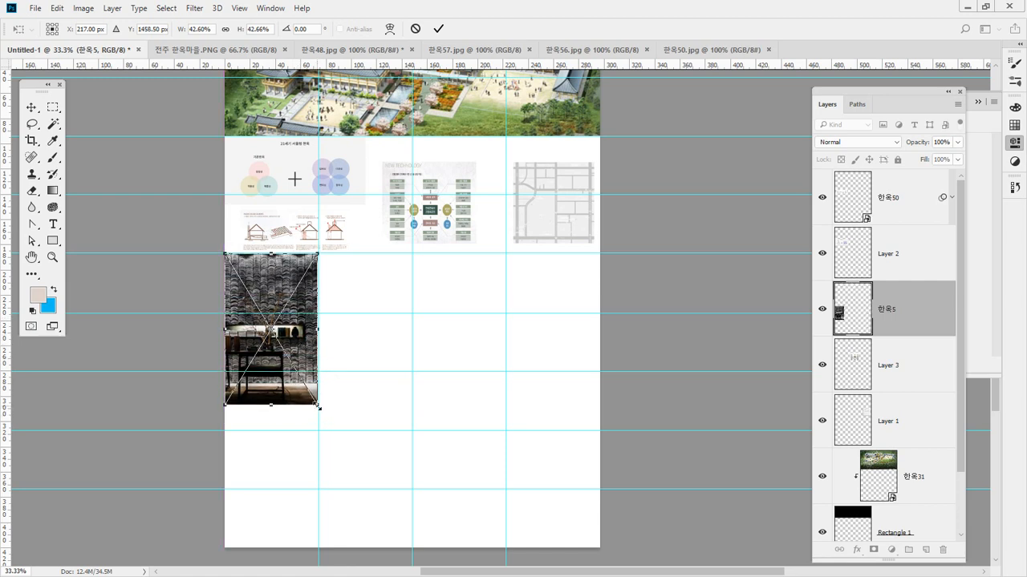
drag(320, 407, 309, 364)
key(Return)
Place 한옥6.jpg on the board directly below the 한옥5 photo, scaled to the same width.
key(alt+Tab)
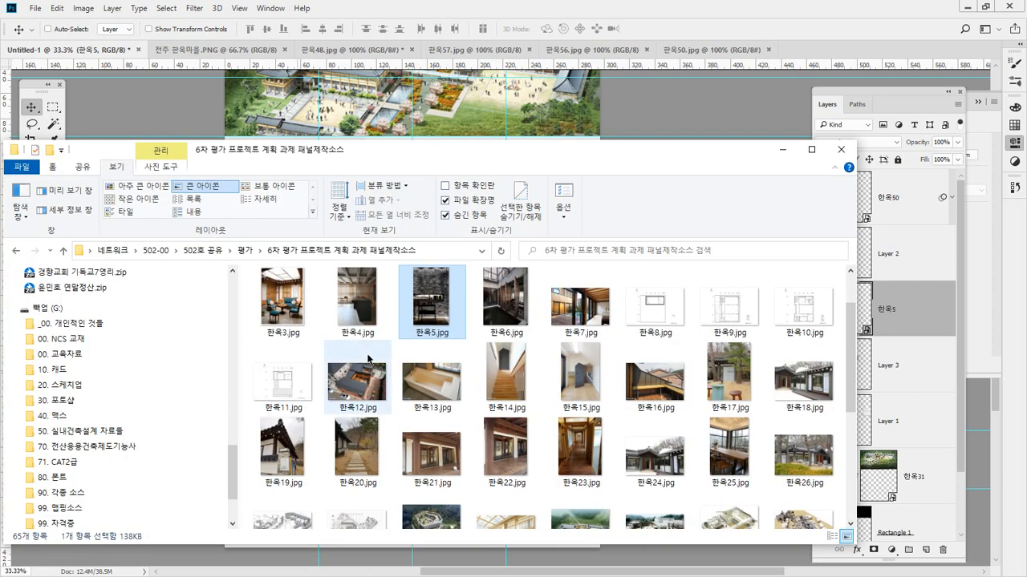
click(514, 308)
drag(534, 243, 518, 84)
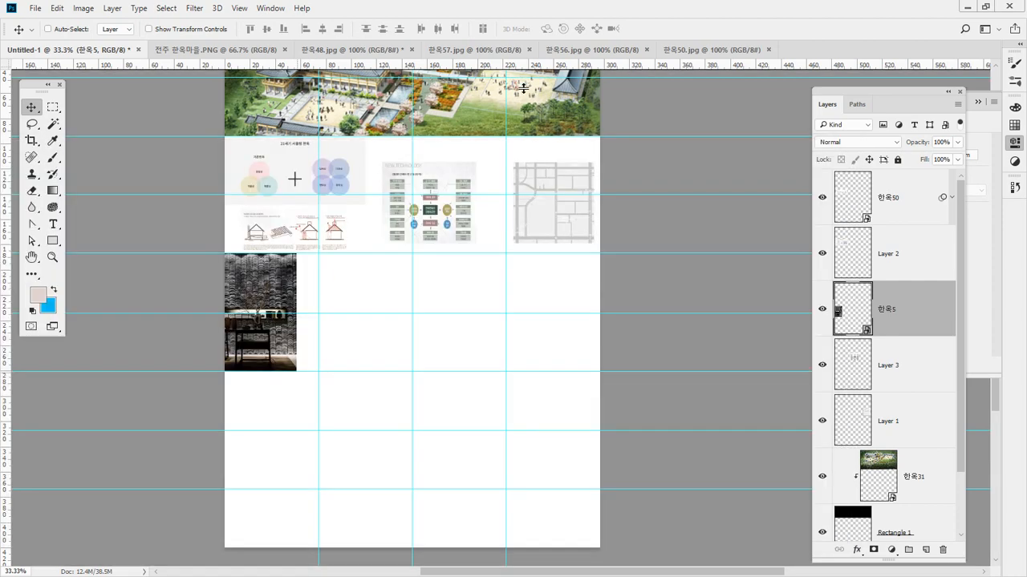
drag(534, 150, 292, 408)
mouse_move(298, 472)
mouse_down()
mouse_move(318, 497)
mouse_move(284, 468)
mouse_move(295, 468)
mouse_up()
key(Return)
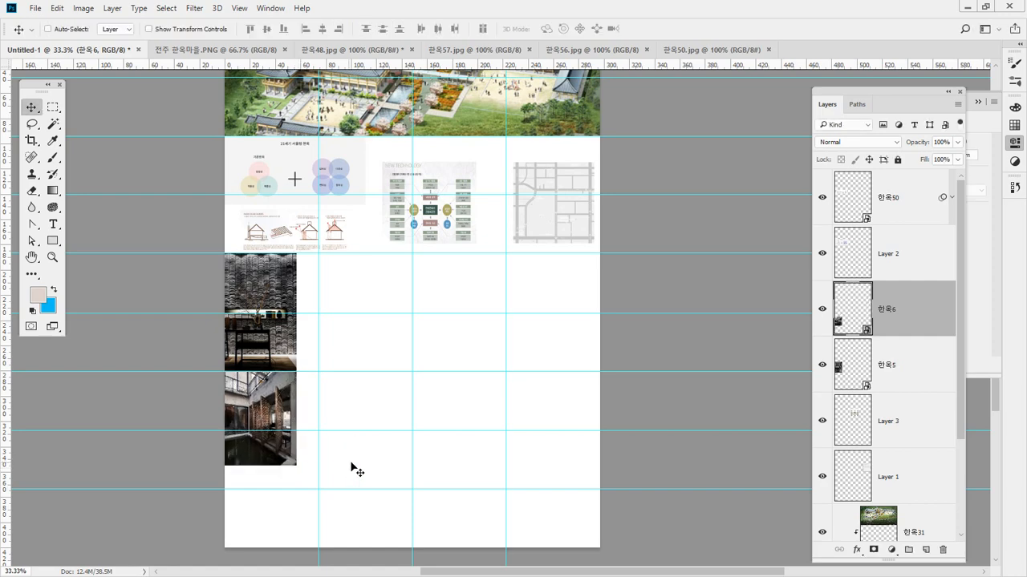
Place 한옥4.jpg below the 한옥6 photo, matching the column's width and reaching the board's lower edge.
key(alt+Tab)
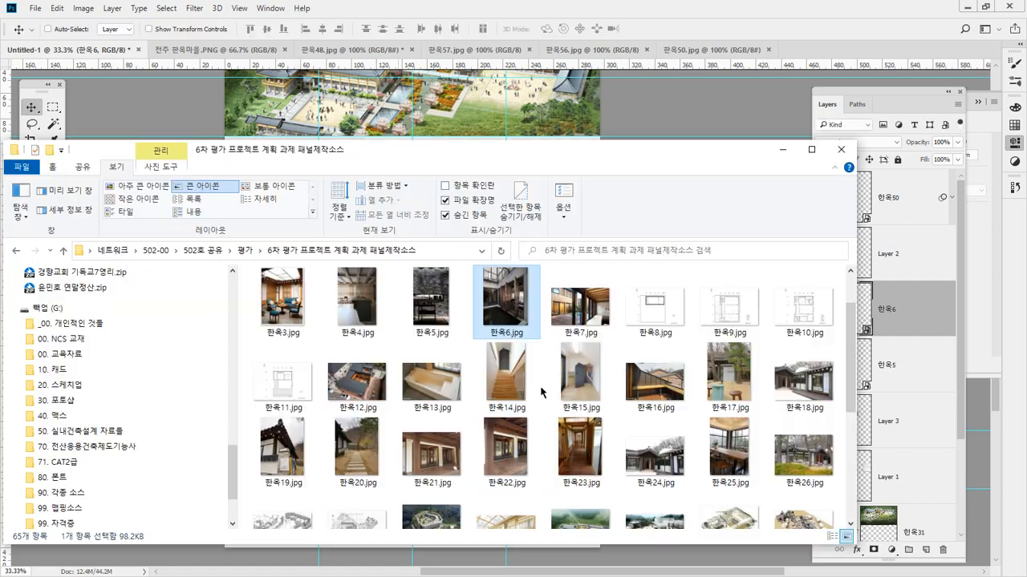
click(572, 286)
scroll(571, 286, up, 1)
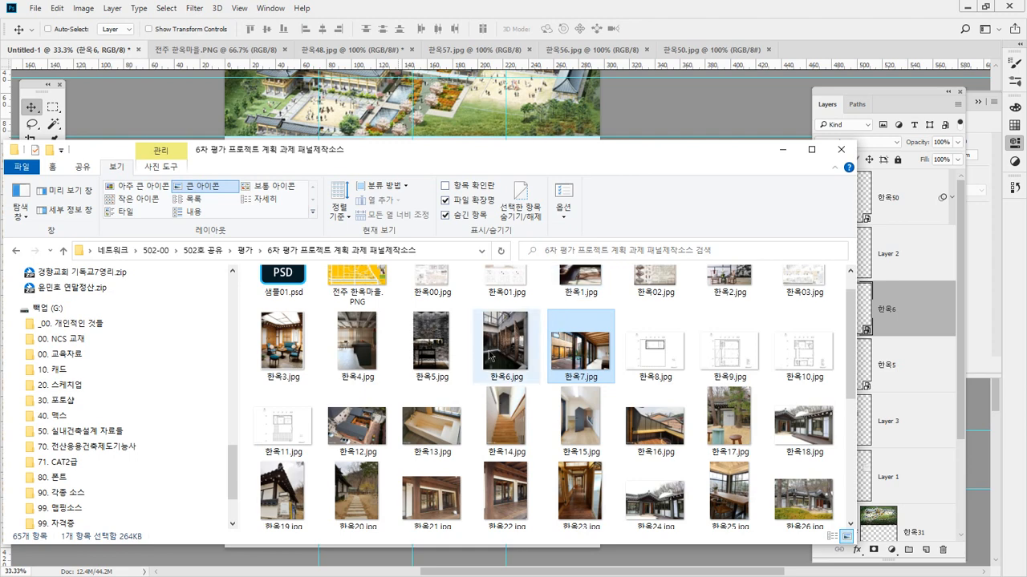
drag(370, 360, 474, 112)
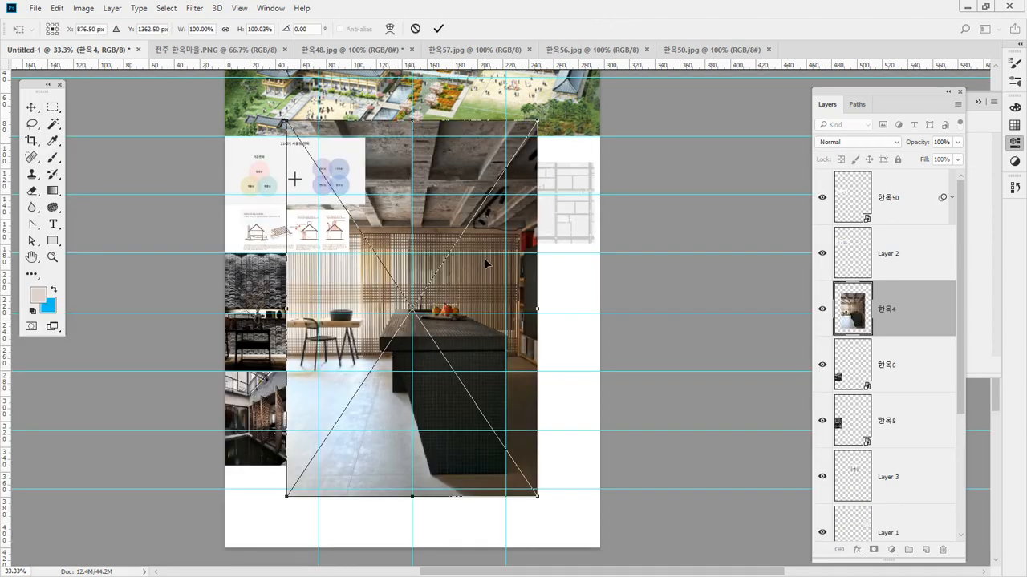
drag(536, 120, 339, 417)
drag(322, 463, 306, 446)
key(Return)
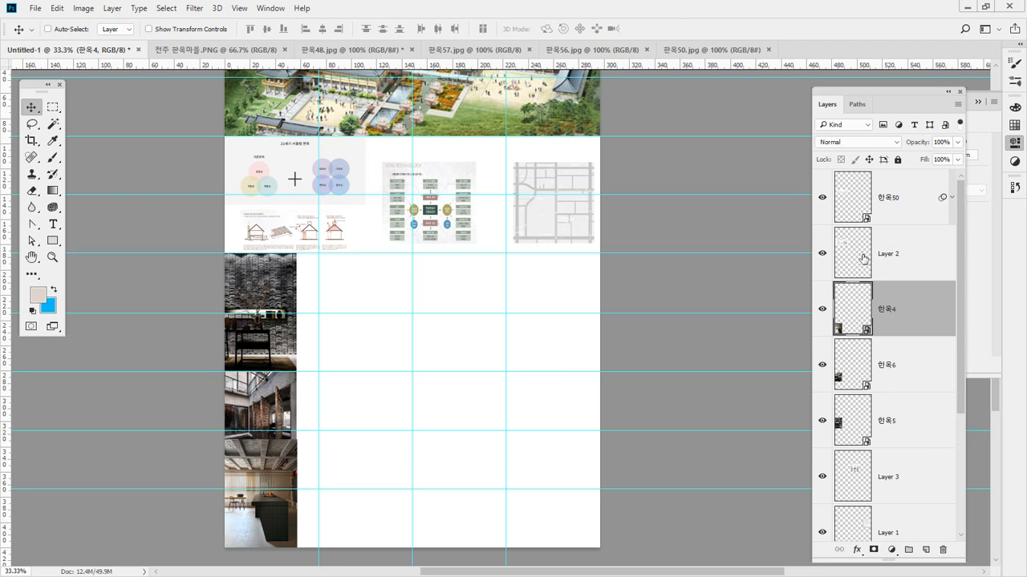
Group the three hanok photo layers, bring the group to the front of the stack and shift it slightly inward from the board's left edge.
shift+click(894, 425)
key(ctrl+g)
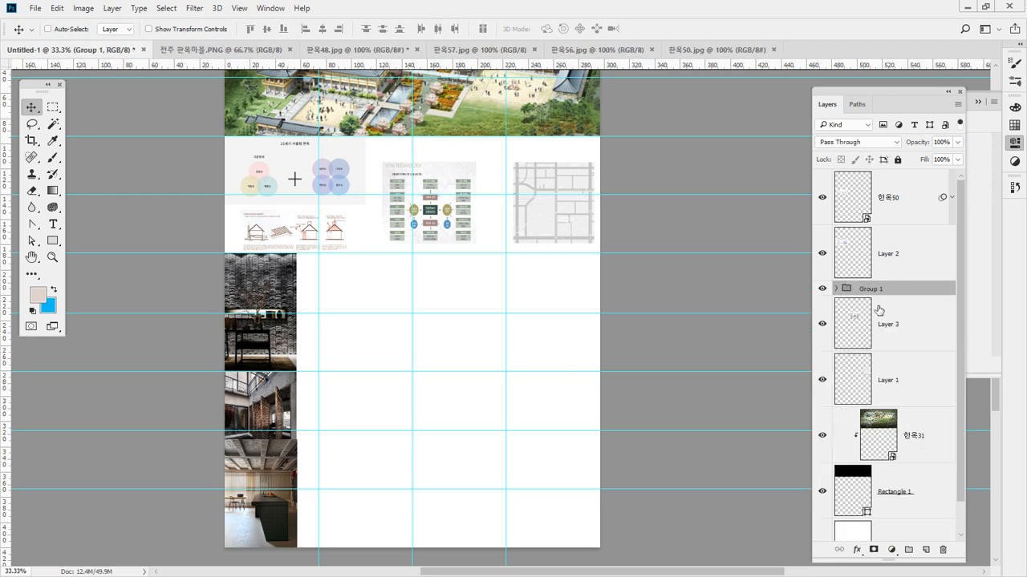
drag(876, 294, 874, 173)
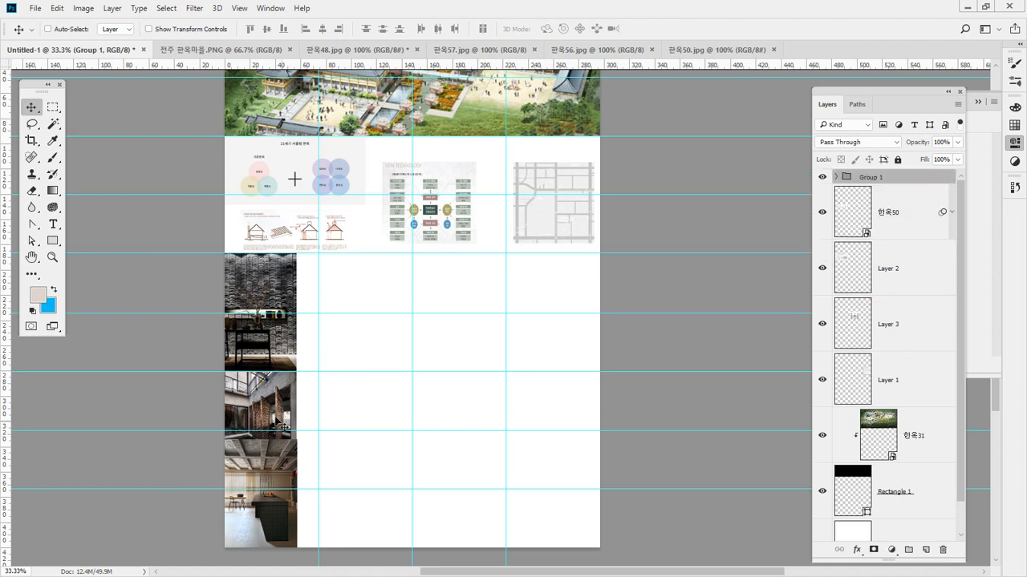
drag(265, 396, 274, 395)
drag(273, 395, 278, 395)
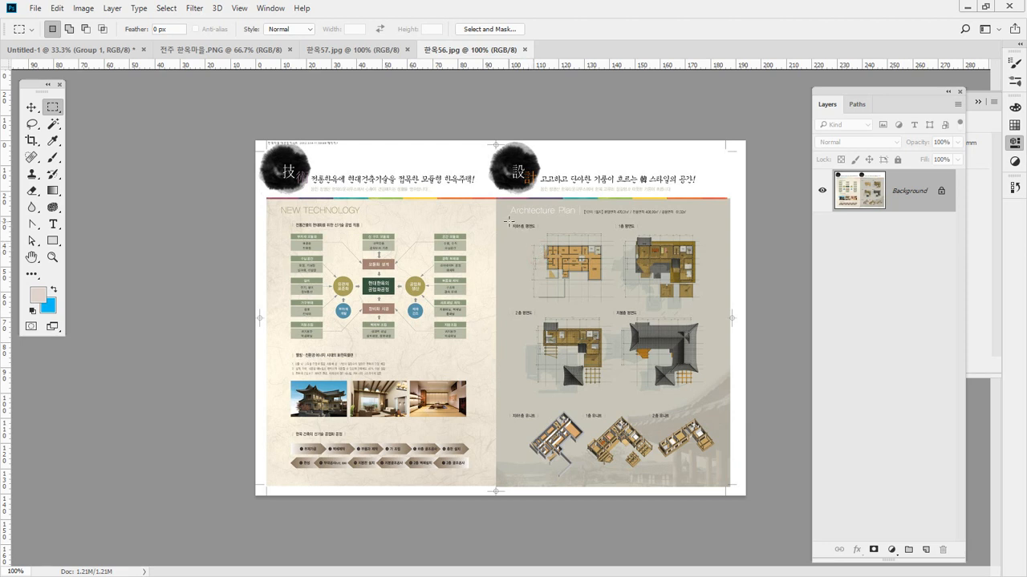
Copy the four floor plans from the Architecture Plan section of 한옥56.jpg and paste them onto the board.
drag(506, 218, 723, 400)
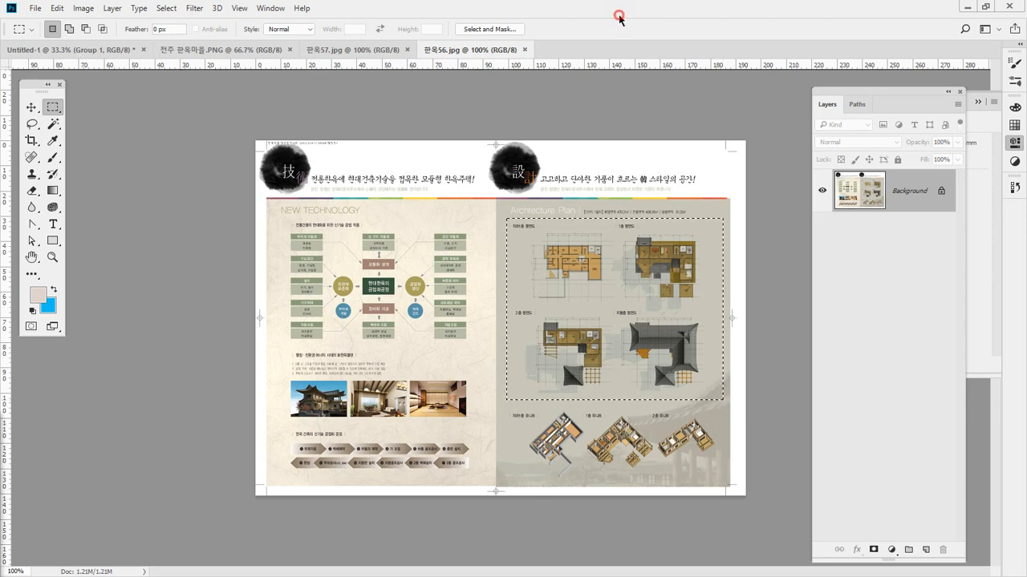
click(58, 50)
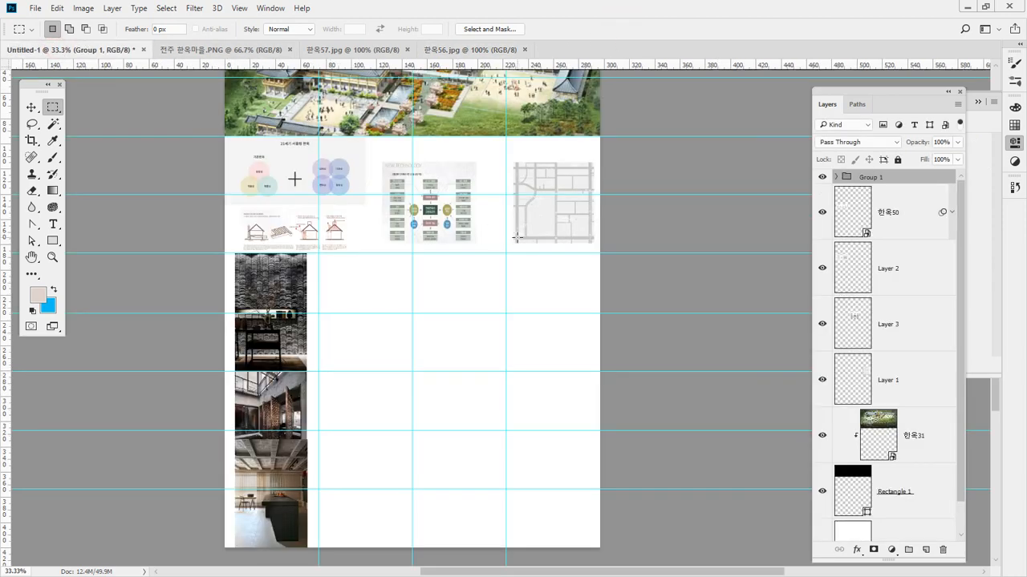
key(ctrl+v)
key(v)
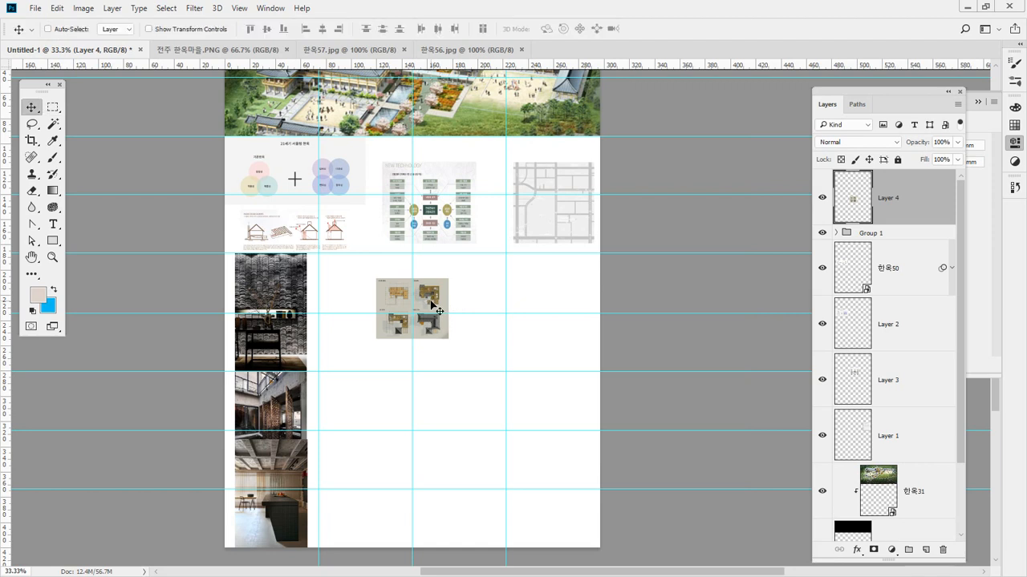
Enlarge the pasted floor plans to about three guide rows tall, starting at the second guide column beside the photo group.
key(ctrl+t)
drag(448, 339, 415, 319)
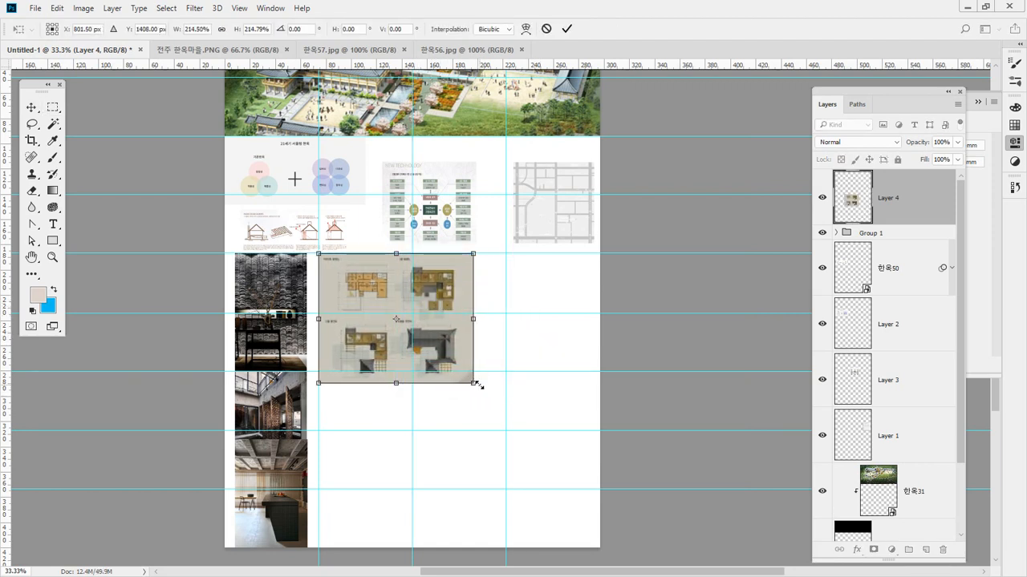
drag(475, 384, 514, 448)
key(Return)
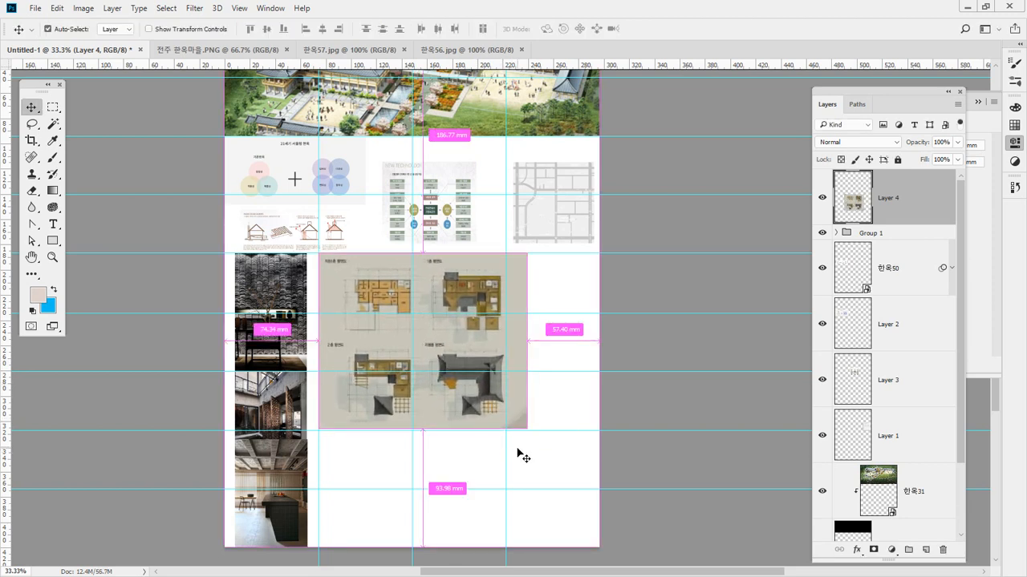
Turn the floor plans' beige background white by sampling a white point in Levels, and nudge the plans closer to the photo column.
key(ctrl+l)
click(831, 306)
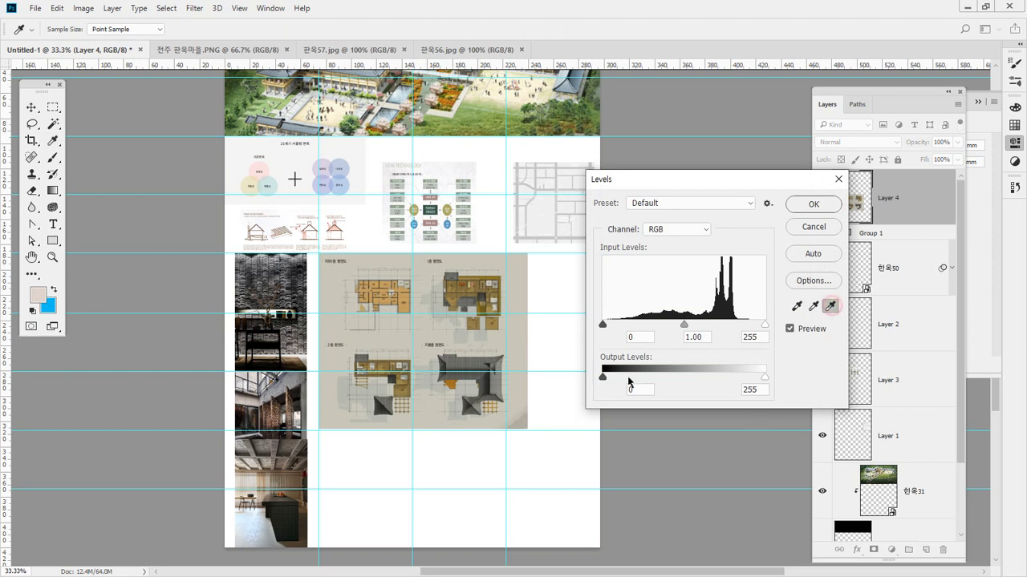
click(418, 329)
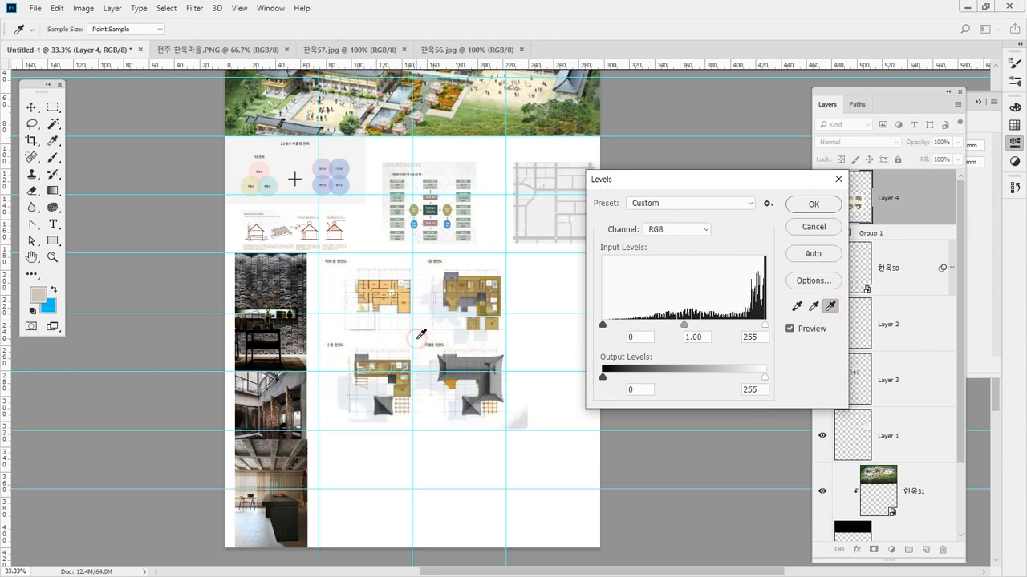
click(812, 206)
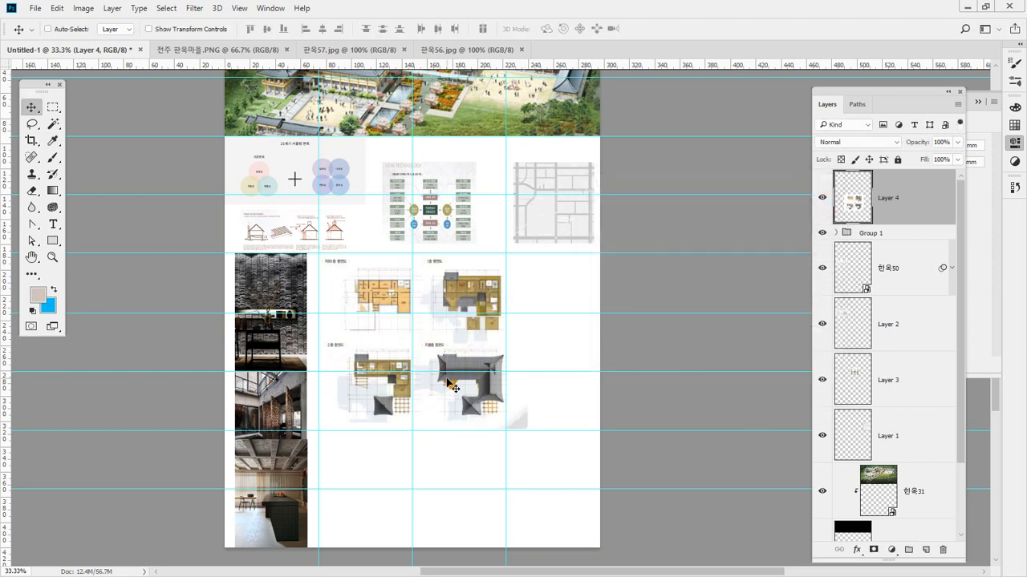
key(shift+Left)
key(shift+Left)
key(shift+Left)
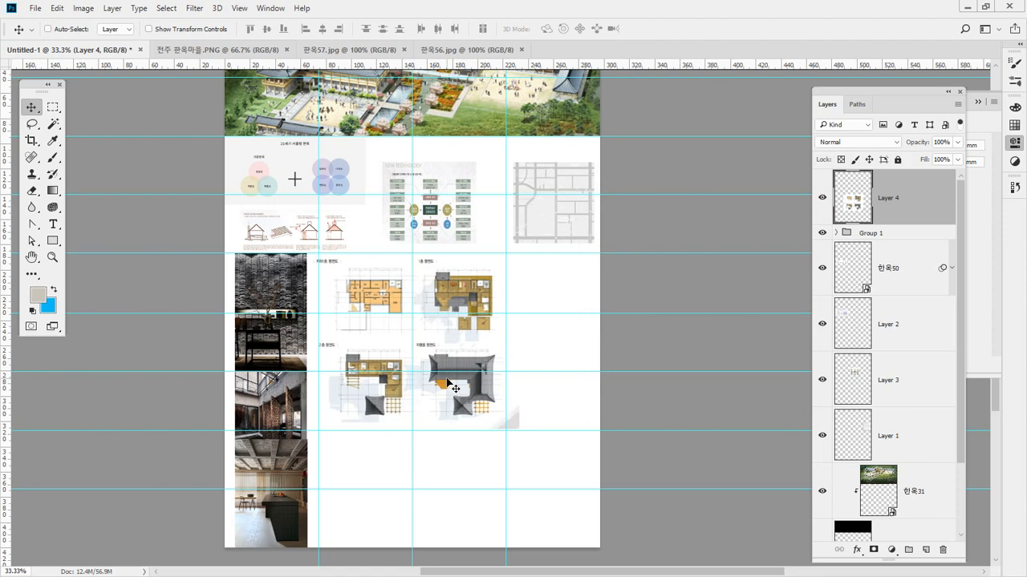
Copy the row of three isometric unit plans from 한옥56.jpg and paste it onto the board.
click(471, 50)
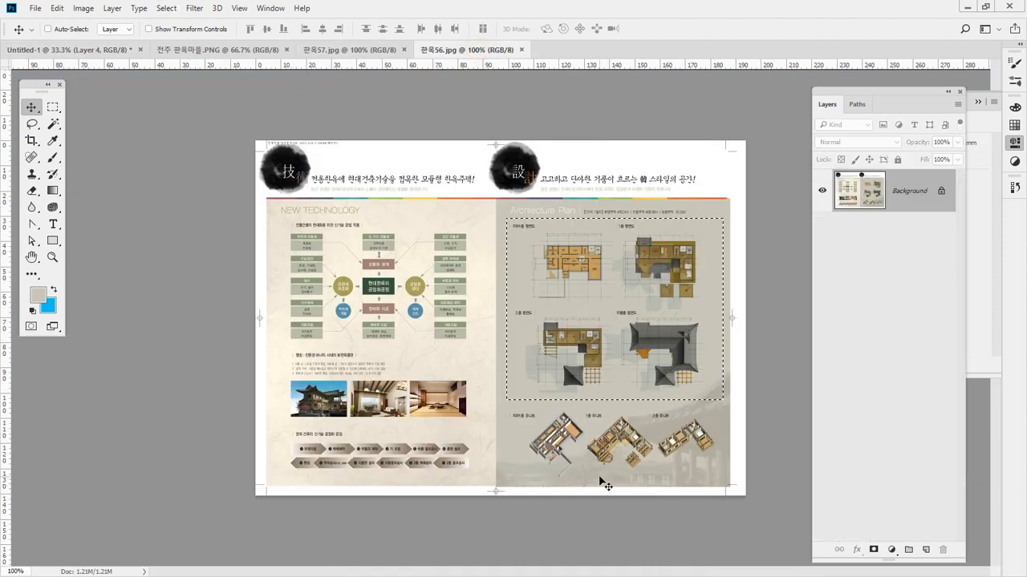
key(m)
drag(505, 401, 723, 484)
key(ctrl+c)
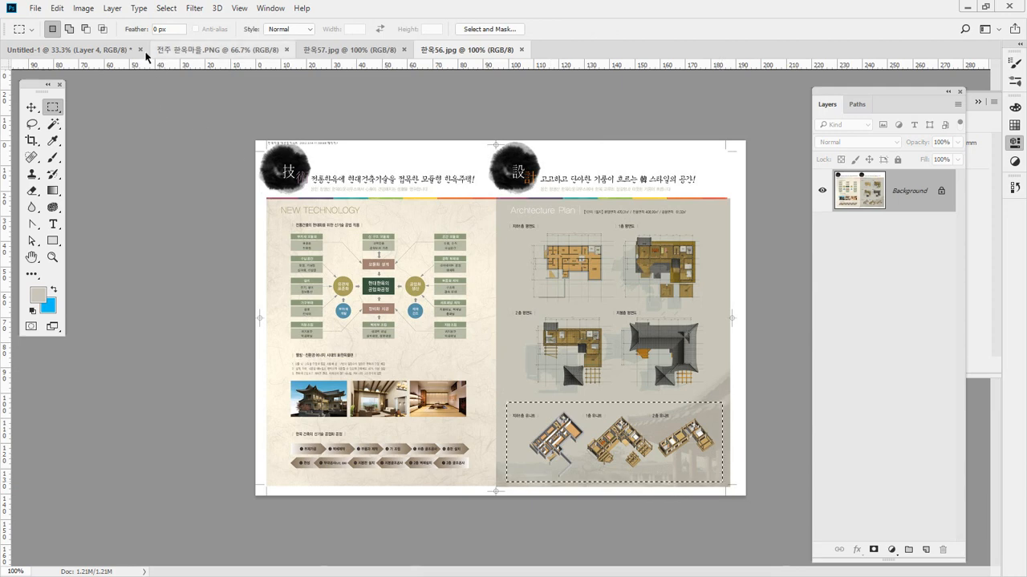
click(88, 50)
key(ctrl+v)
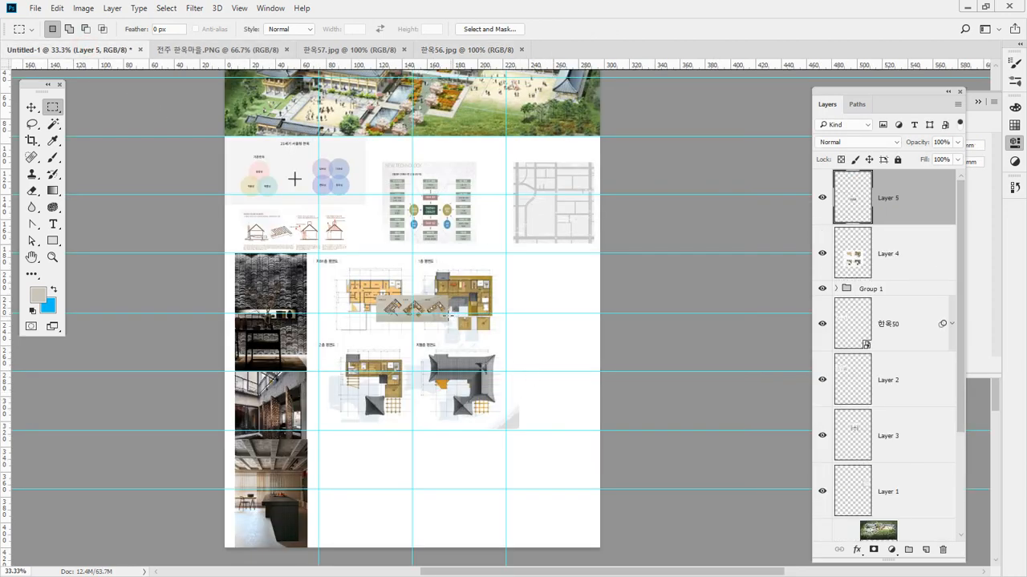
Move the unit plans directly below the floor plans and enlarge them to span the second and third guide columns.
key(v)
drag(445, 315, 499, 491)
key(ctrl+t)
drag(481, 458, 484, 464)
drag(502, 498, 507, 500)
drag(489, 467, 488, 463)
key(Return)
Whiten the unit plans' beige background by sampling a white point near the middle plan in Levels, and align them with the floor plans above.
key(ctrl+l)
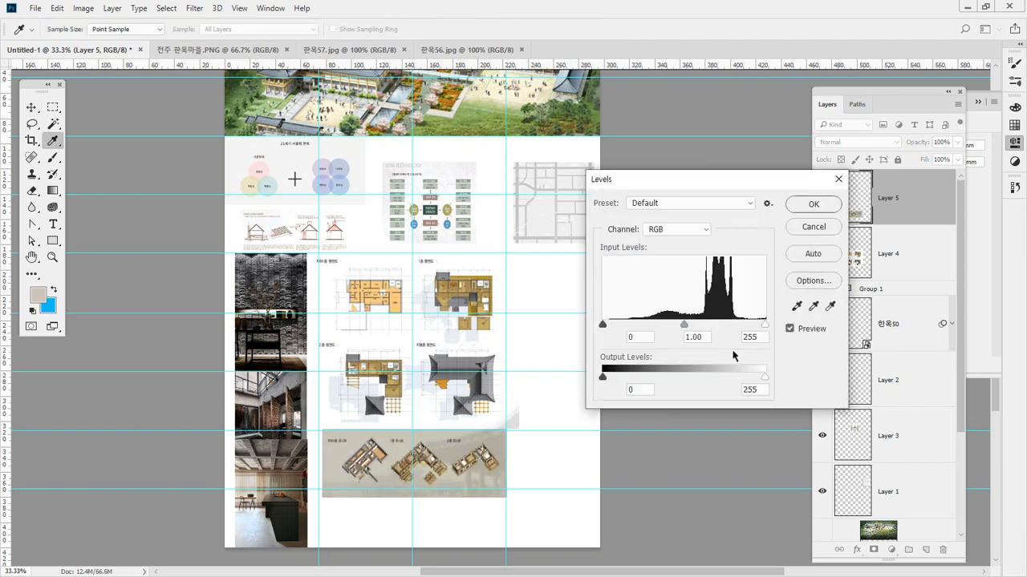
click(831, 306)
click(482, 472)
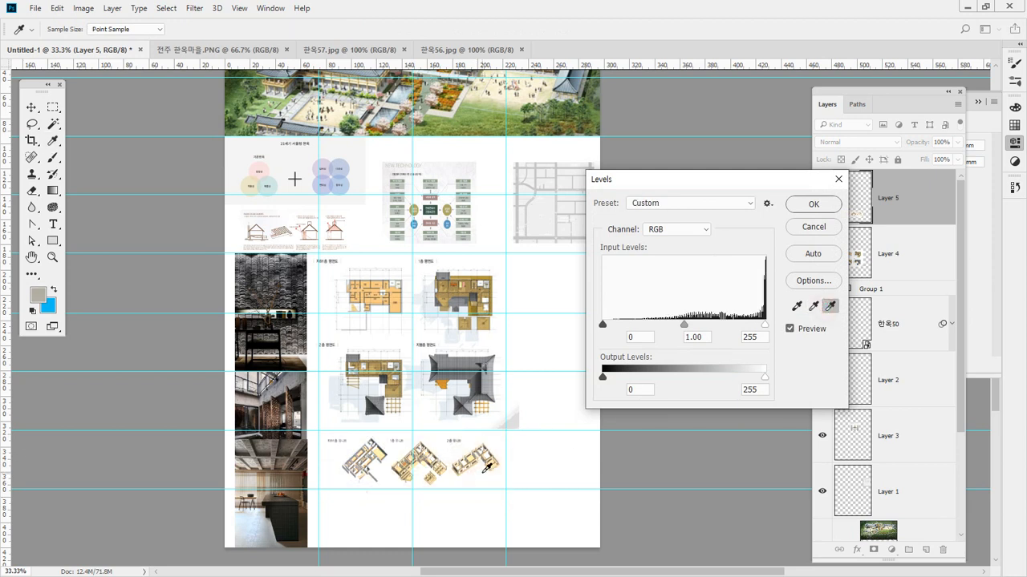
click(484, 478)
alt+click(823, 239)
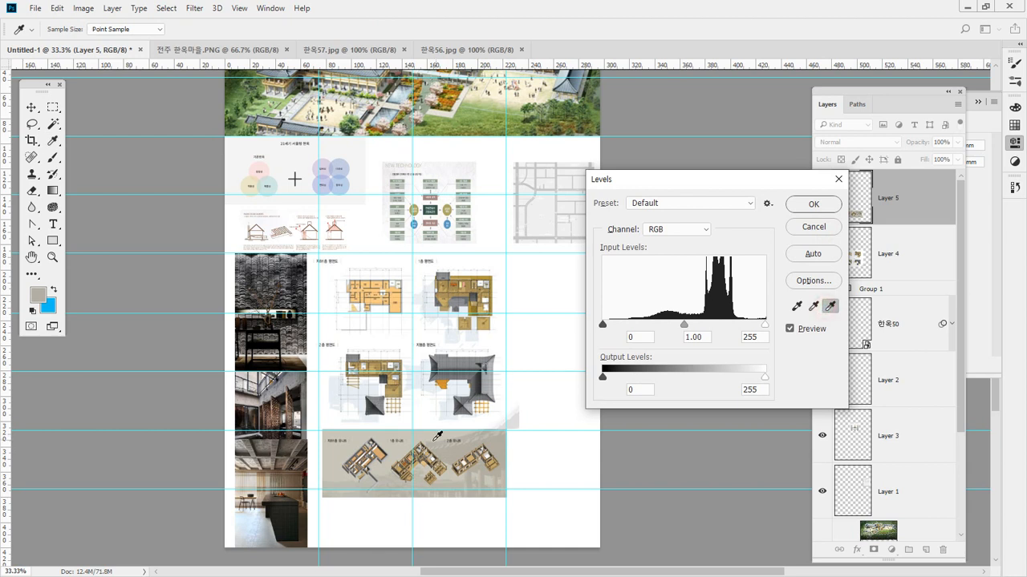
click(397, 447)
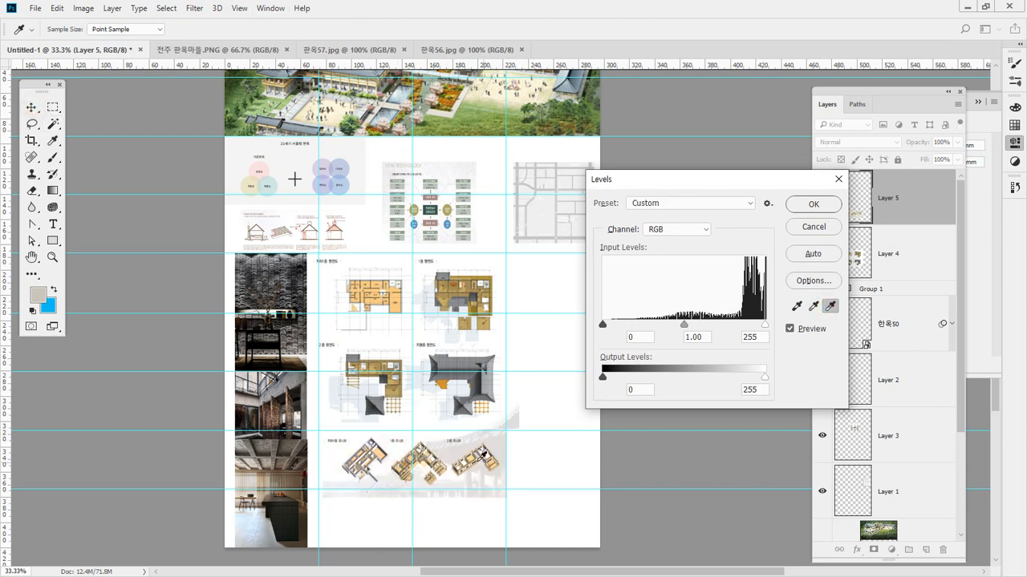
click(813, 204)
mouse_move(464, 466)
mouse_down()
mouse_move(466, 455)
mouse_move(482, 475)
mouse_move(470, 517)
mouse_move(472, 465)
mouse_up()
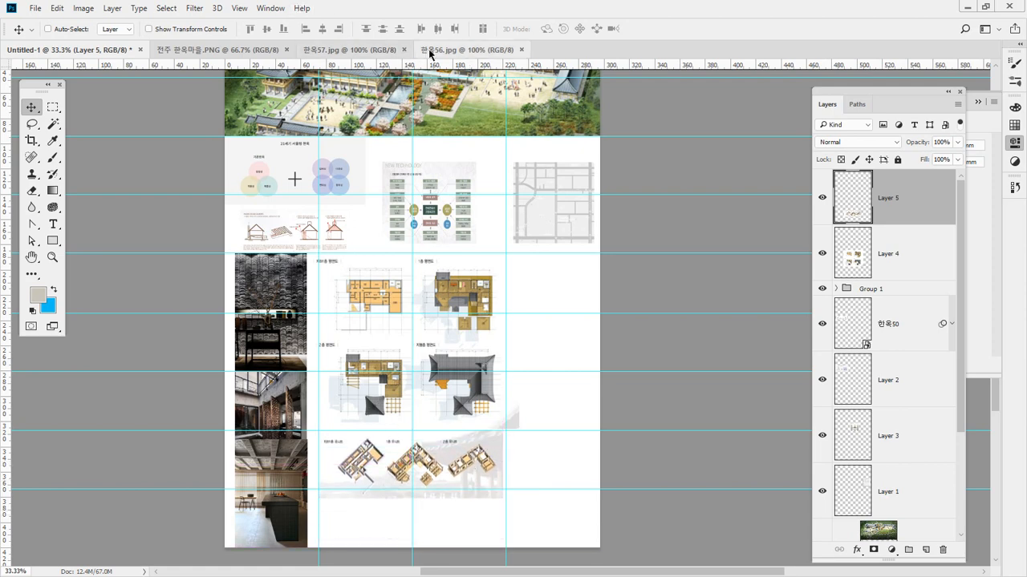
Close the source images 한옥56.jpg, 한옥57.jpg and 전주 한옥마을.PNG, leaving only the panel board open.
click(455, 49)
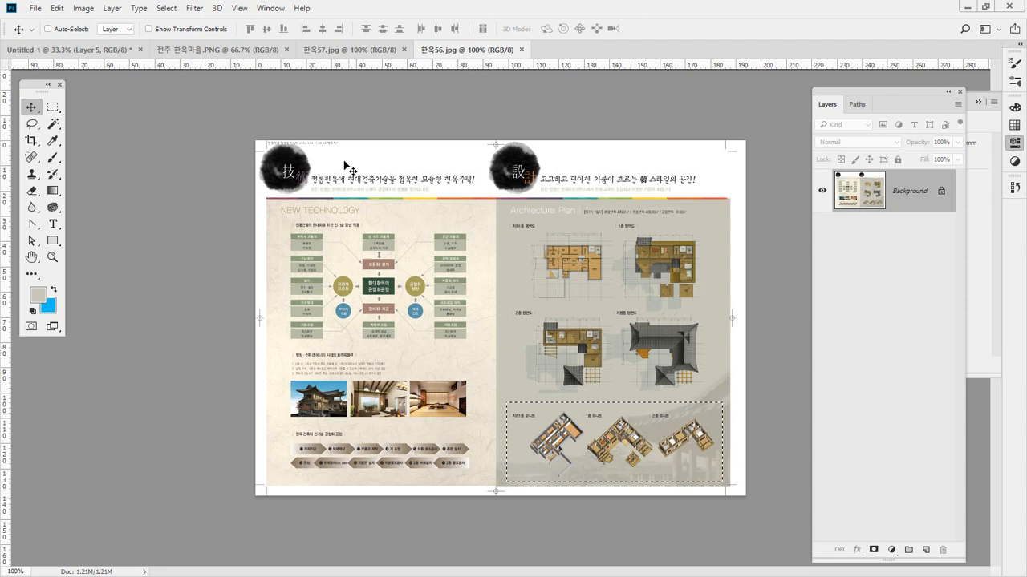
click(354, 50)
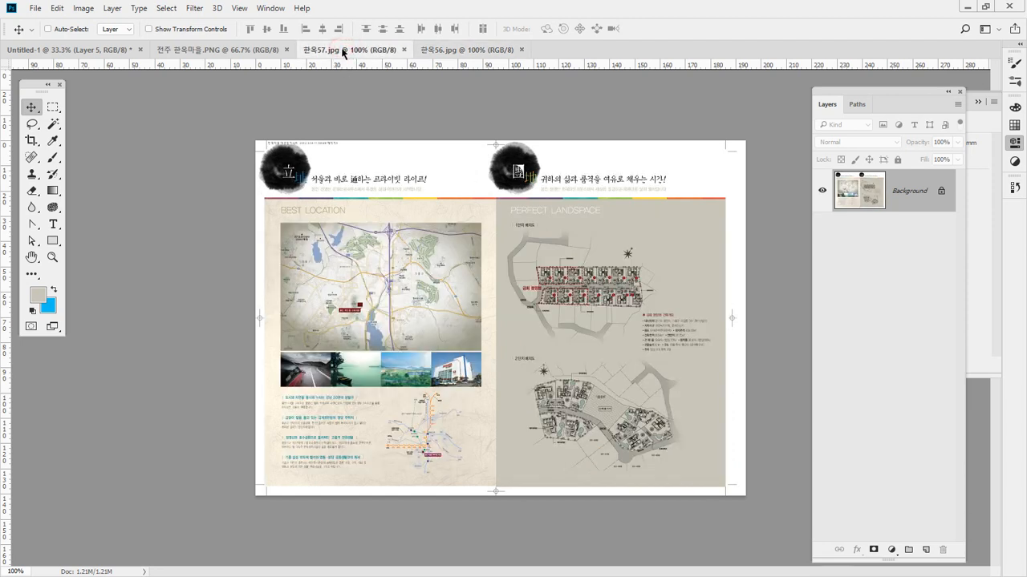
click(404, 50)
click(404, 50)
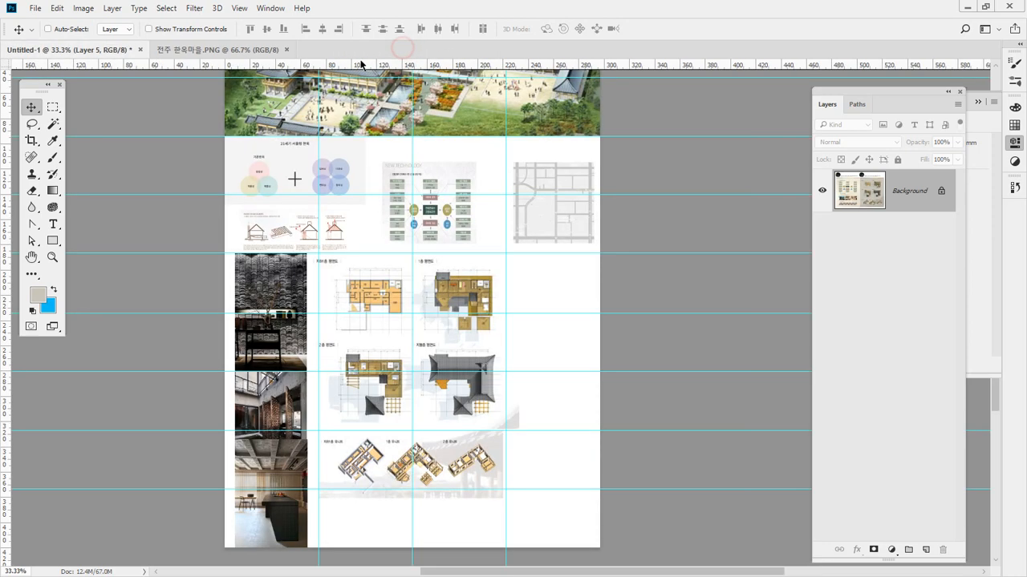
click(288, 50)
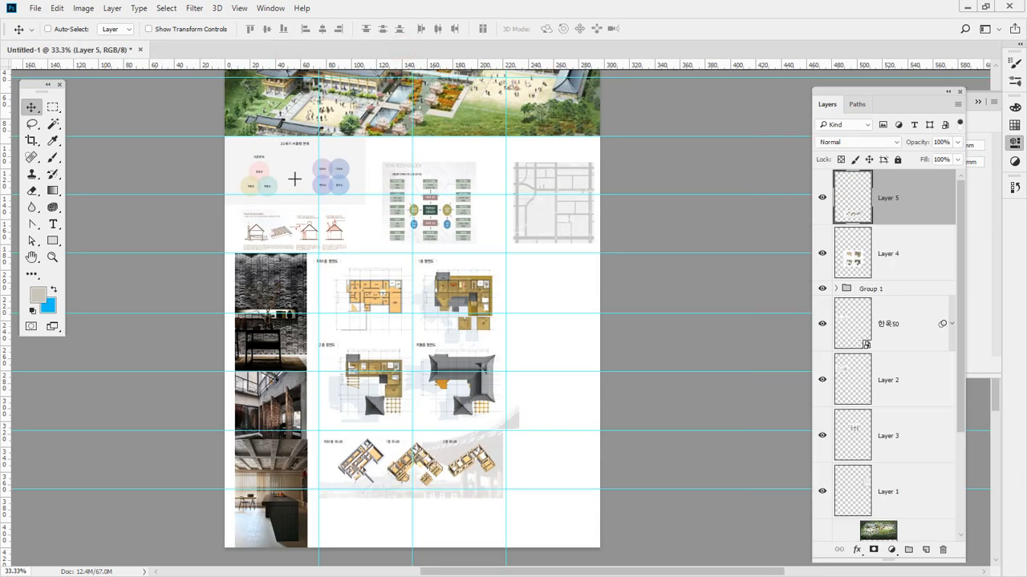
Open 한옥02.jpg from the project folder to review it as a source, and close it again.
click(185, 576)
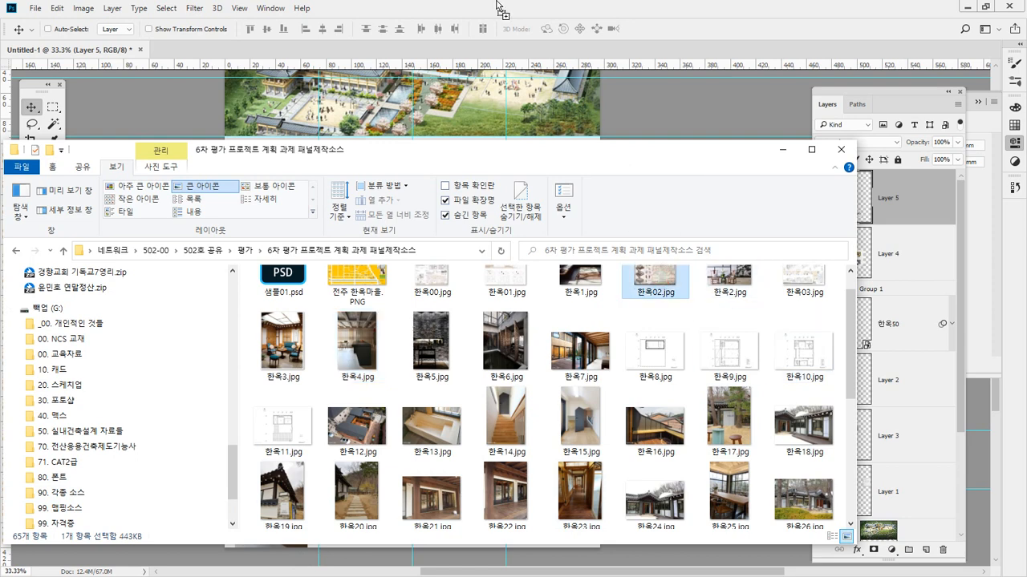
click(539, 18)
drag(539, 17, 536, 16)
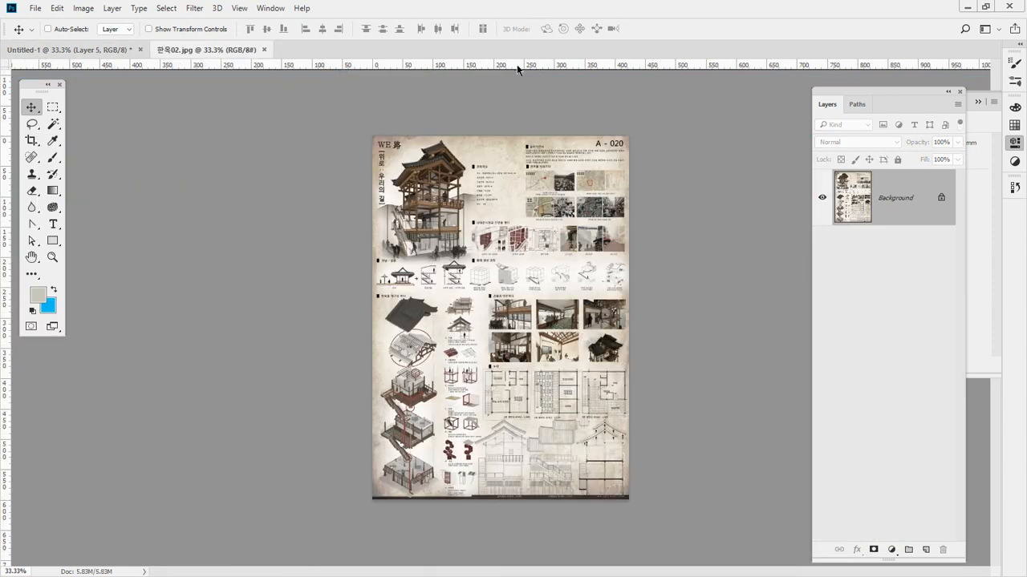
key(ctrl+w)
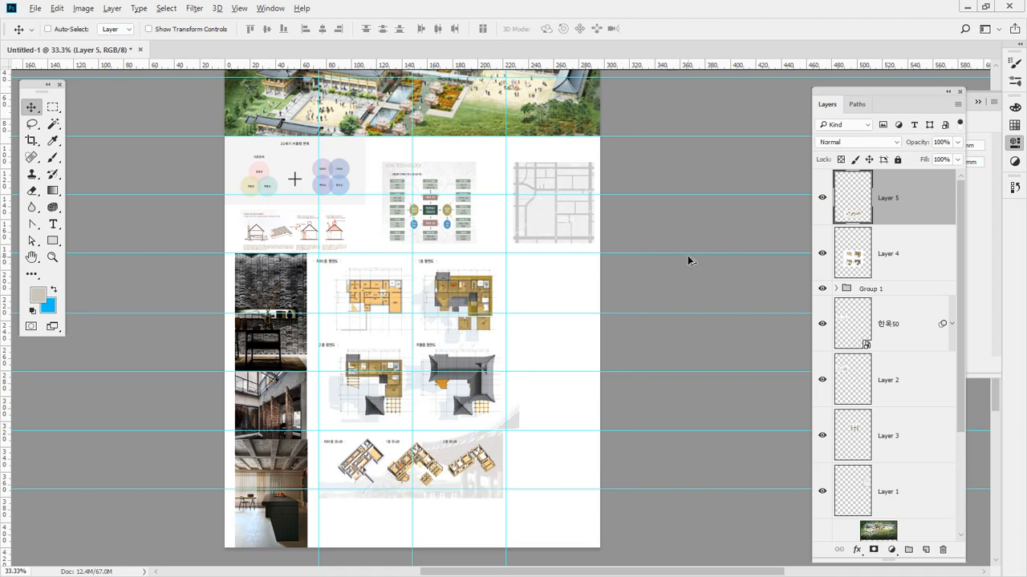
Find 한옥59.jpg at the end of the project folder, open it to check its contents, and close it.
key(alt+Tab)
scroll(732, 433, down, 3)
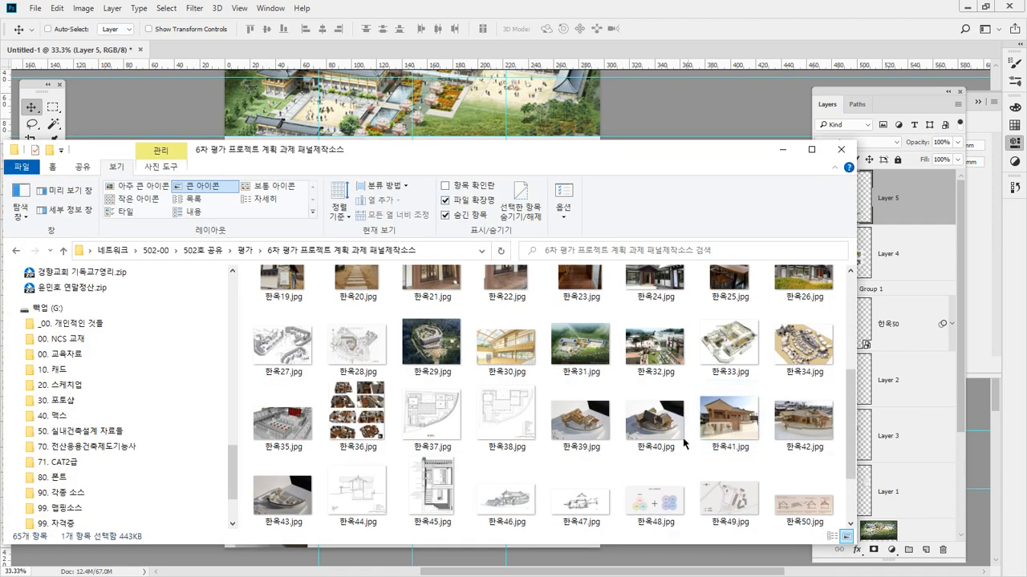
scroll(470, 493, down, 1)
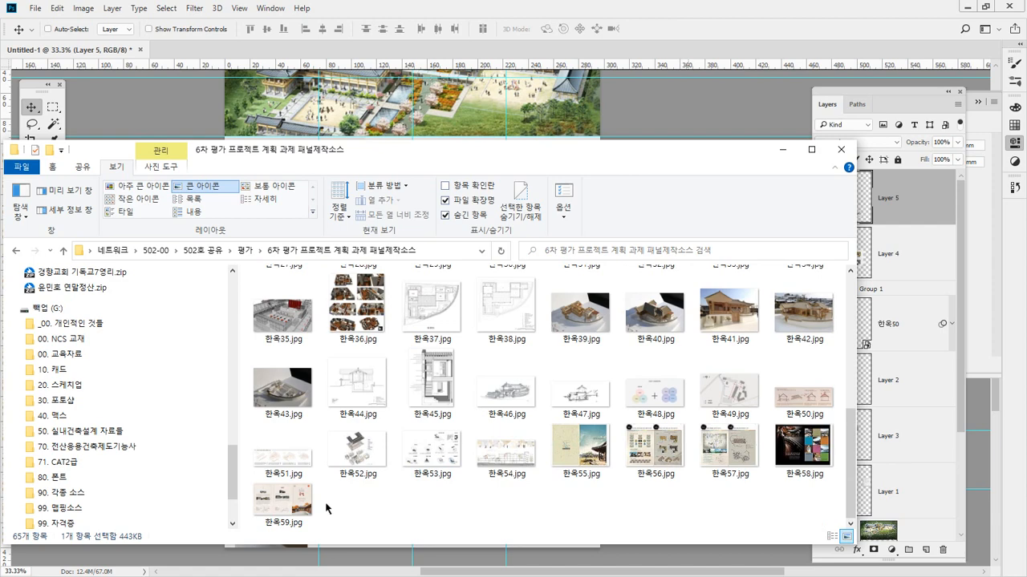
drag(284, 510, 685, 24)
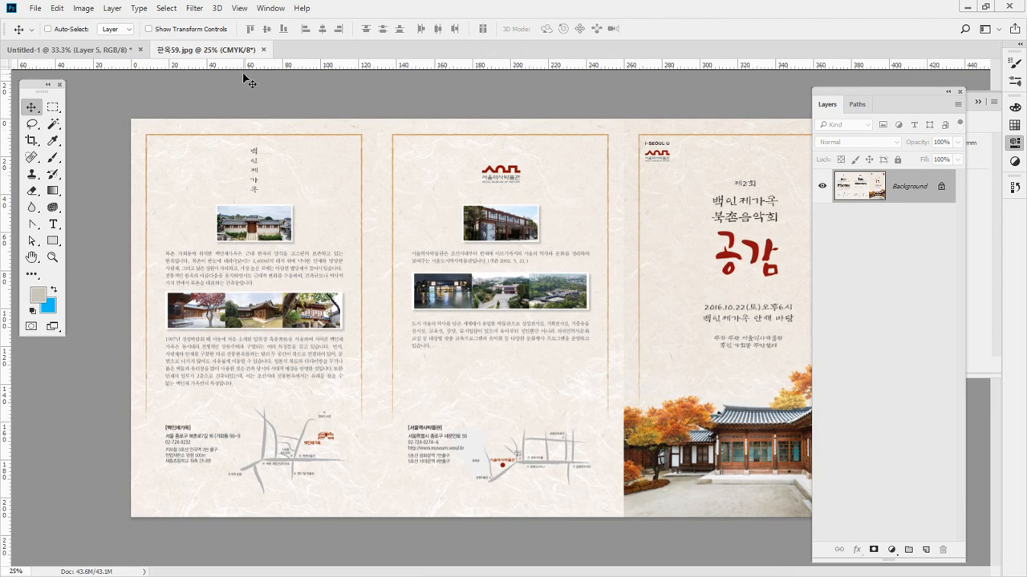
click(266, 50)
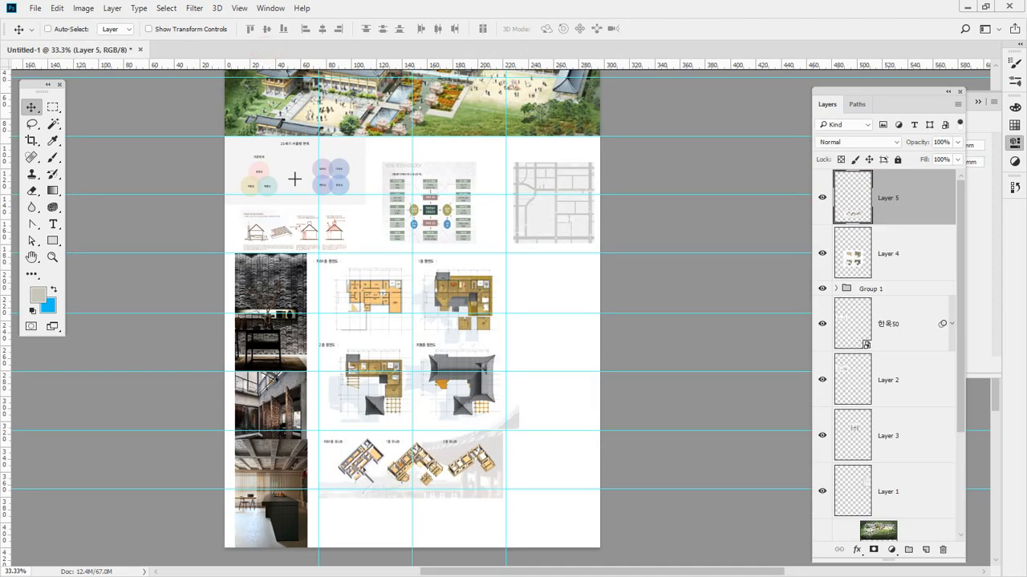
Open 한옥54.jpg, copy the whole image with the street scenes and A-A' section, and paste it onto the board.
key(alt+Tab)
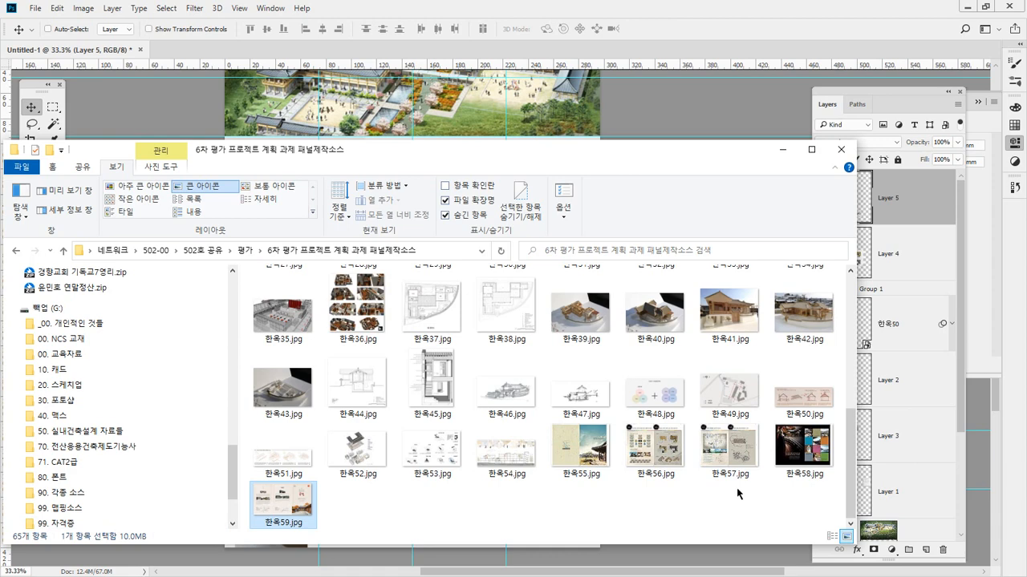
drag(502, 465, 668, 64)
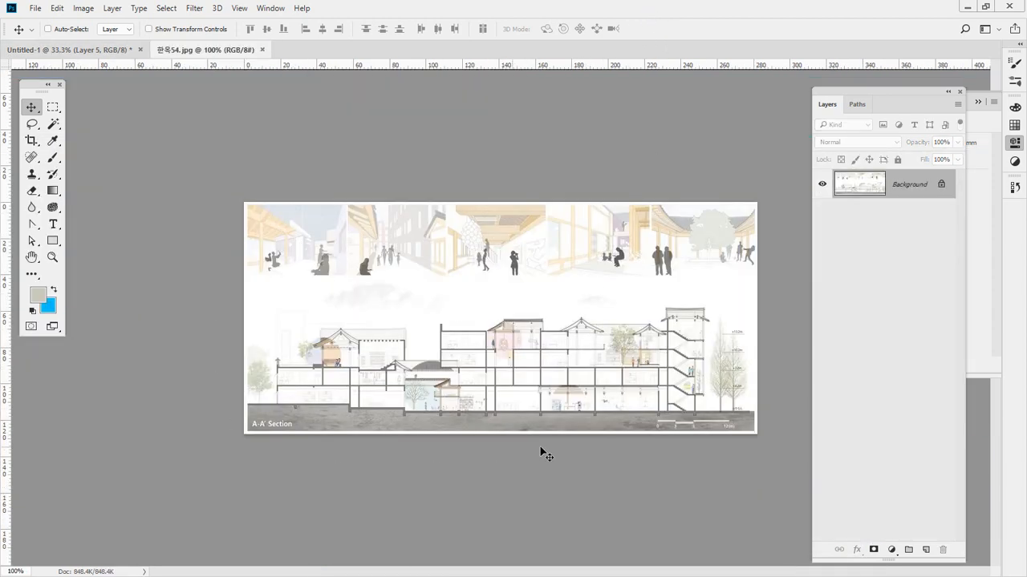
key(m)
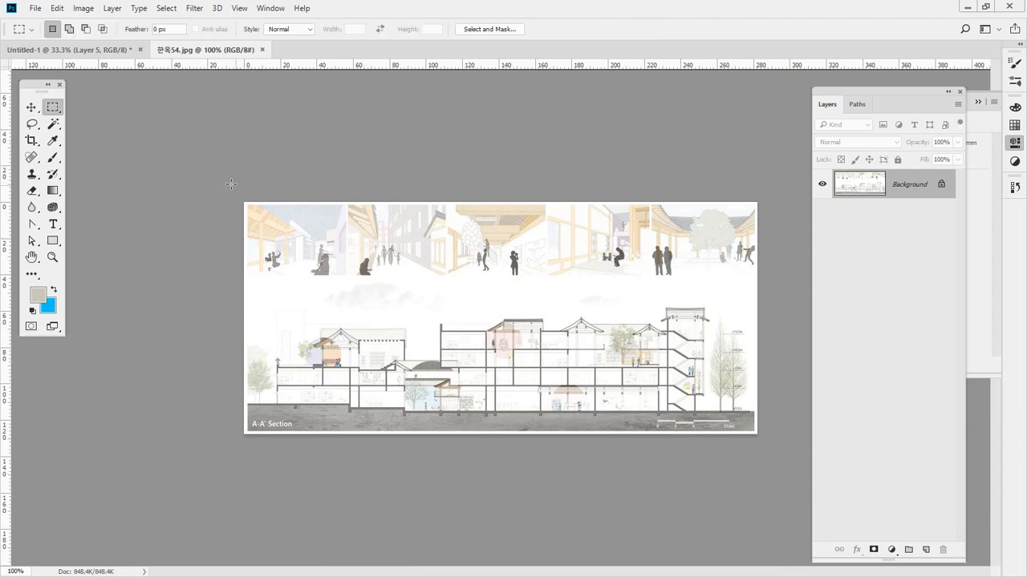
drag(218, 176, 802, 439)
key(ctrl+c)
click(99, 50)
key(ctrl+v)
Move the section drawing to the board's bottom edge beside the photo column, and place its layer beneath the floor plans' layer.
key(v)
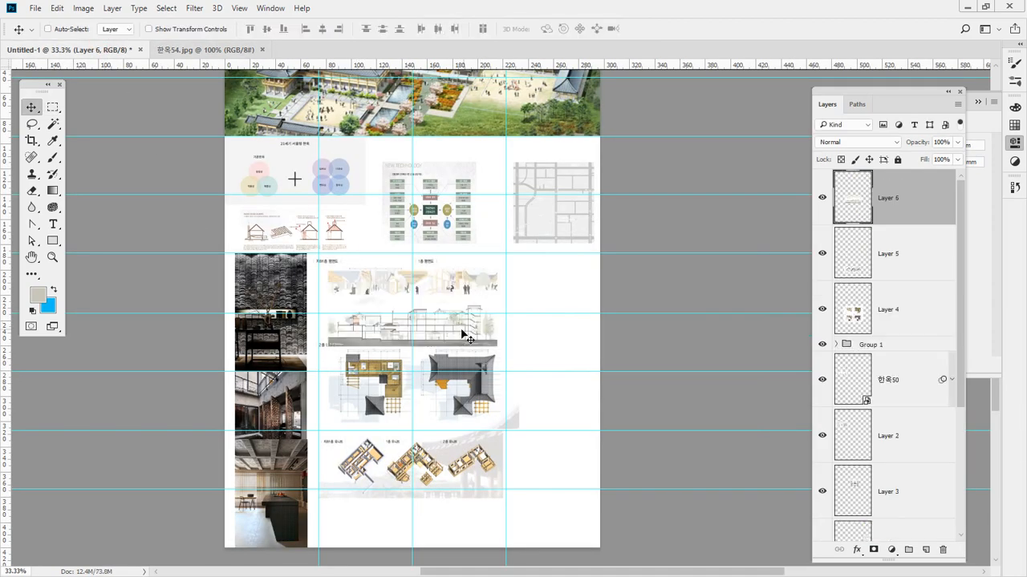
drag(457, 341, 455, 533)
drag(901, 200, 893, 329)
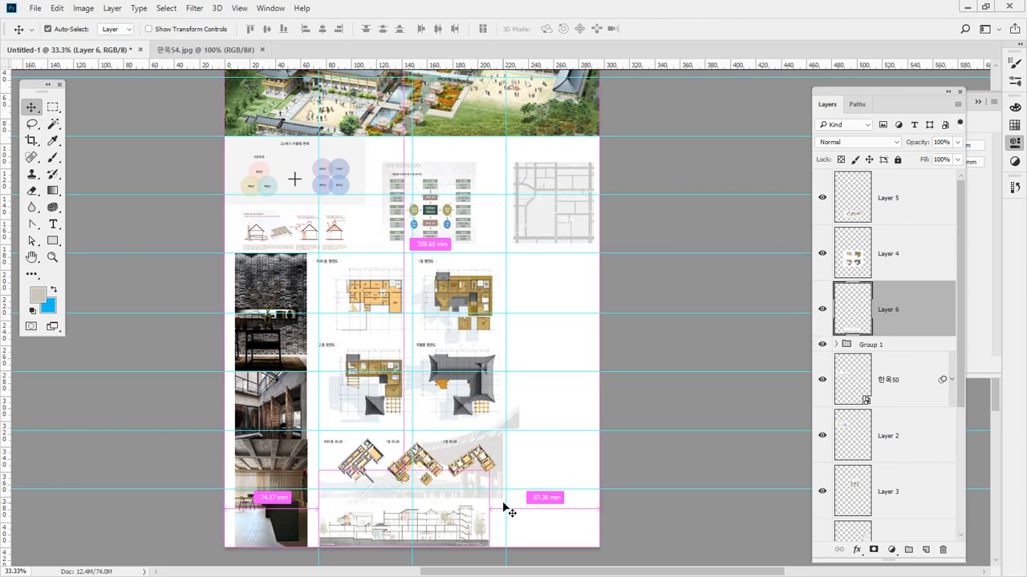
Enlarge the section drawing so it spans from the second guide column to the board's right edge, and shift it slightly down.
key(ctrl+t)
drag(489, 471, 618, 458)
key(Return)
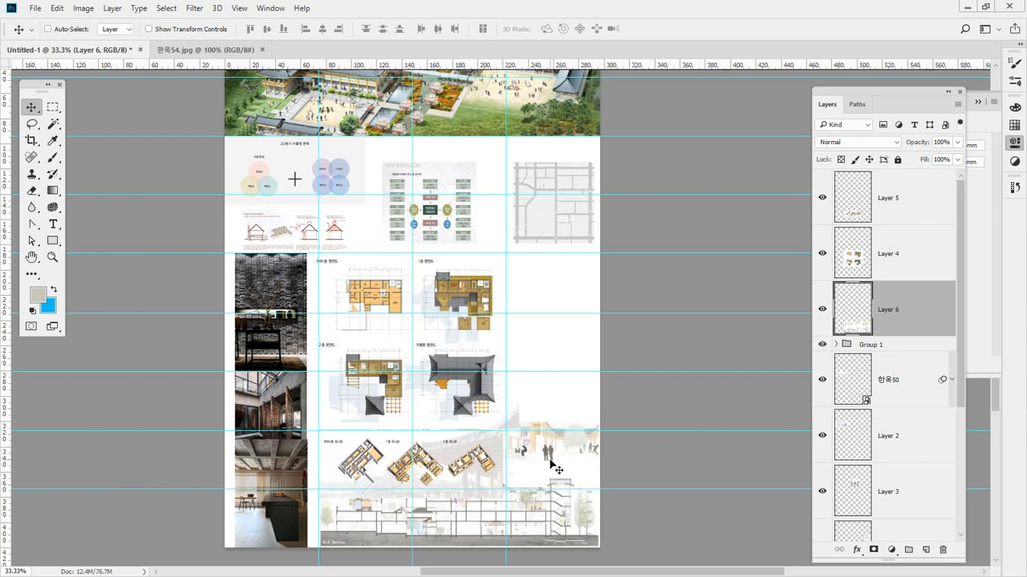
drag(556, 469, 547, 474)
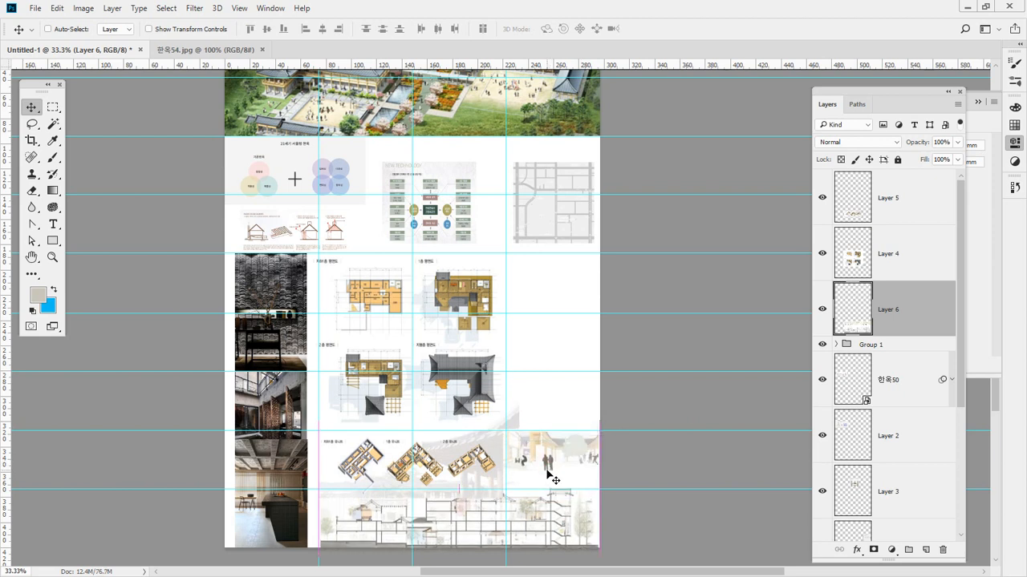
key(ctrl+alt+d)
mouse_move(325, 274)
mouse_down()
mouse_move(366, 272)
mouse_move(367, 310)
mouse_up()
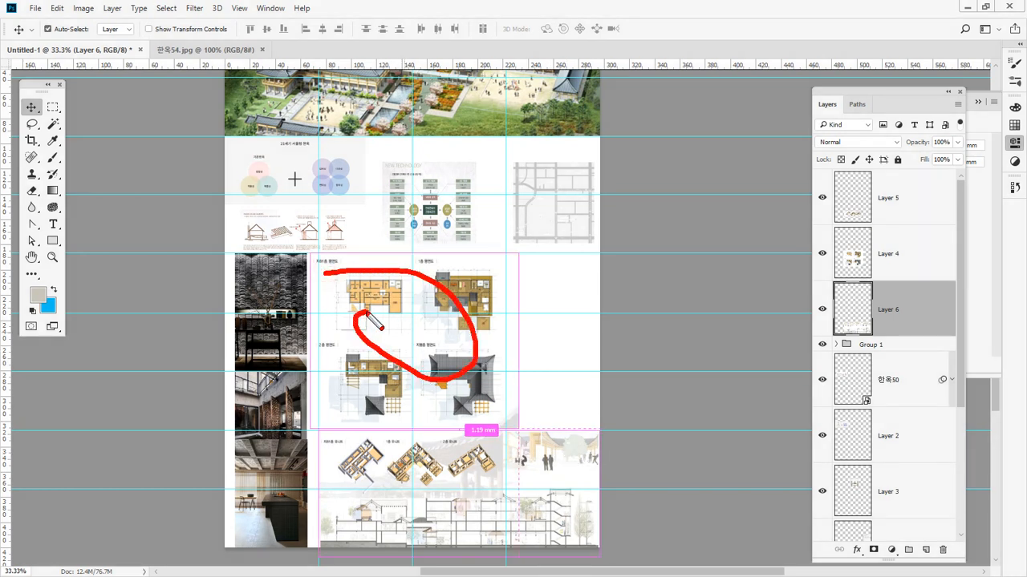
drag(365, 455, 457, 454)
drag(424, 519, 597, 507)
key(Escape)
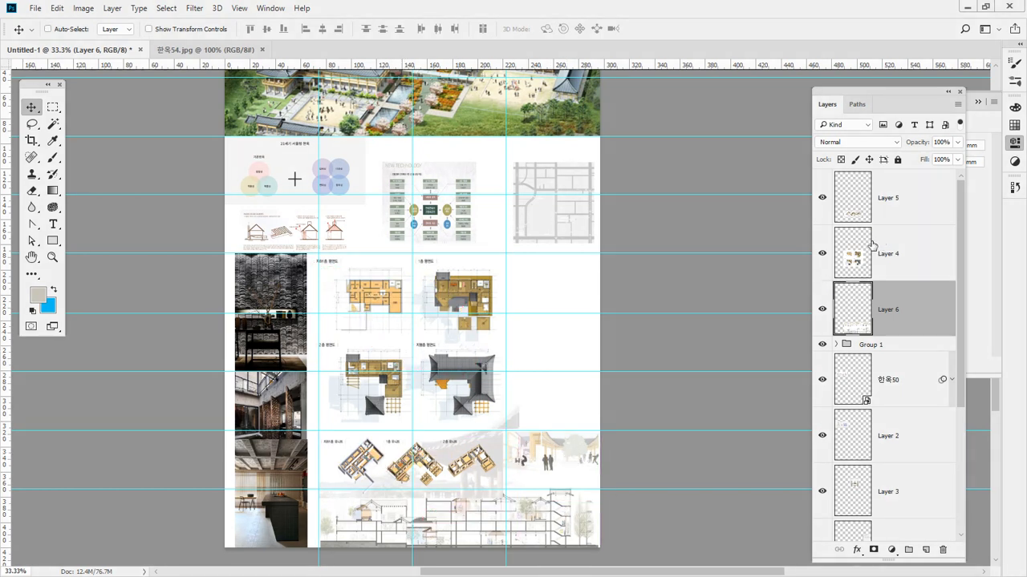
Scale the four floor plans on Layer 4 down to about 87.7% so they fit within the second and third guide columns.
click(855, 262)
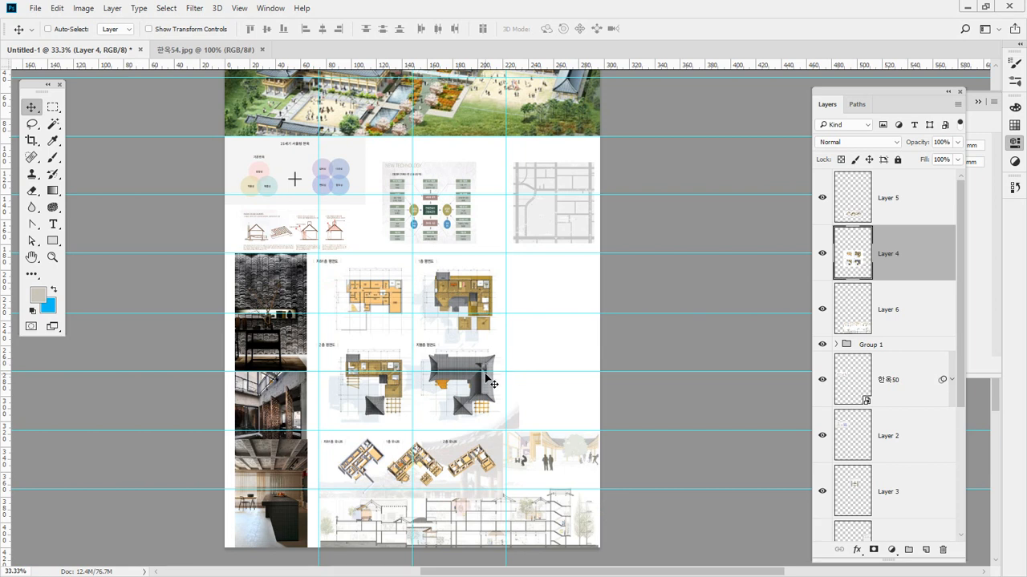
key(ctrl+t)
drag(517, 431, 502, 416)
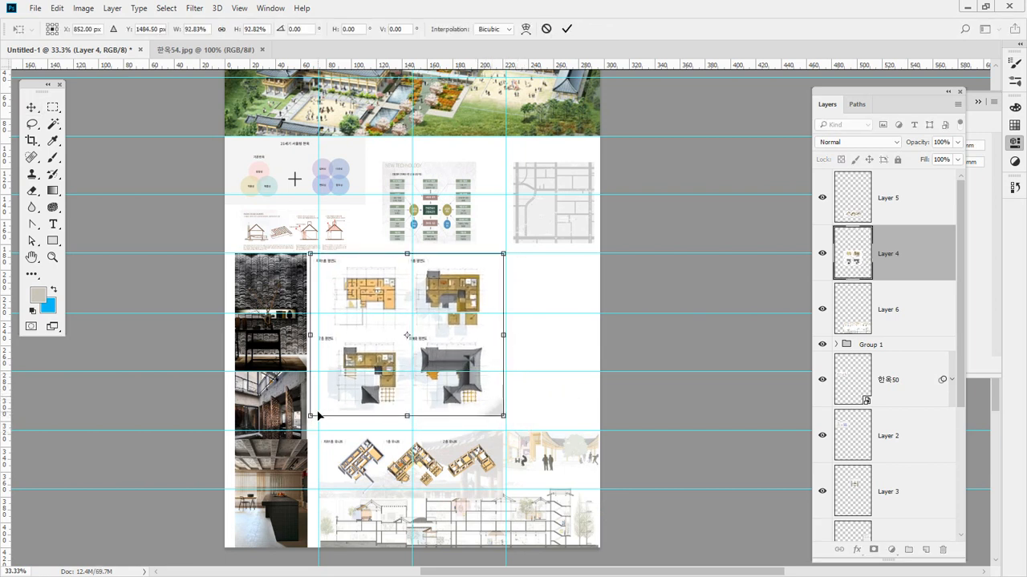
drag(318, 415, 331, 406)
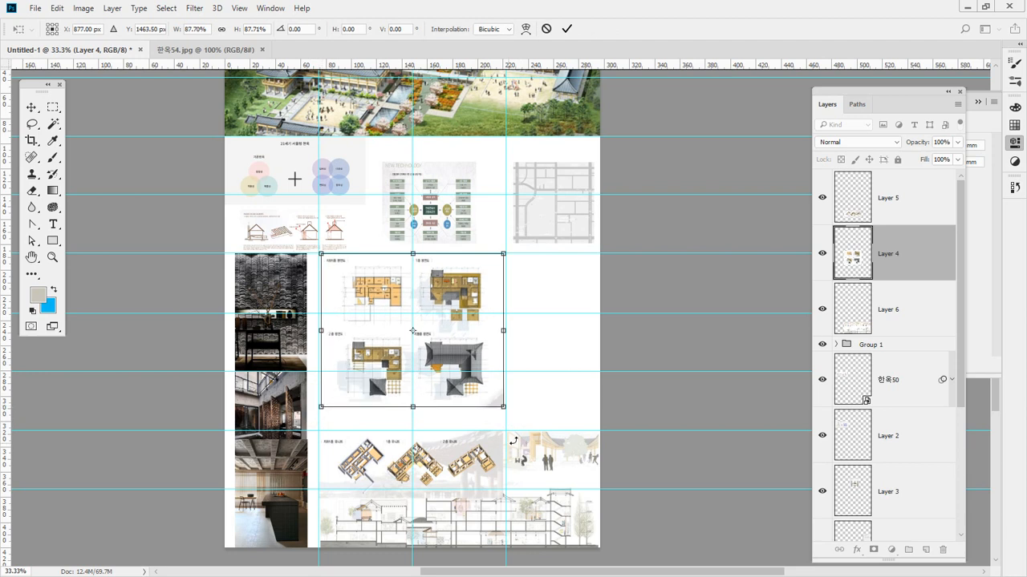
key(Return)
Move the isometric unit plans up beneath the floor plans, and raise the section drawing to rest on the board's bottom edge.
click(907, 199)
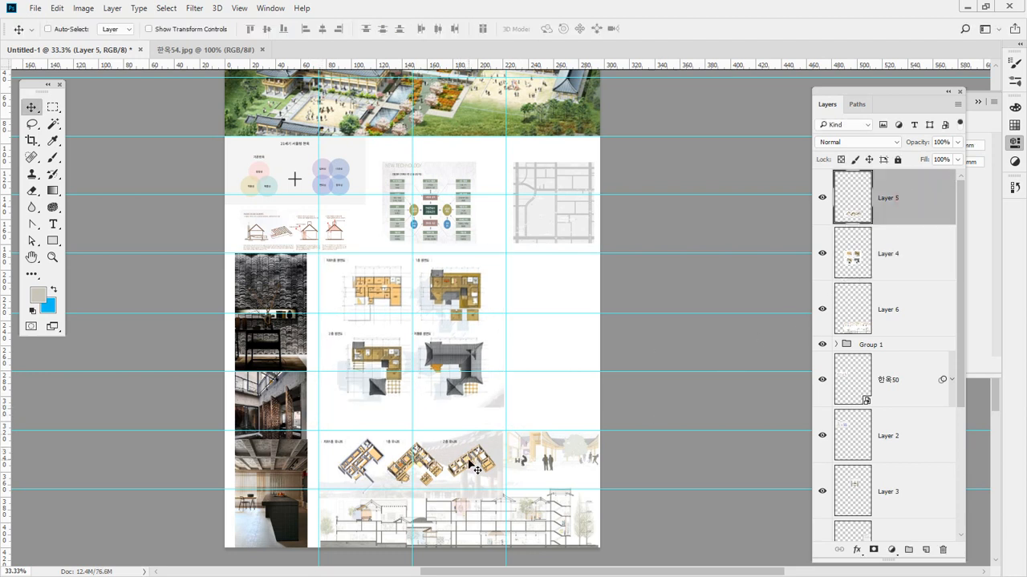
drag(473, 468, 473, 443)
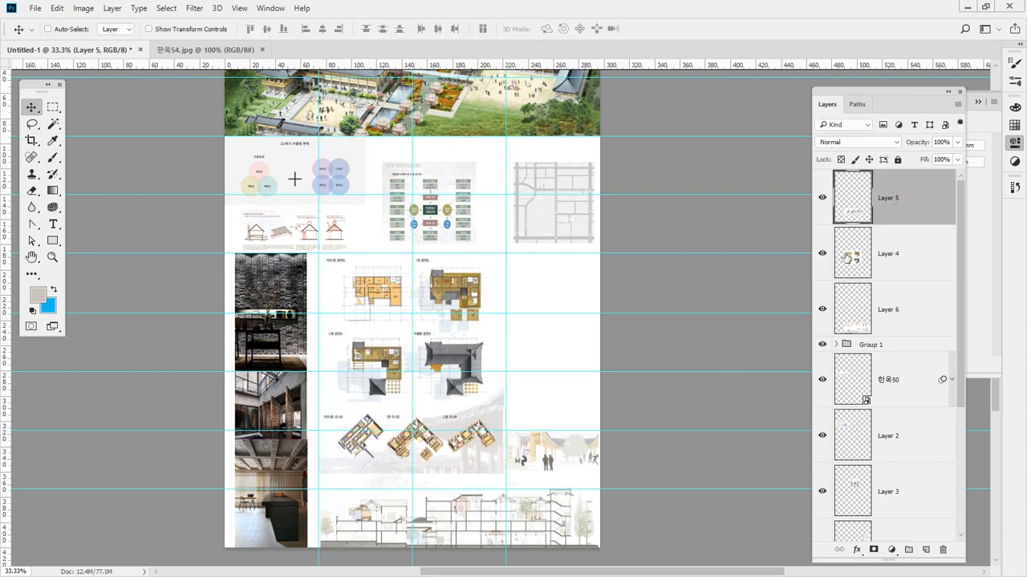
click(859, 331)
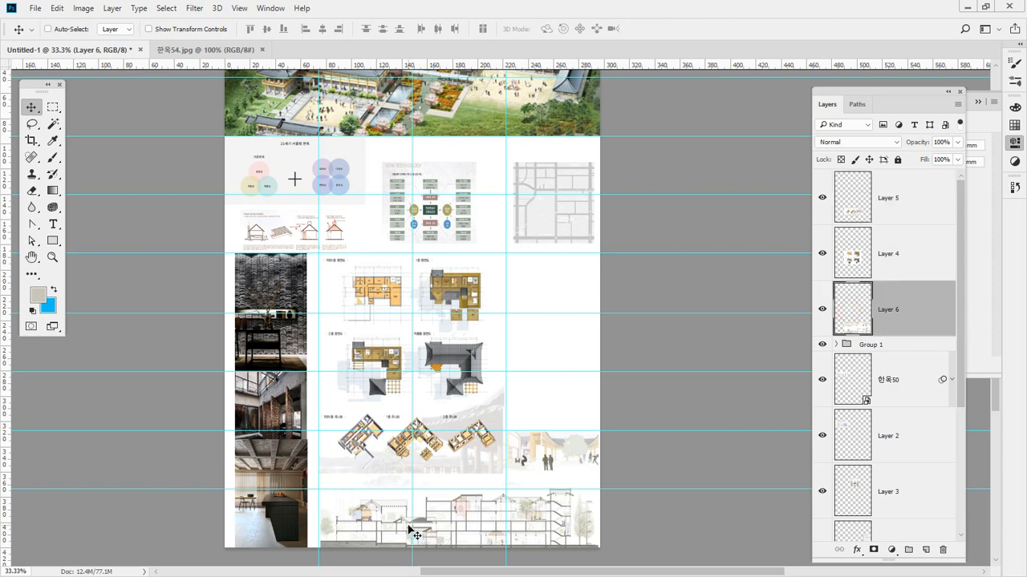
drag(411, 531, 408, 519)
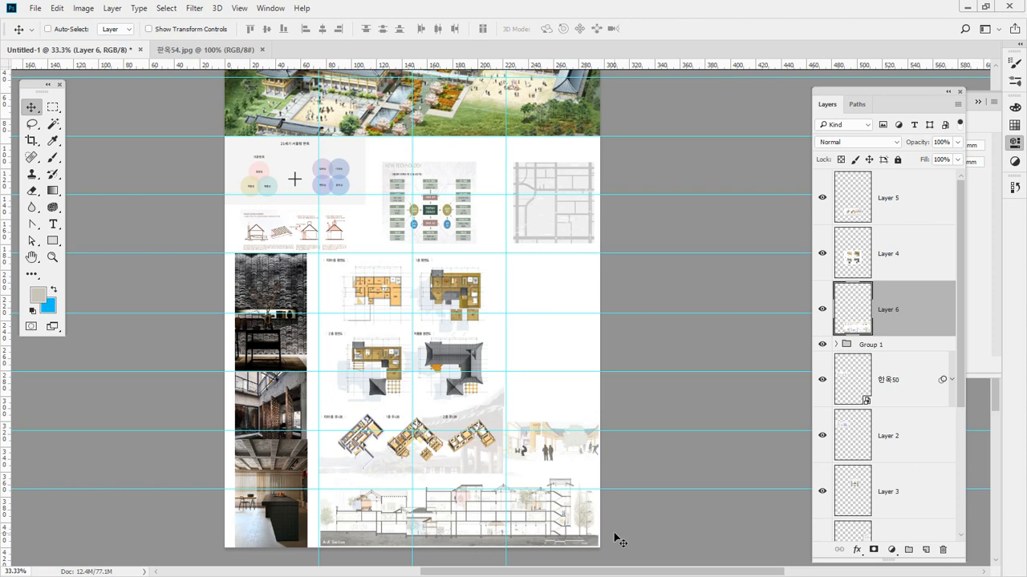
Lower the unit plans slightly toward the section drawing, try the Overlay blend mode on their layer, and settle on Darken.
click(902, 200)
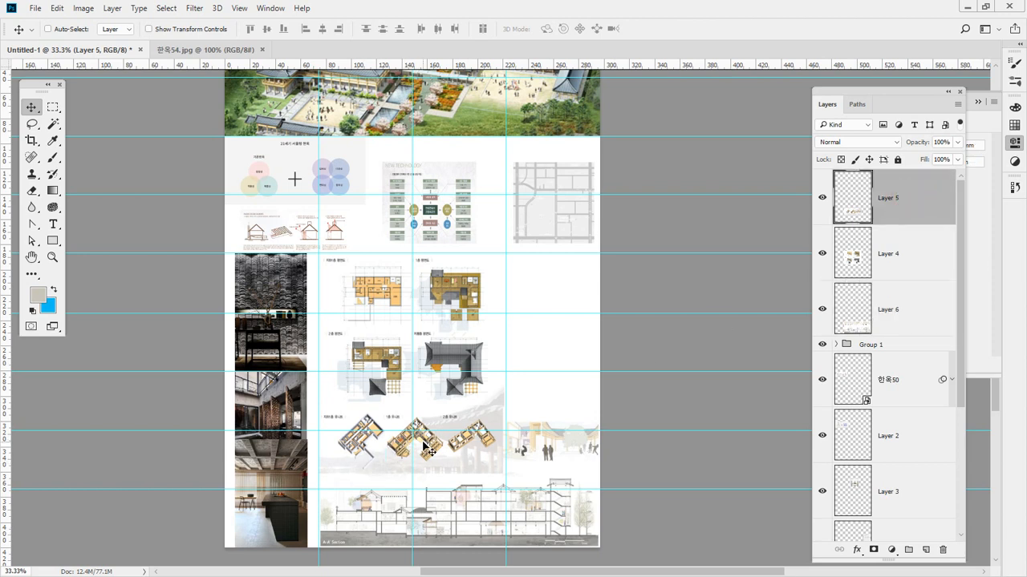
drag(430, 452, 467, 431)
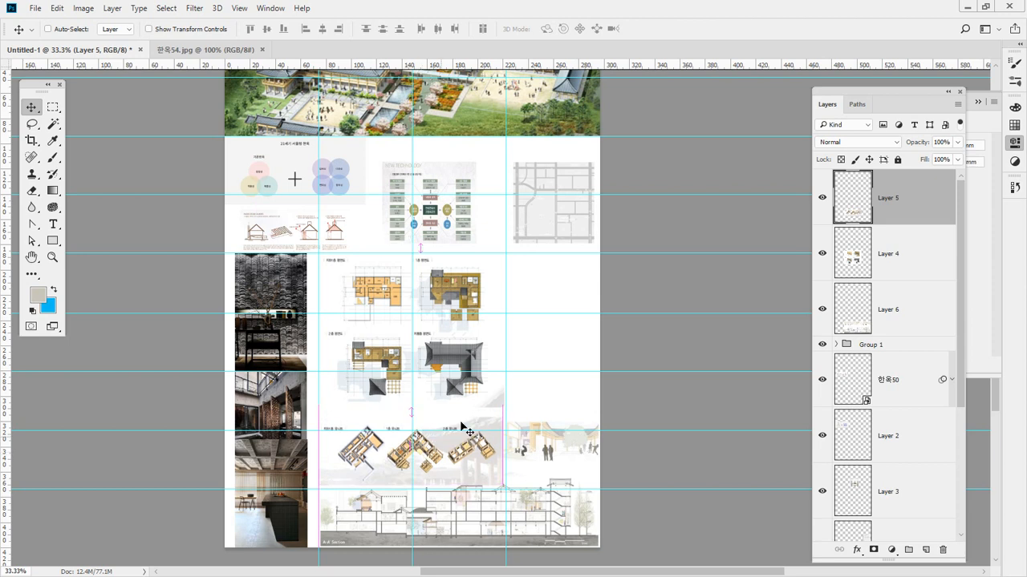
click(838, 143)
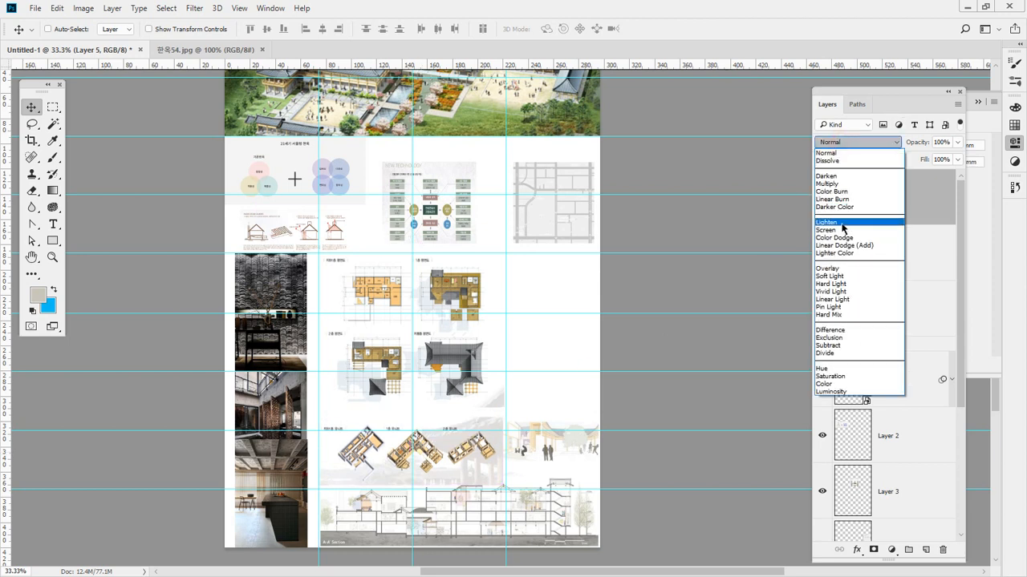
click(830, 269)
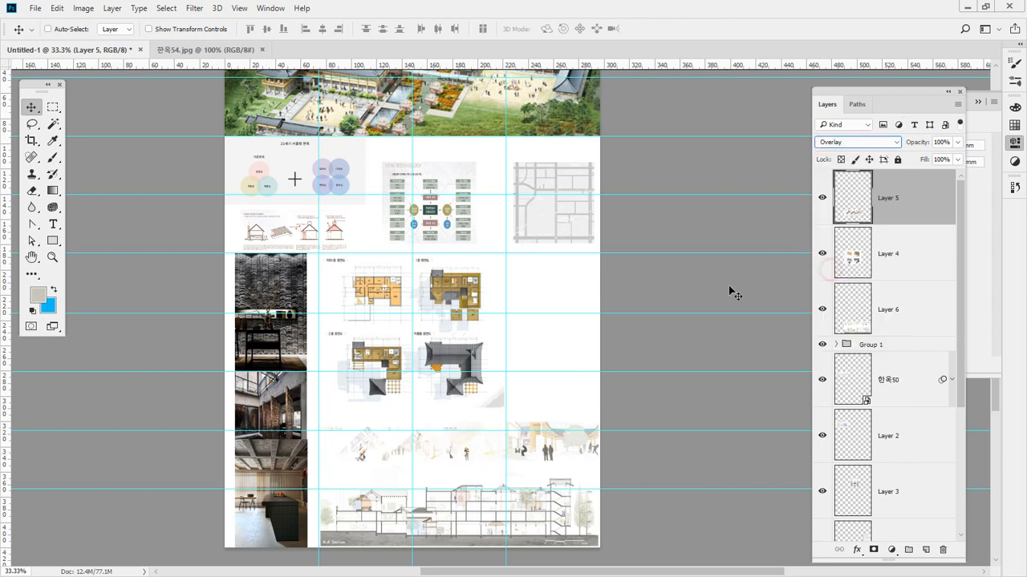
click(865, 145)
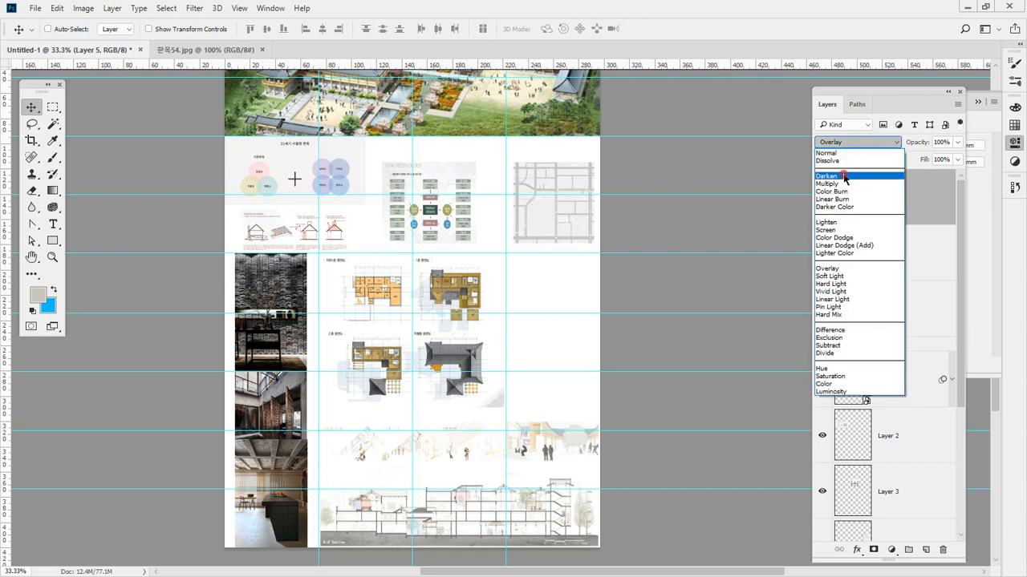
click(848, 174)
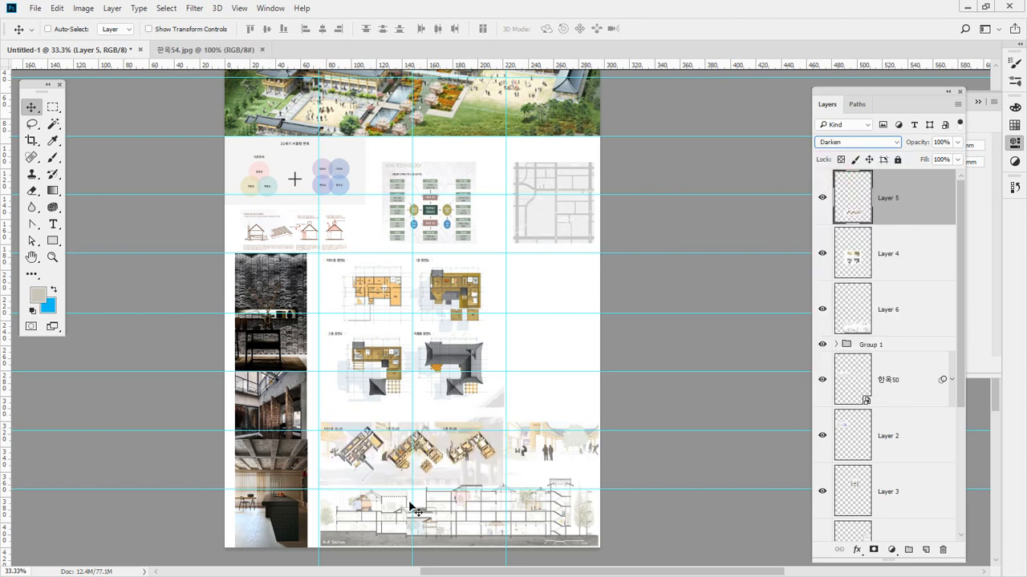
key(ctrl+2)
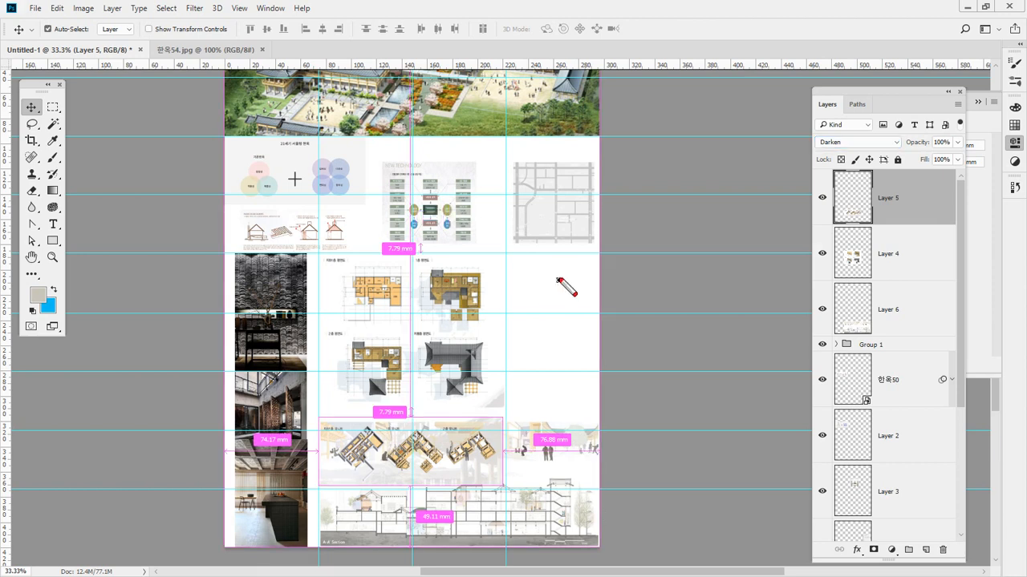
mouse_move(567, 266)
mouse_down()
mouse_move(533, 271)
mouse_move(521, 383)
mouse_move(583, 410)
mouse_move(603, 353)
mouse_move(591, 259)
mouse_up()
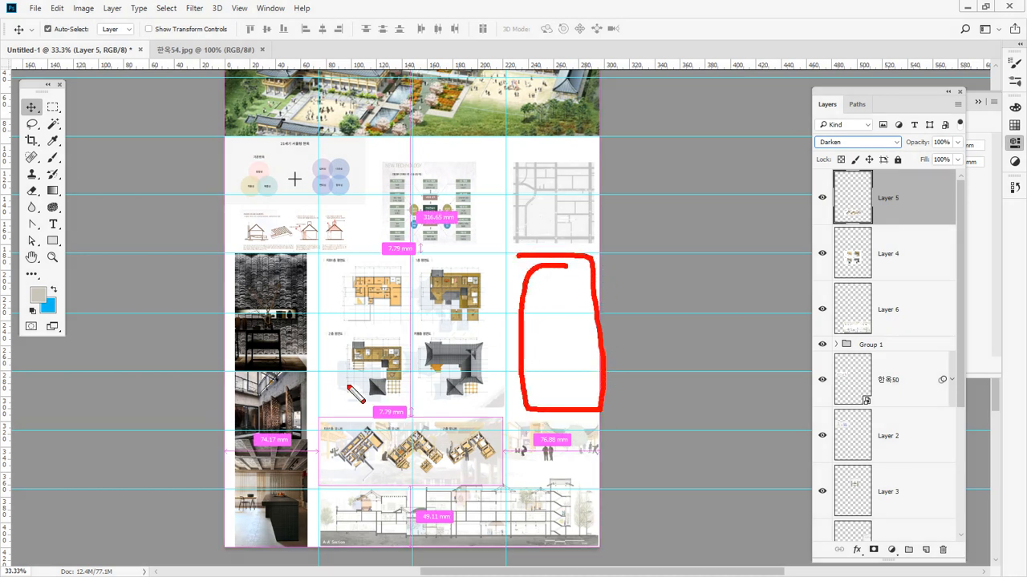
Place 한옥46.jpg on the board, scaled to about 19.8%, in the fourth guide column beside the upper floor plans.
key(Escape)
key(ctrl)
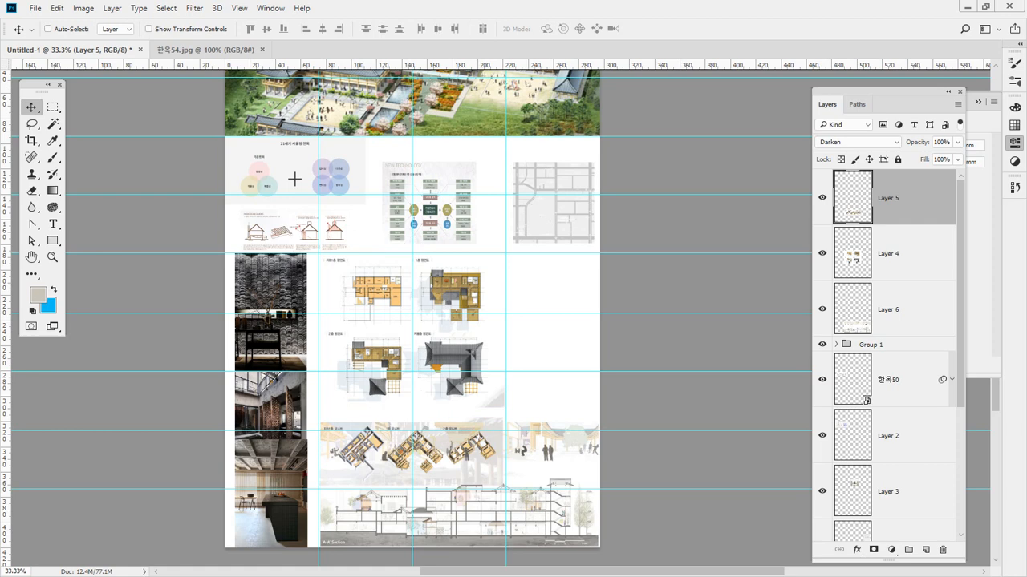
scroll(459, 292, up, 2)
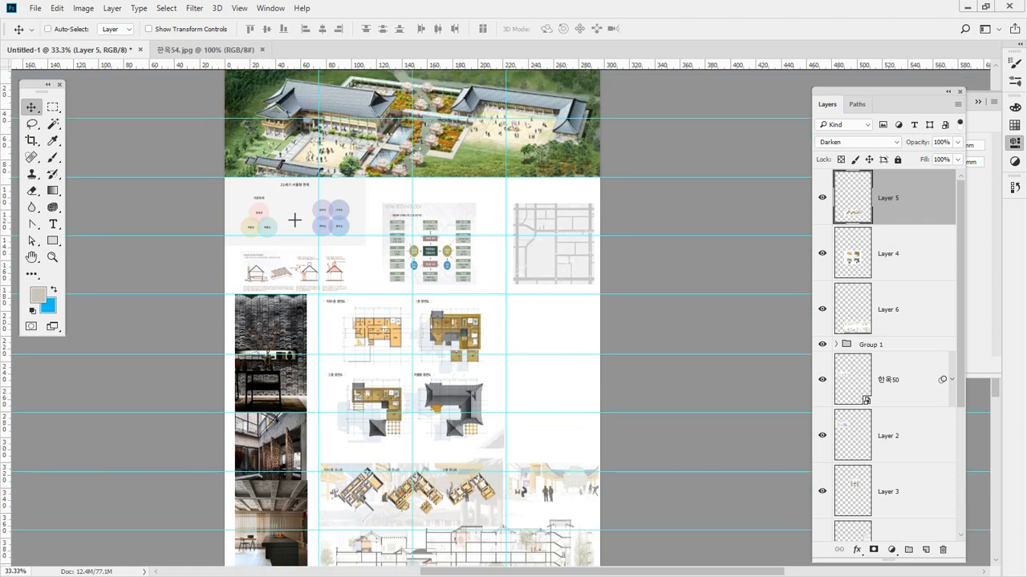
key(alt+Tab)
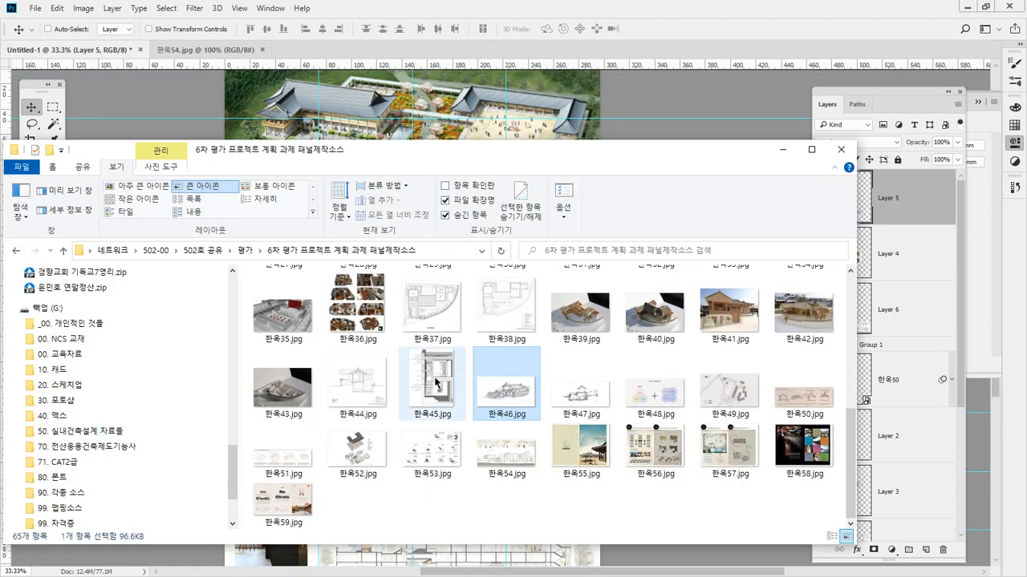
drag(513, 393, 642, 131)
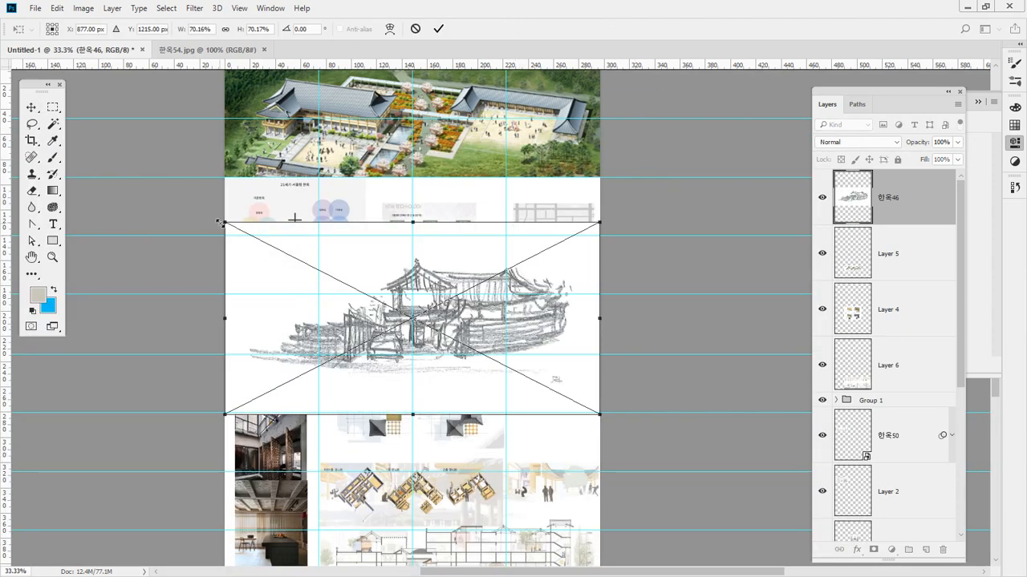
drag(220, 223, 494, 361)
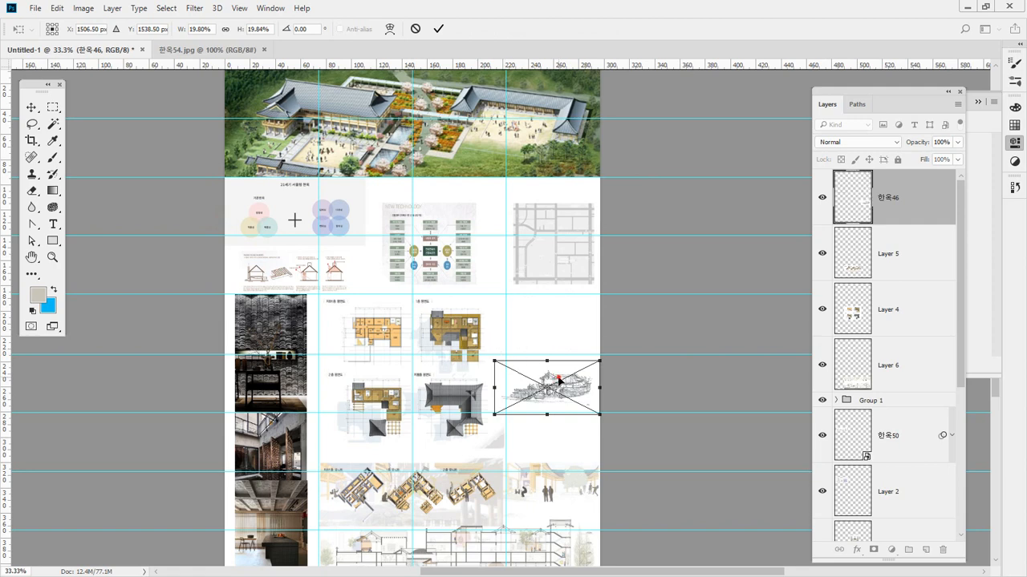
drag(559, 381, 563, 326)
key(Return)
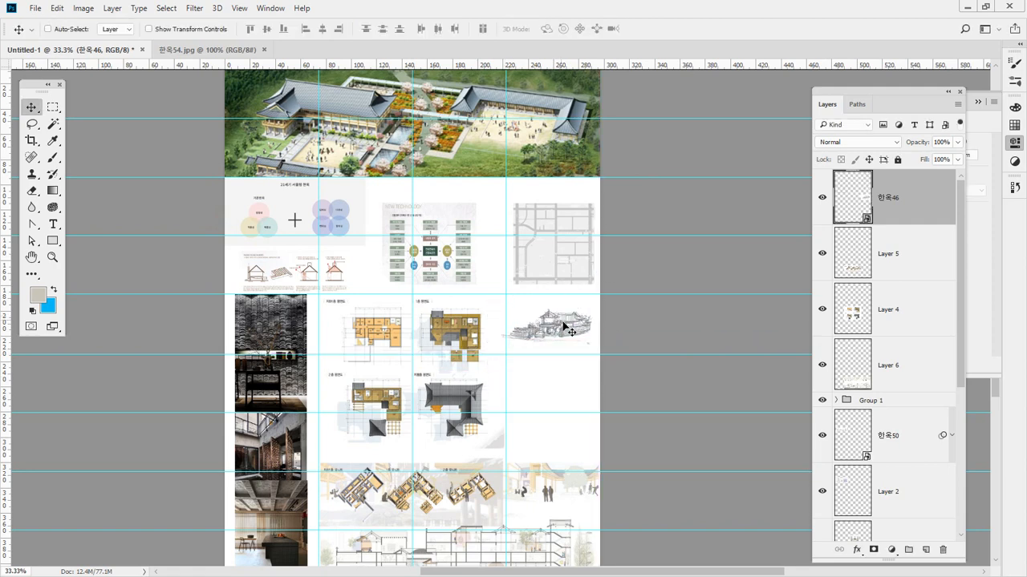
Place the section sketch 한옥47.jpg, scaled to about 23.9%, in the fourth guide column directly beneath the perspective sketch.
key(alt+Tab)
drag(566, 401, 579, 125)
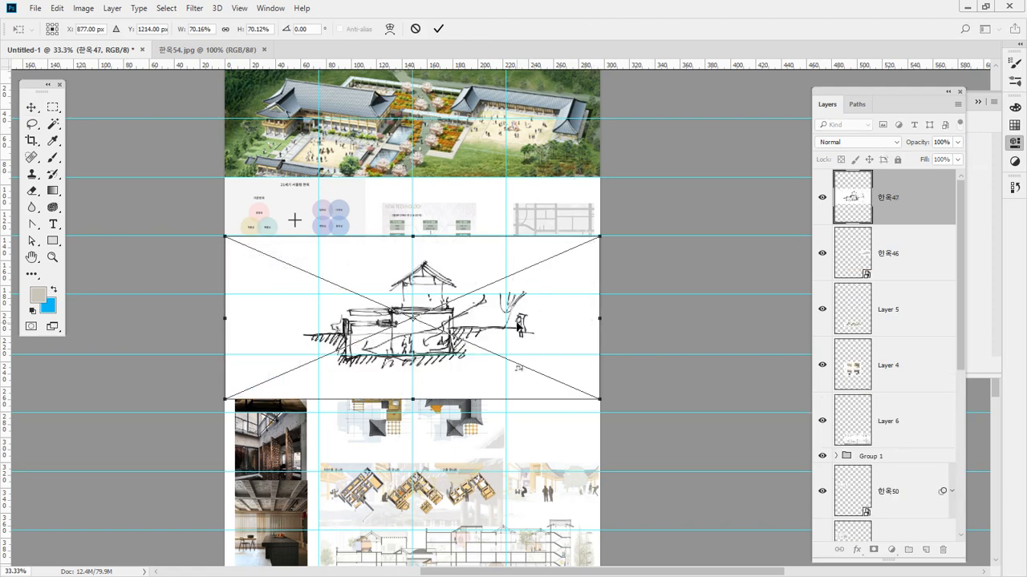
drag(226, 238, 497, 354)
drag(583, 375, 587, 389)
drag(499, 368, 481, 347)
drag(550, 368, 562, 367)
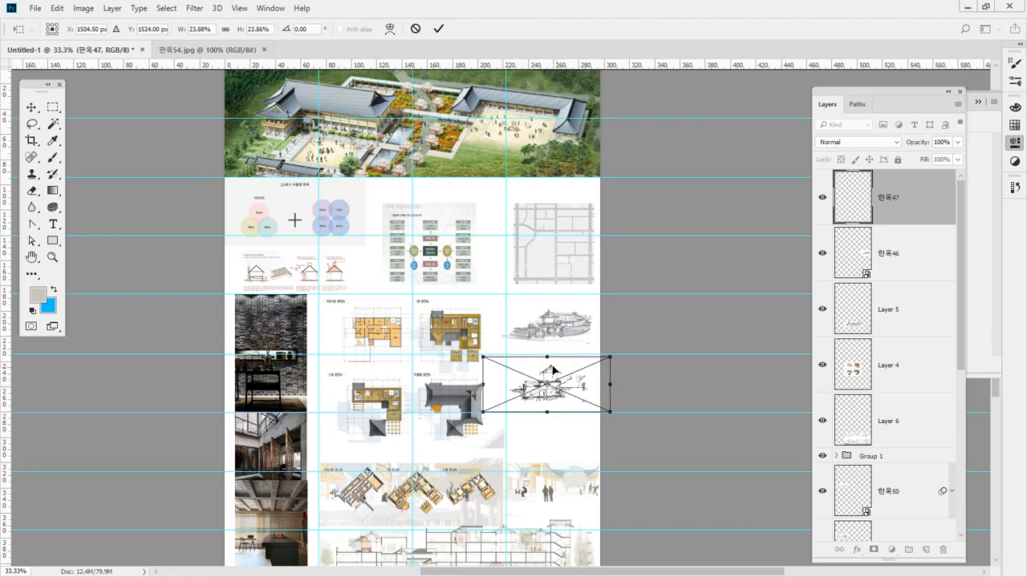
key(Return)
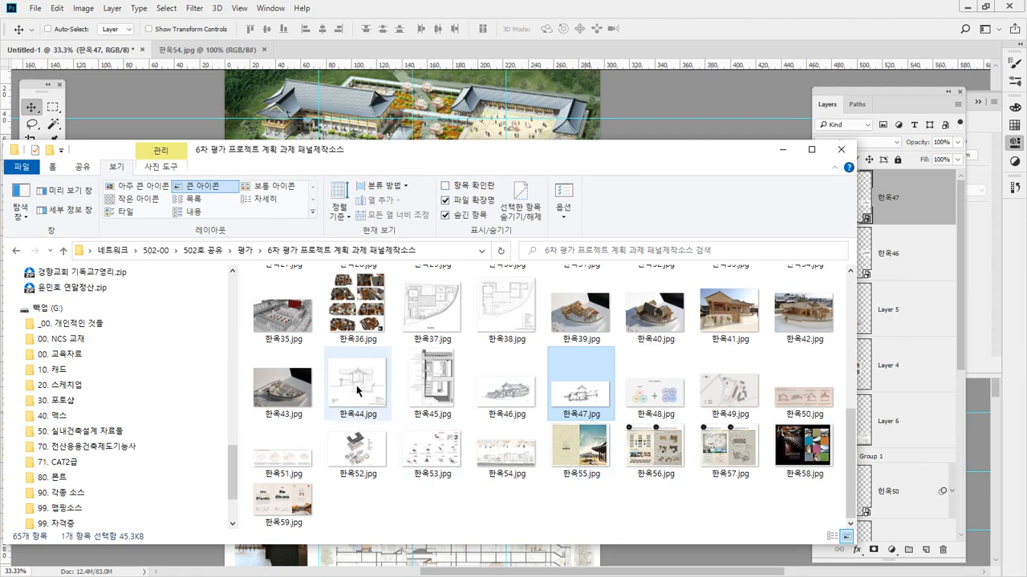
Place the model photo 한옥39.jpg, scaled to about 17.6%, in the fourth guide column beneath the two sketches.
scroll(369, 393, up, 3)
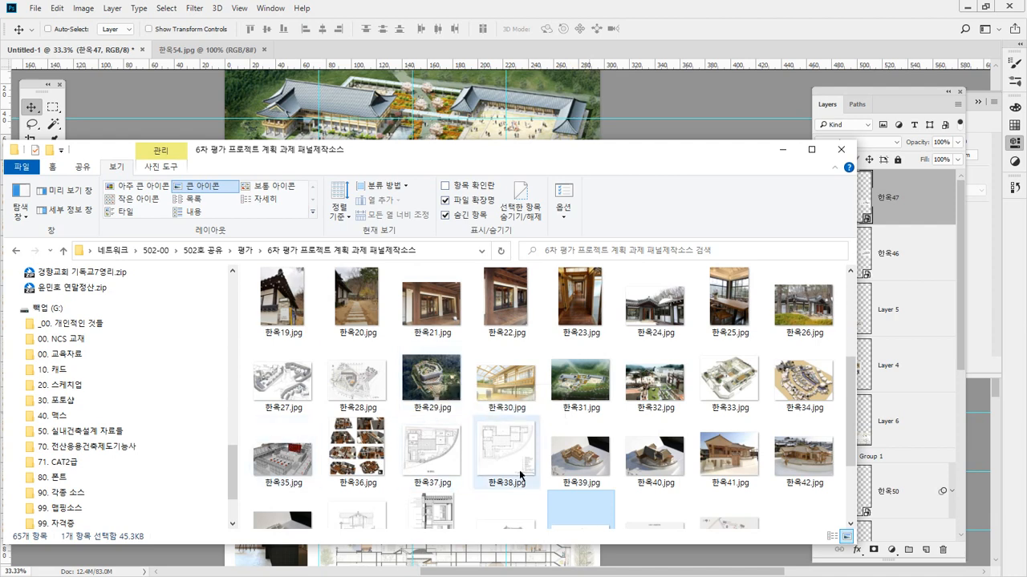
drag(576, 461, 543, 116)
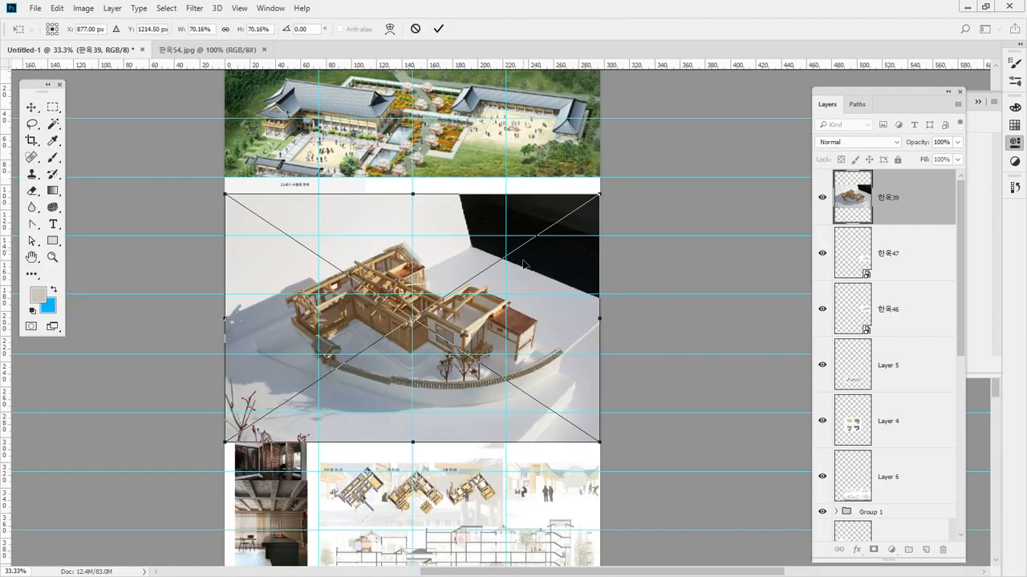
drag(225, 194, 503, 402)
drag(567, 423, 569, 453)
drag(511, 413, 506, 409)
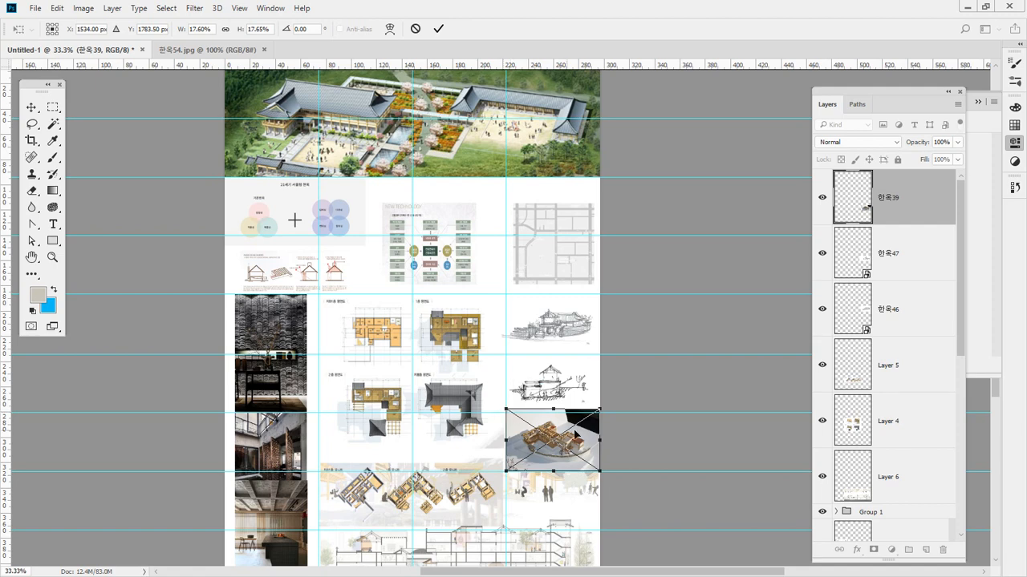
key(Return)
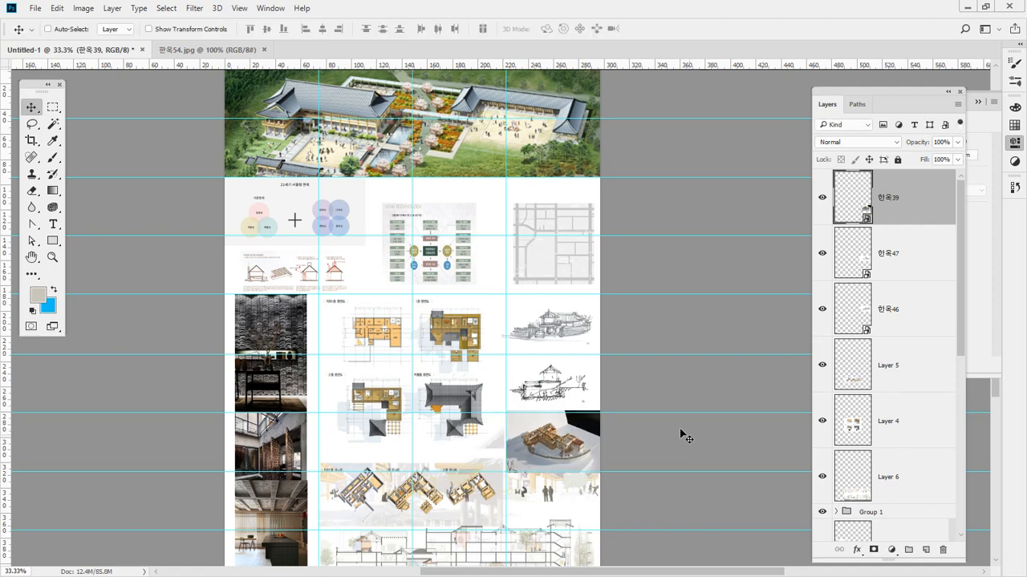
Open the example board 보드작업의 예_1.jpg and examine how its floor plans, process diagrams and elevation align along shared edges.
double_click(32, 256)
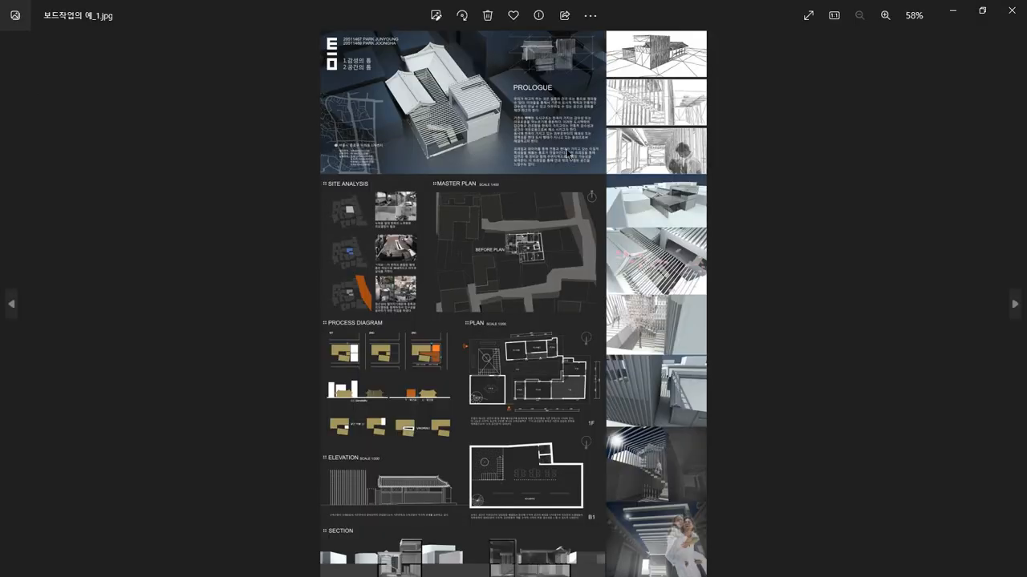
scroll(519, 149, up, 4)
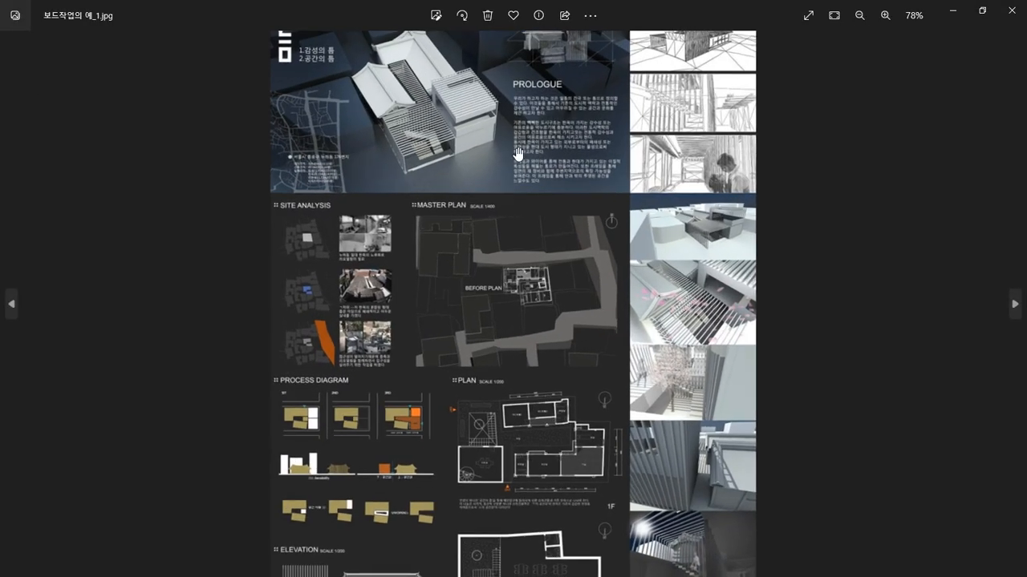
drag(376, 445, 433, 235)
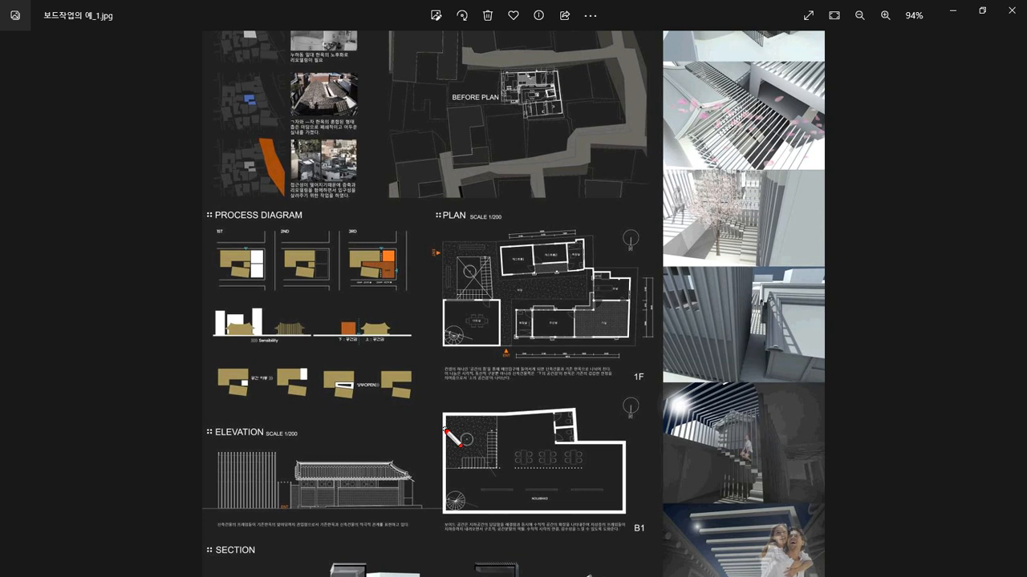
drag(444, 430, 445, 252)
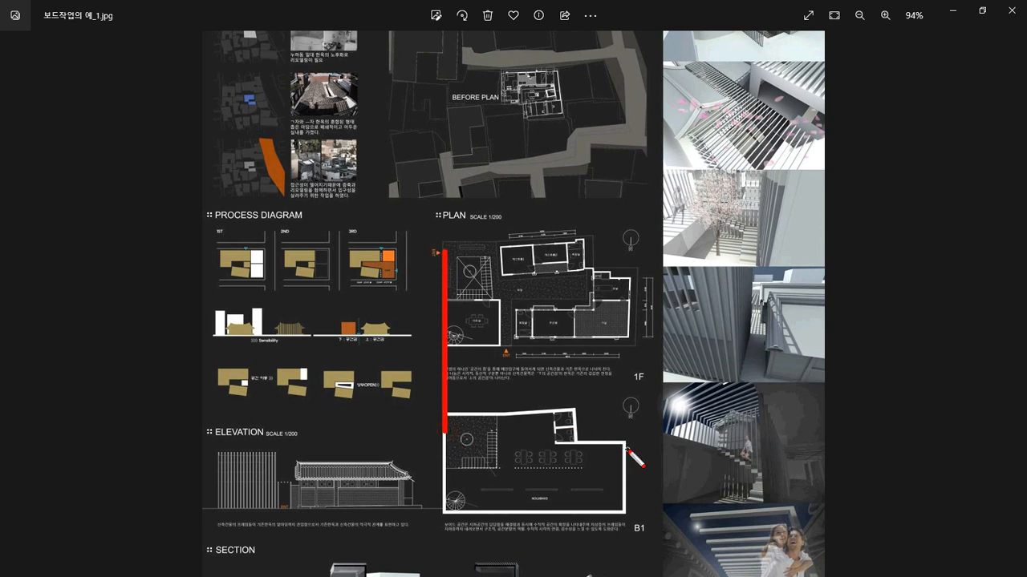
drag(626, 454, 623, 173)
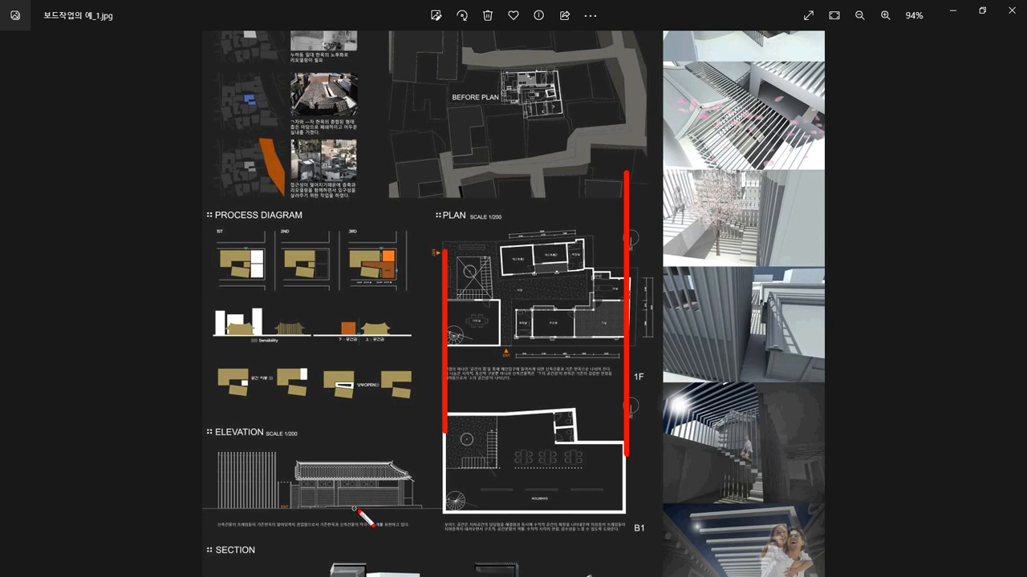
drag(454, 510, 204, 510)
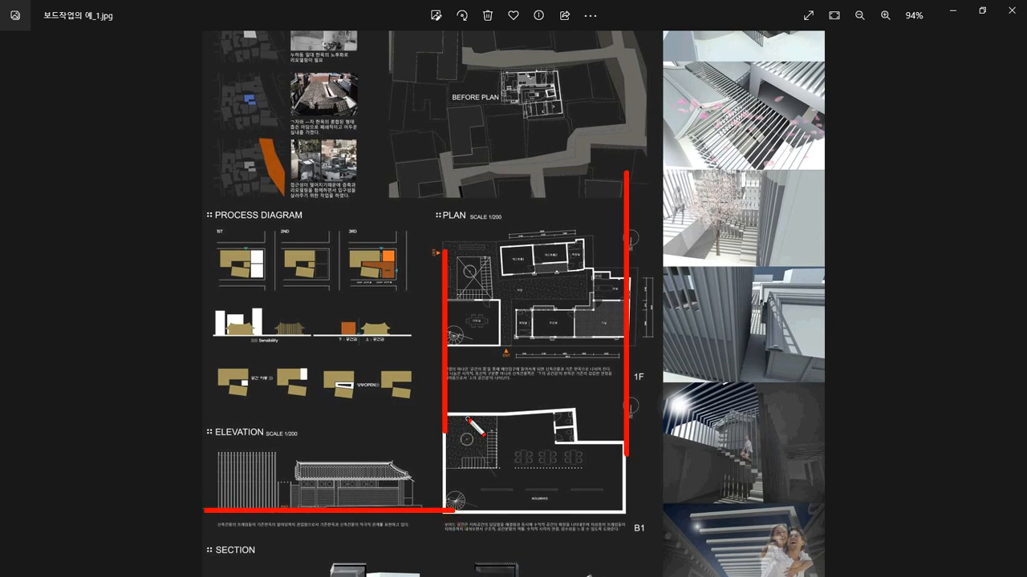
mouse_move(207, 213)
mouse_down()
mouse_move(446, 226)
mouse_move(442, 212)
mouse_move(450, 437)
mouse_move(439, 521)
mouse_up()
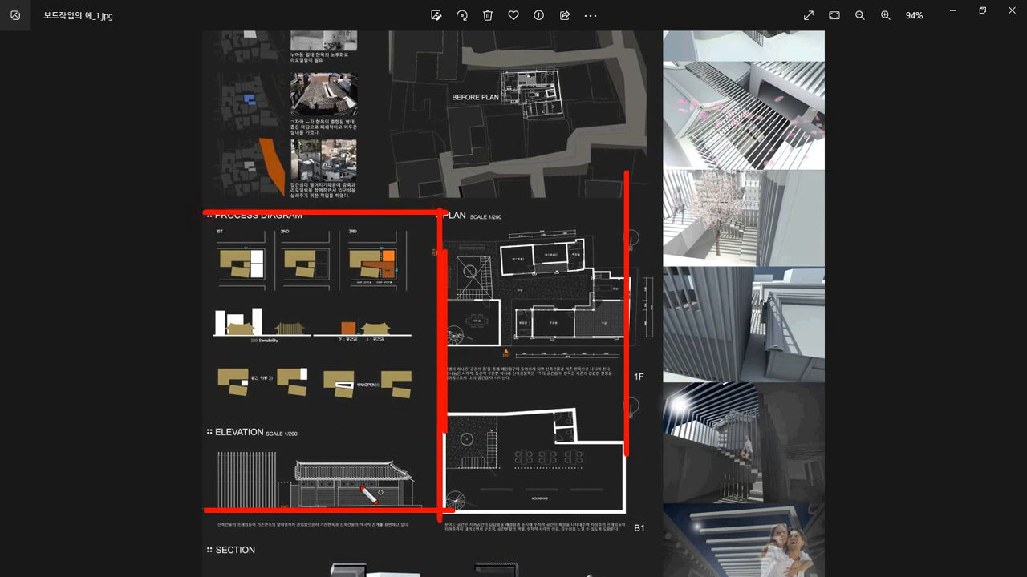
drag(205, 213, 202, 506)
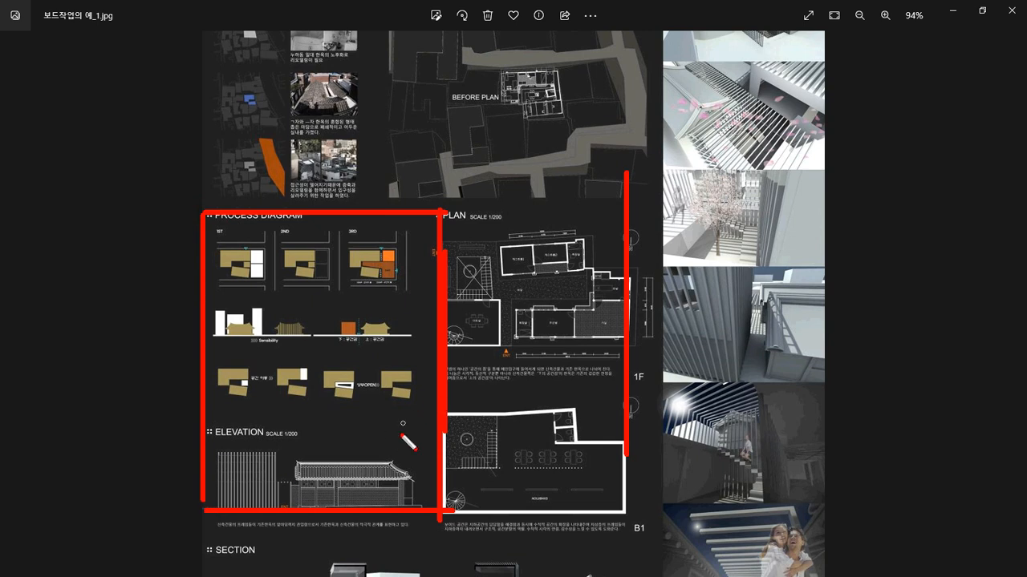
Examine the right edge of the example's process diagrams and the vertical order of its plans, and close the image.
drag(410, 501, 410, 197)
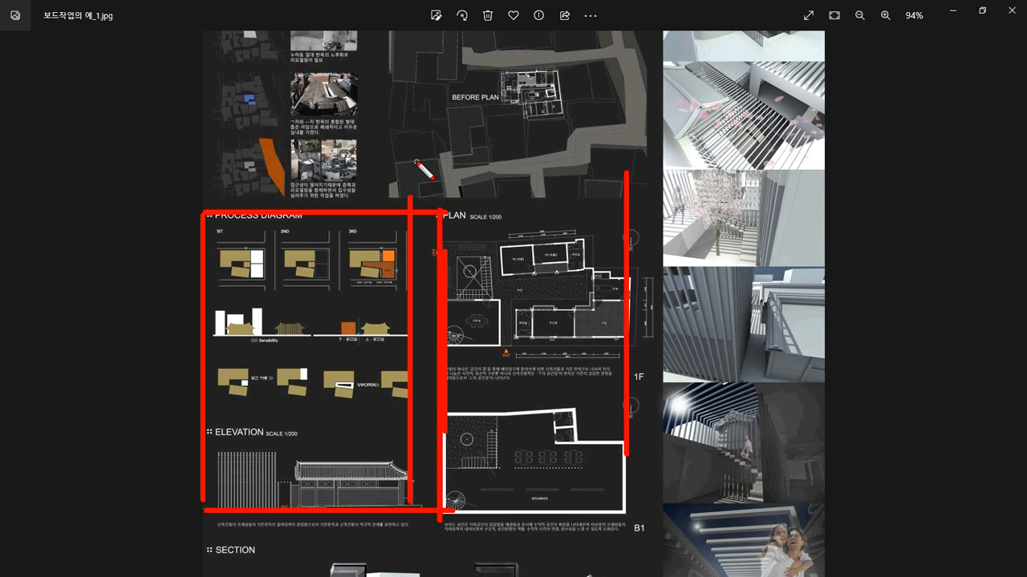
mouse_move(533, 150)
mouse_down()
mouse_move(514, 337)
mouse_move(522, 455)
mouse_move(499, 454)
mouse_move(527, 476)
mouse_move(559, 420)
mouse_up()
drag(560, 184, 517, 206)
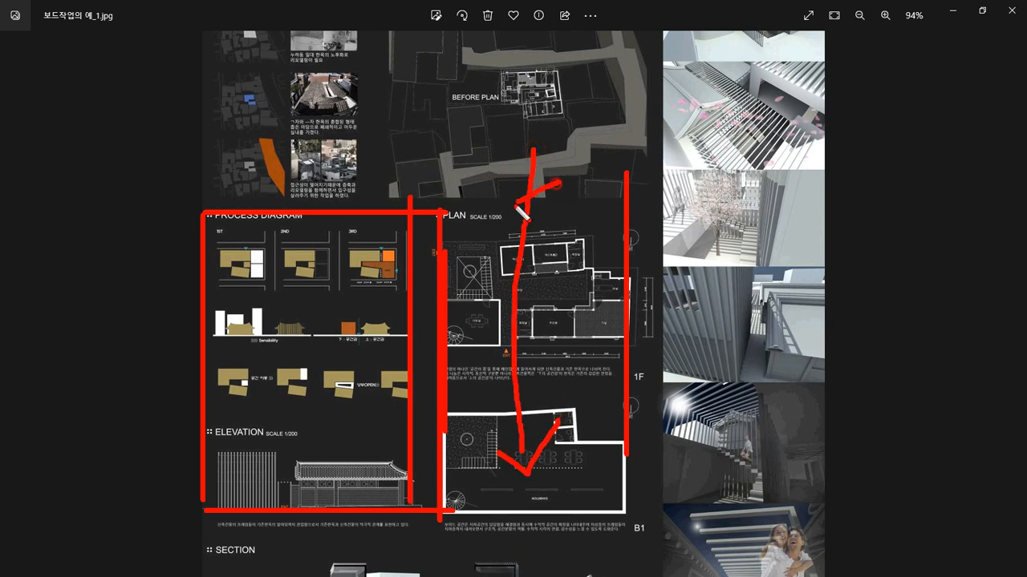
drag(533, 170, 573, 174)
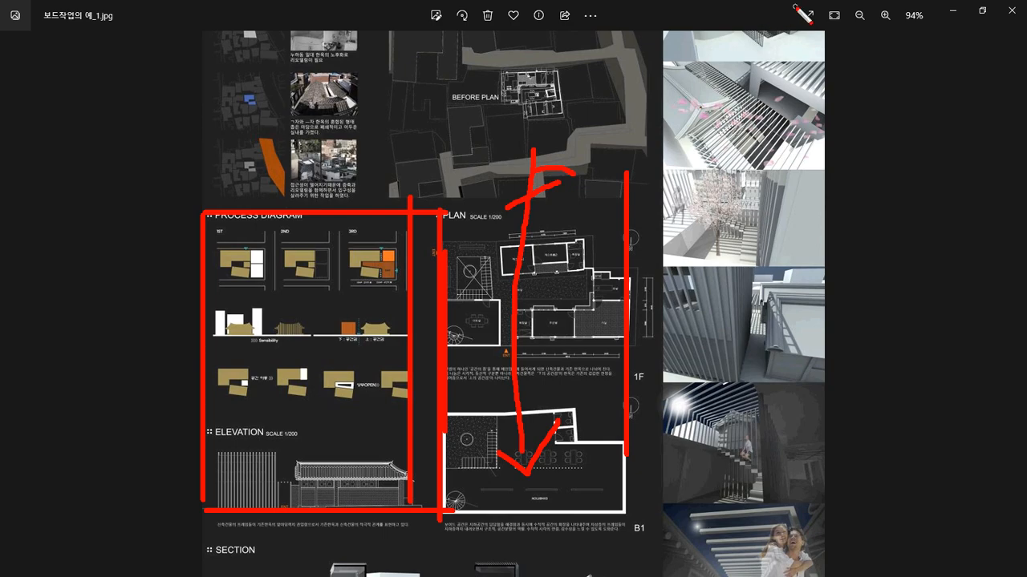
key(Escape)
click(1021, 8)
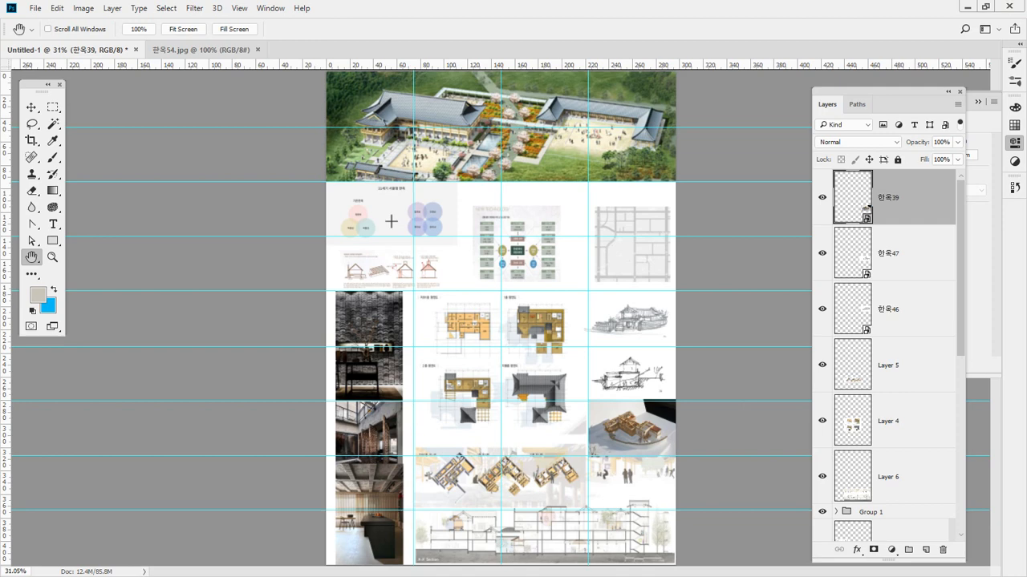
Examine the restaurant panel on page 37 of the interior design PDF for how its images and gaps follow the guides.
drag(0, 112, 674, 83)
scroll(769, 410, down, 2)
scroll(768, 409, up, 1)
scroll(769, 413, up, 1)
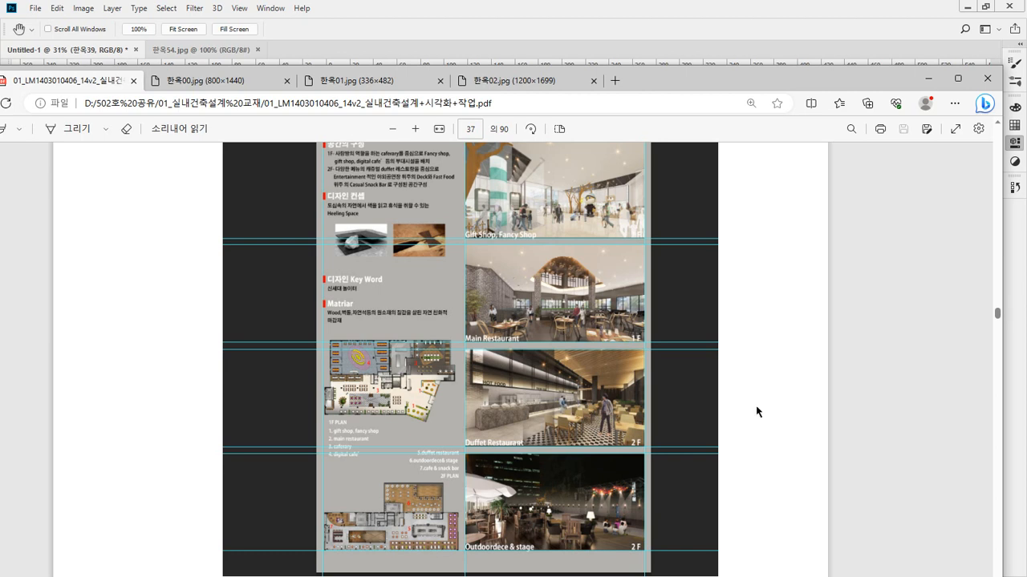
drag(645, 182, 644, 545)
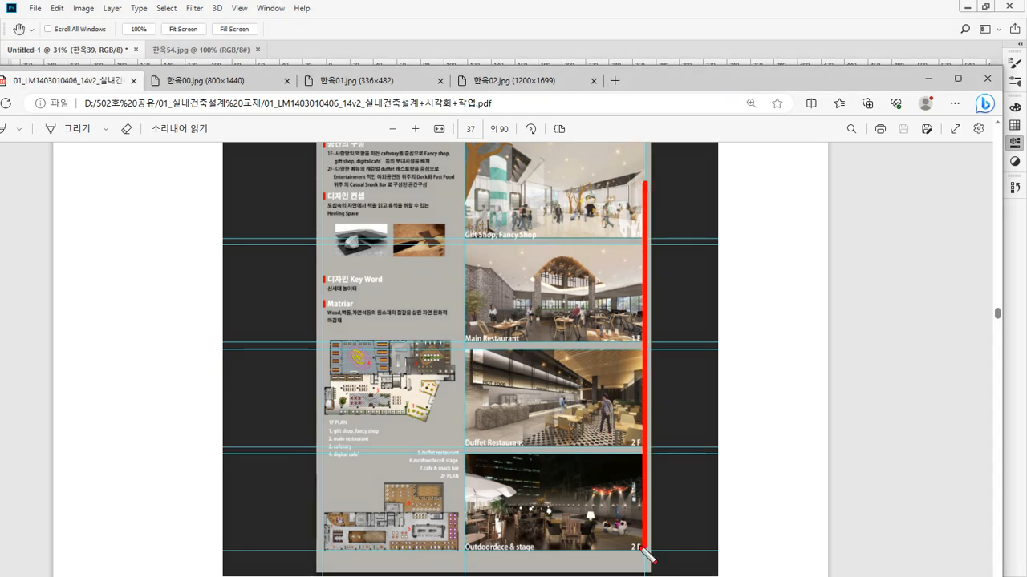
drag(463, 176, 464, 568)
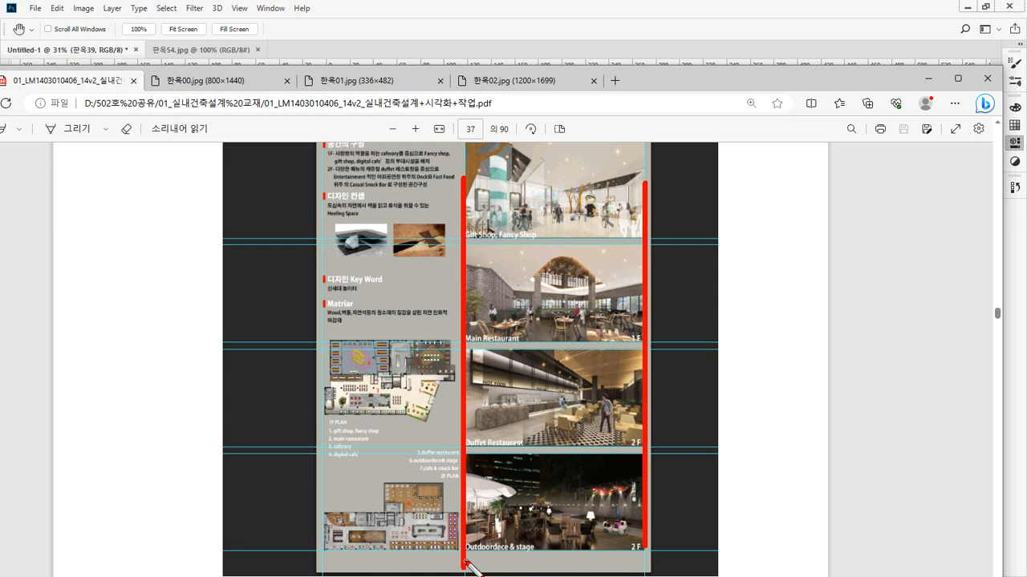
mouse_move(298, 234)
mouse_down()
mouse_move(311, 246)
mouse_move(317, 236)
mouse_up()
drag(482, 232, 490, 241)
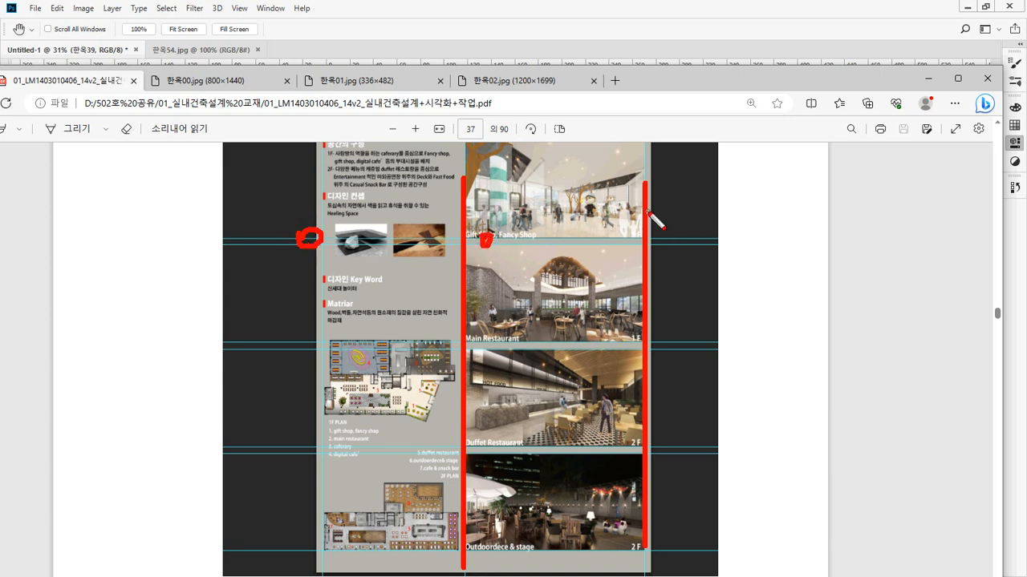
mouse_move(648, 210)
mouse_down()
mouse_move(664, 207)
mouse_move(649, 214)
mouse_up()
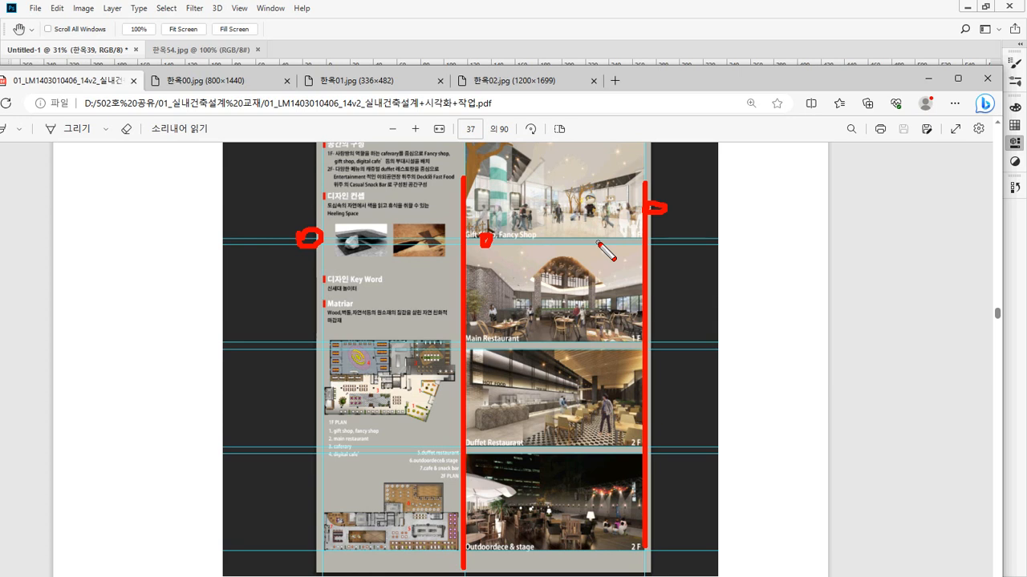
key(Escape)
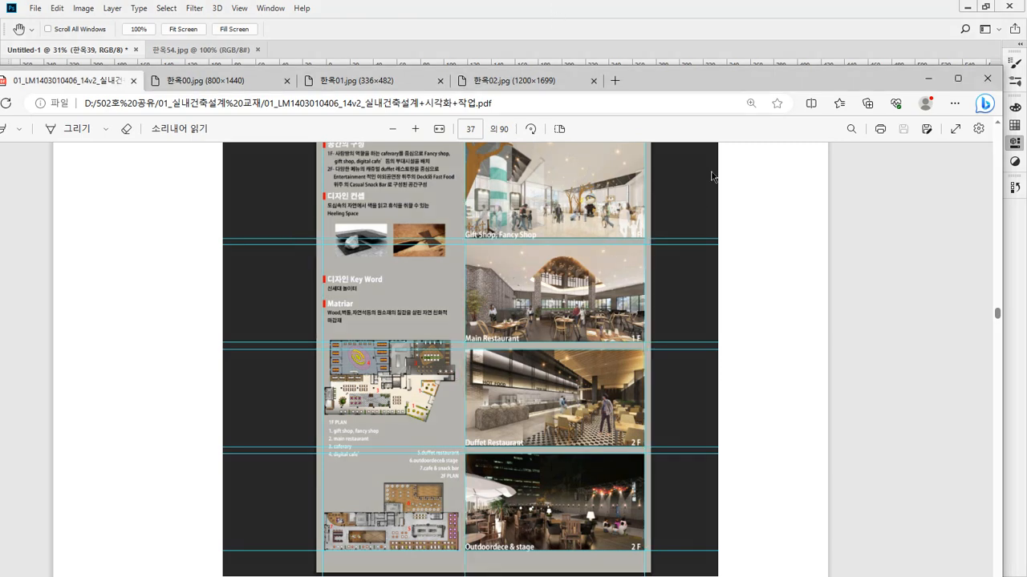
click(701, 68)
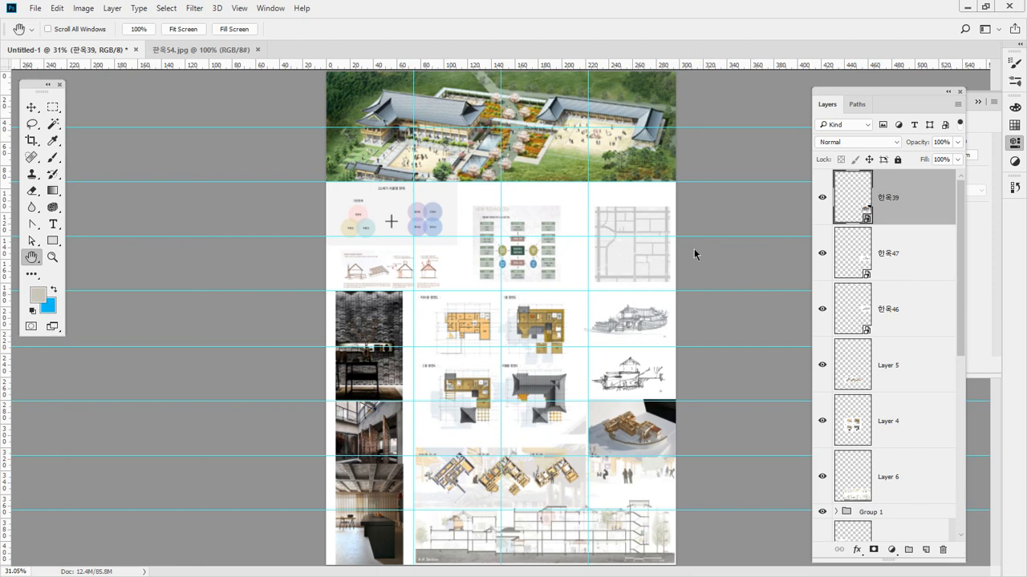
Check how the board's fourth-column images line up with the vertical guides and the horizontal rows of the floor plans.
key(ctrl+2)
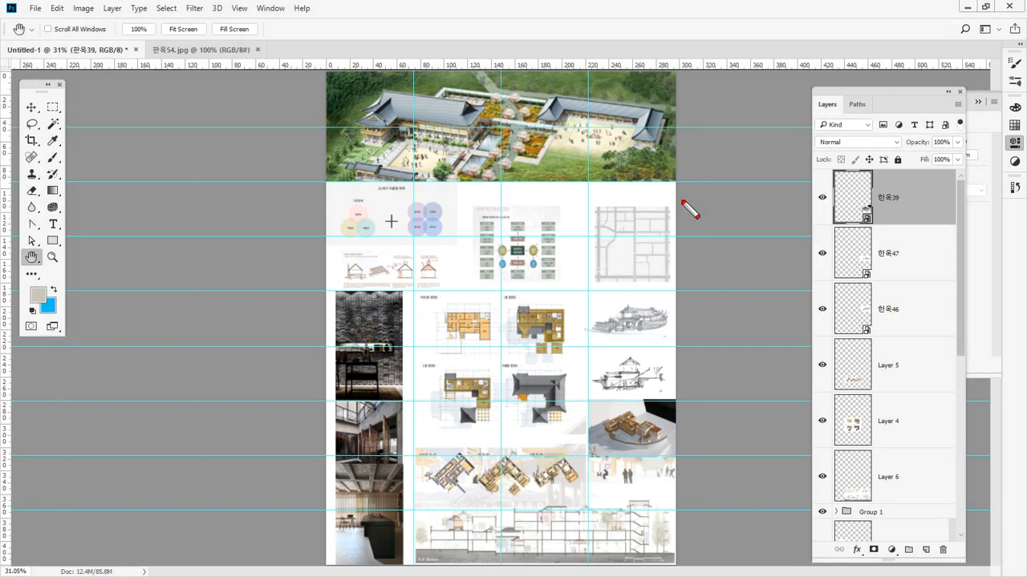
drag(674, 187, 674, 537)
drag(588, 542, 588, 200)
drag(670, 290, 356, 290)
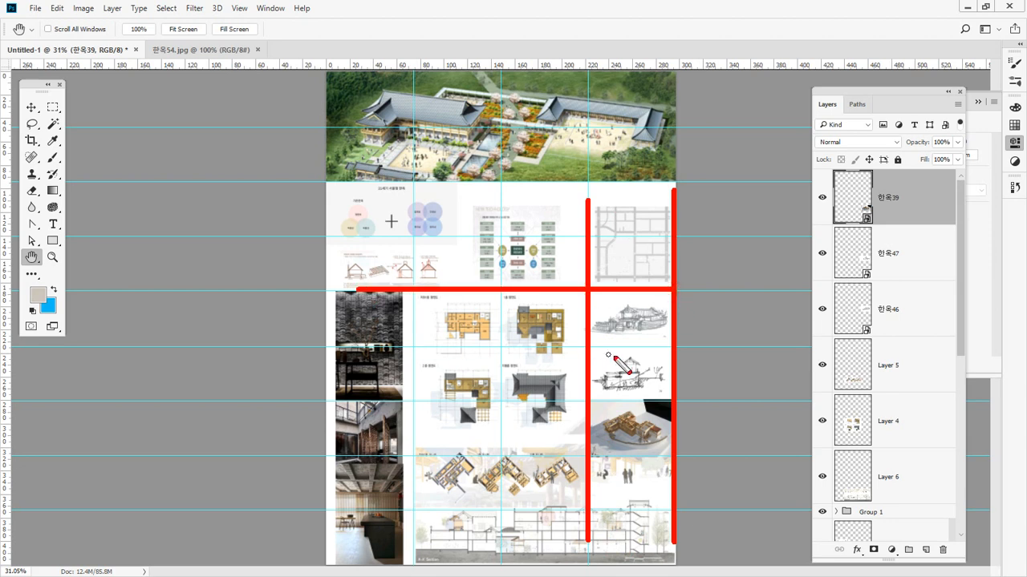
drag(664, 348, 430, 348)
drag(665, 400, 571, 400)
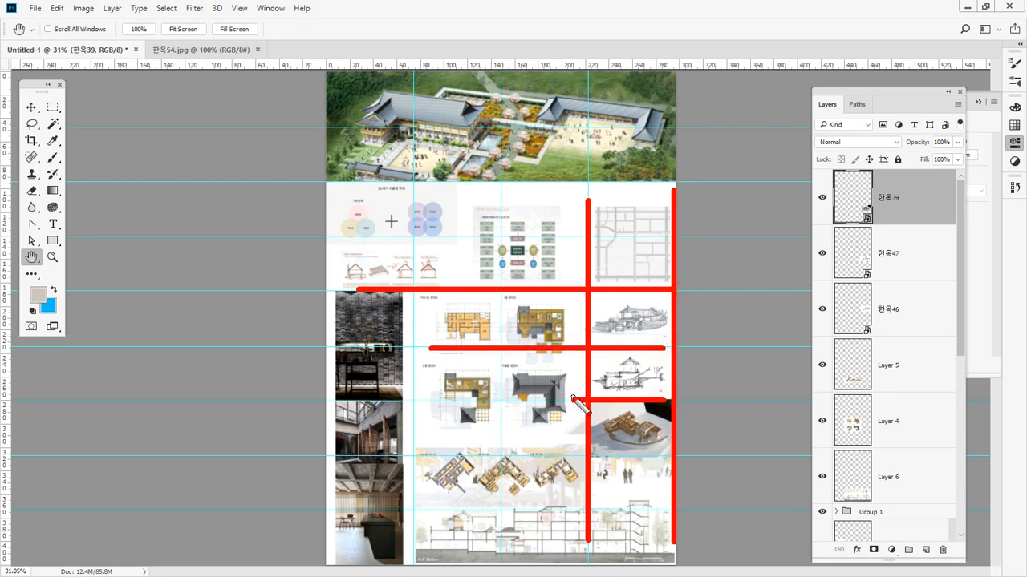
drag(653, 455, 419, 455)
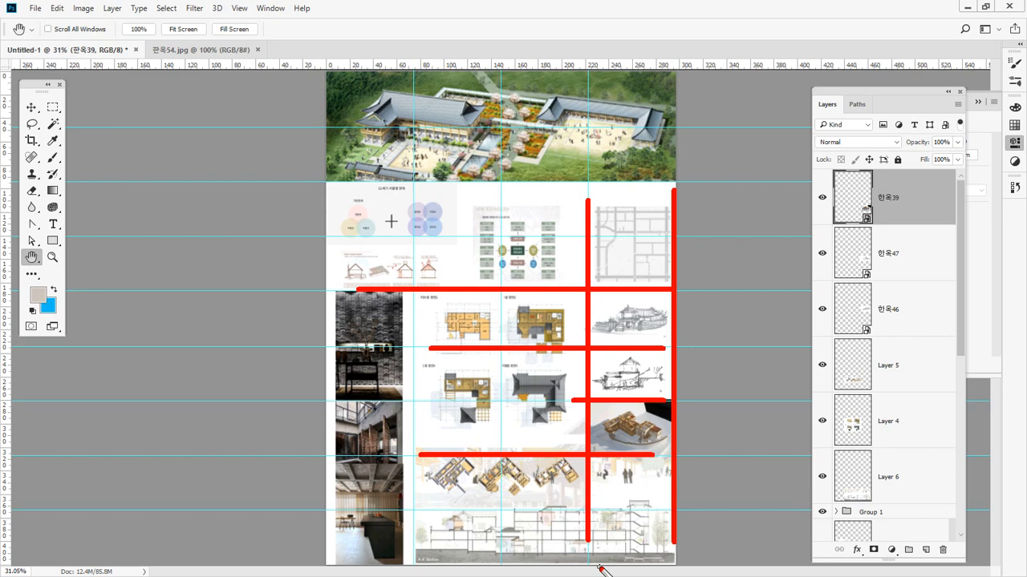
key(Escape)
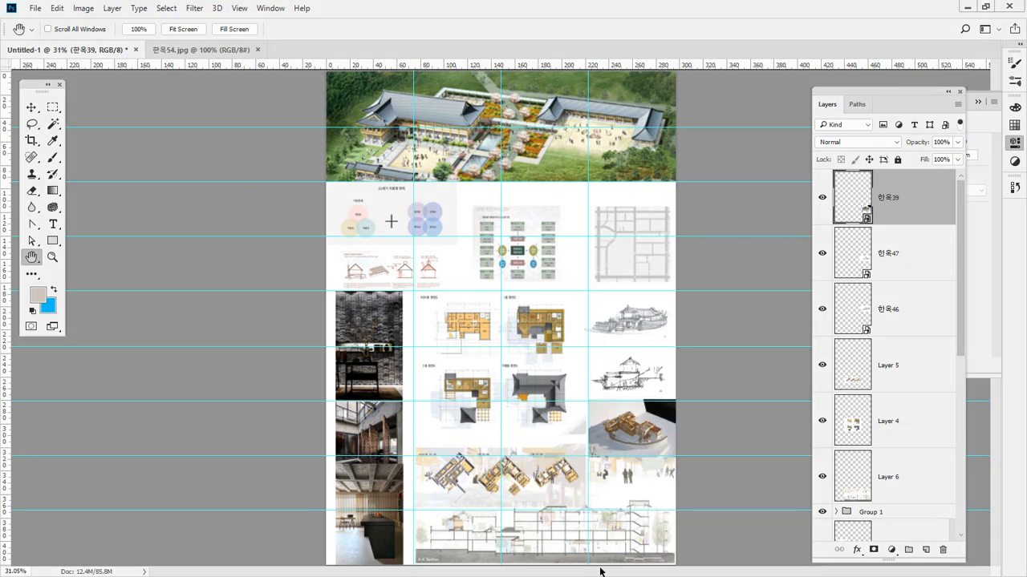